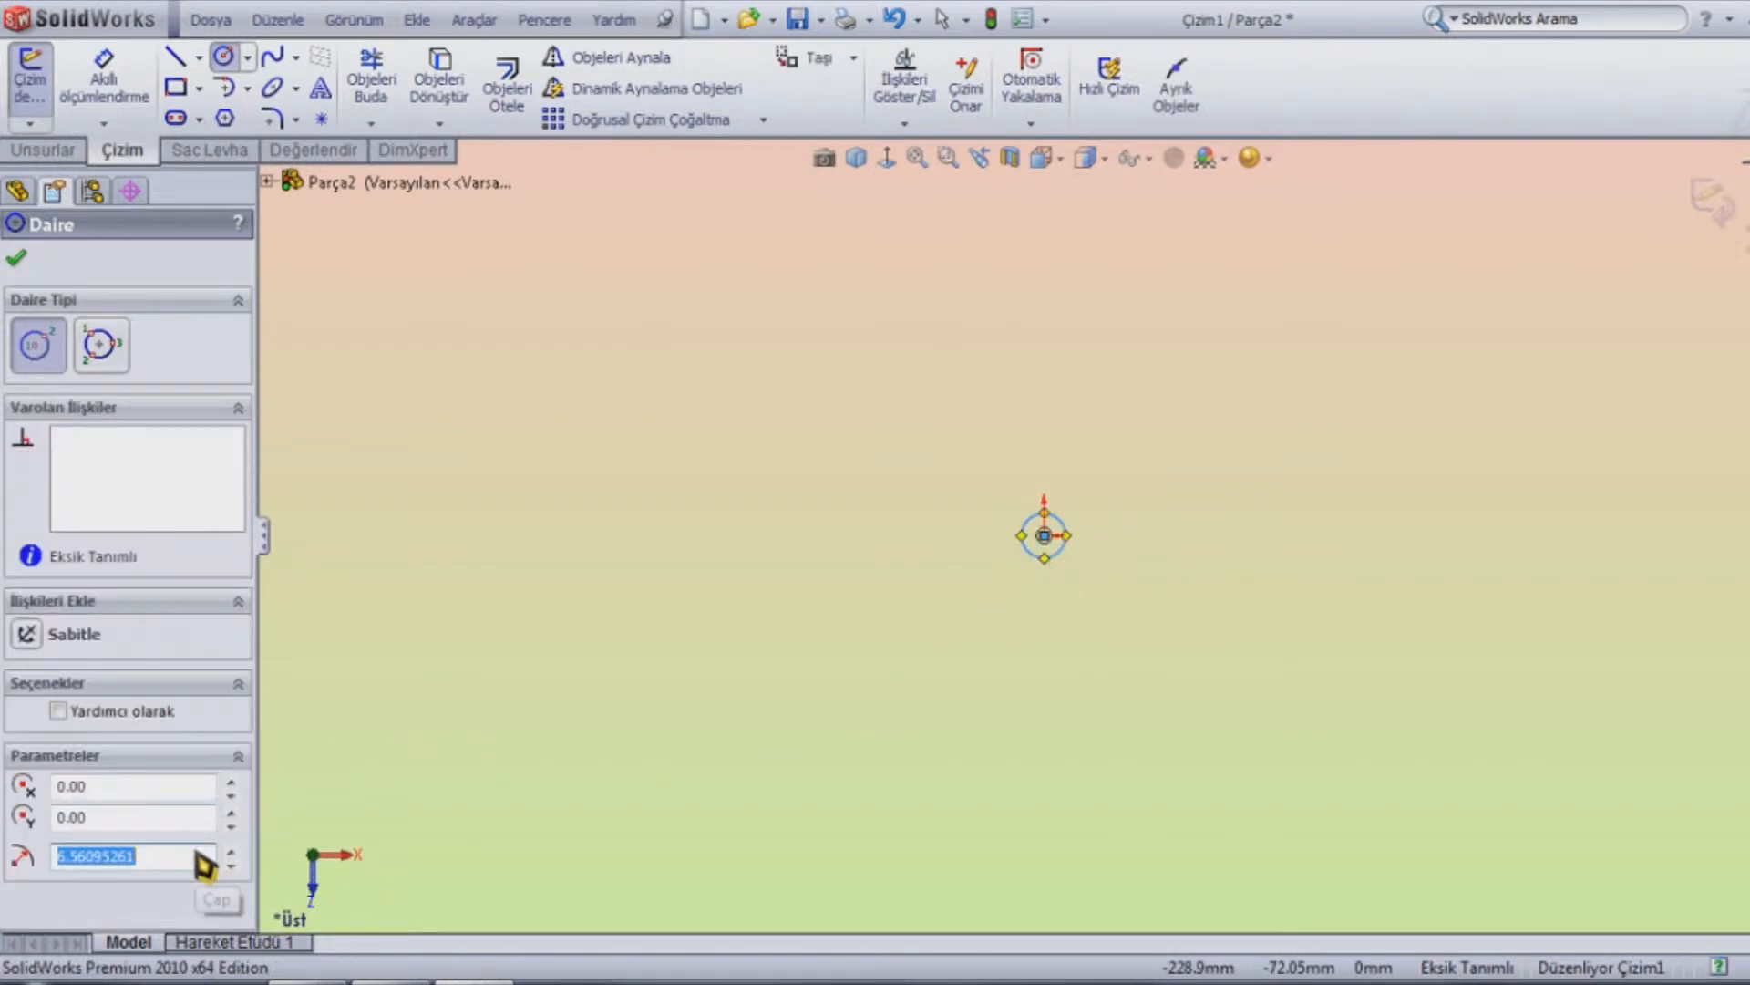
Set the radius of the circle at the origin to 3 mm and extrude it 120 mm into a rod
{"action": "type", "text": "3"}
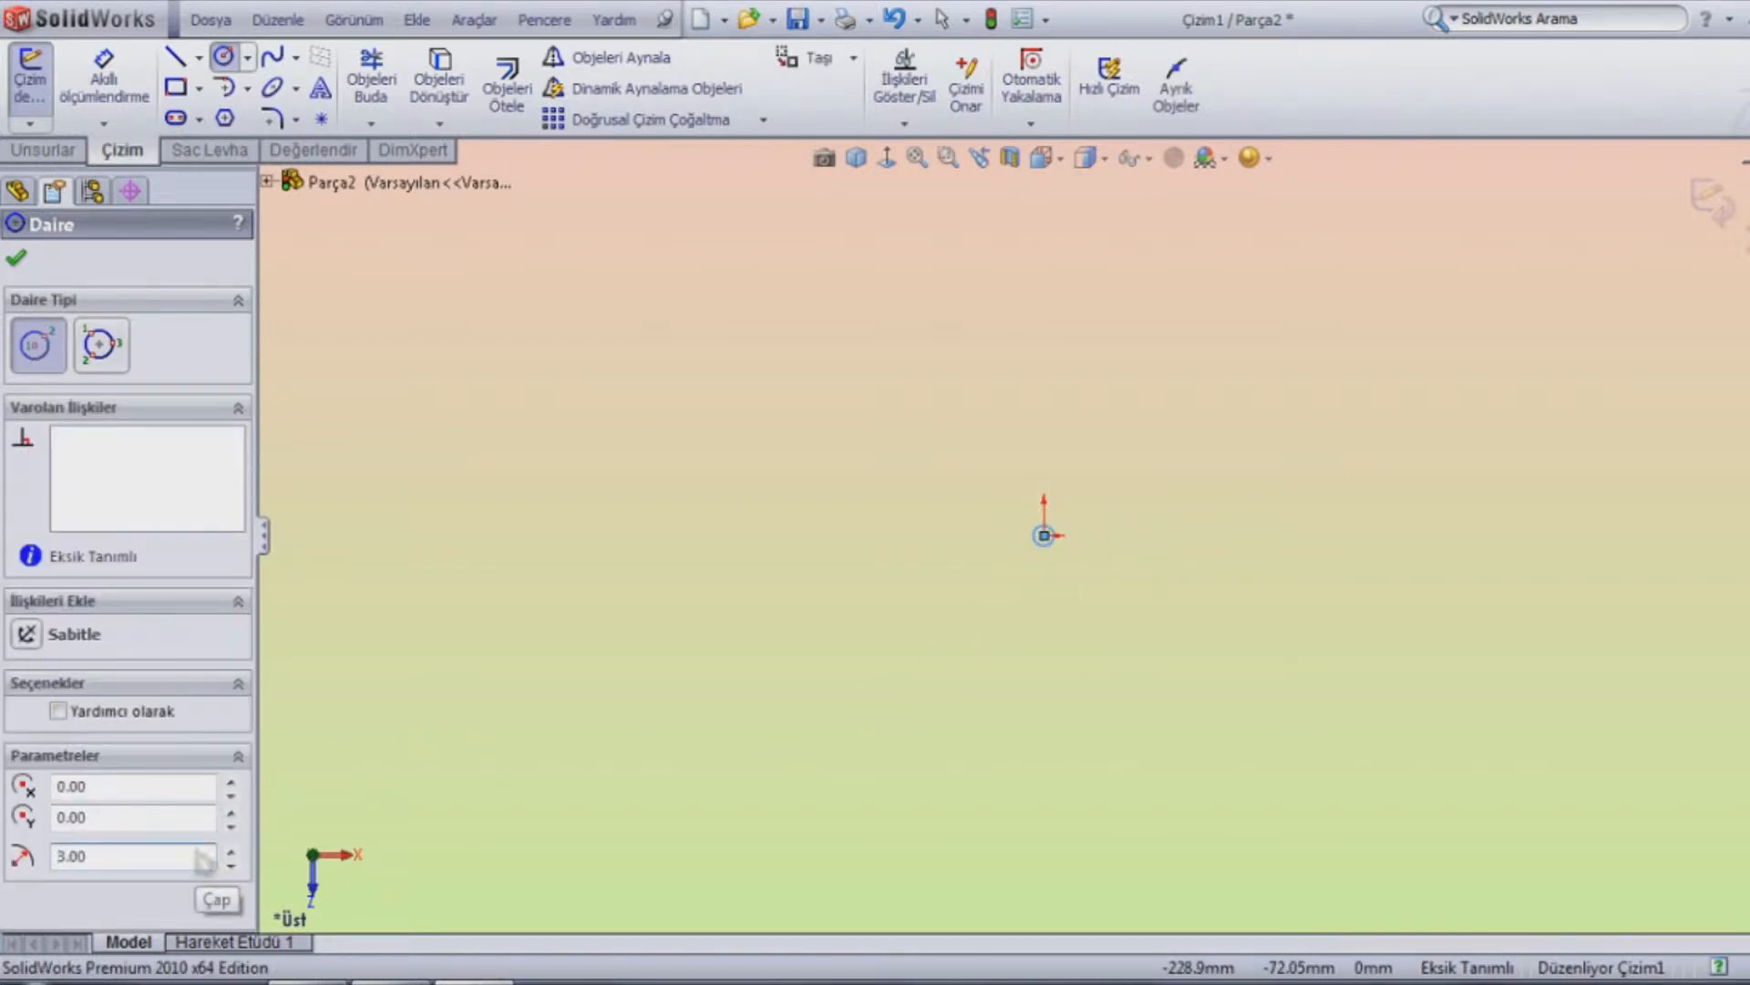
{"action": "left_click", "coordinate": [16, 258]}
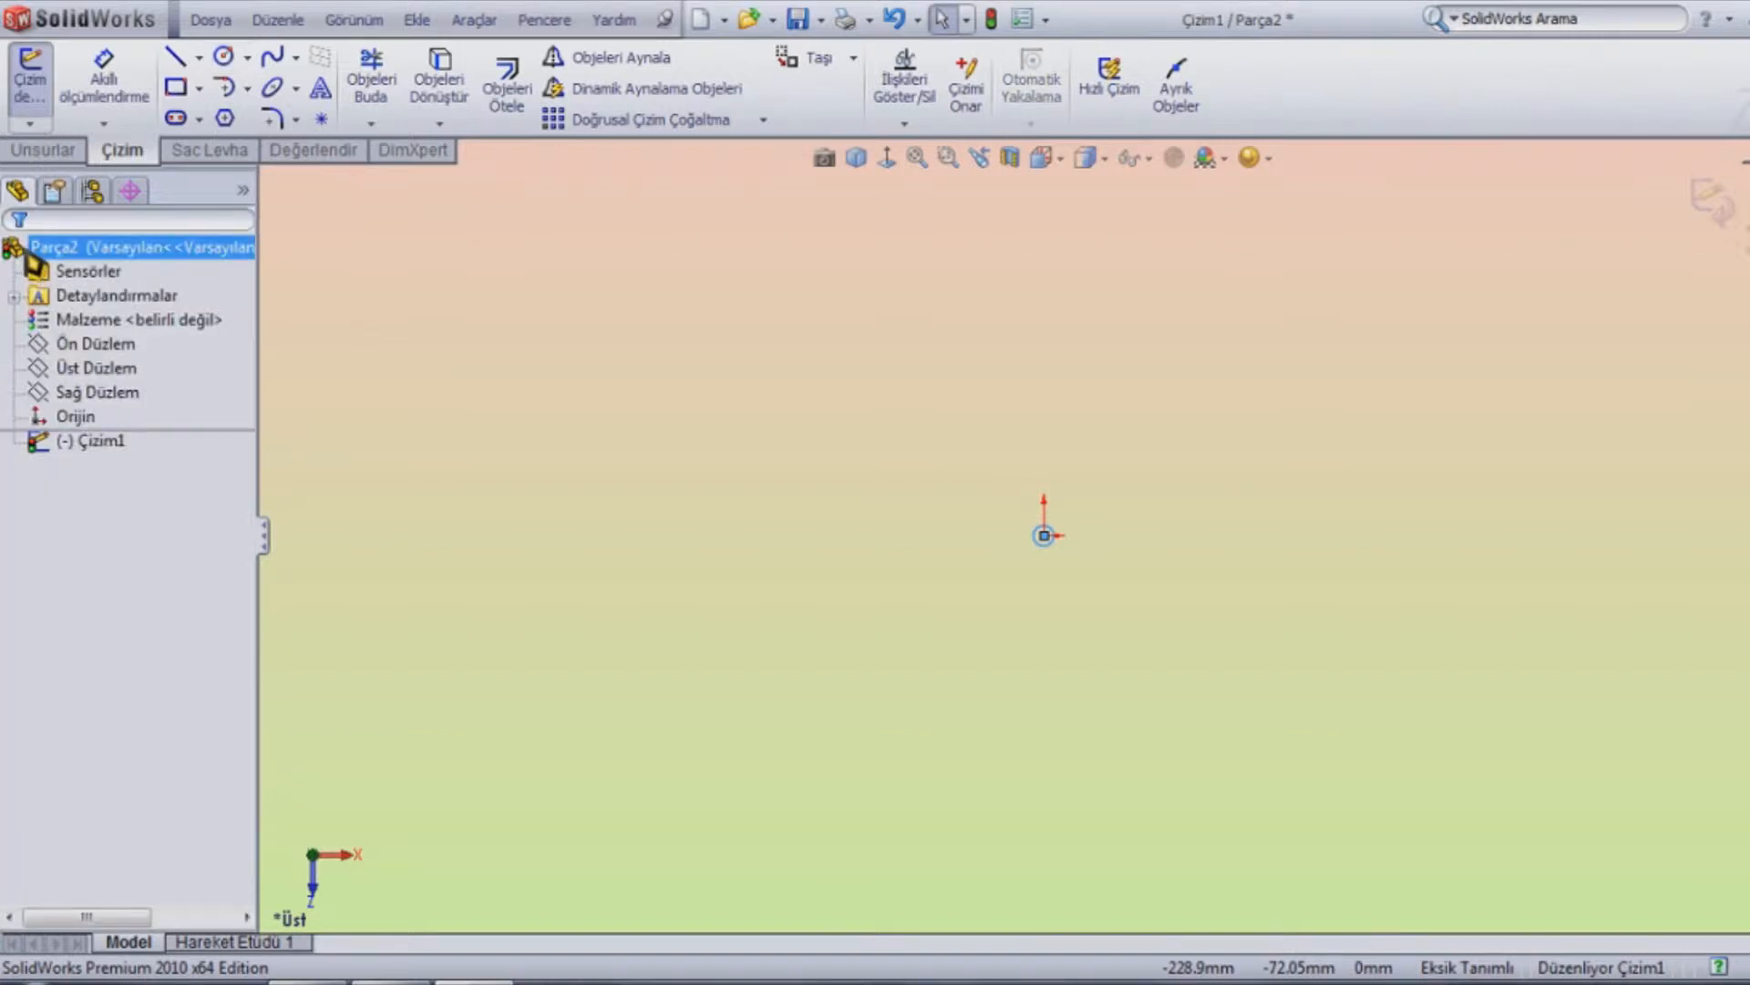
{"action": "left_click", "coordinate": [65, 155]}
{"action": "left_click", "coordinate": [58, 110]}
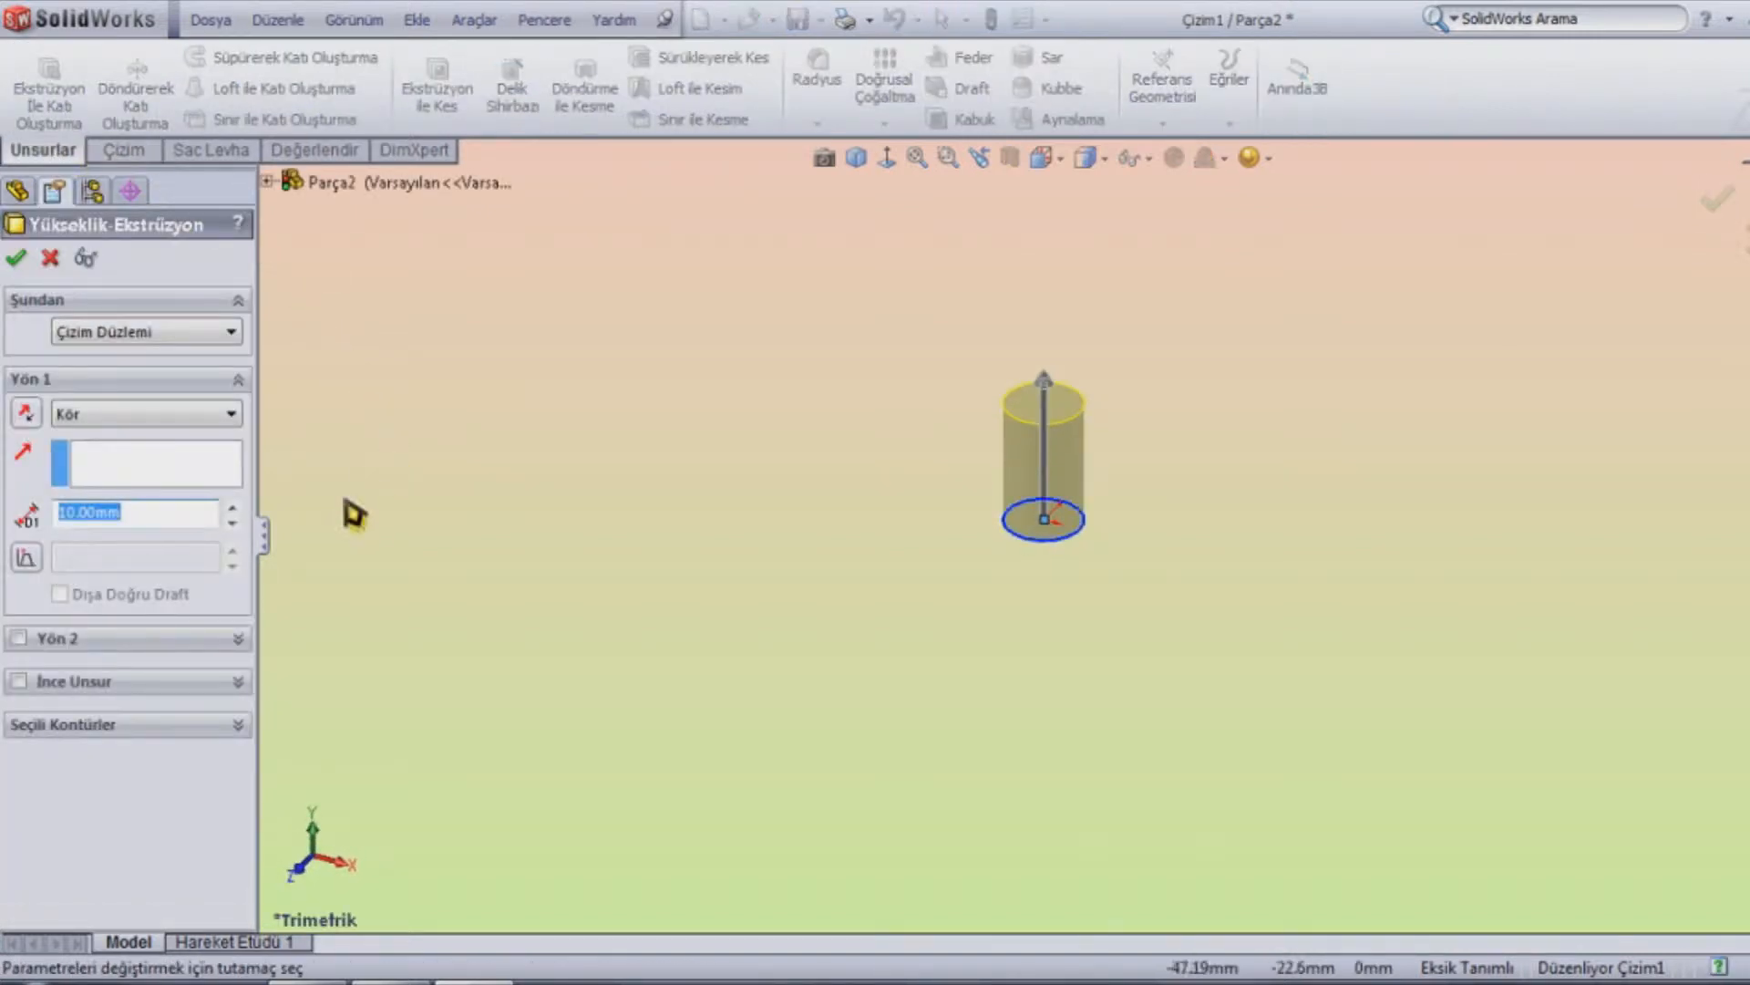
{"action": "type", "text": "1"}
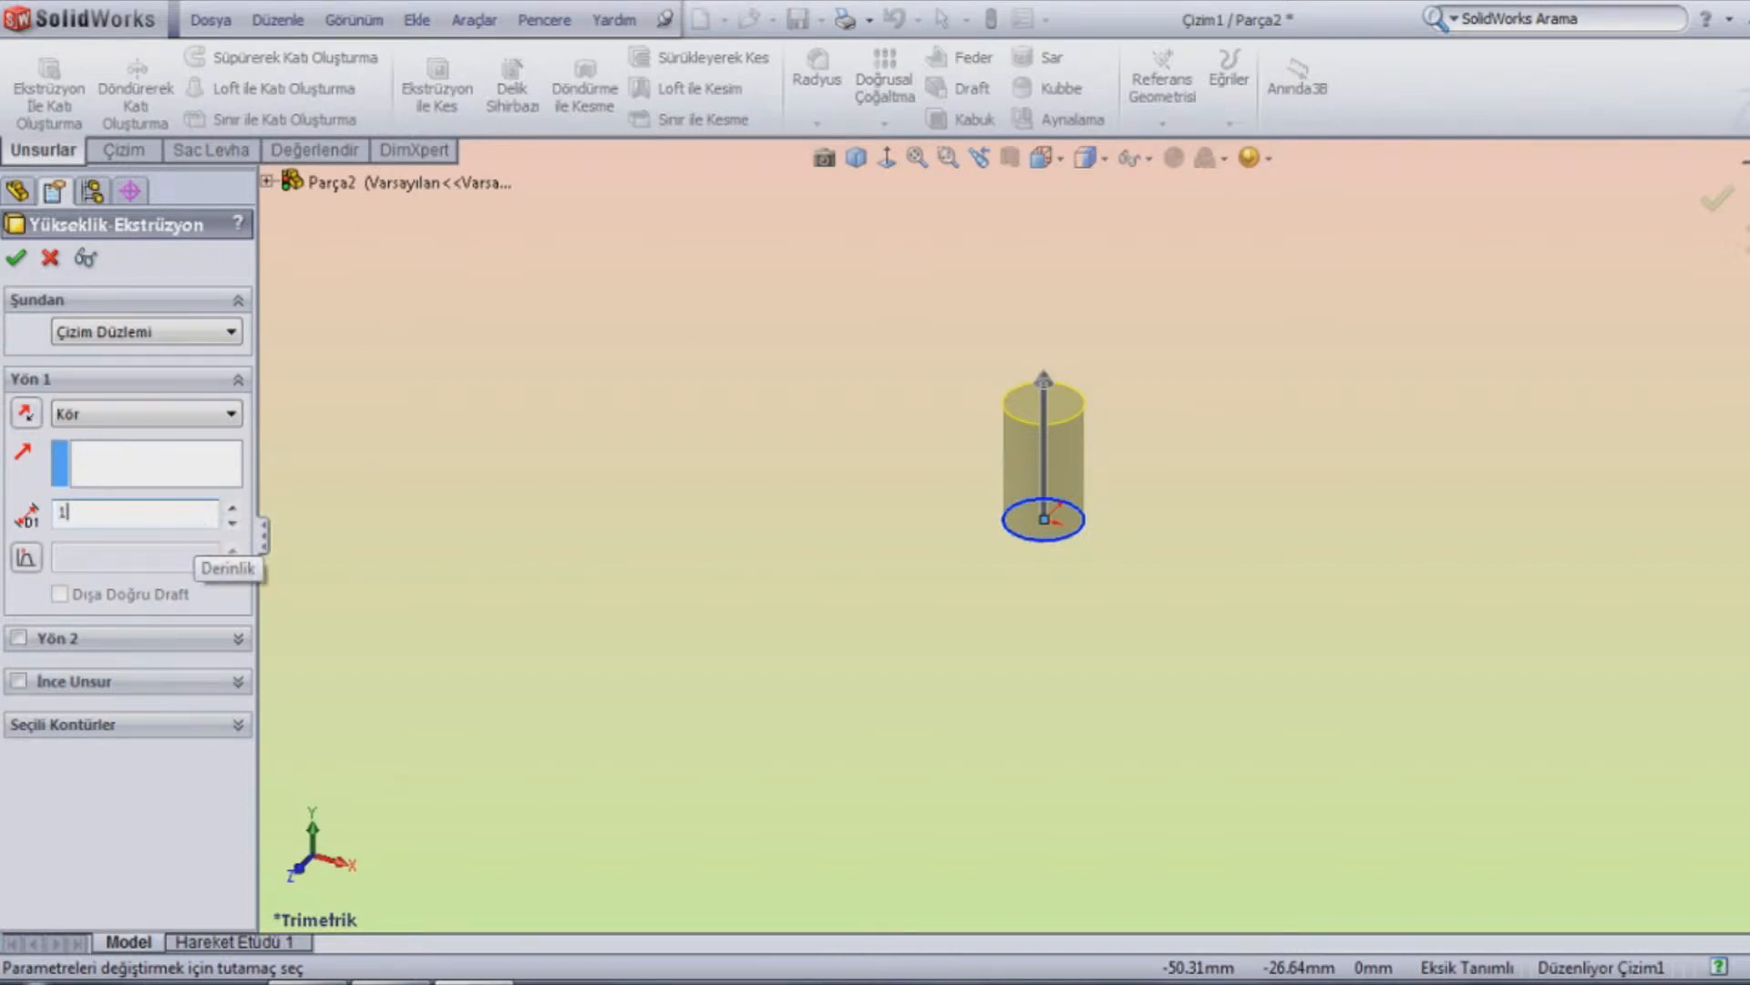
{"action": "type", "text": "20"}
{"action": "key", "text": "Return"}
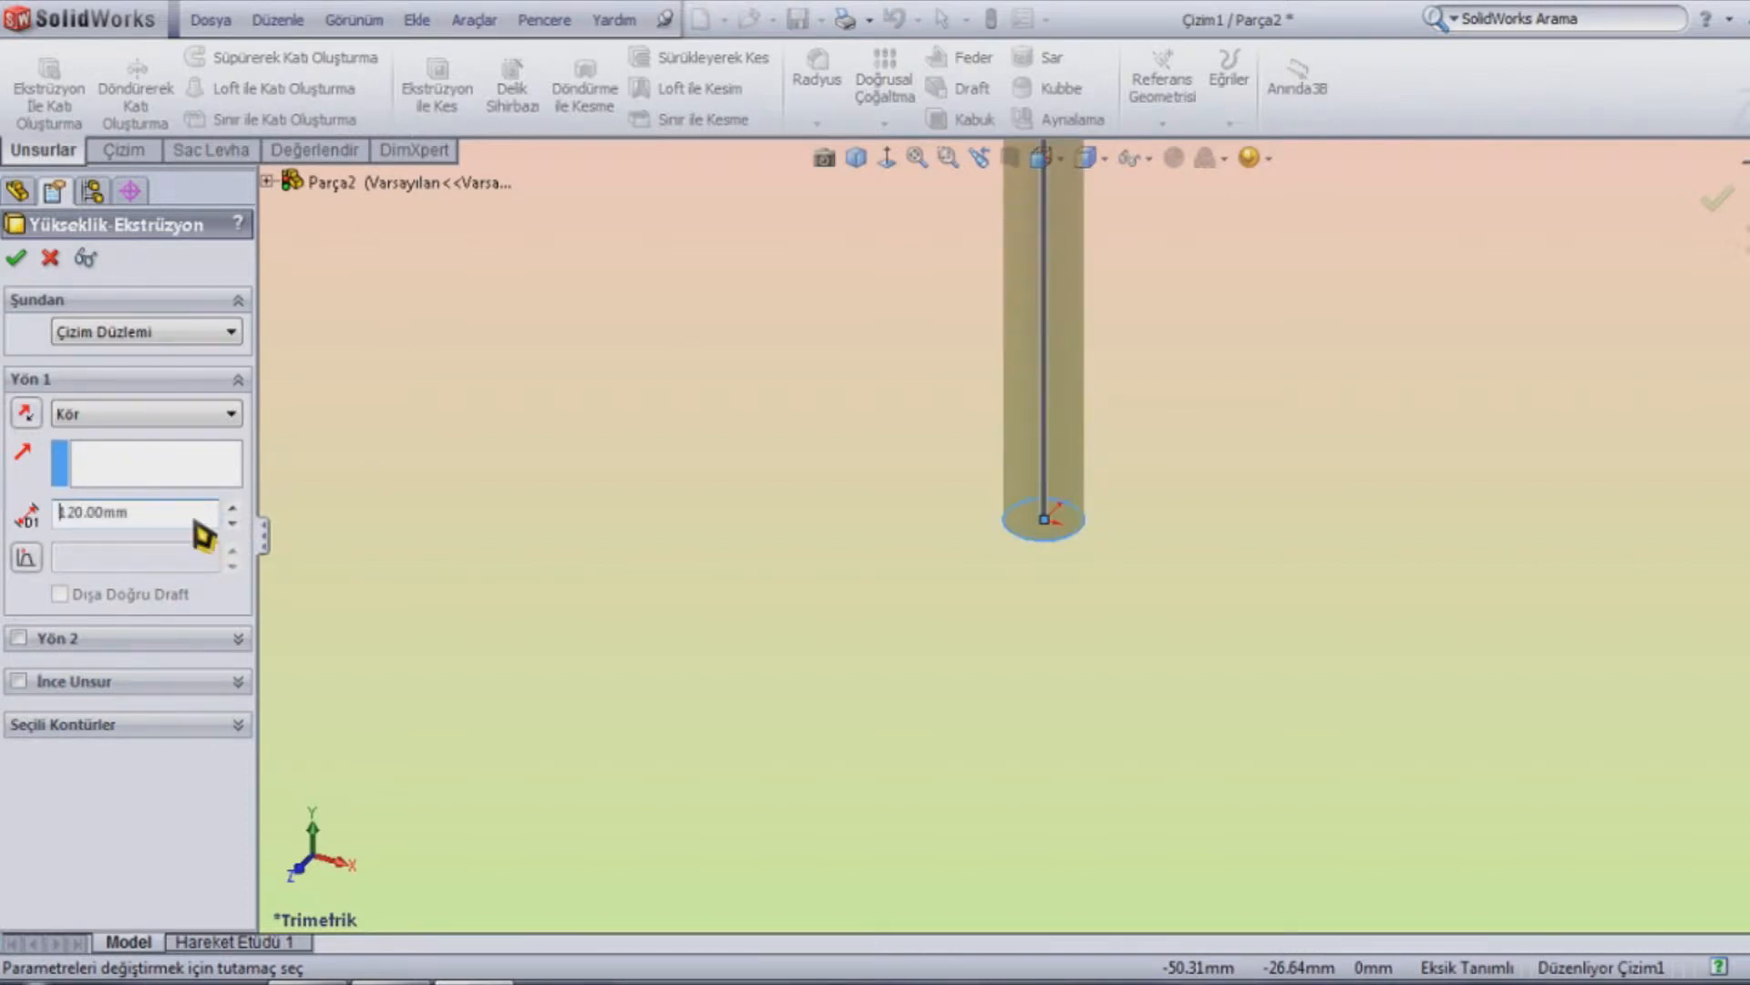
{"action": "left_click", "coordinate": [17, 259]}
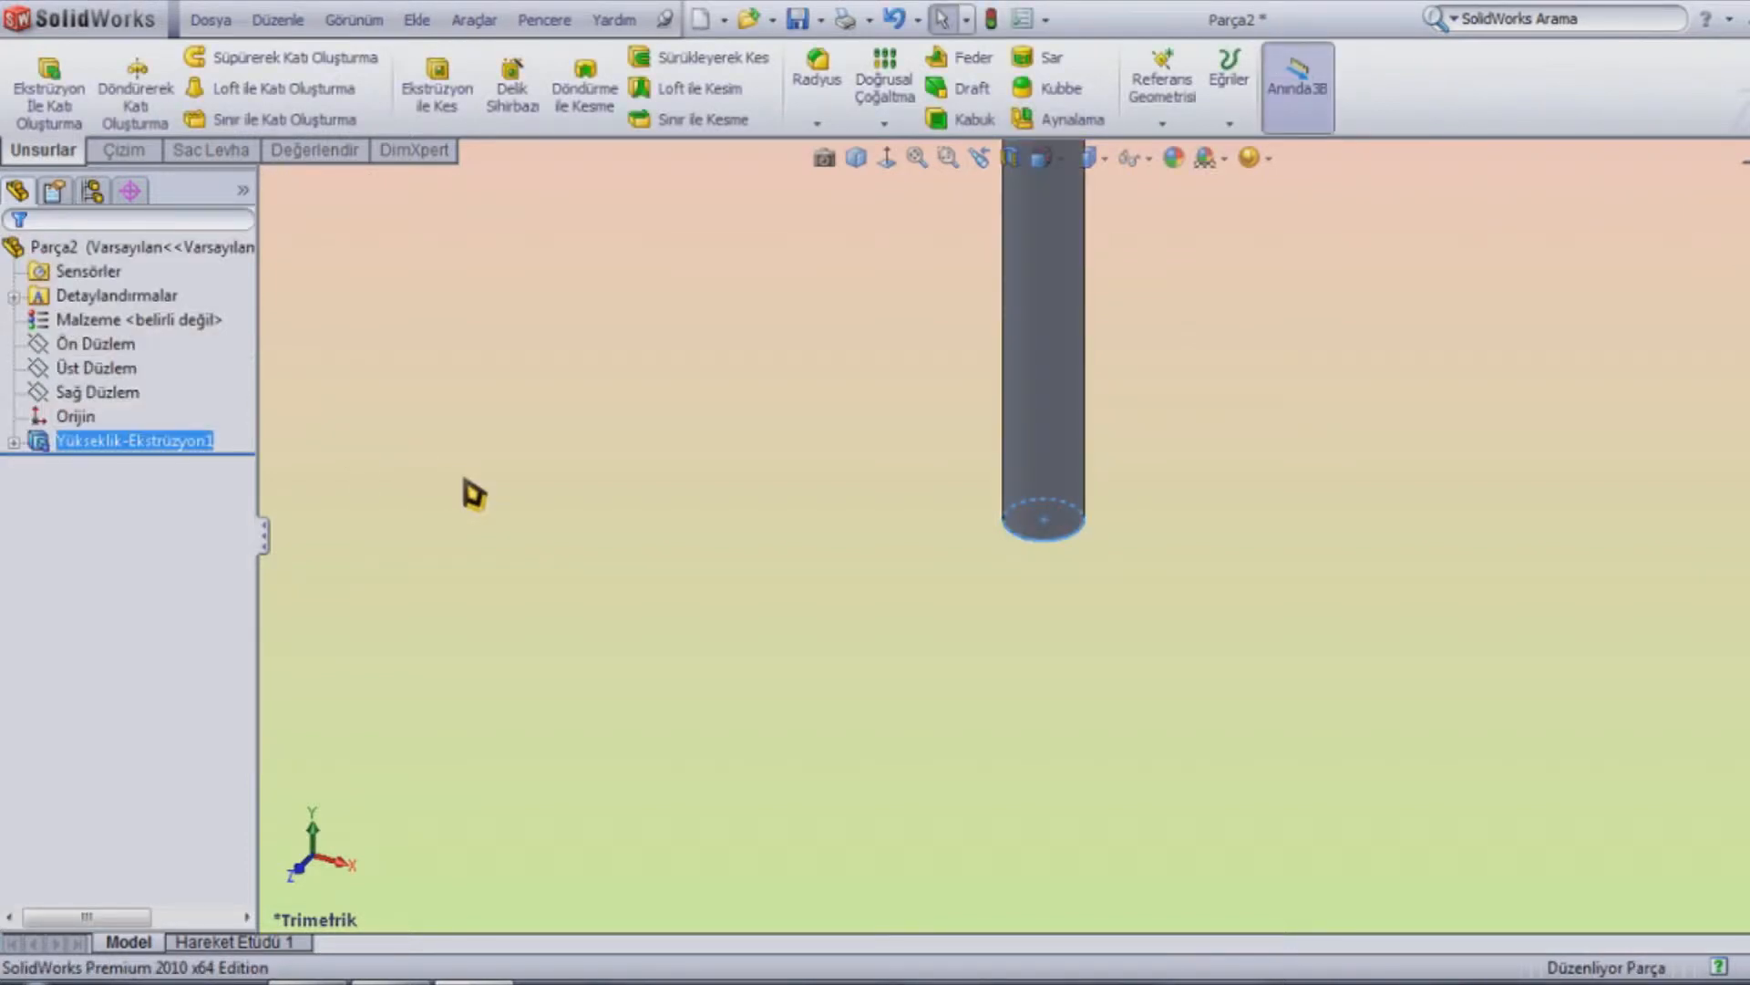
Sketch a circle of 5 mm radius on the rod's upper end face, centred on the origin
{"action": "key", "text": "f"}
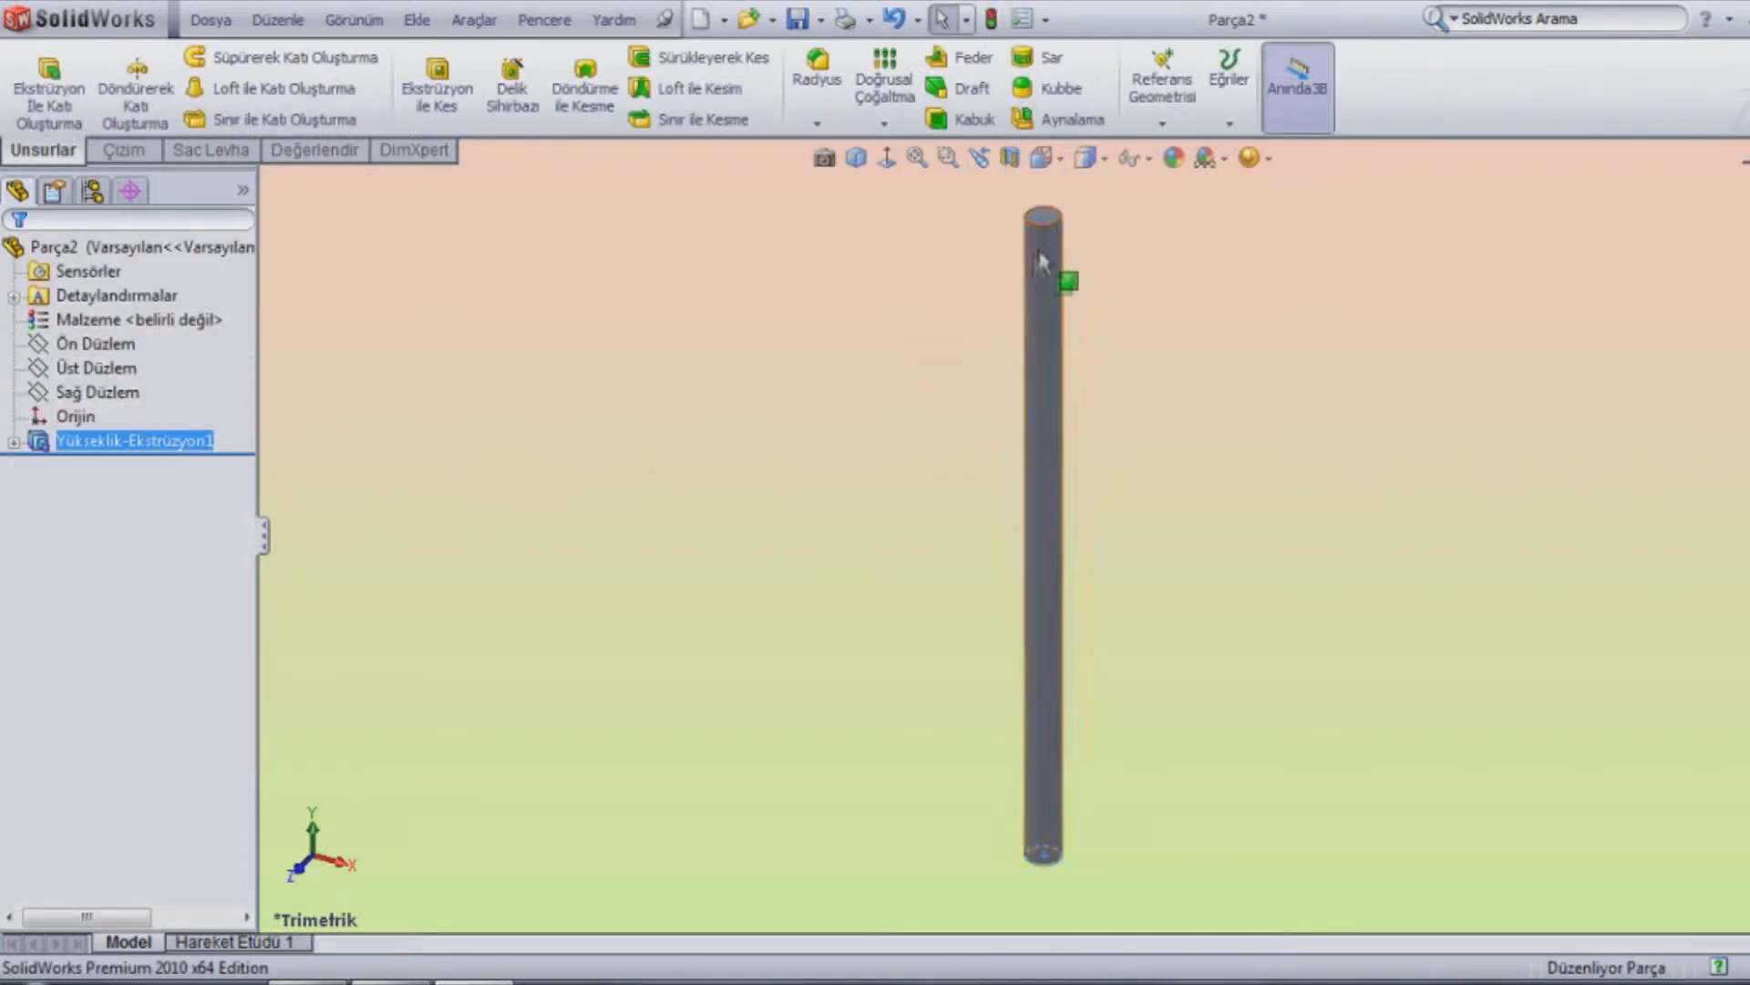
{"action": "left_click", "coordinate": [1051, 222]}
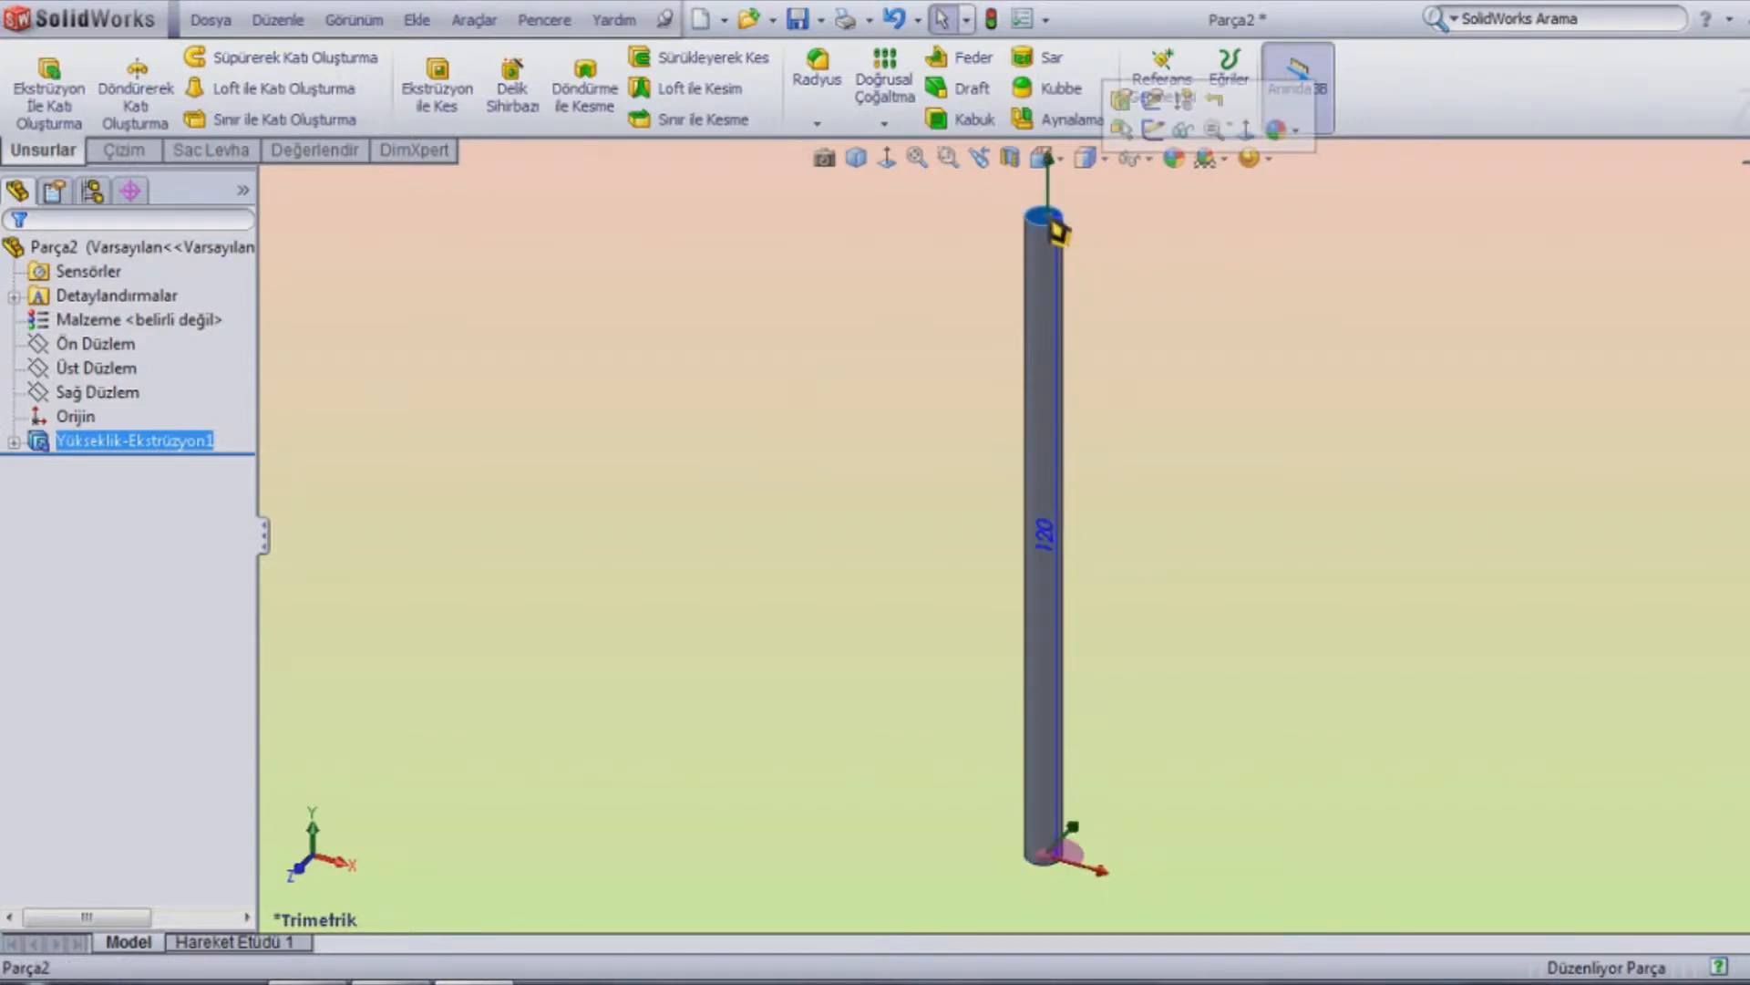
{"action": "left_click", "coordinate": [1246, 135]}
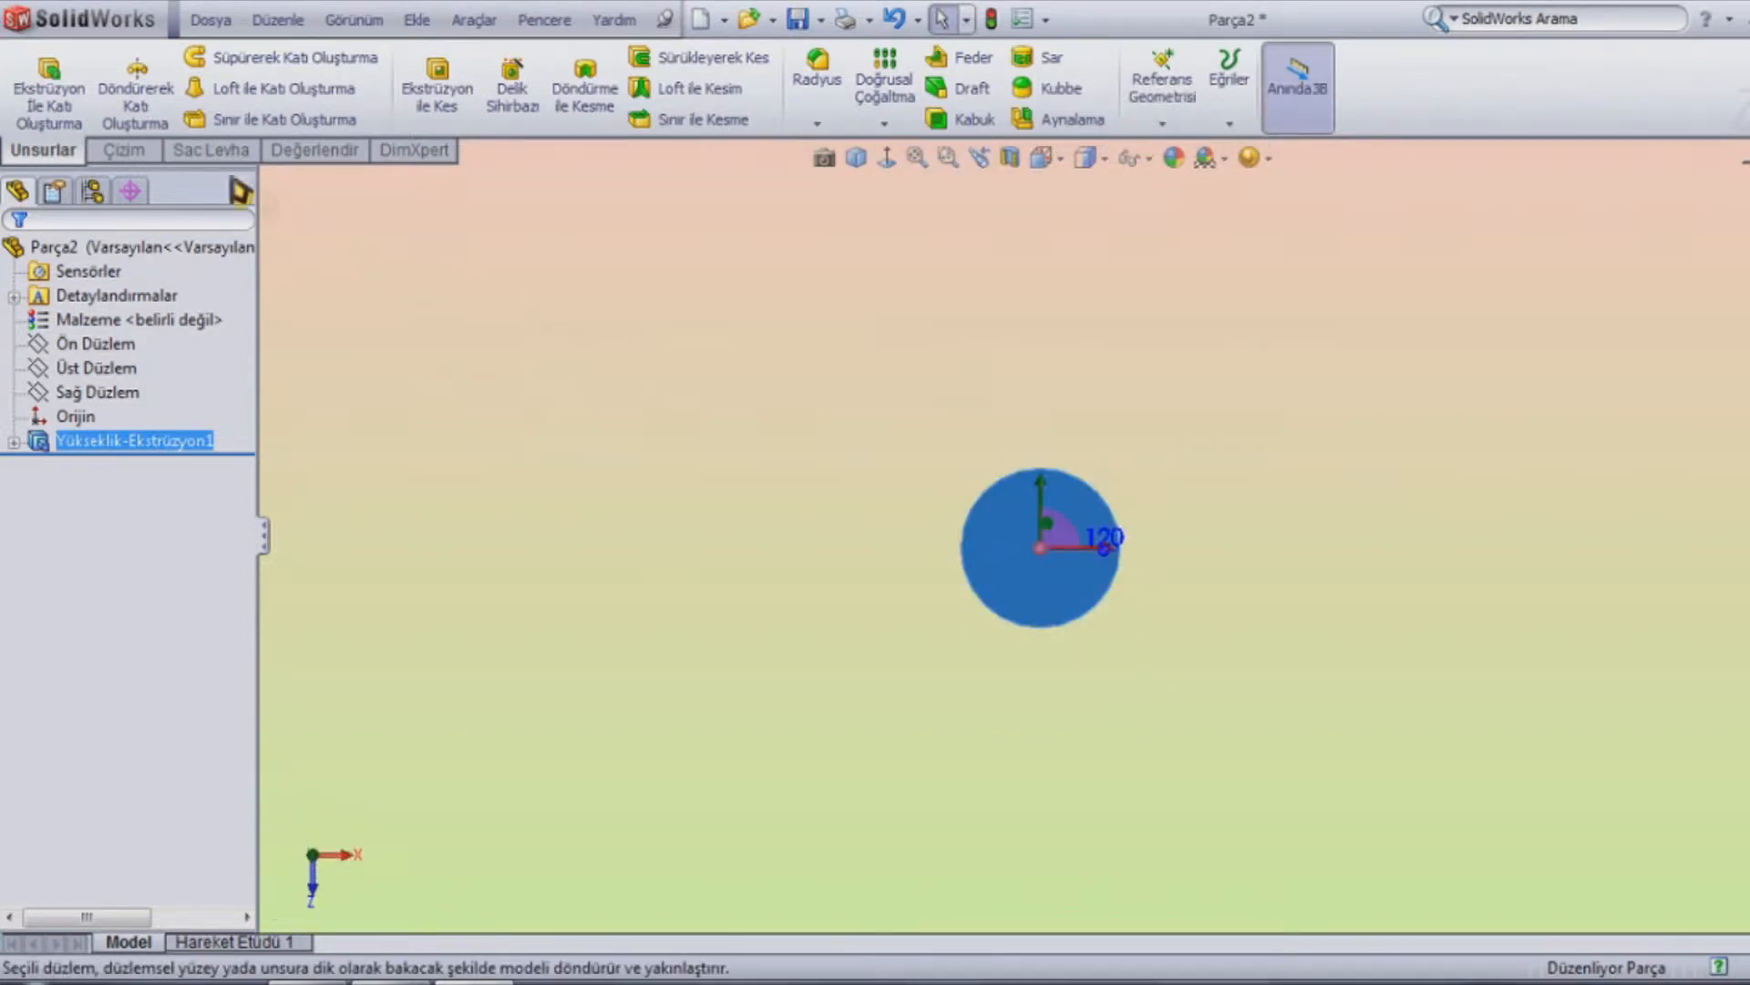
{"action": "left_click", "coordinate": [139, 154]}
{"action": "left_click", "coordinate": [226, 57]}
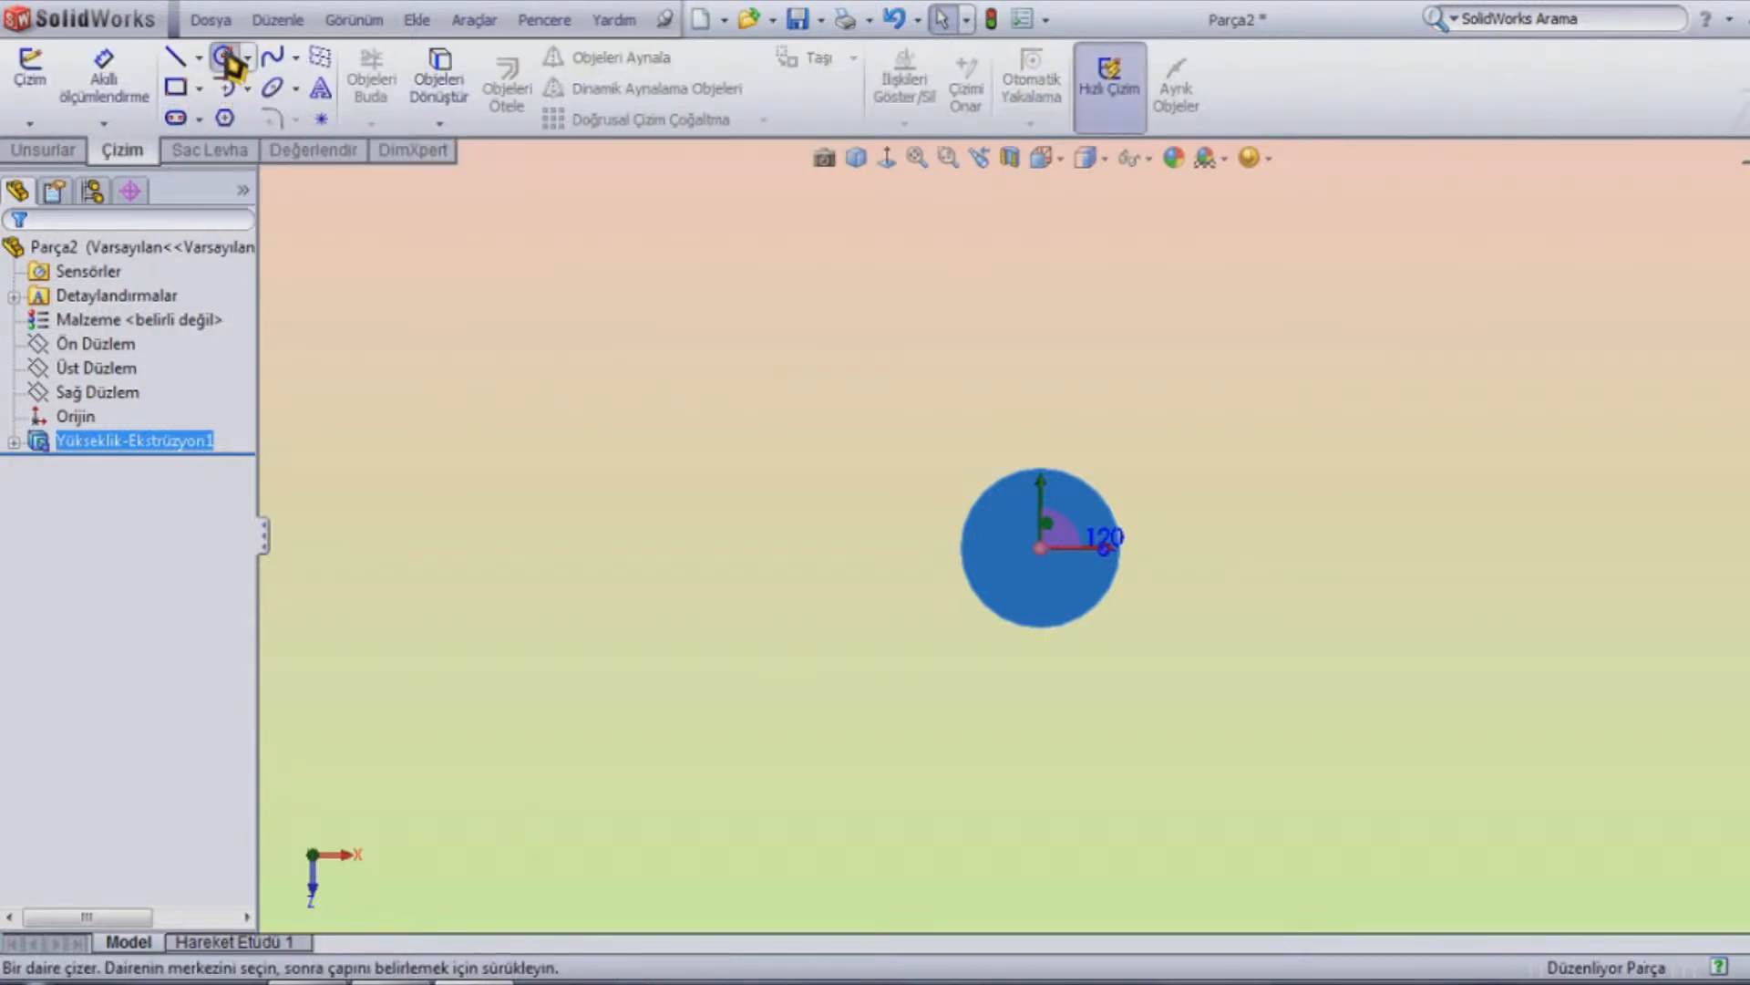
{"action": "left_click", "coordinate": [1040, 546]}
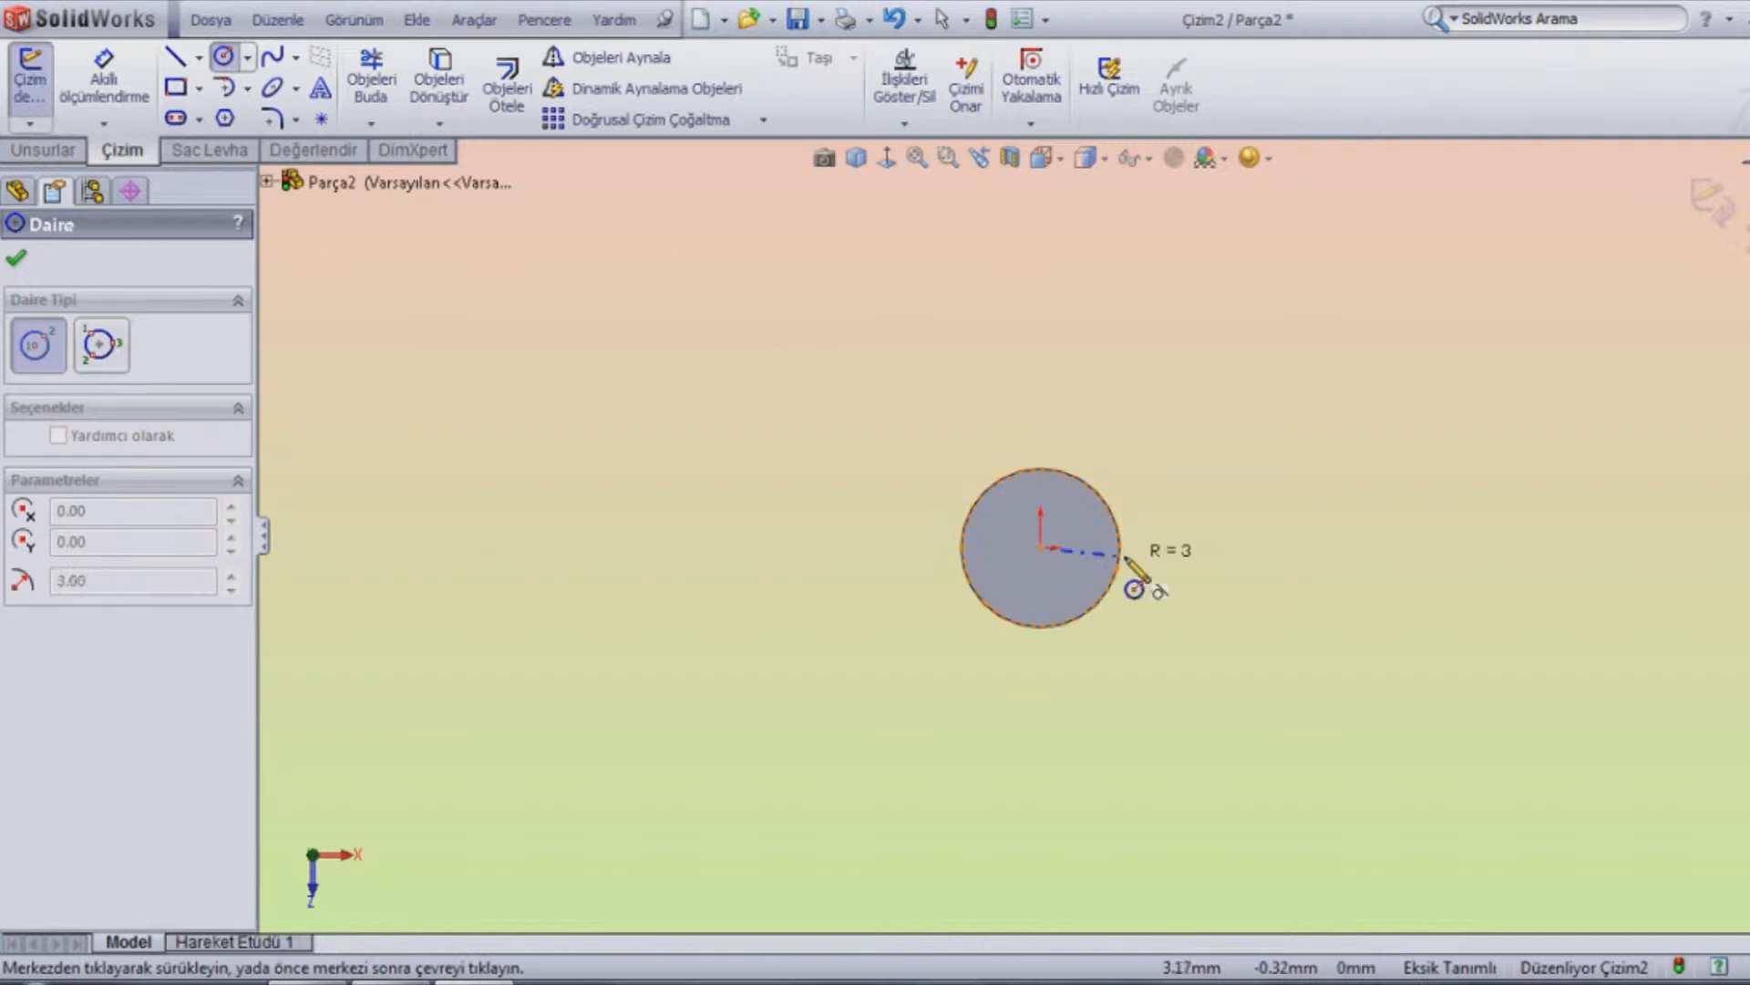
{"action": "left_click", "coordinate": [1183, 560]}
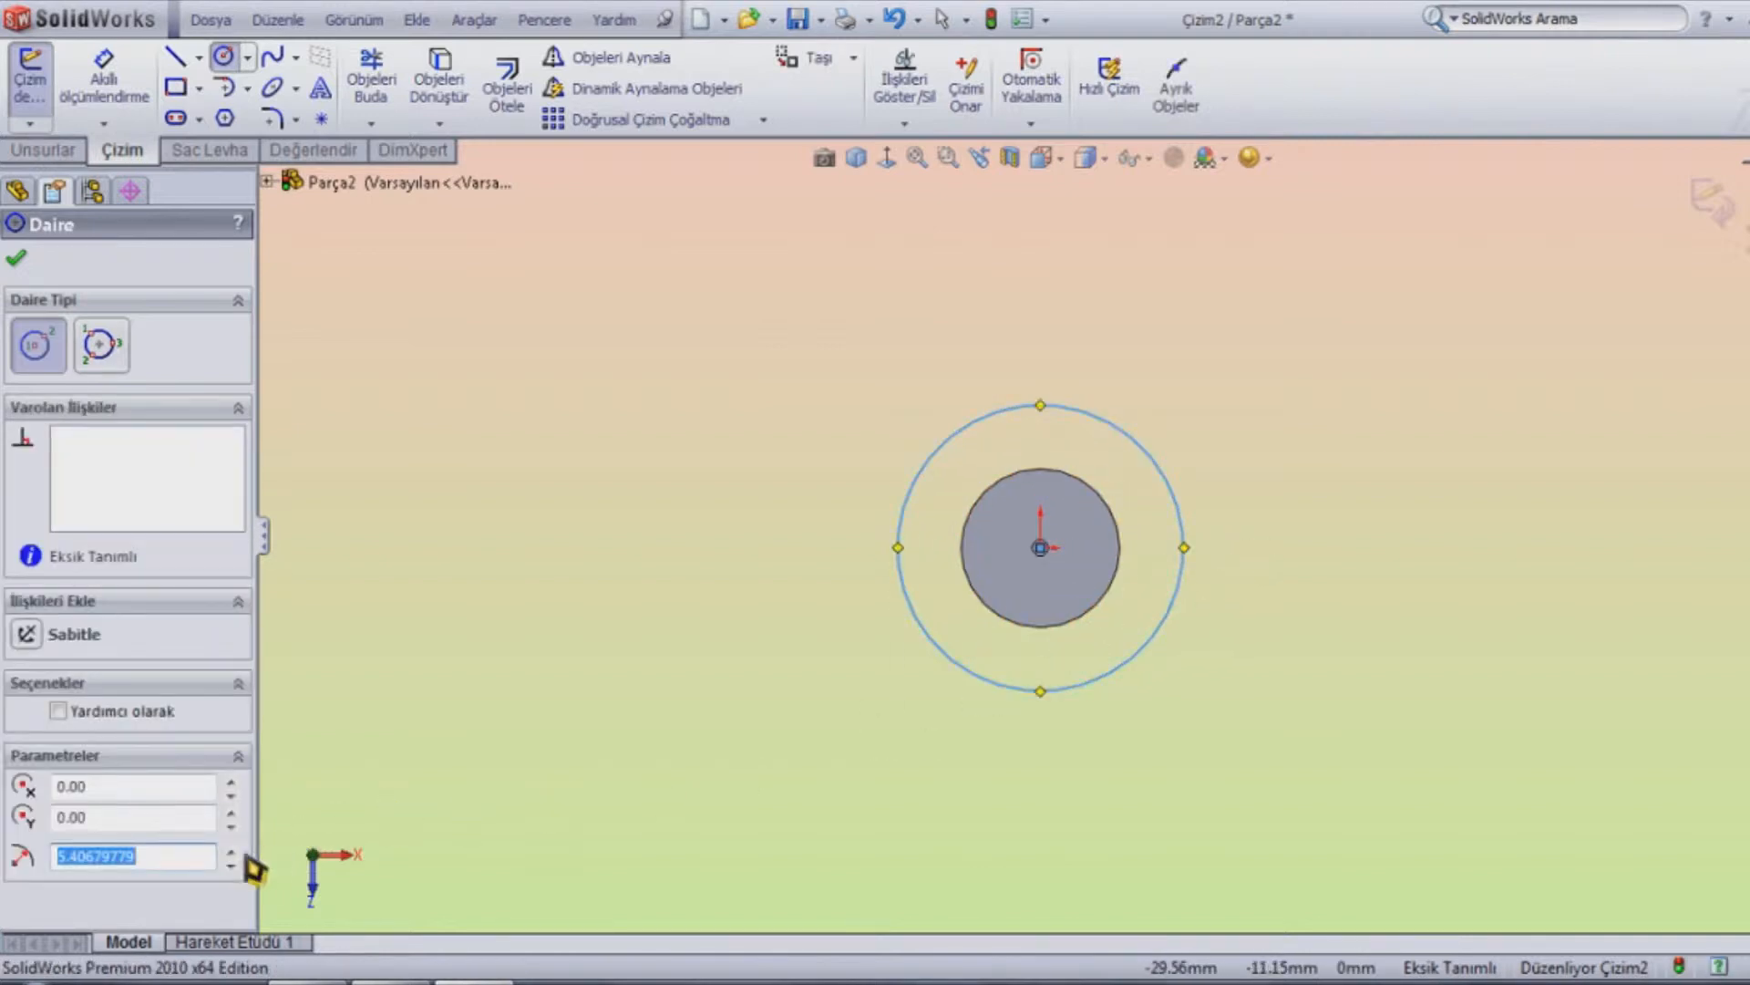
{"action": "type", "text": "5"}
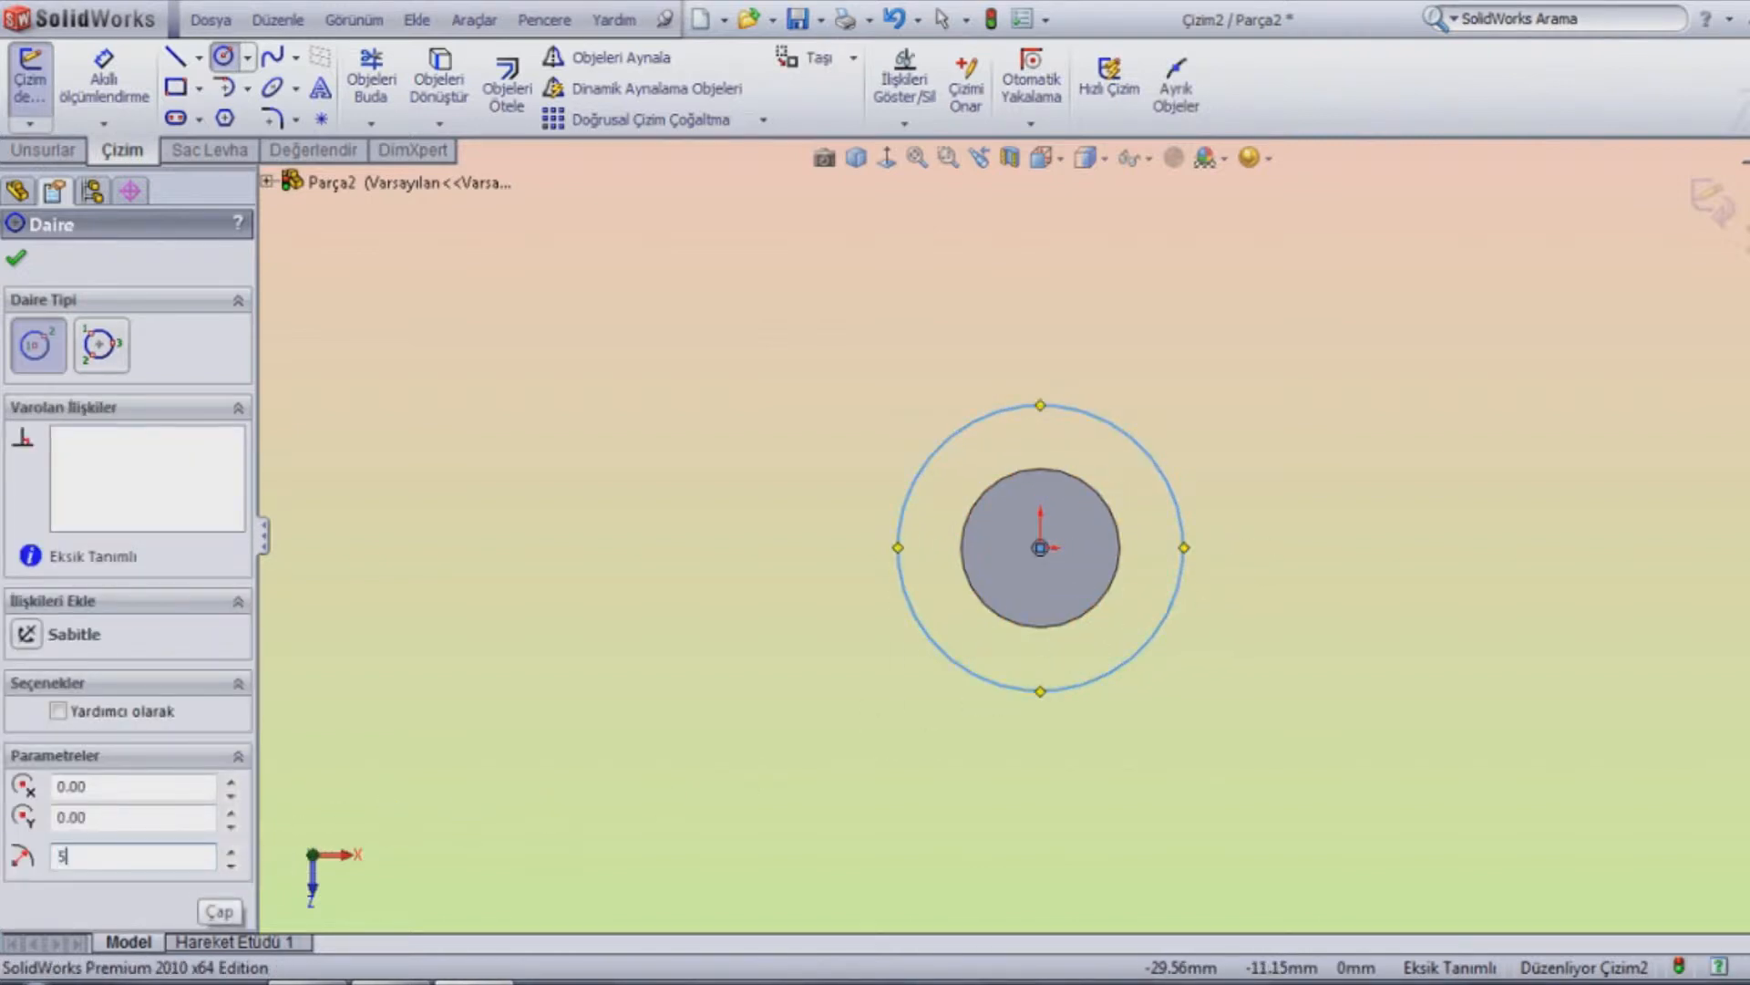
{"action": "key", "text": "Return"}
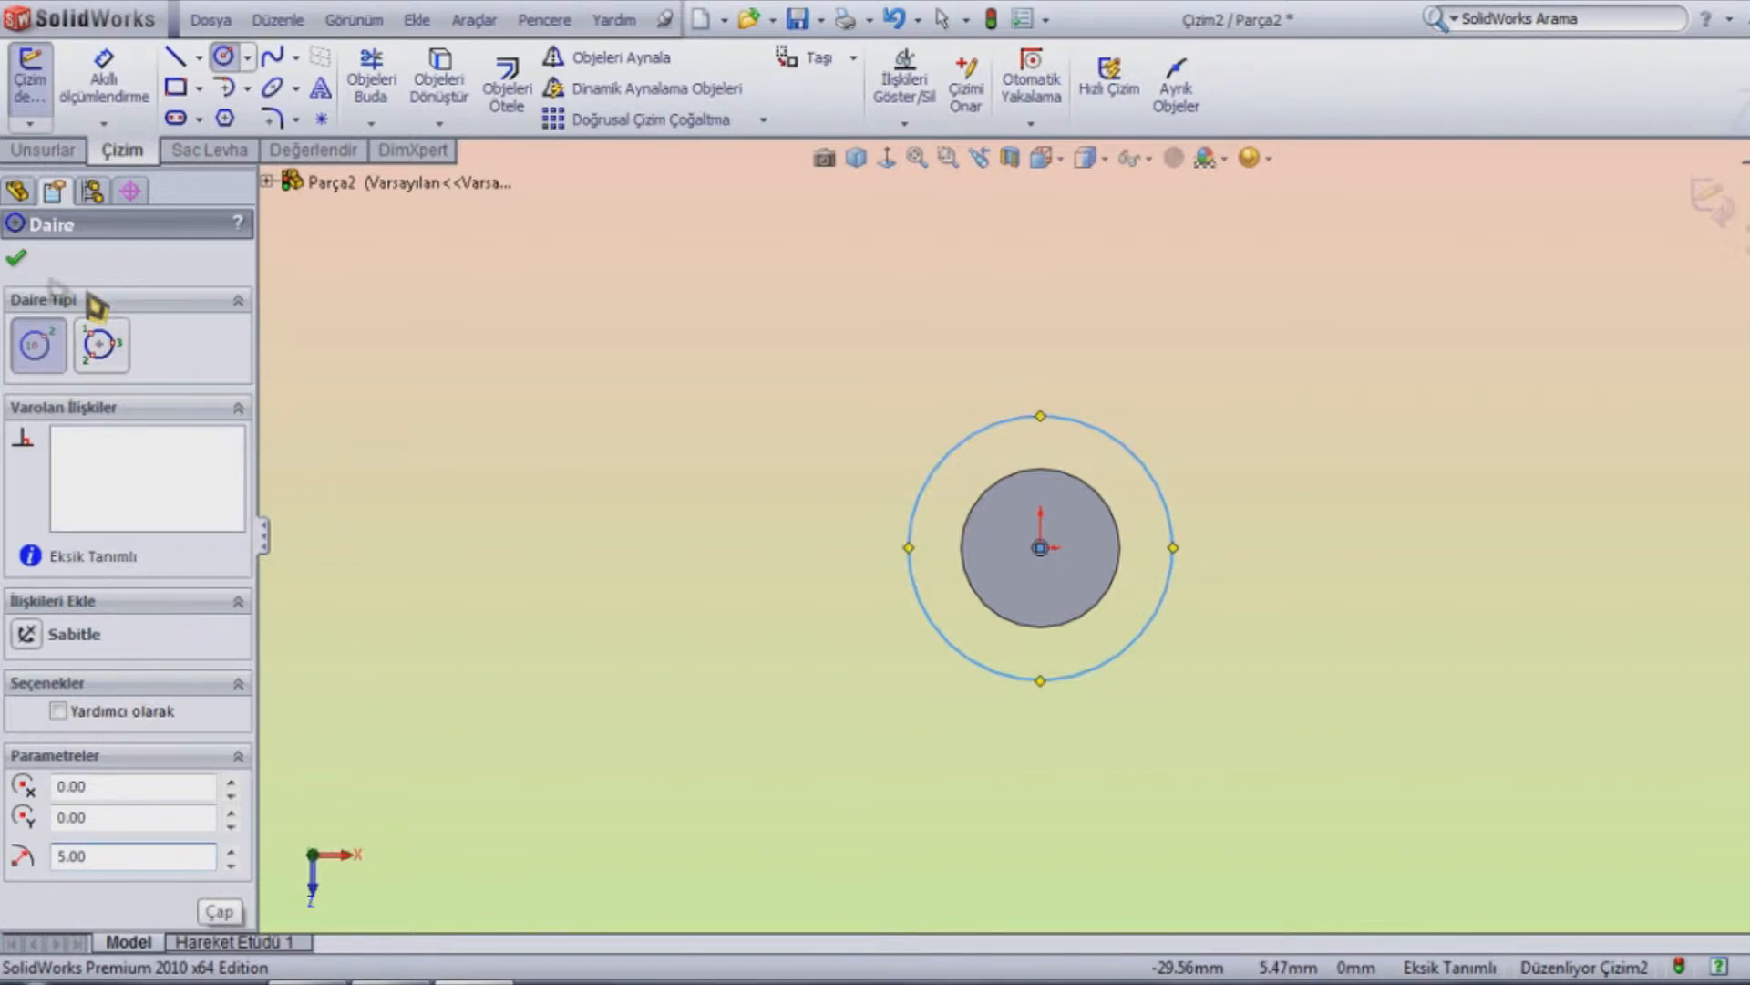
{"action": "left_click", "coordinate": [18, 269]}
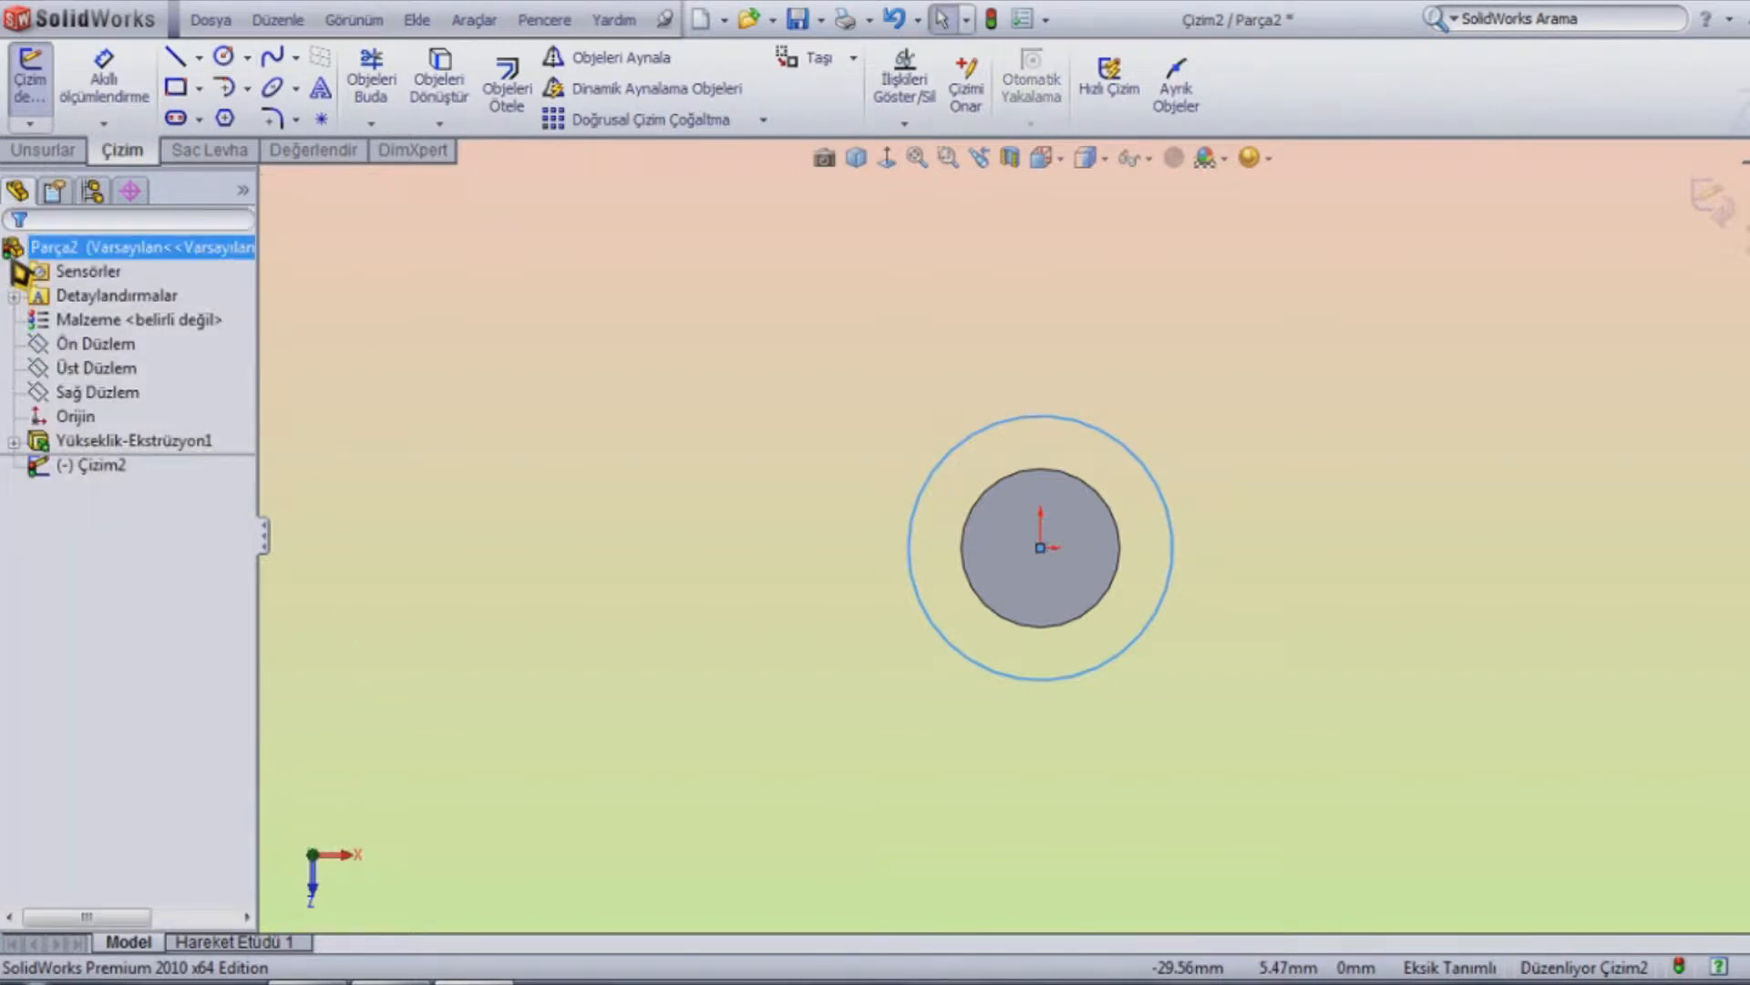
Draw a horizontal construction line across the full diameter of the 5 mm radius circle
{"action": "left_click", "coordinate": [173, 62]}
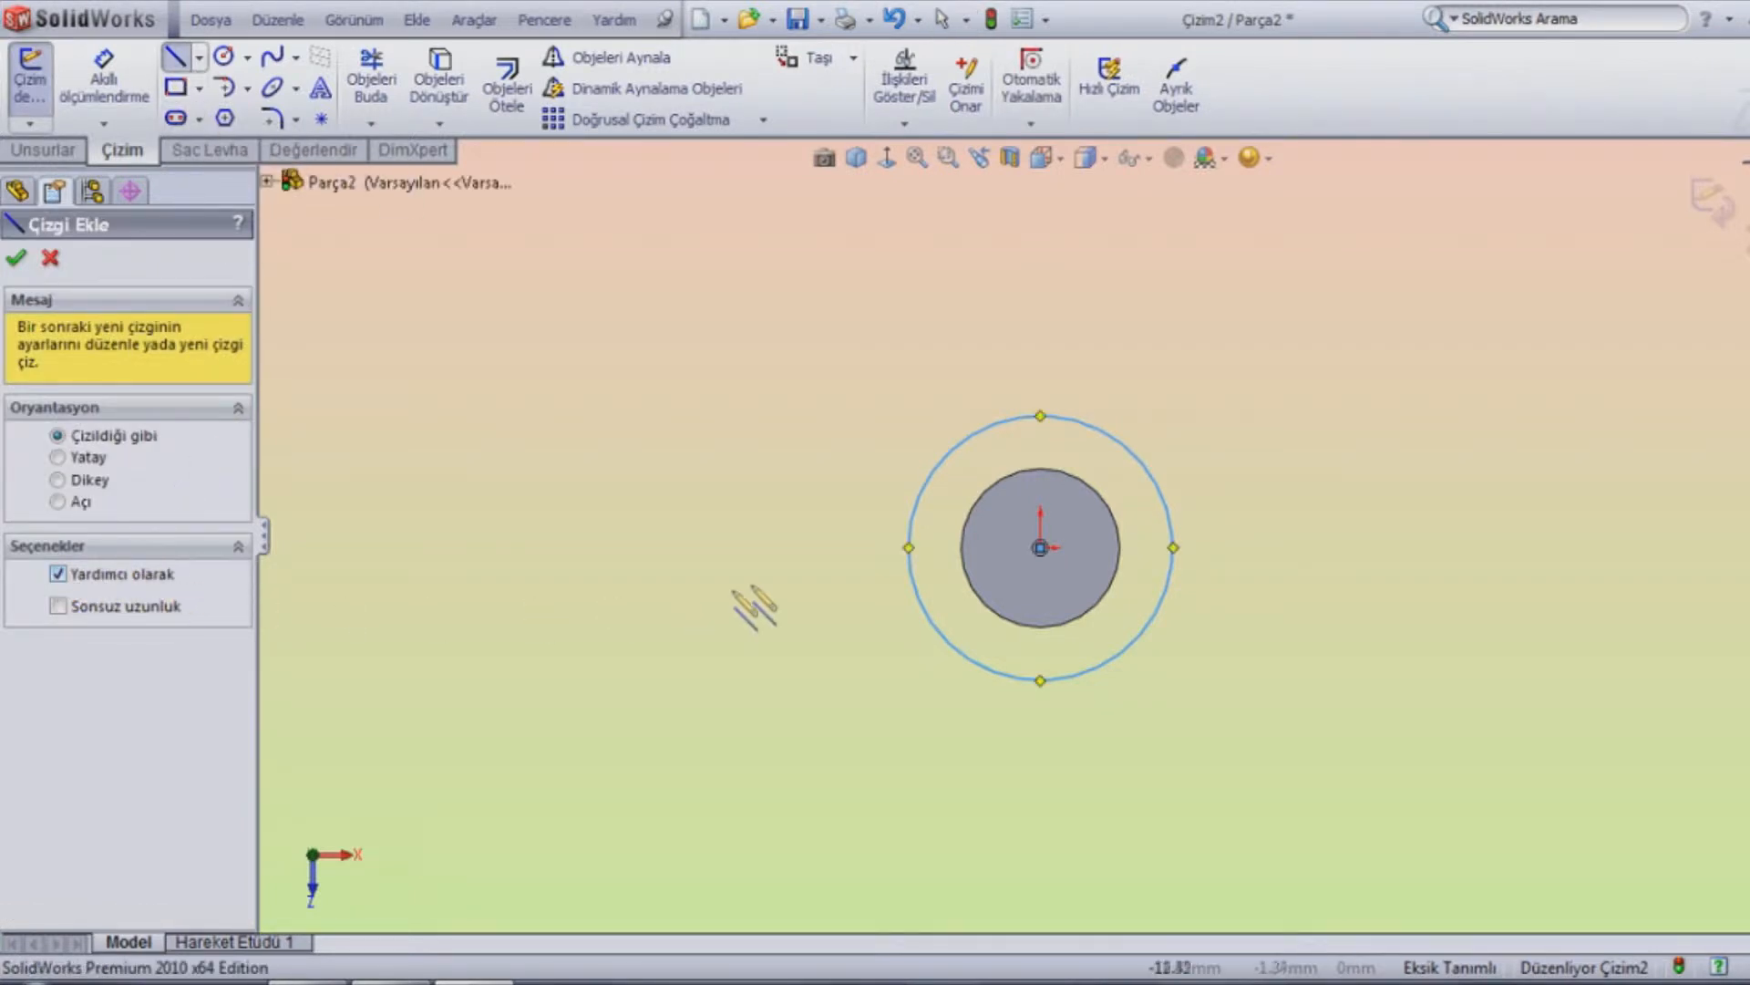
{"action": "left_click", "coordinate": [909, 548]}
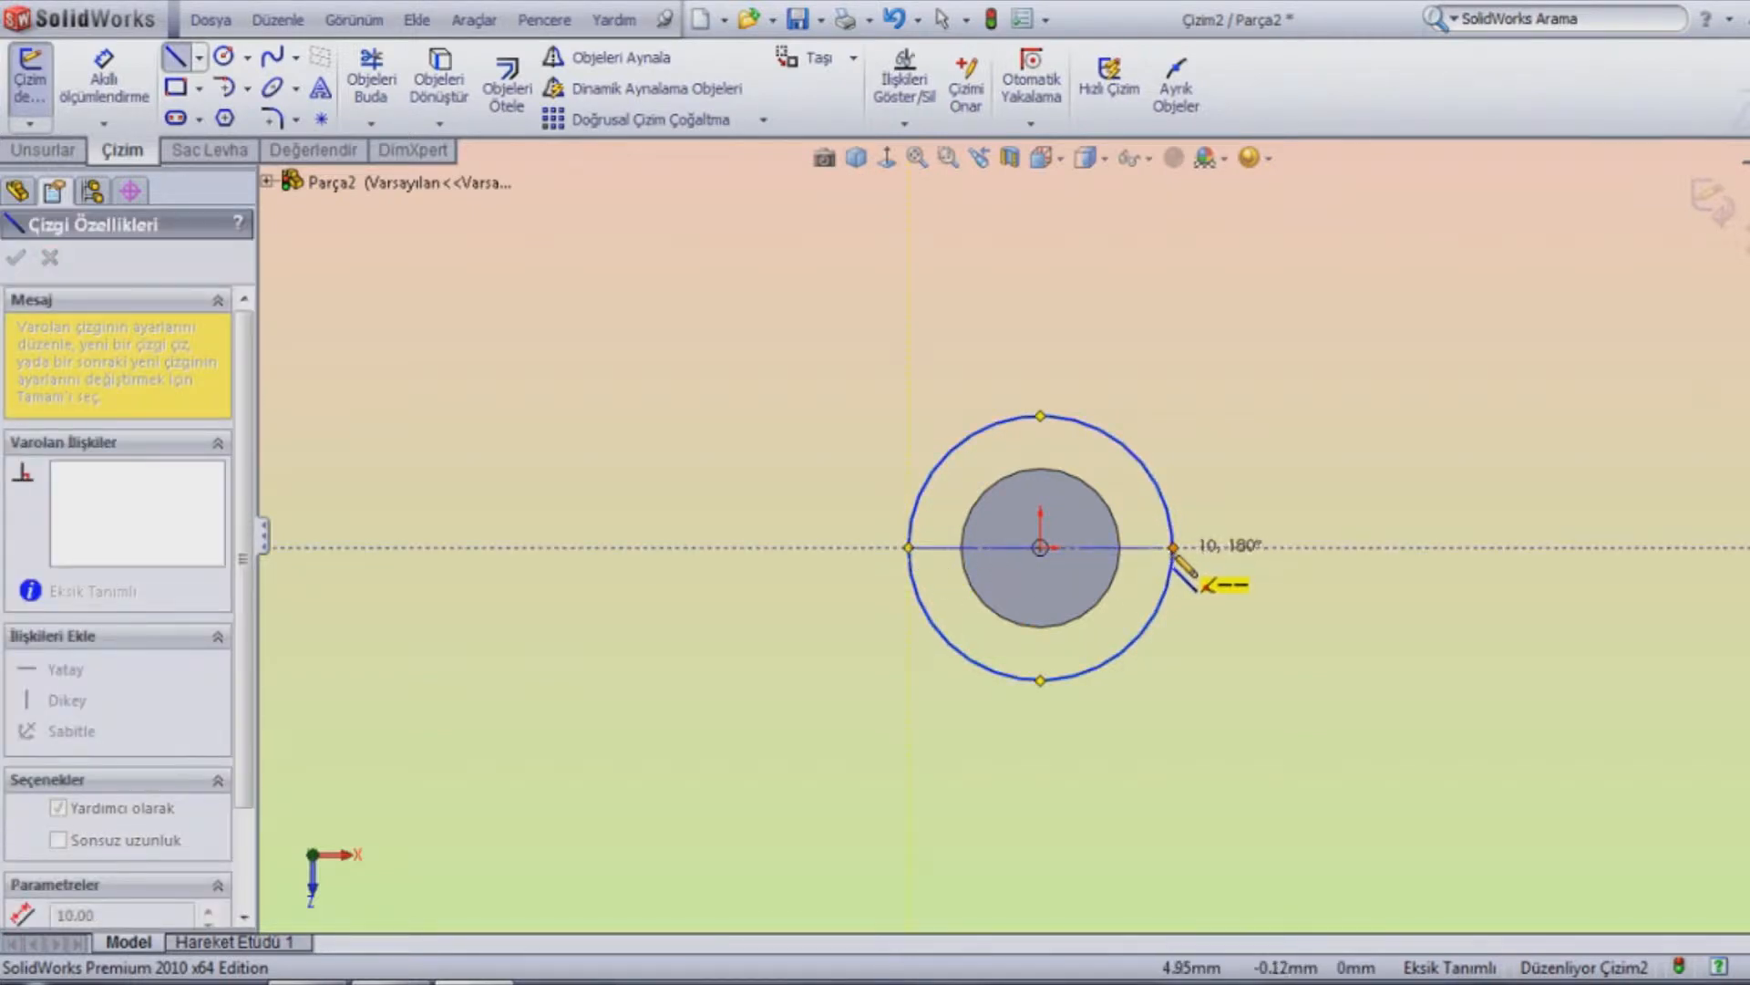
{"action": "left_click", "coordinate": [1173, 548]}
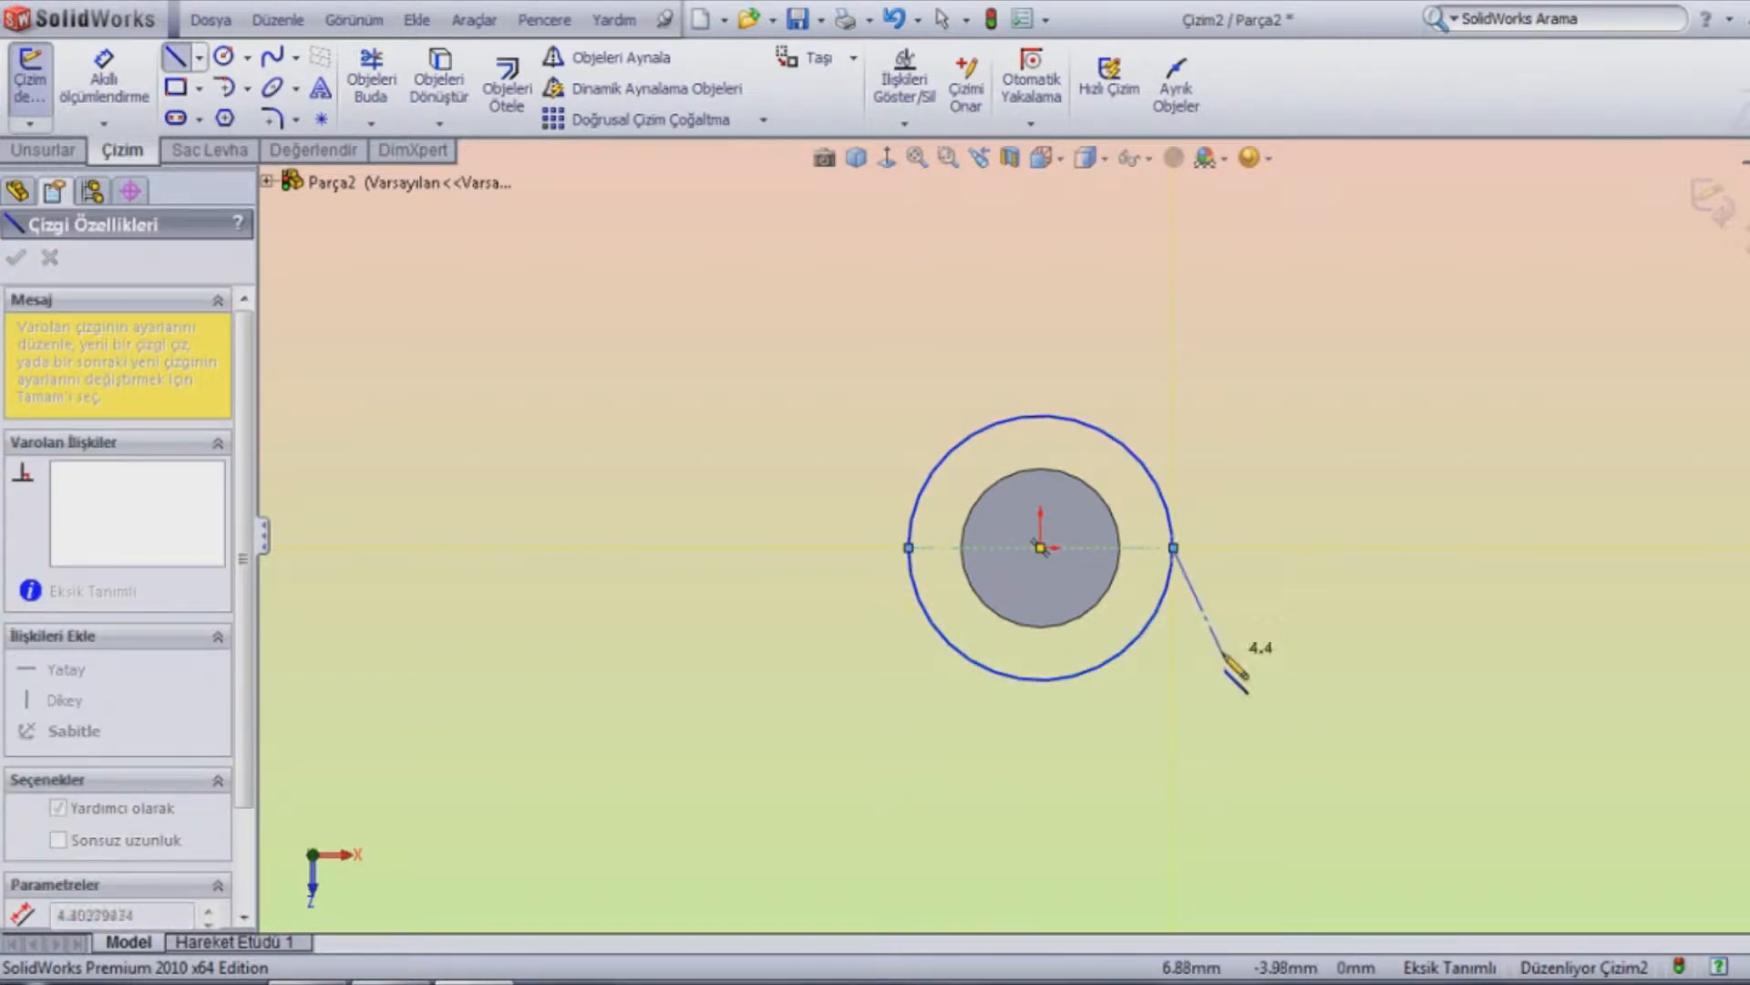
{"action": "key", "text": "Escape"}
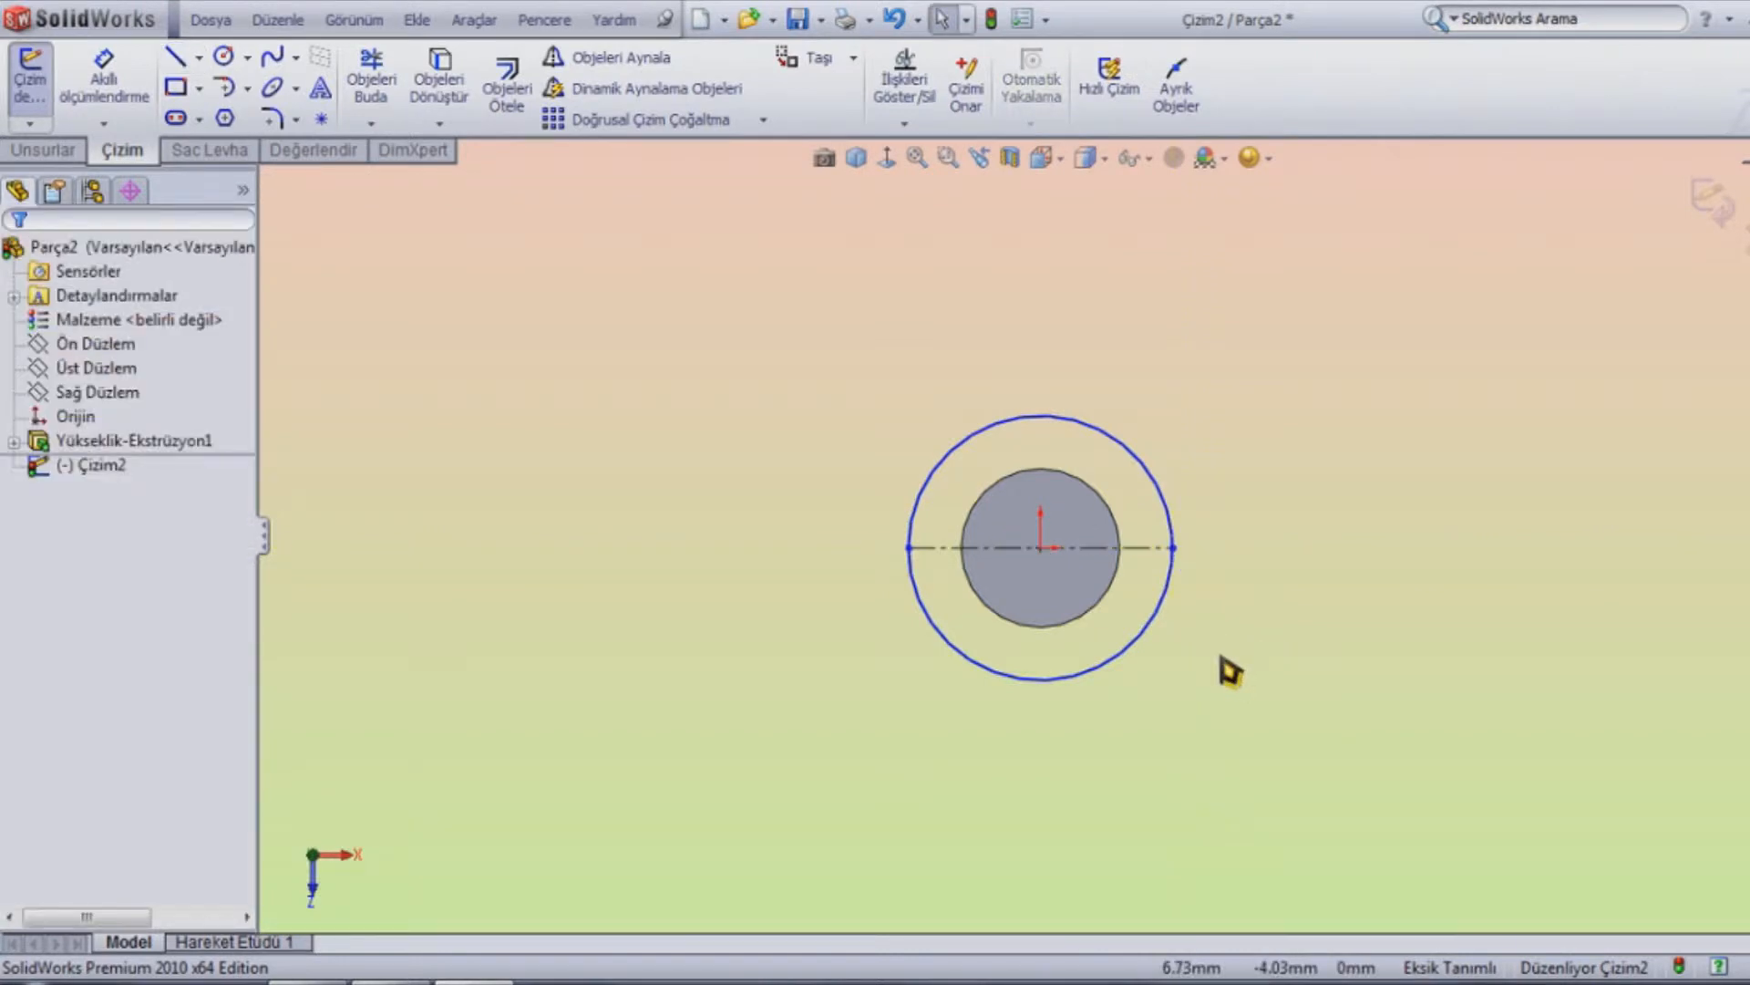
Trim away the half of the circle below the construction line
{"action": "scroll", "coordinate": [1231, 672], "scroll_direction": "down", "scroll_amount": 1}
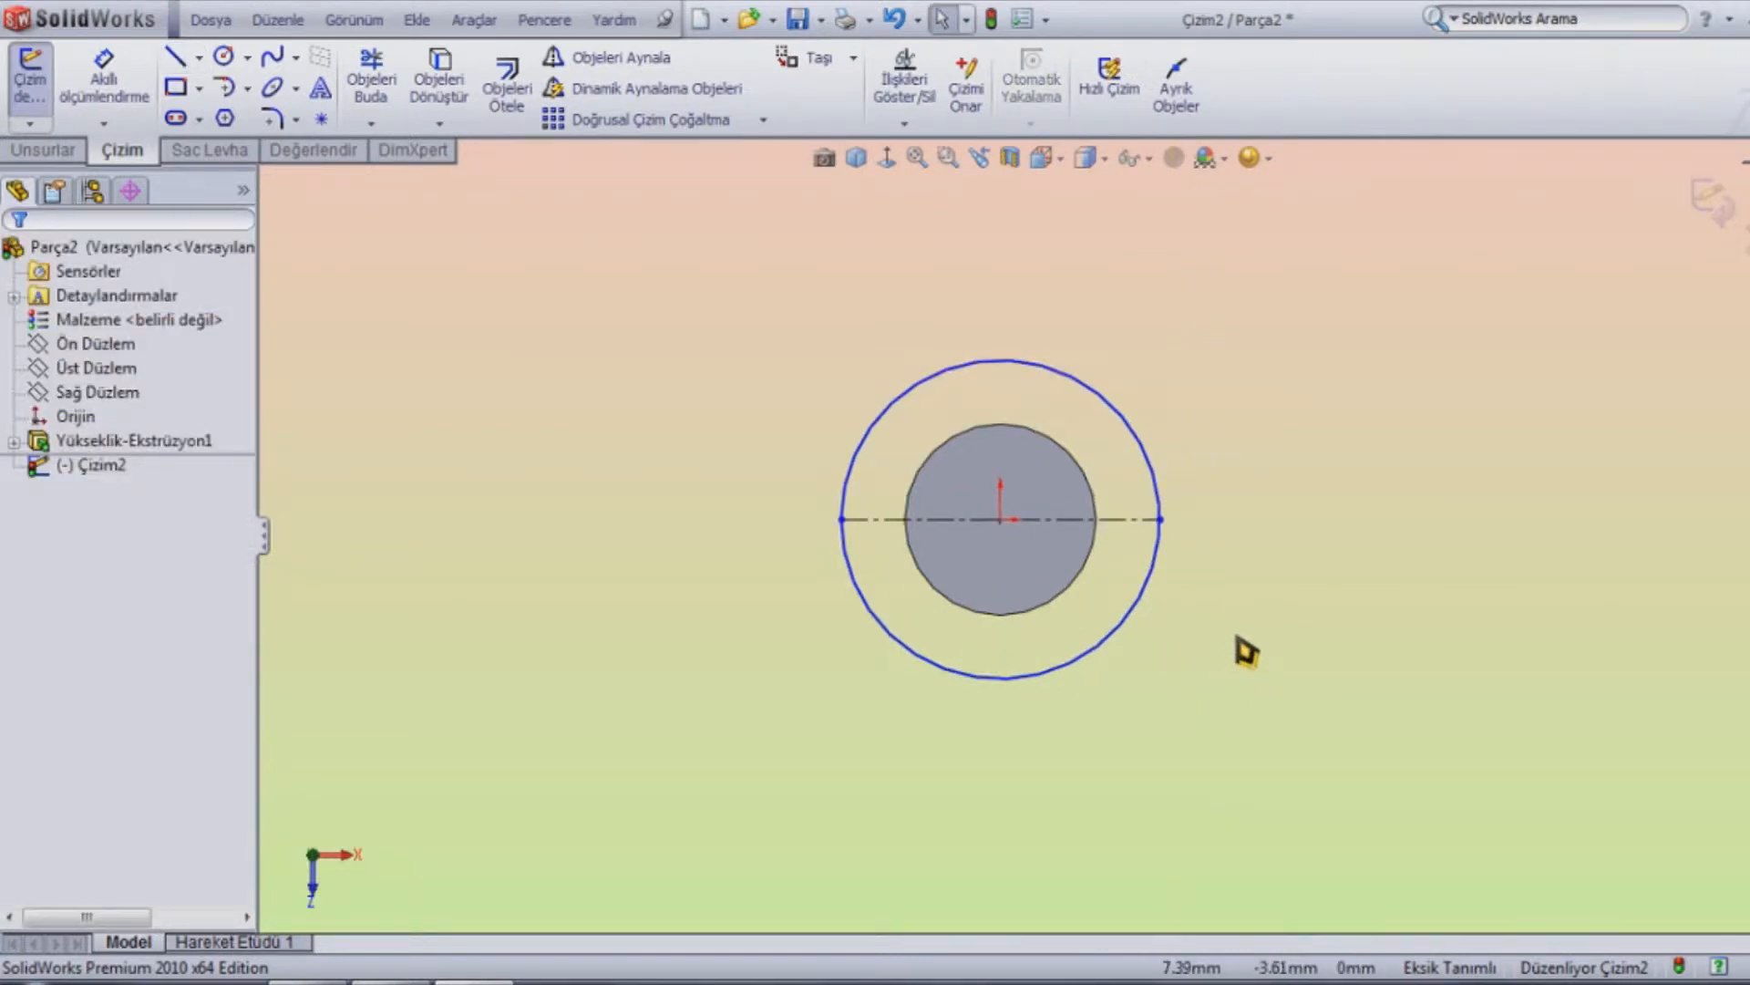
{"action": "left_click", "coordinate": [383, 107]}
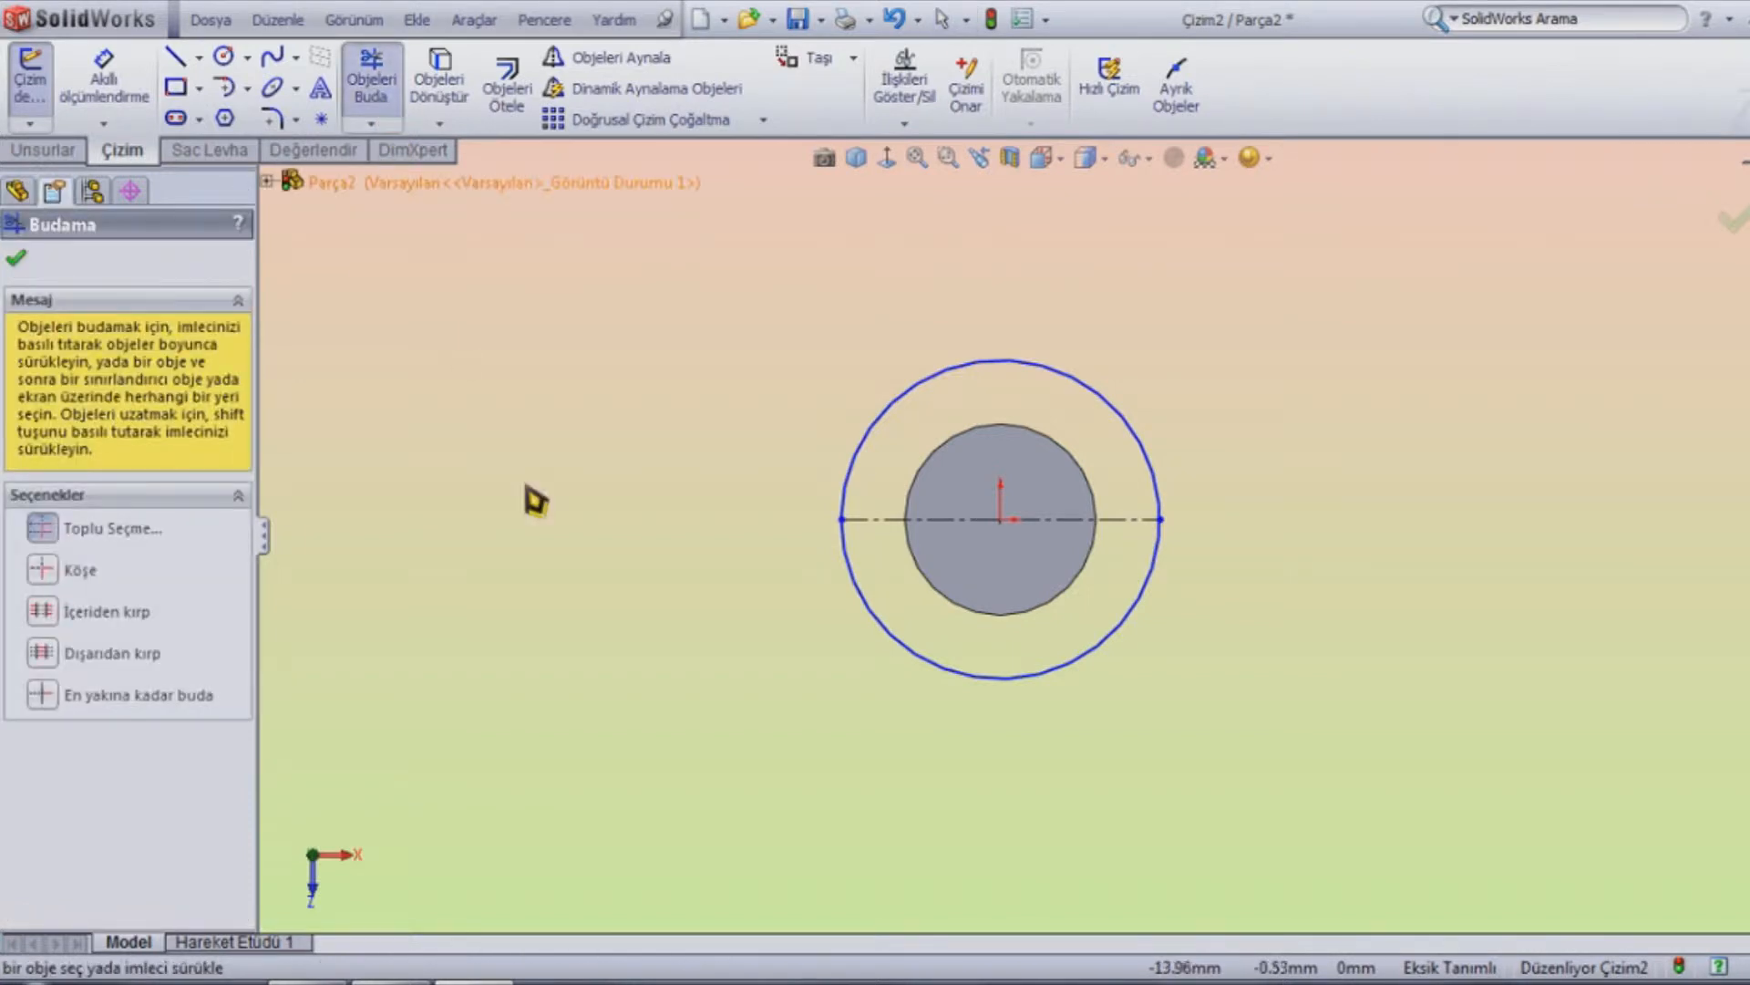
{"action": "mouse_move", "coordinate": [875, 757]}
{"action": "left_mouse_down"}
{"action": "mouse_move", "coordinate": [942, 702]}
{"action": "mouse_move", "coordinate": [950, 671]}
{"action": "left_mouse_up"}
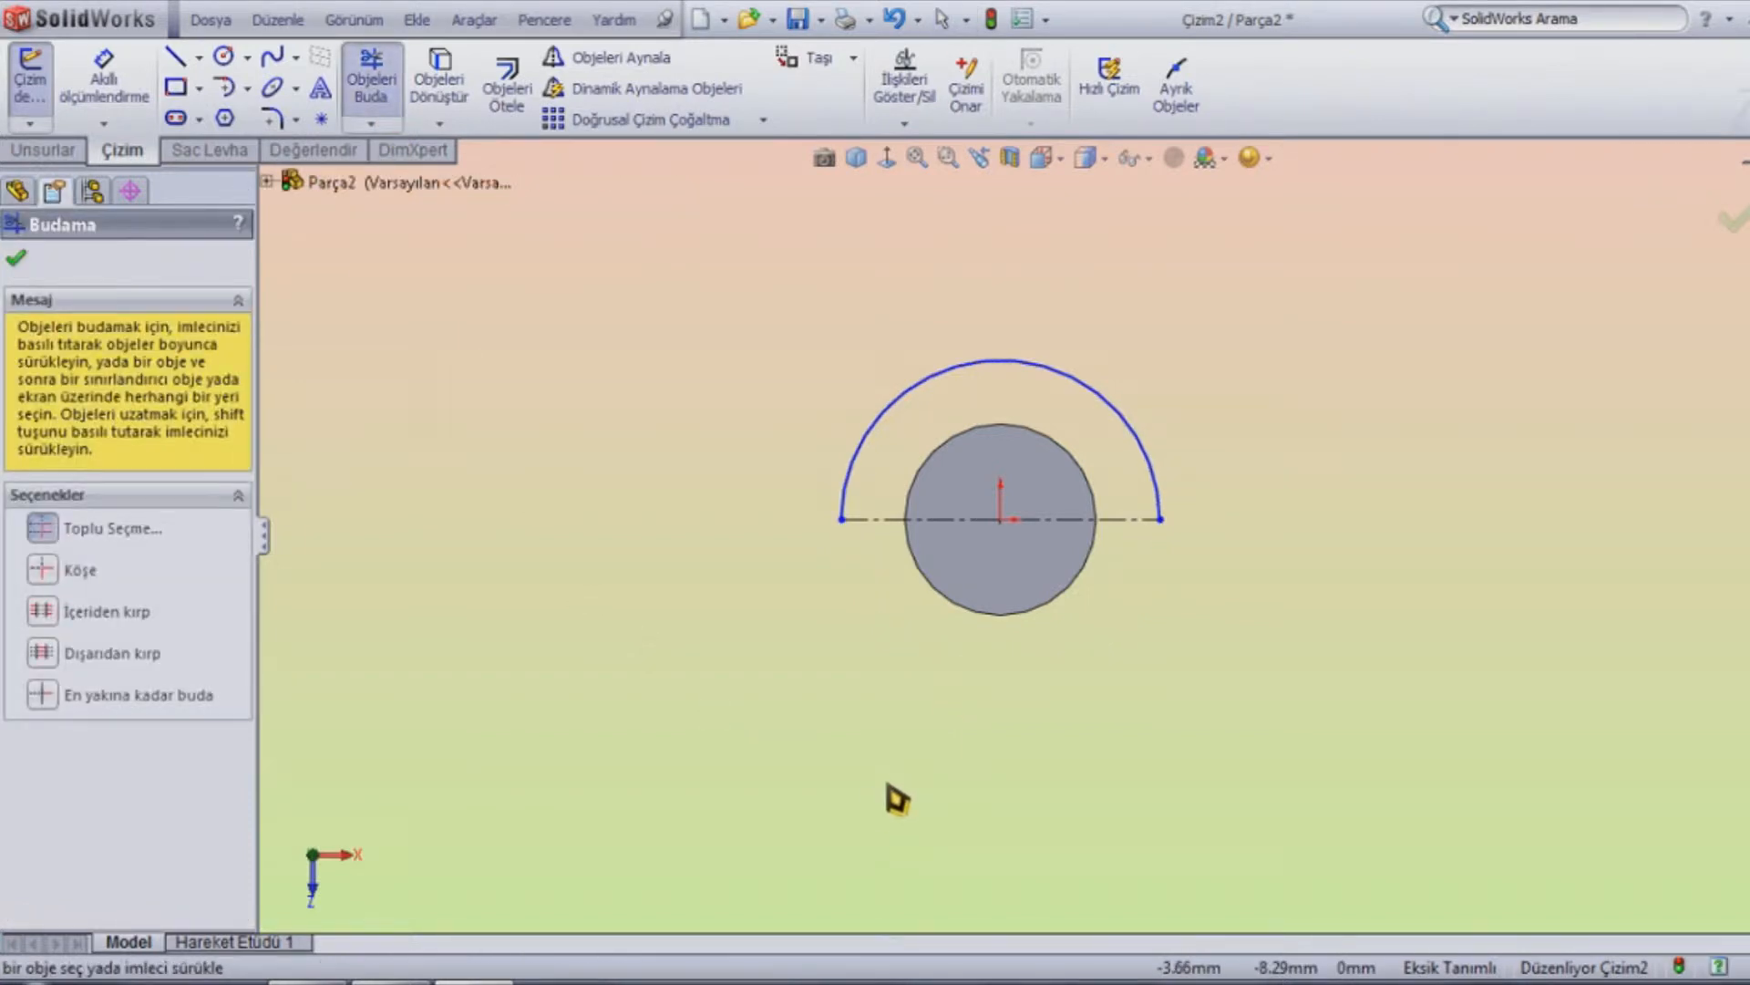
{"action": "left_click", "coordinate": [18, 260]}
Revolve the closed half-circle profile 180 degrees in one direction about the diameter line to form a domed head merged with the rod
{"action": "scroll", "coordinate": [770, 529], "scroll_direction": "up", "scroll_amount": 4}
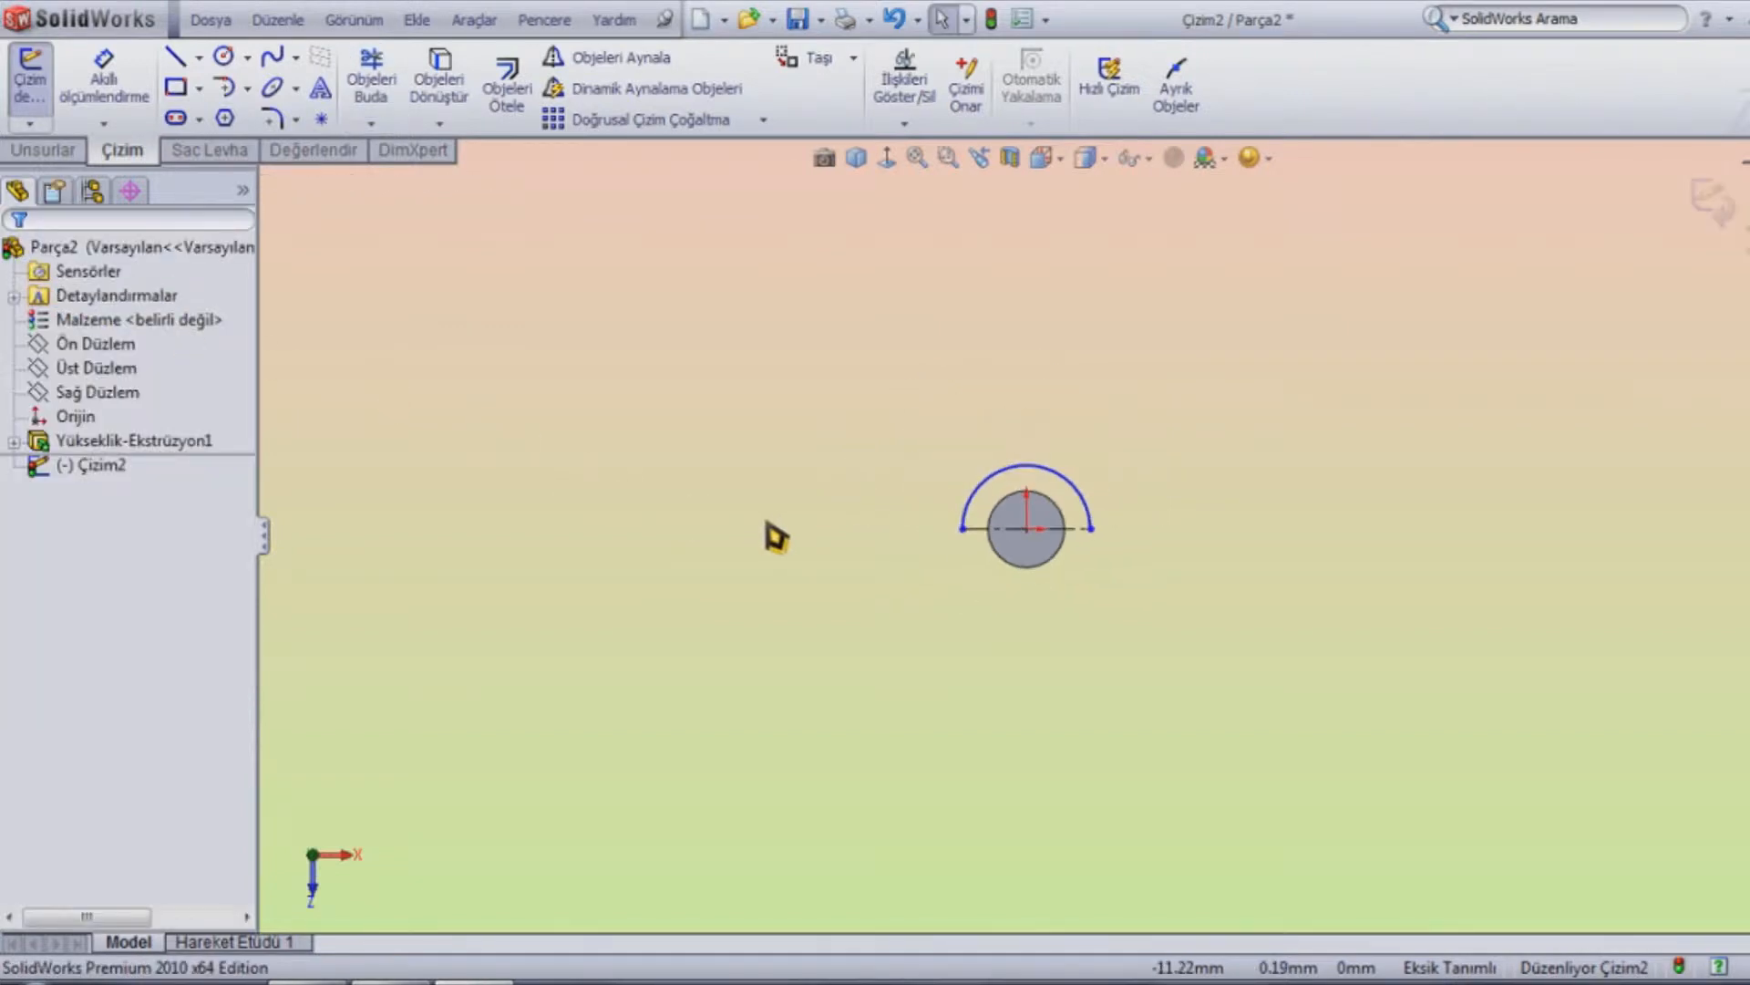
{"action": "mouse_move", "coordinate": [973, 614]}
{"action": "middle_mouse_down"}
{"action": "mouse_move", "coordinate": [972, 593]}
{"action": "mouse_move", "coordinate": [1012, 578]}
{"action": "mouse_move", "coordinate": [1485, 489]}
{"action": "middle_mouse_up"}
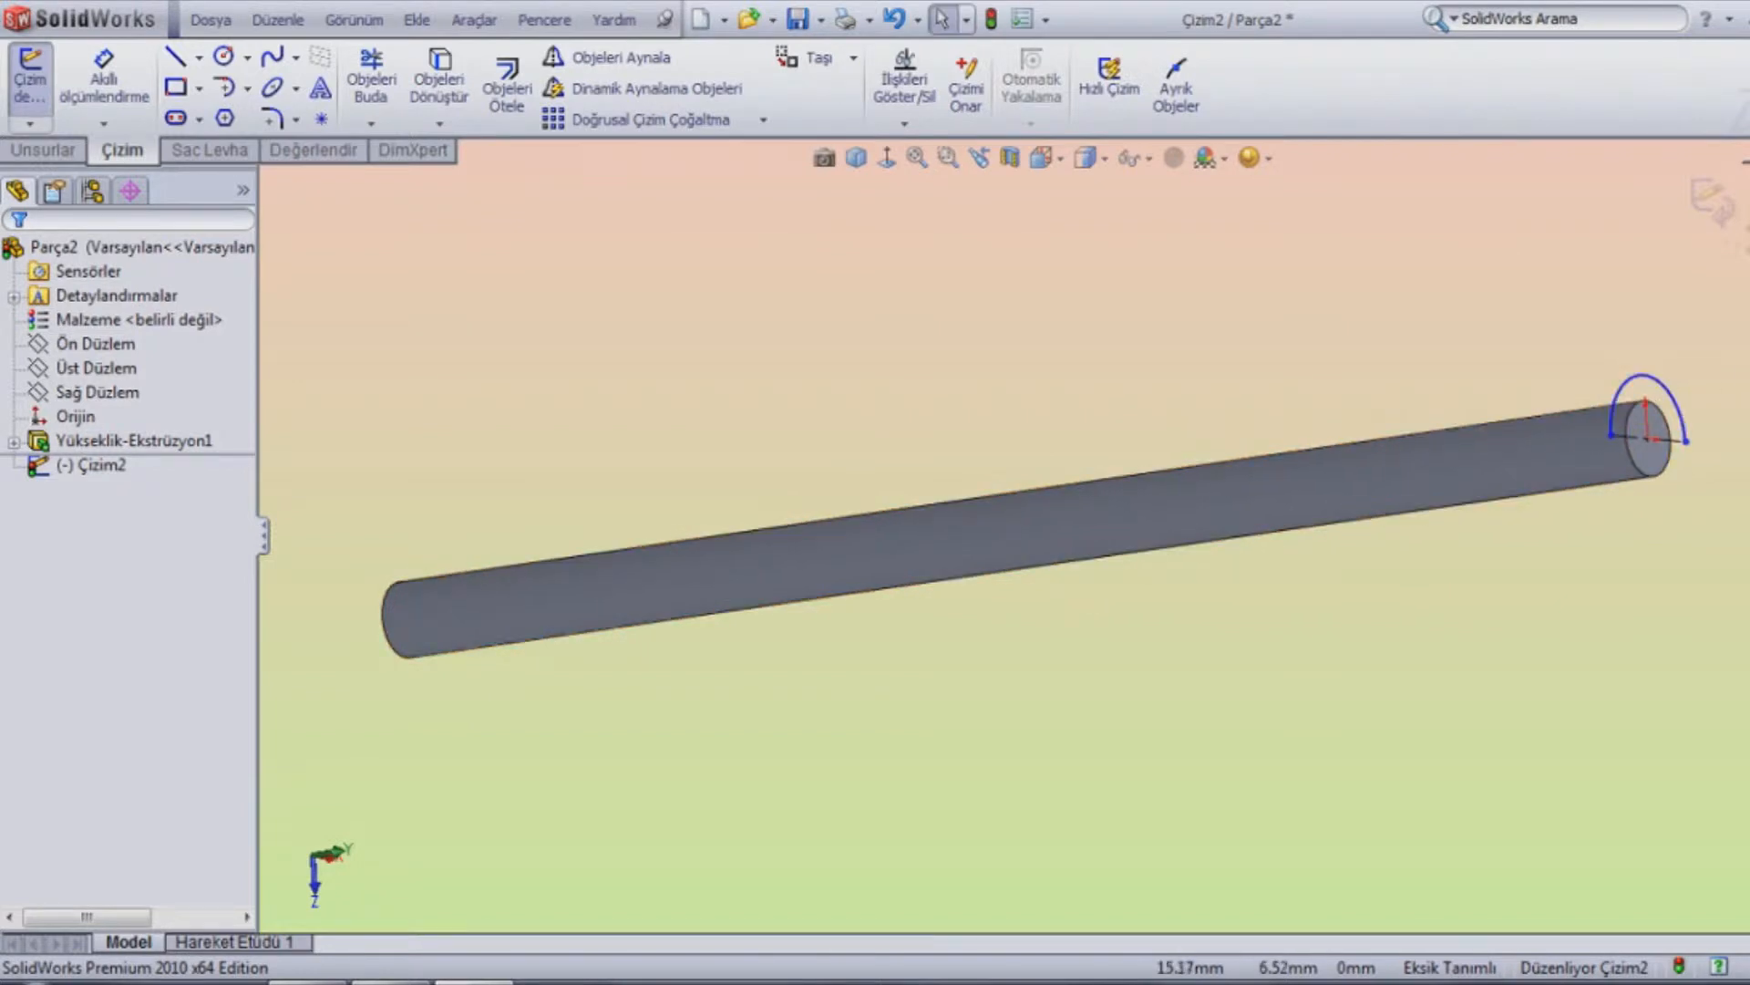
{"action": "scroll", "coordinate": [1743, 402], "scroll_direction": "down", "scroll_amount": 3}
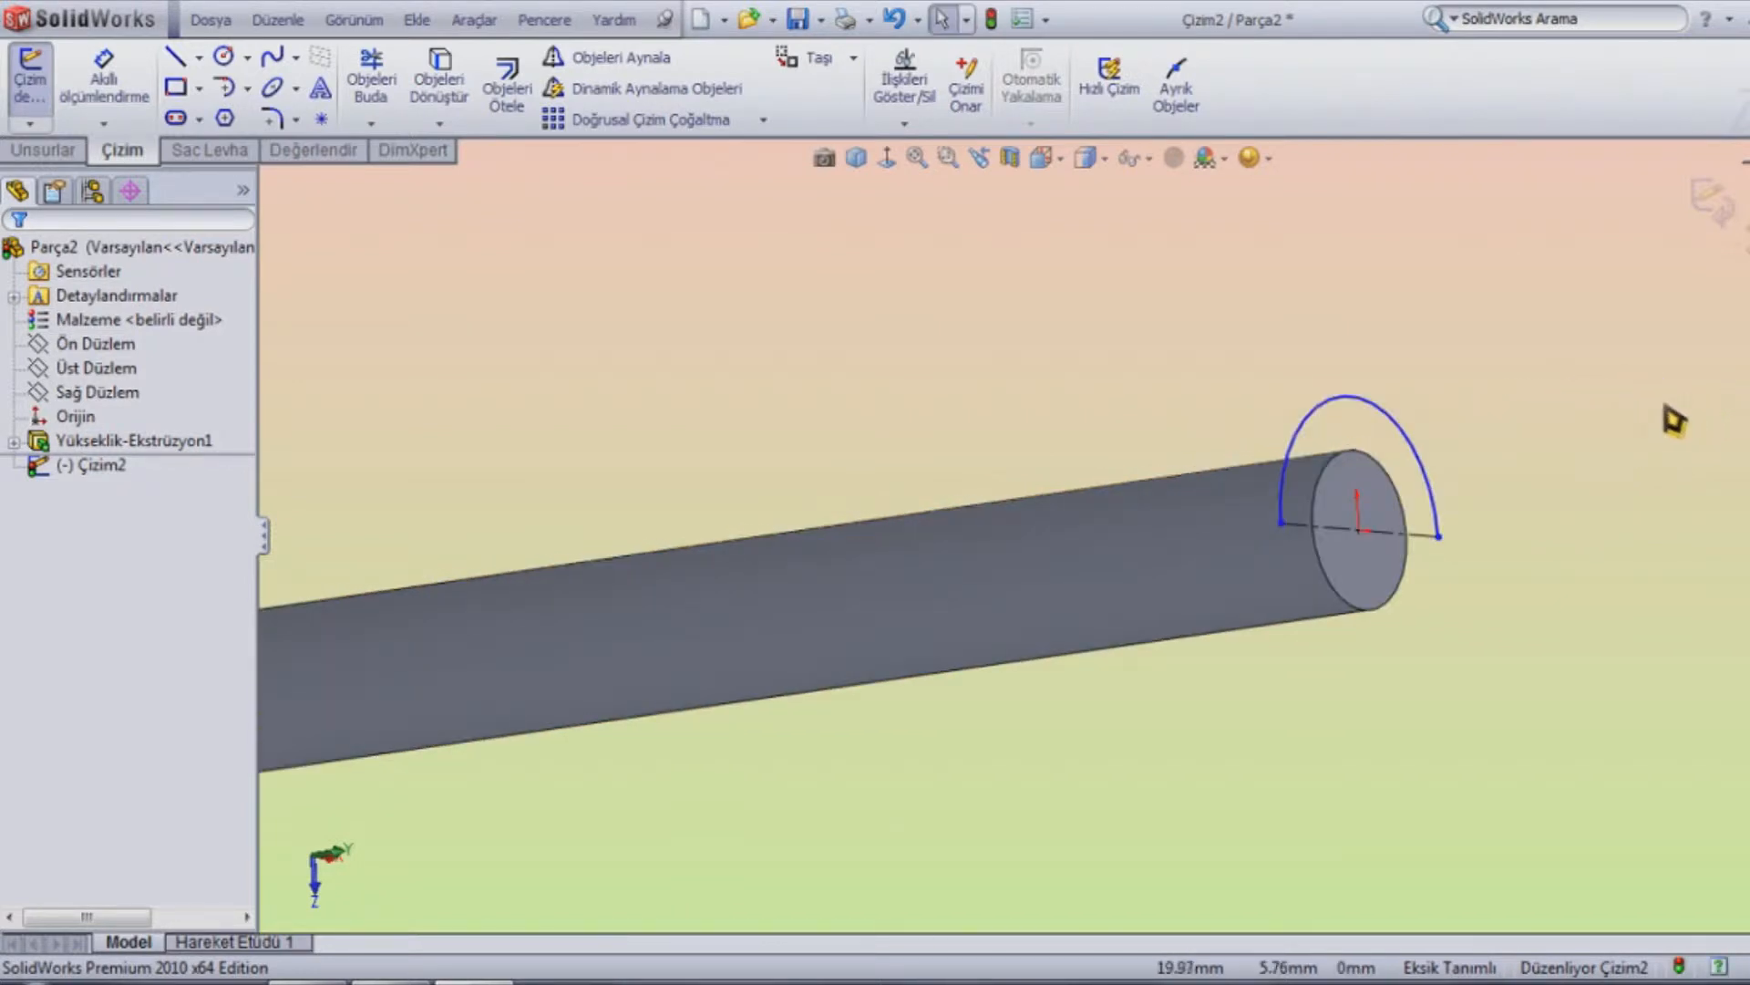
{"action": "left_click", "coordinate": [69, 155]}
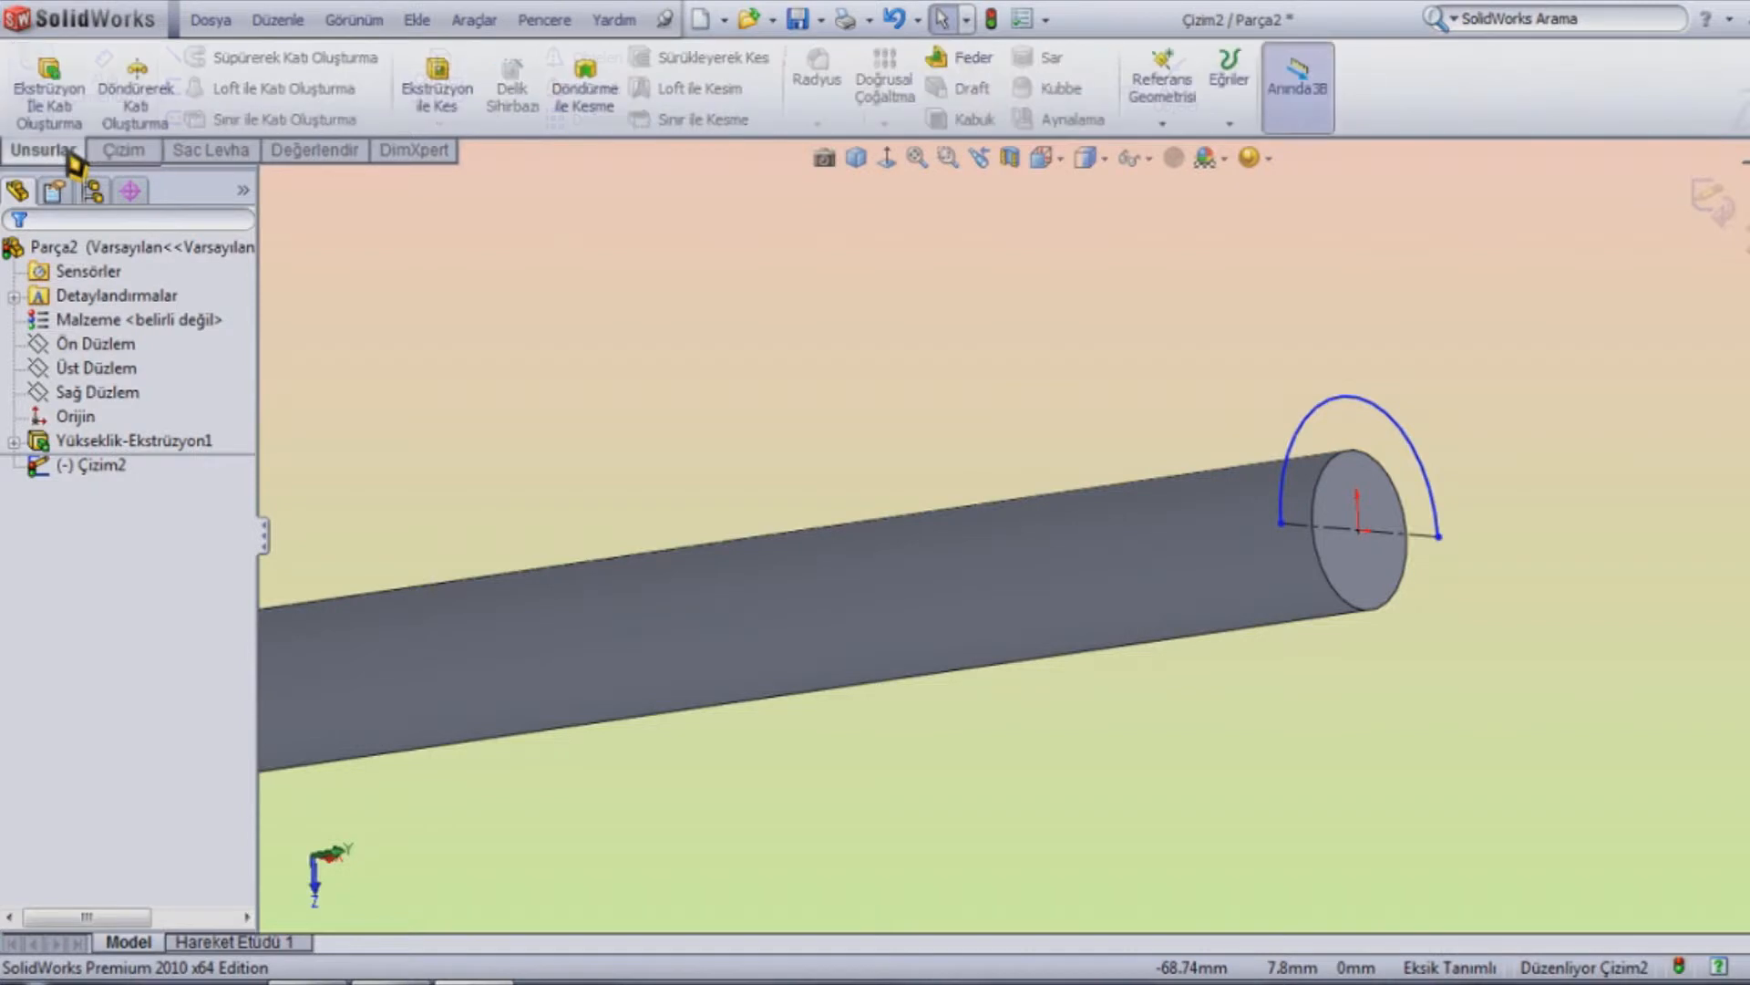
{"action": "left_click", "coordinate": [135, 98]}
{"action": "left_click", "coordinate": [1002, 529]}
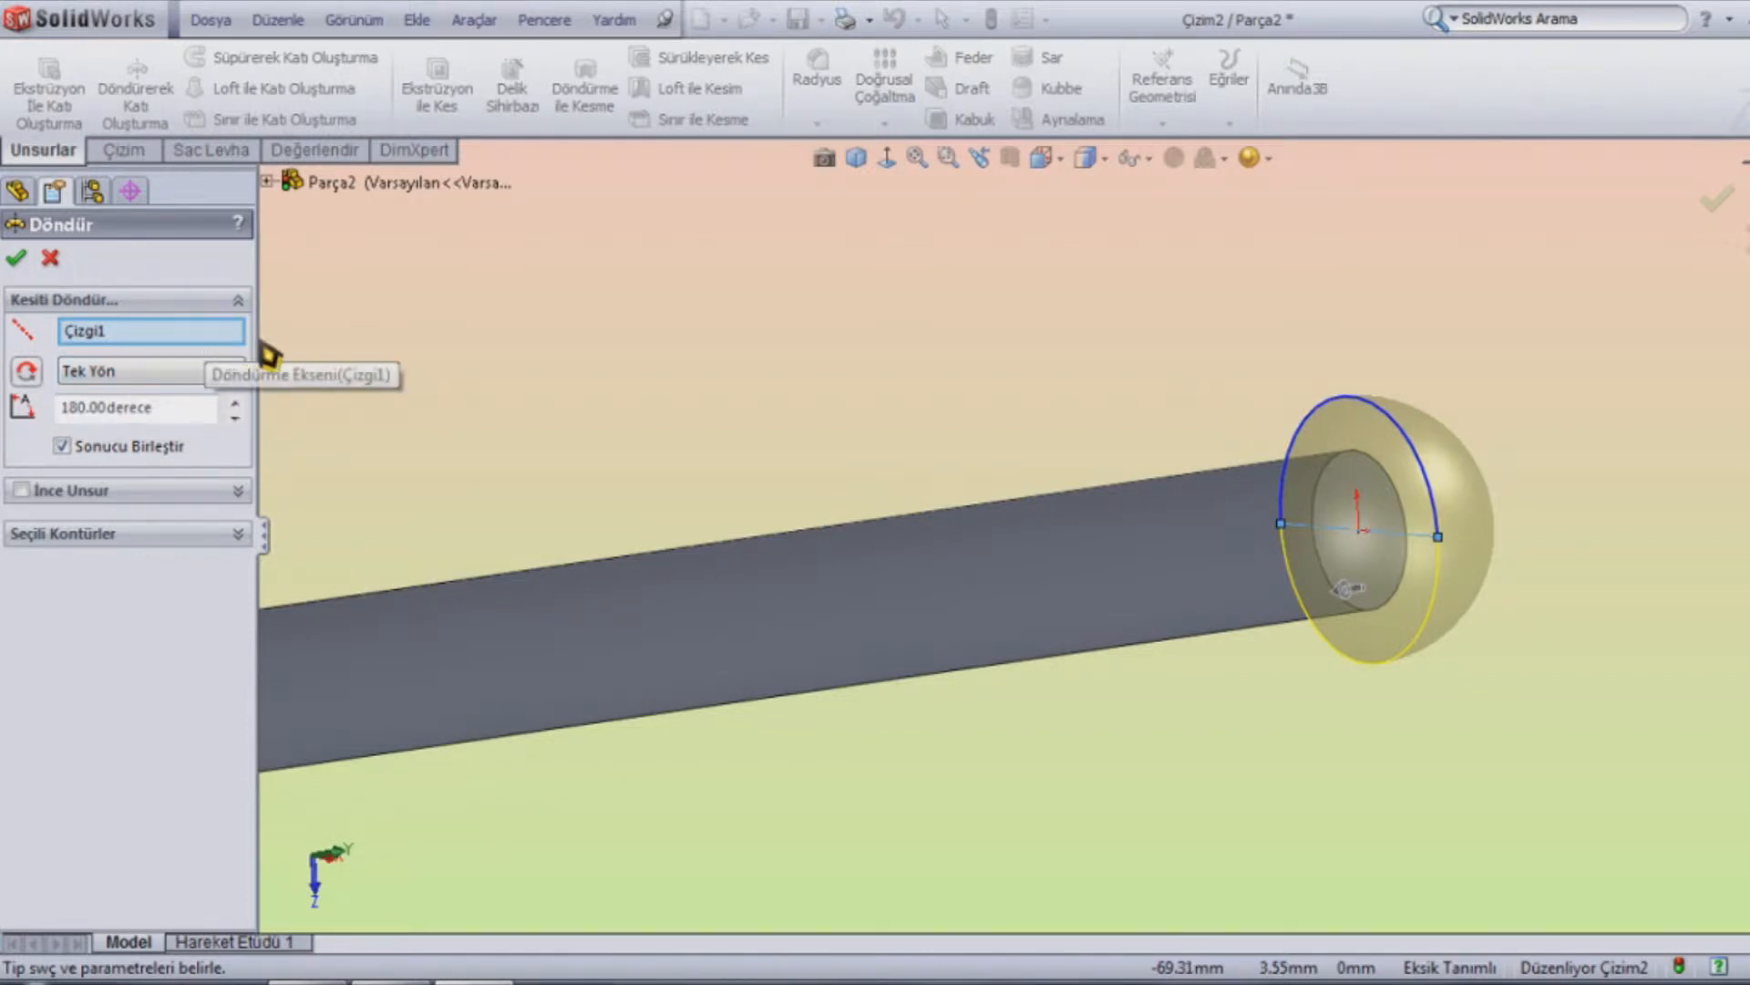
{"action": "left_click", "coordinate": [17, 260]}
{"action": "left_click", "coordinate": [793, 458]}
Chamfer the edge of the rod's free end with a 0.30 mm distance at 45 degrees
{"action": "middle_click_drag", "start_coordinate": [792, 454], "coordinate": [926, 437]}
{"action": "scroll", "coordinate": [928, 465], "scroll_direction": "up", "scroll_amount": 3}
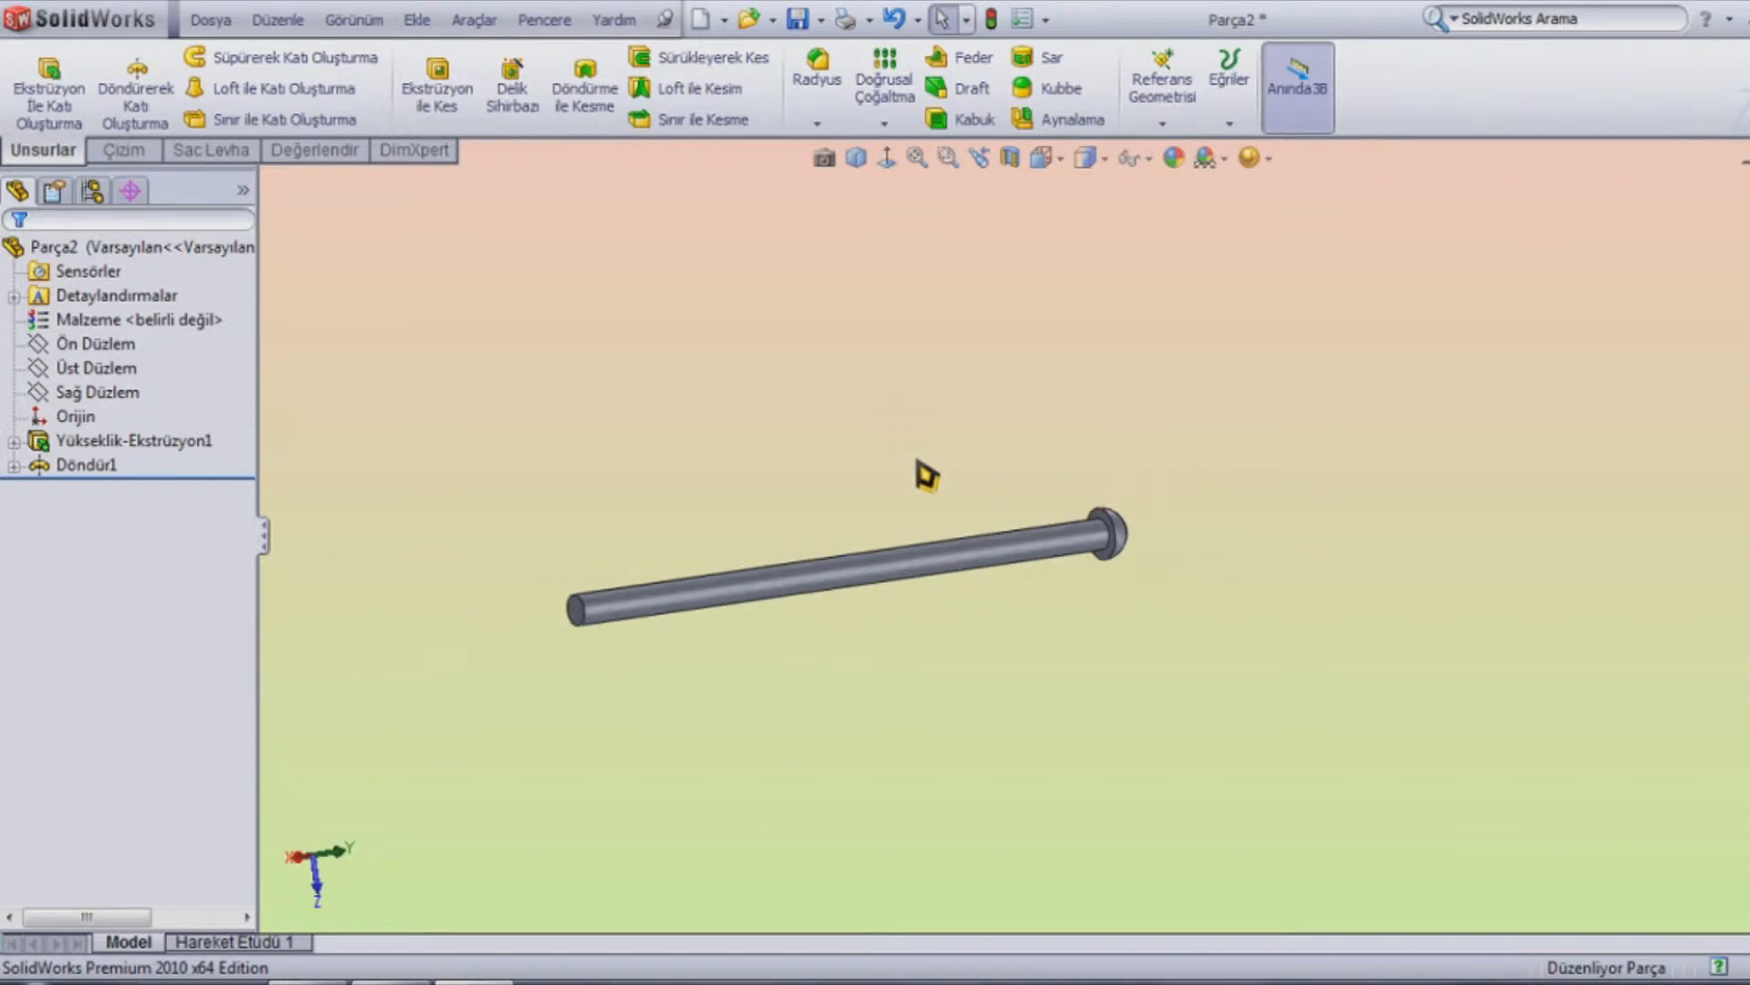
{"action": "scroll", "coordinate": [578, 633], "scroll_direction": "down", "scroll_amount": 5}
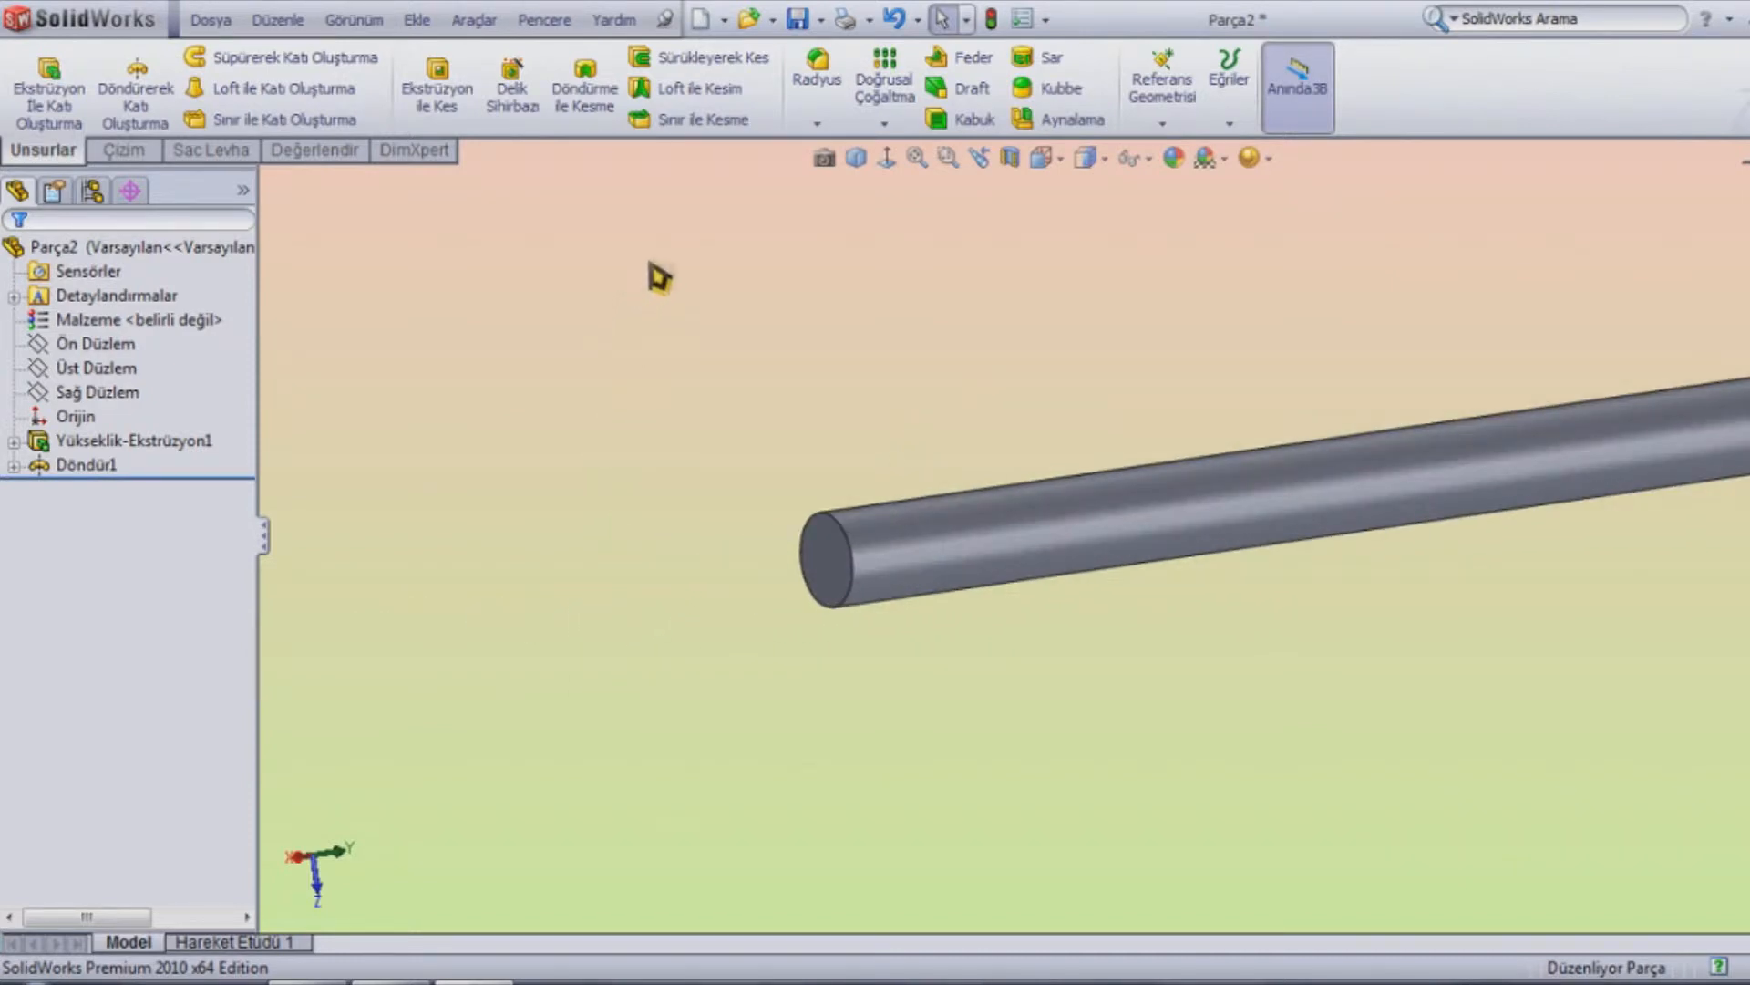
{"action": "left_click", "coordinate": [816, 125]}
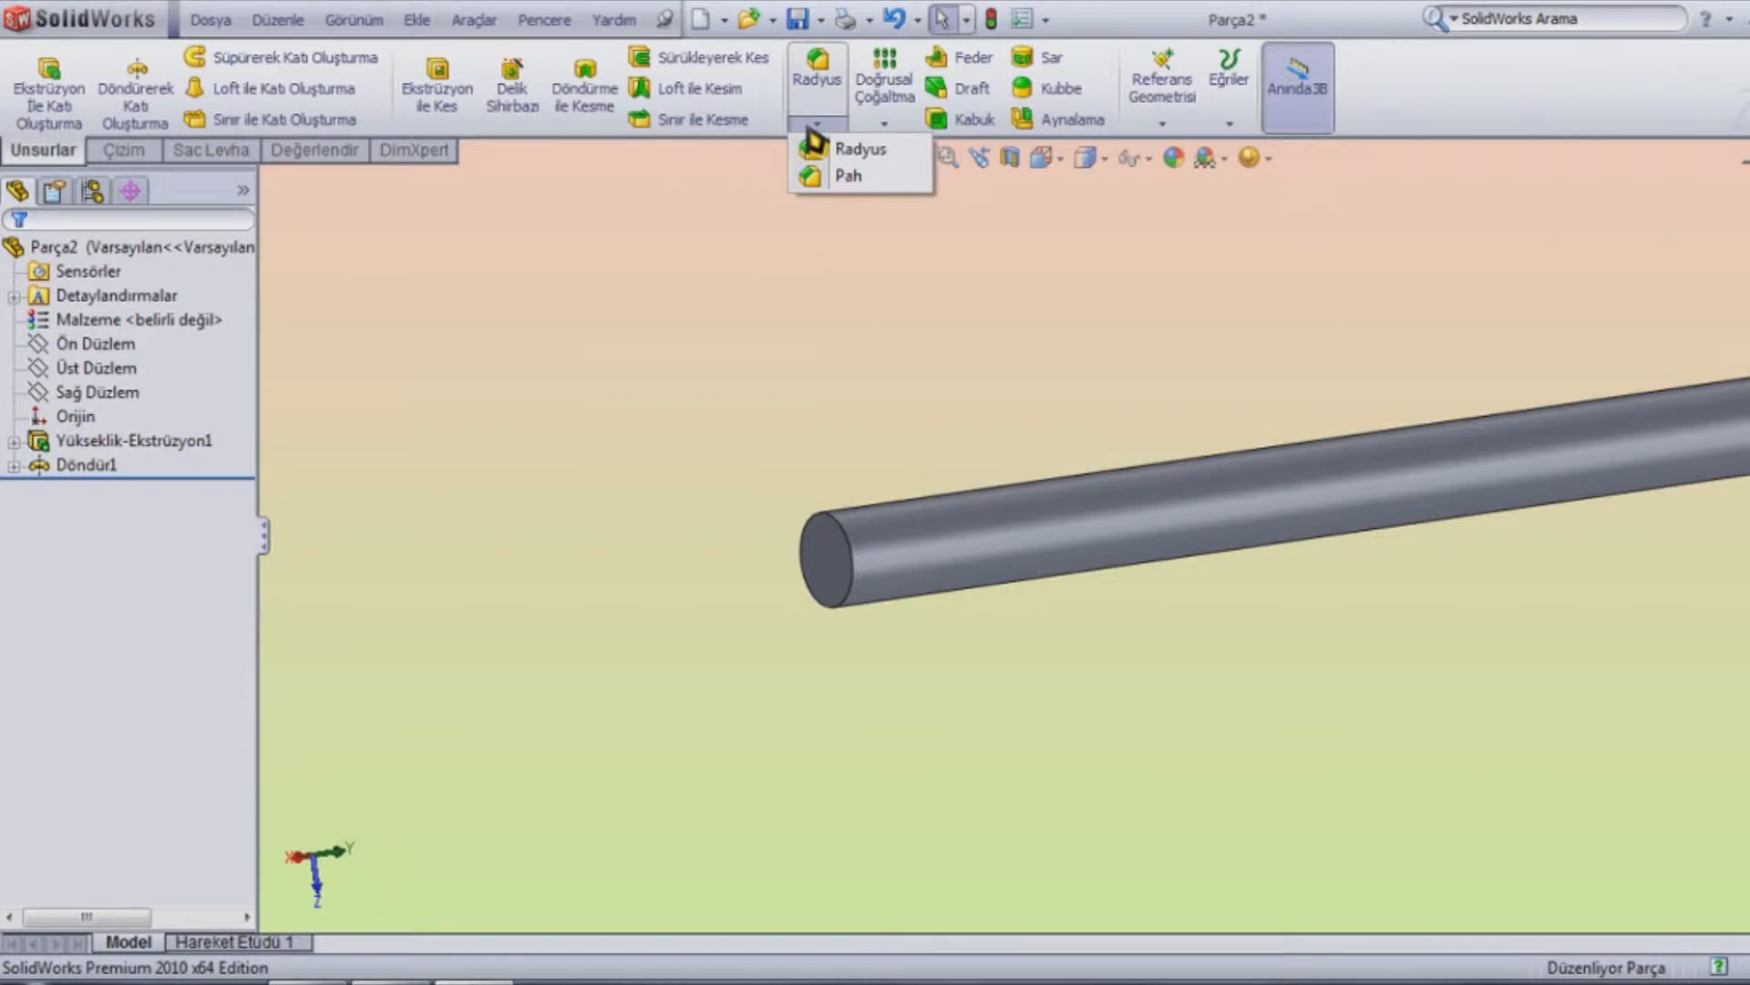
{"action": "left_click", "coordinate": [818, 178]}
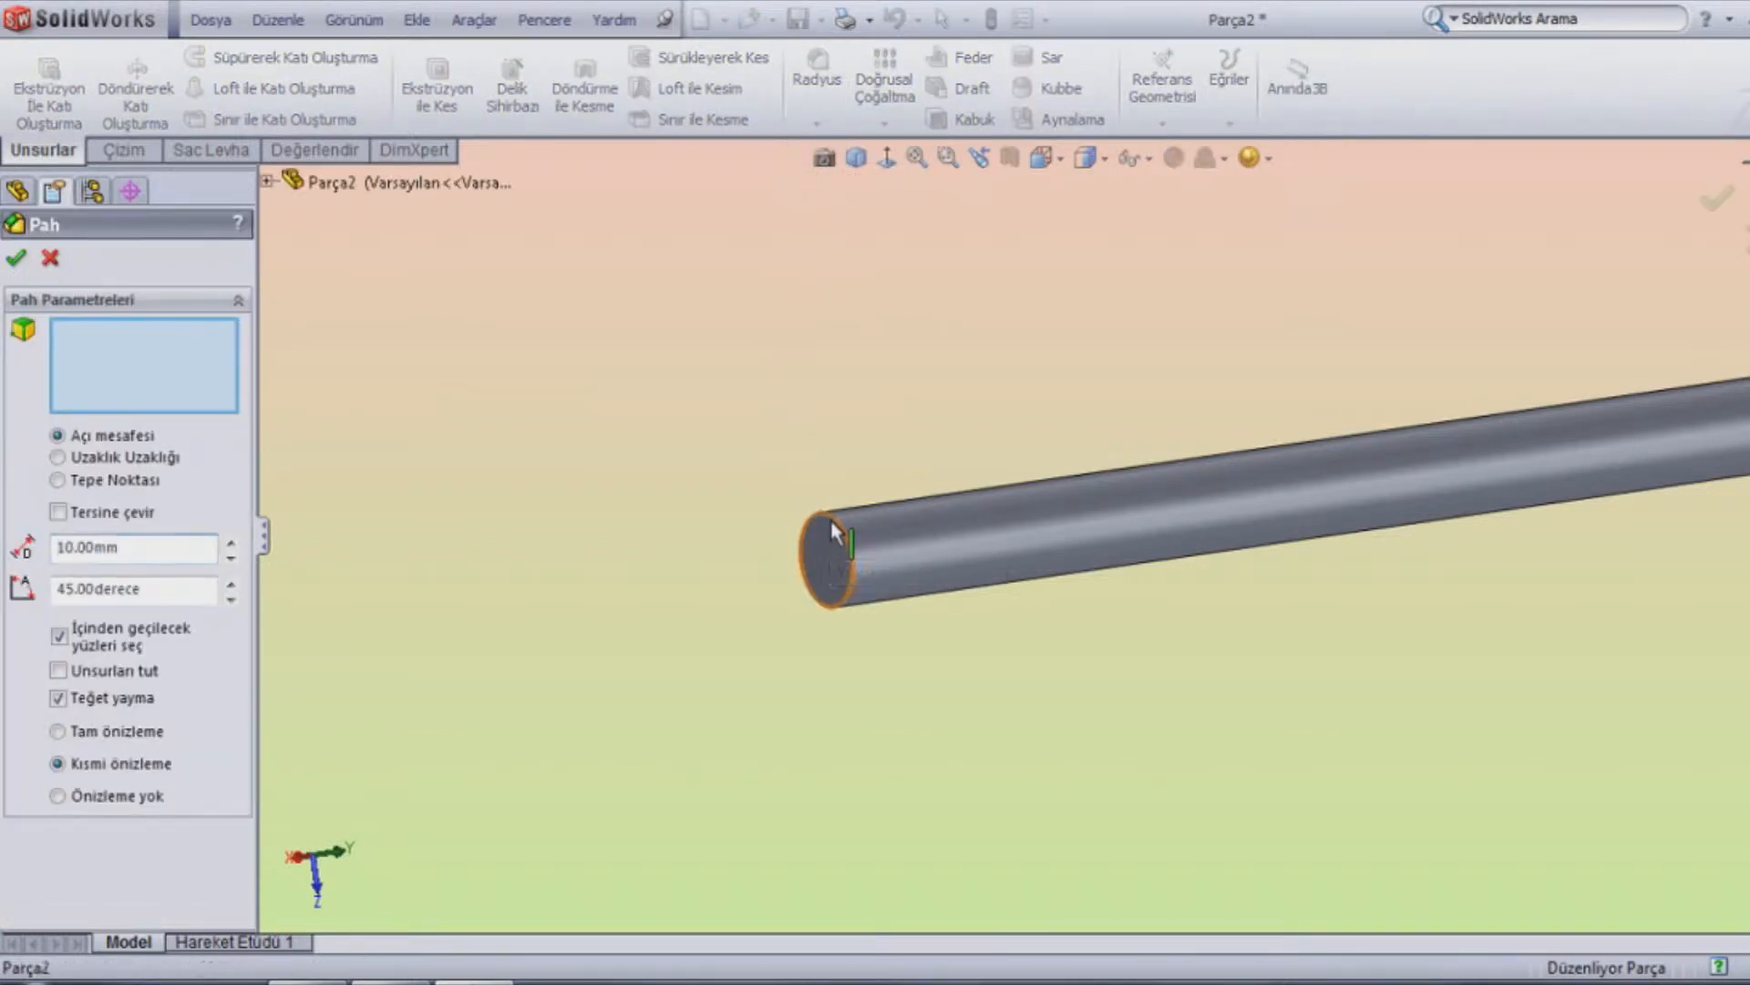
{"action": "left_click", "coordinate": [848, 565]}
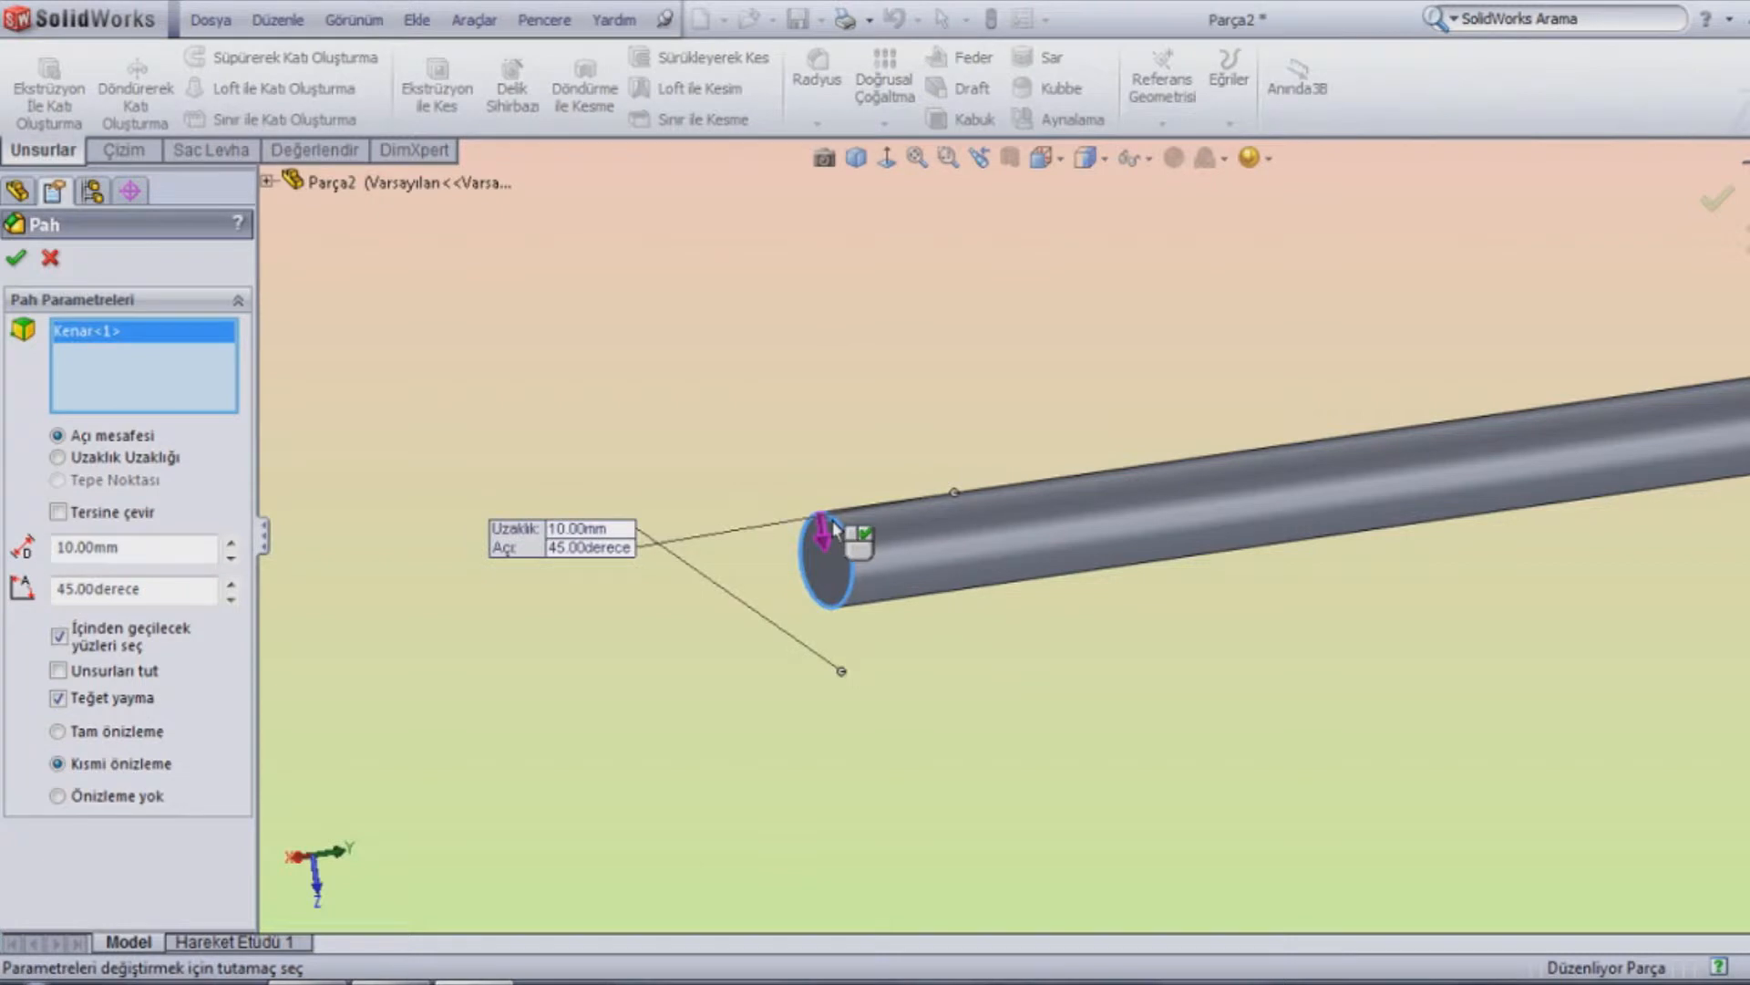
{"action": "left_click", "coordinate": [153, 550]}
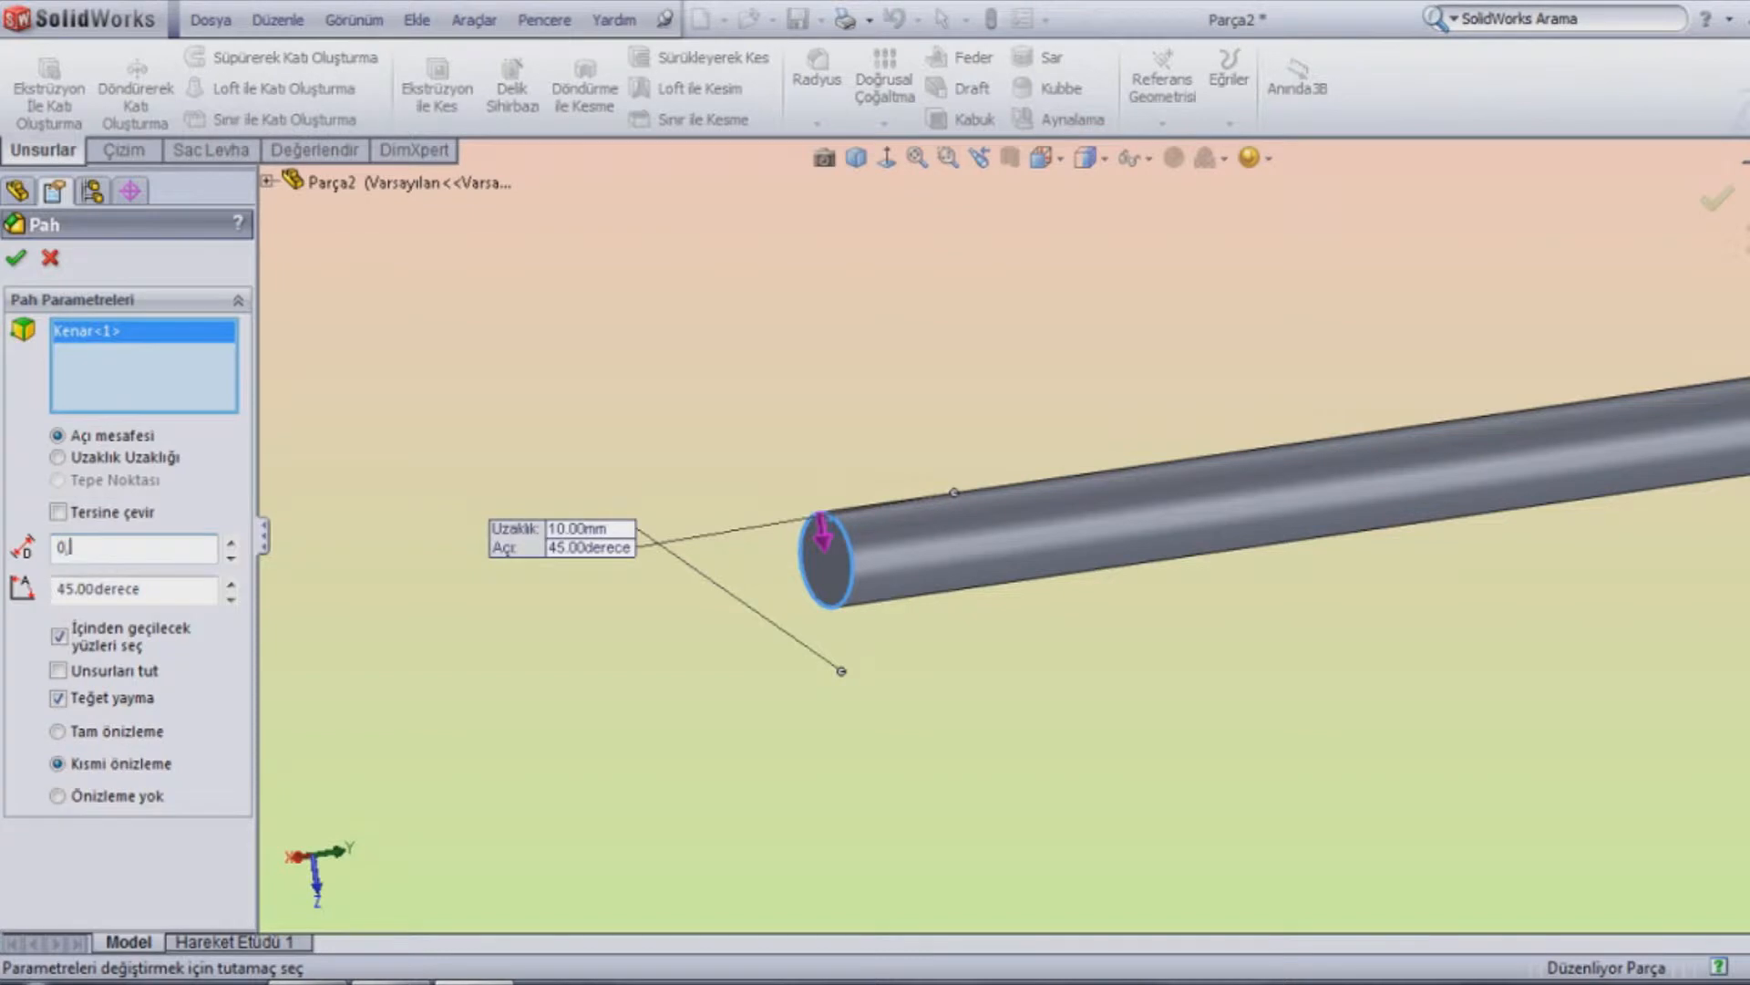
{"action": "key", "text": "Return"}
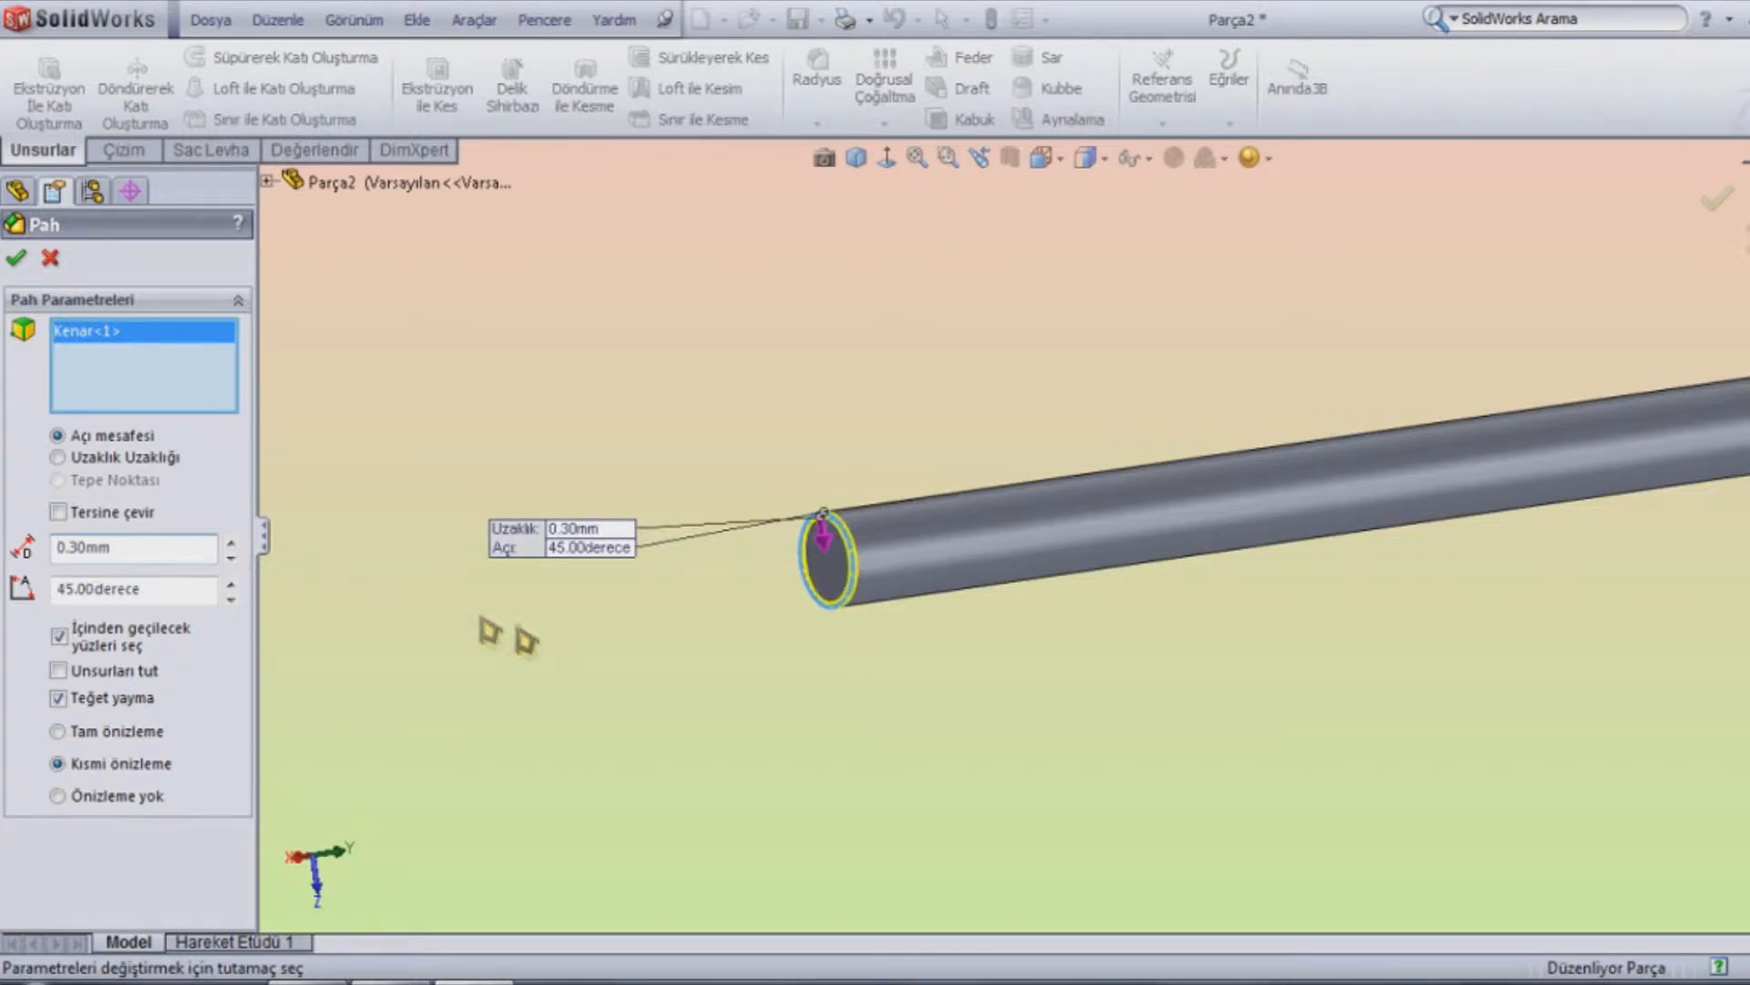
{"action": "left_click", "coordinate": [16, 260]}
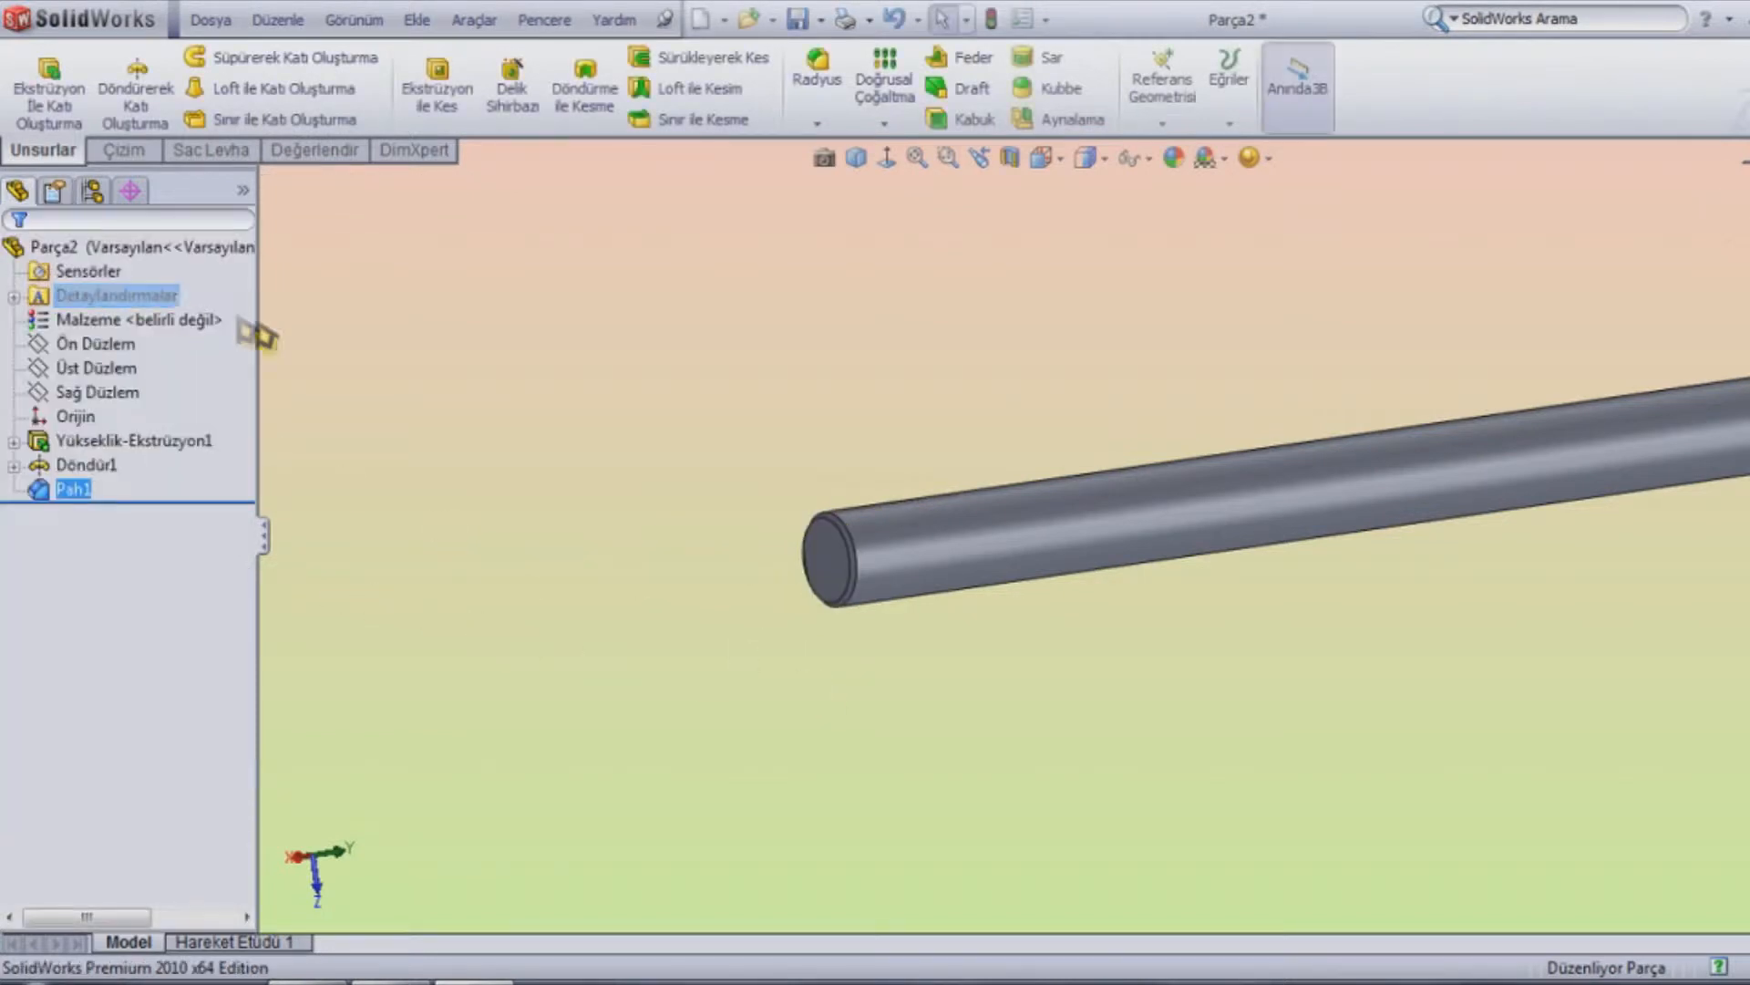
Show the finished pin in dimetric view and save the part to the desktop as Parça2
{"action": "left_click", "coordinate": [860, 173]}
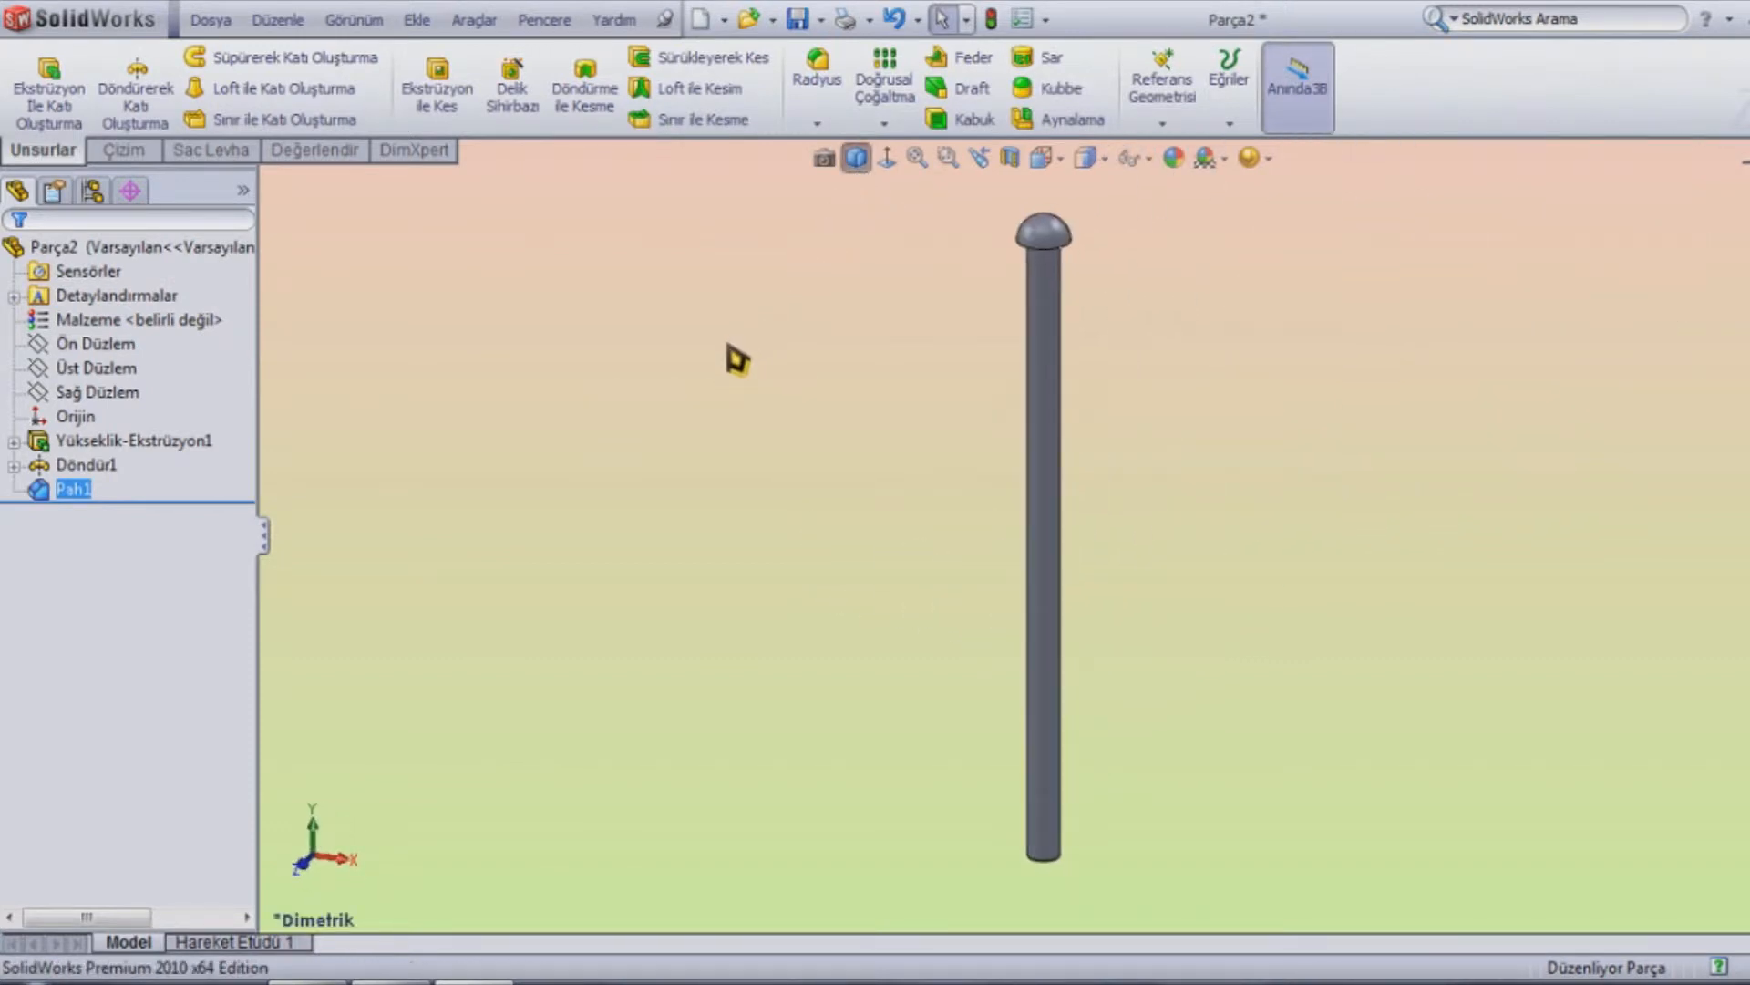
{"action": "left_click", "coordinate": [797, 24]}
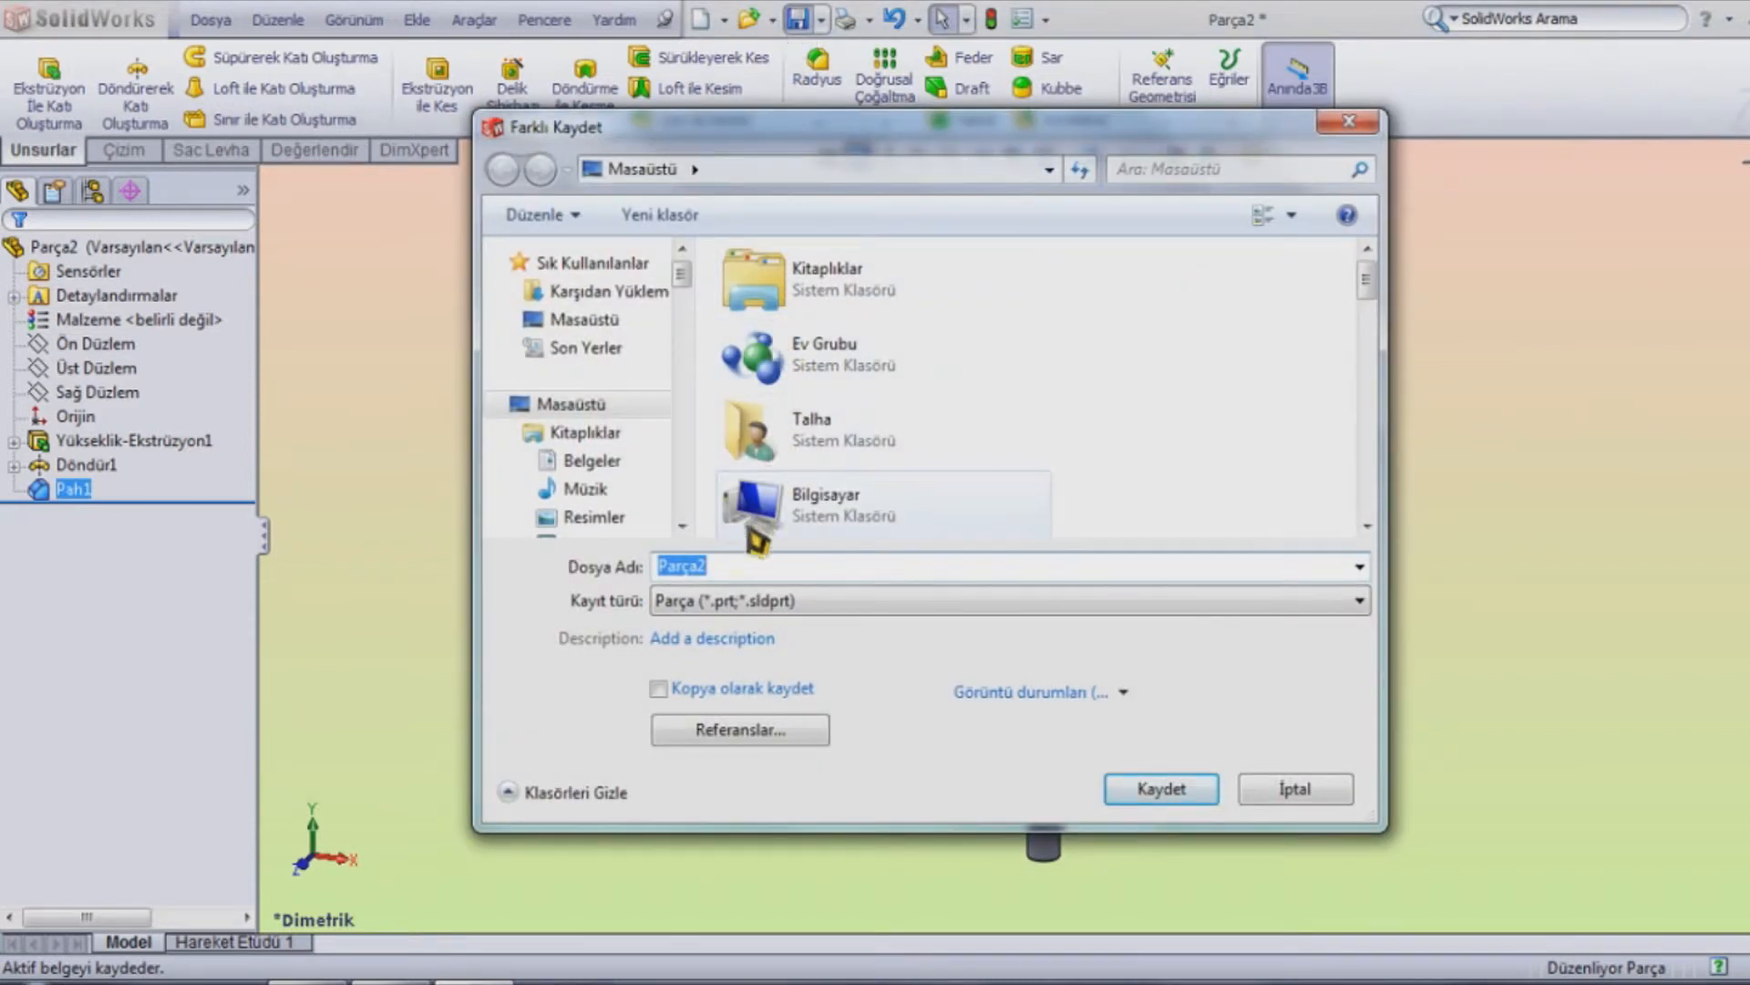
{"action": "left_click", "coordinate": [1159, 790]}
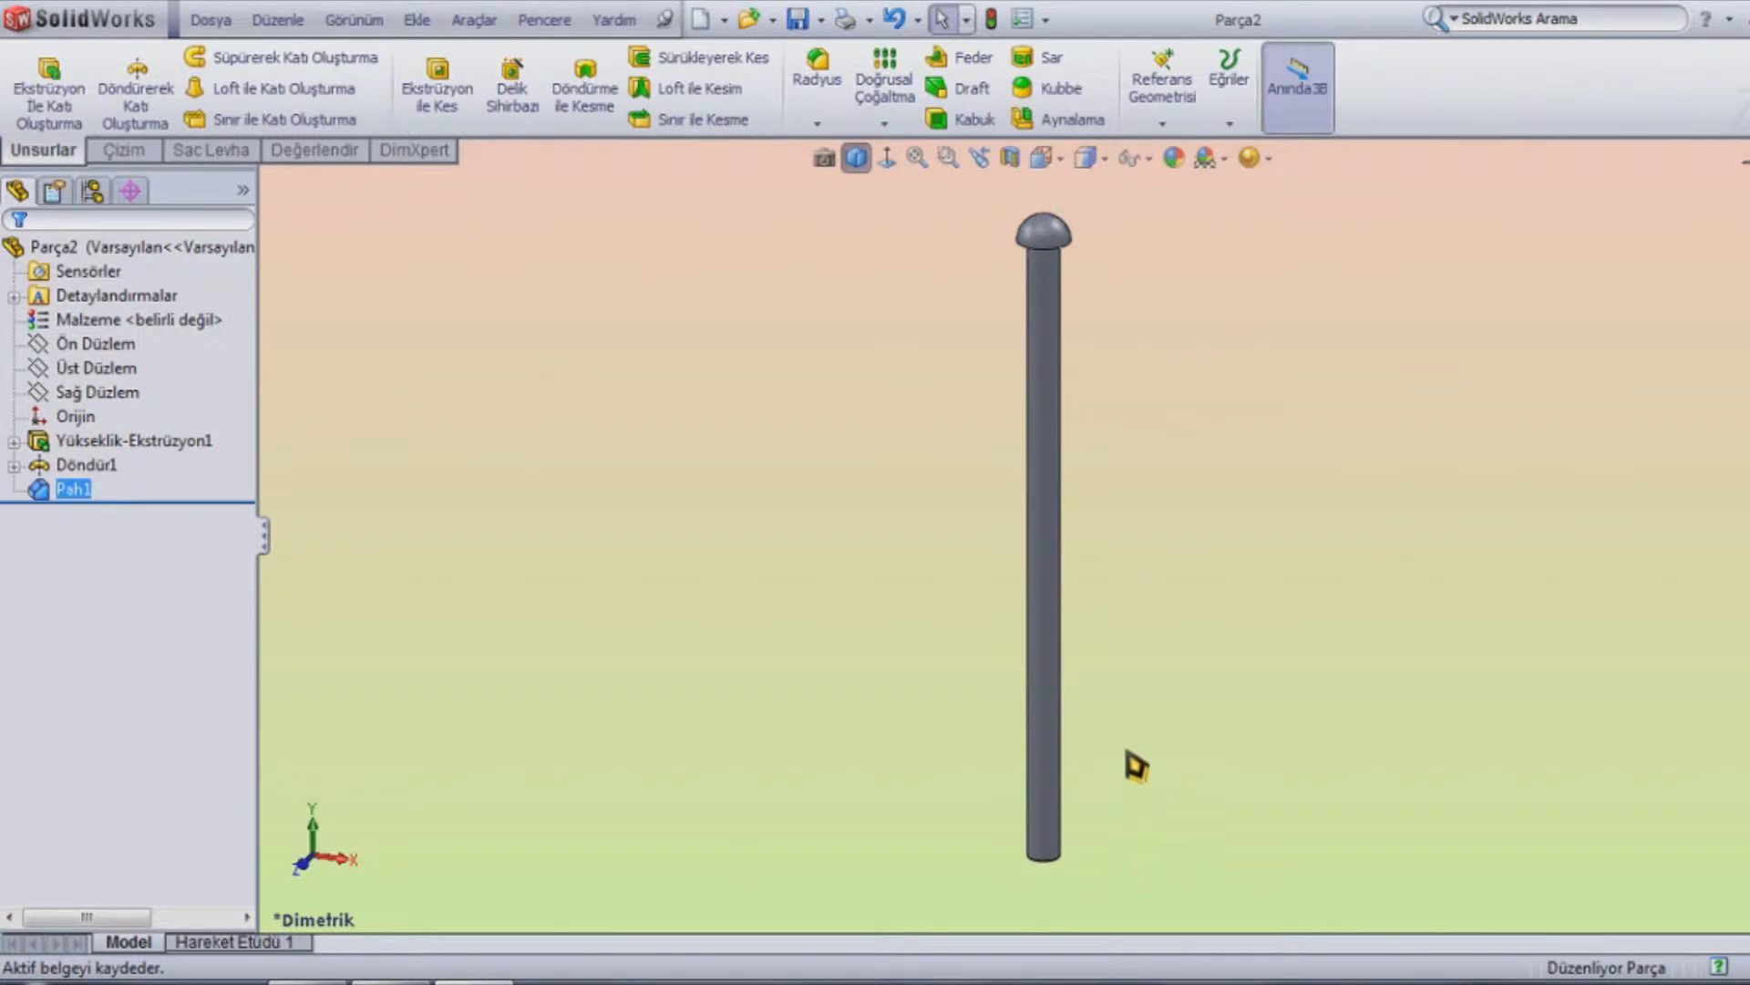
In a new part, sketch a corner rectangle about 47 by 77 mm from the origin on the Front Plane
{"action": "left_click", "coordinate": [700, 21]}
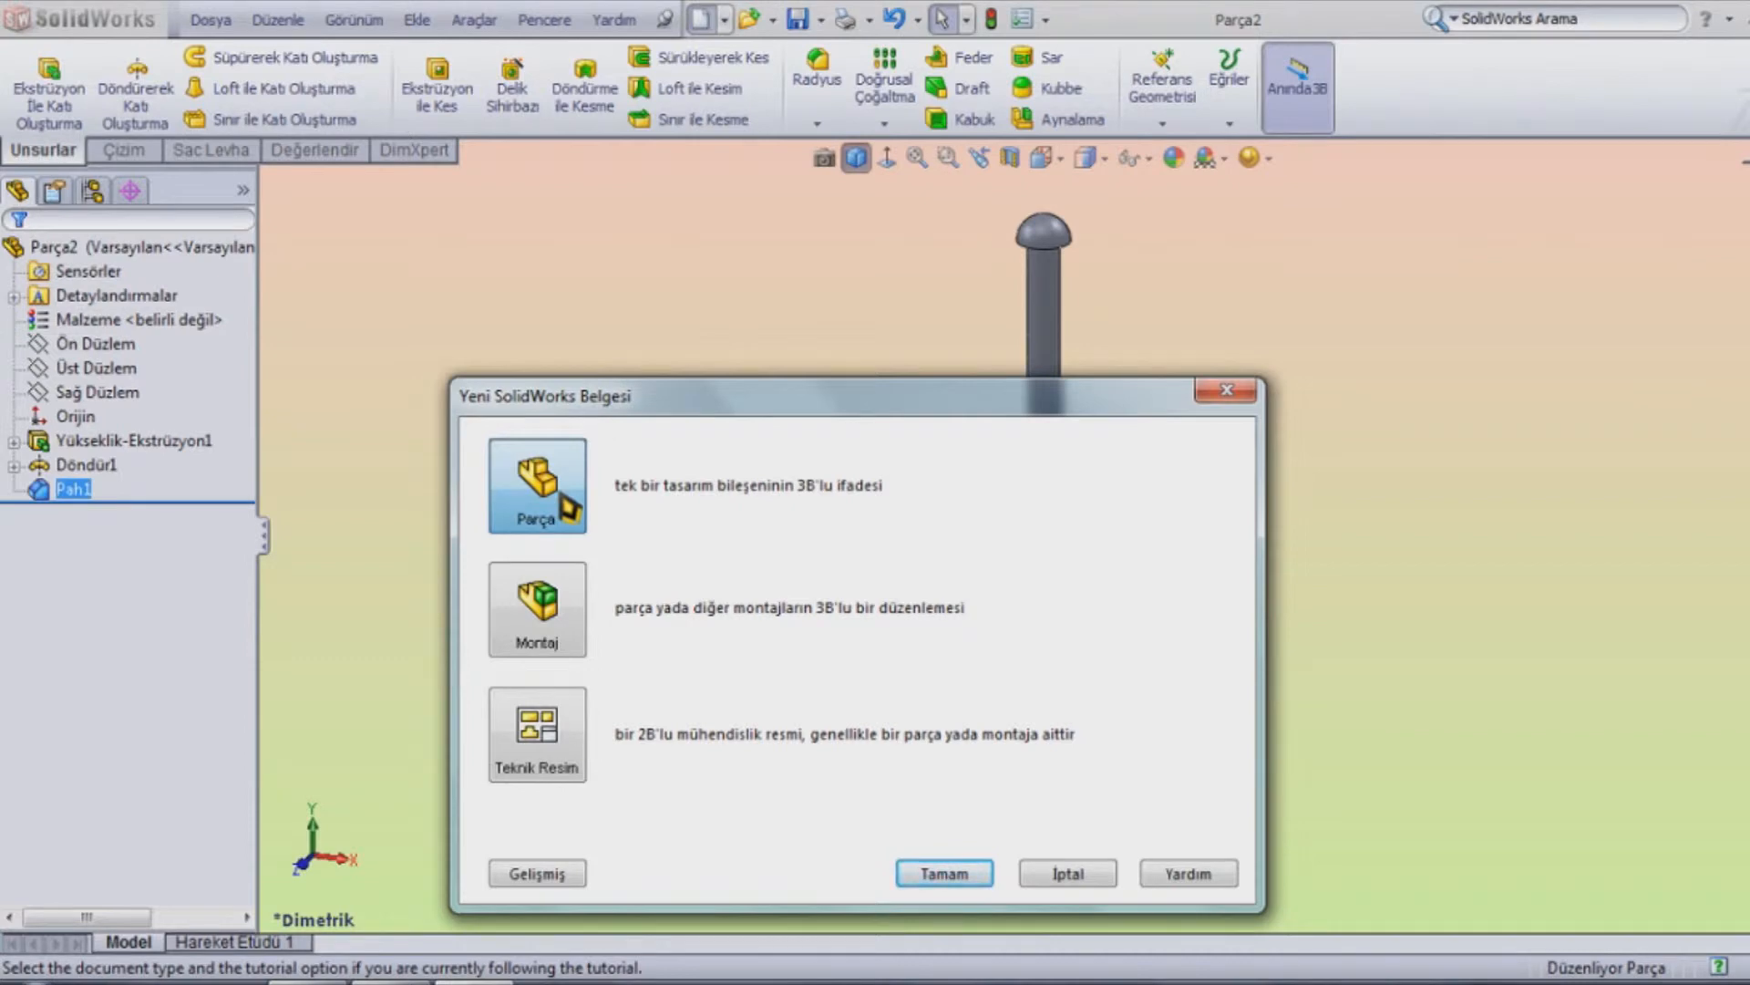
{"action": "double_click", "coordinate": [570, 506]}
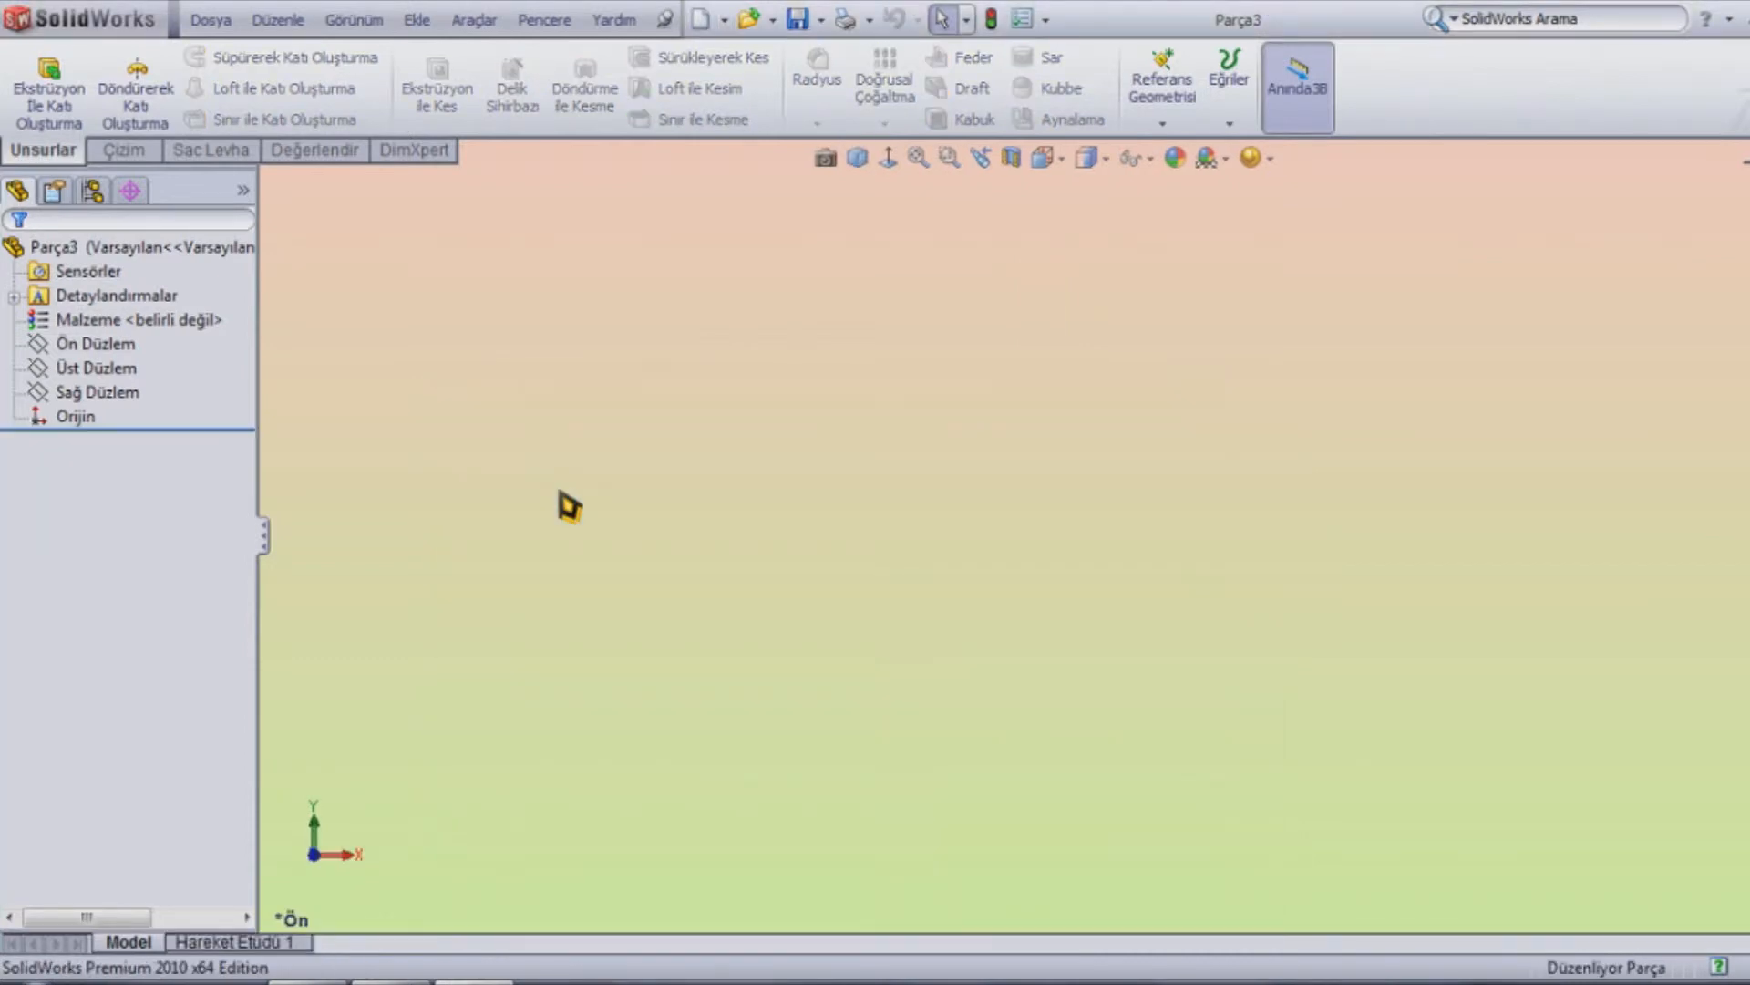
{"action": "left_click", "coordinate": [97, 354]}
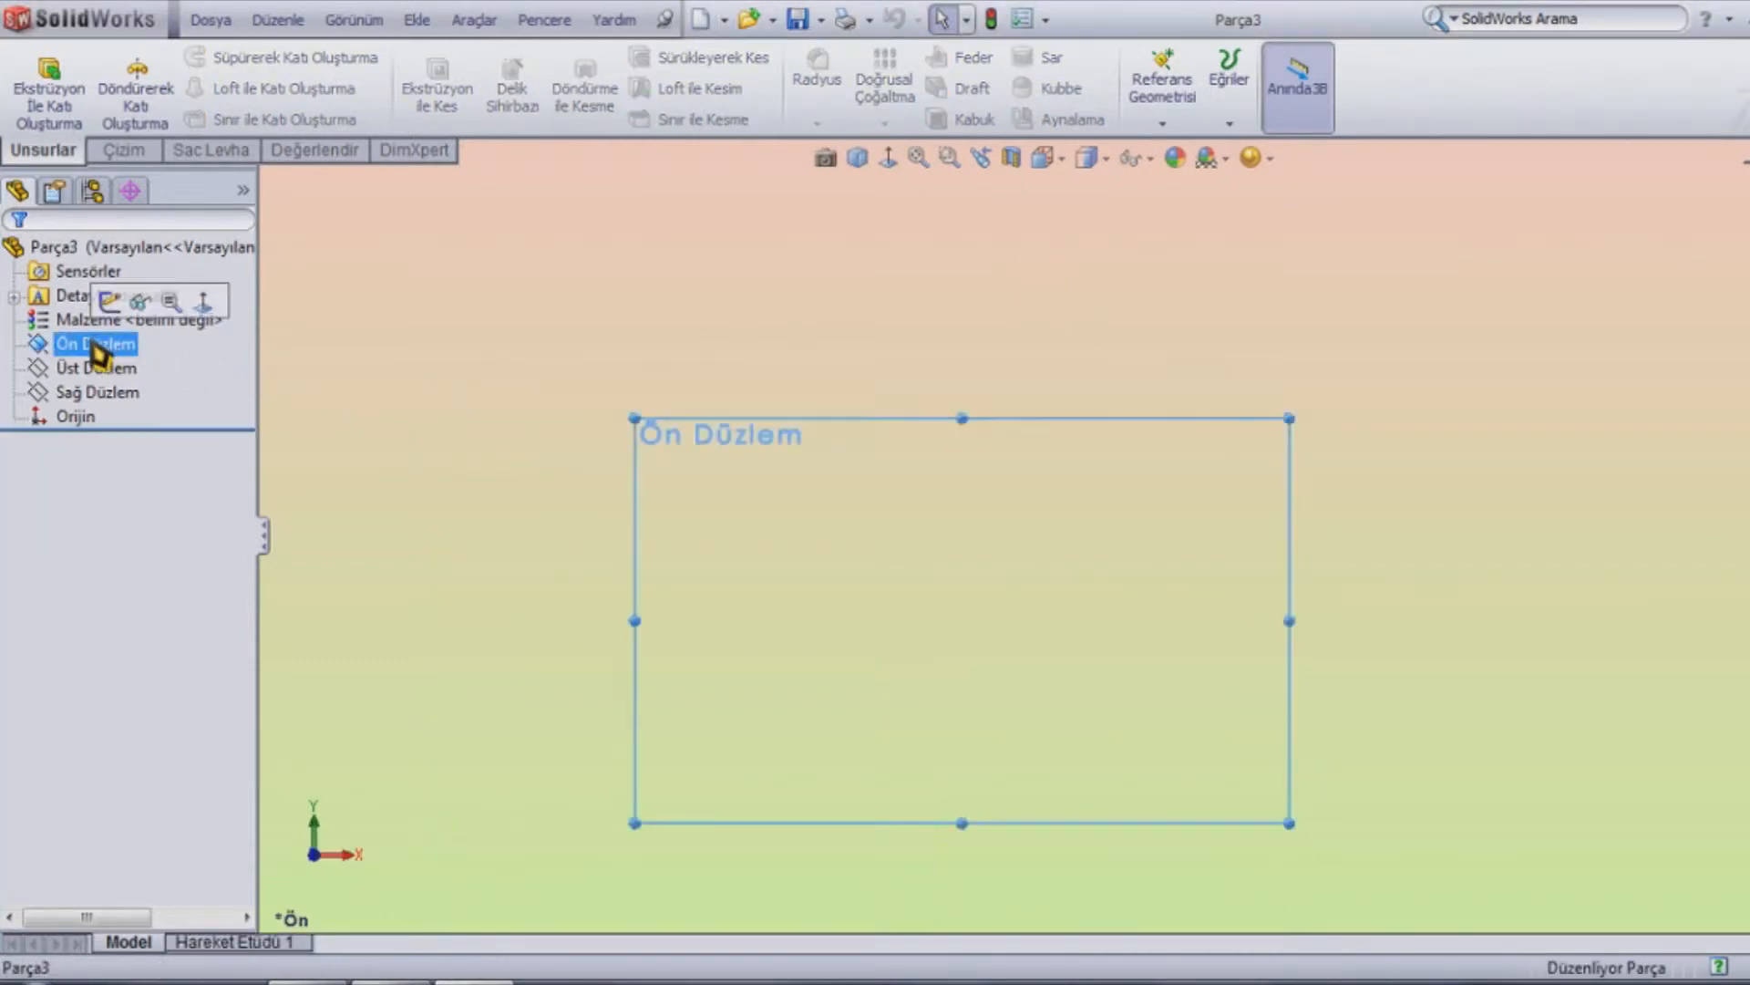
{"action": "left_click", "coordinate": [124, 151]}
{"action": "left_click", "coordinate": [176, 87]}
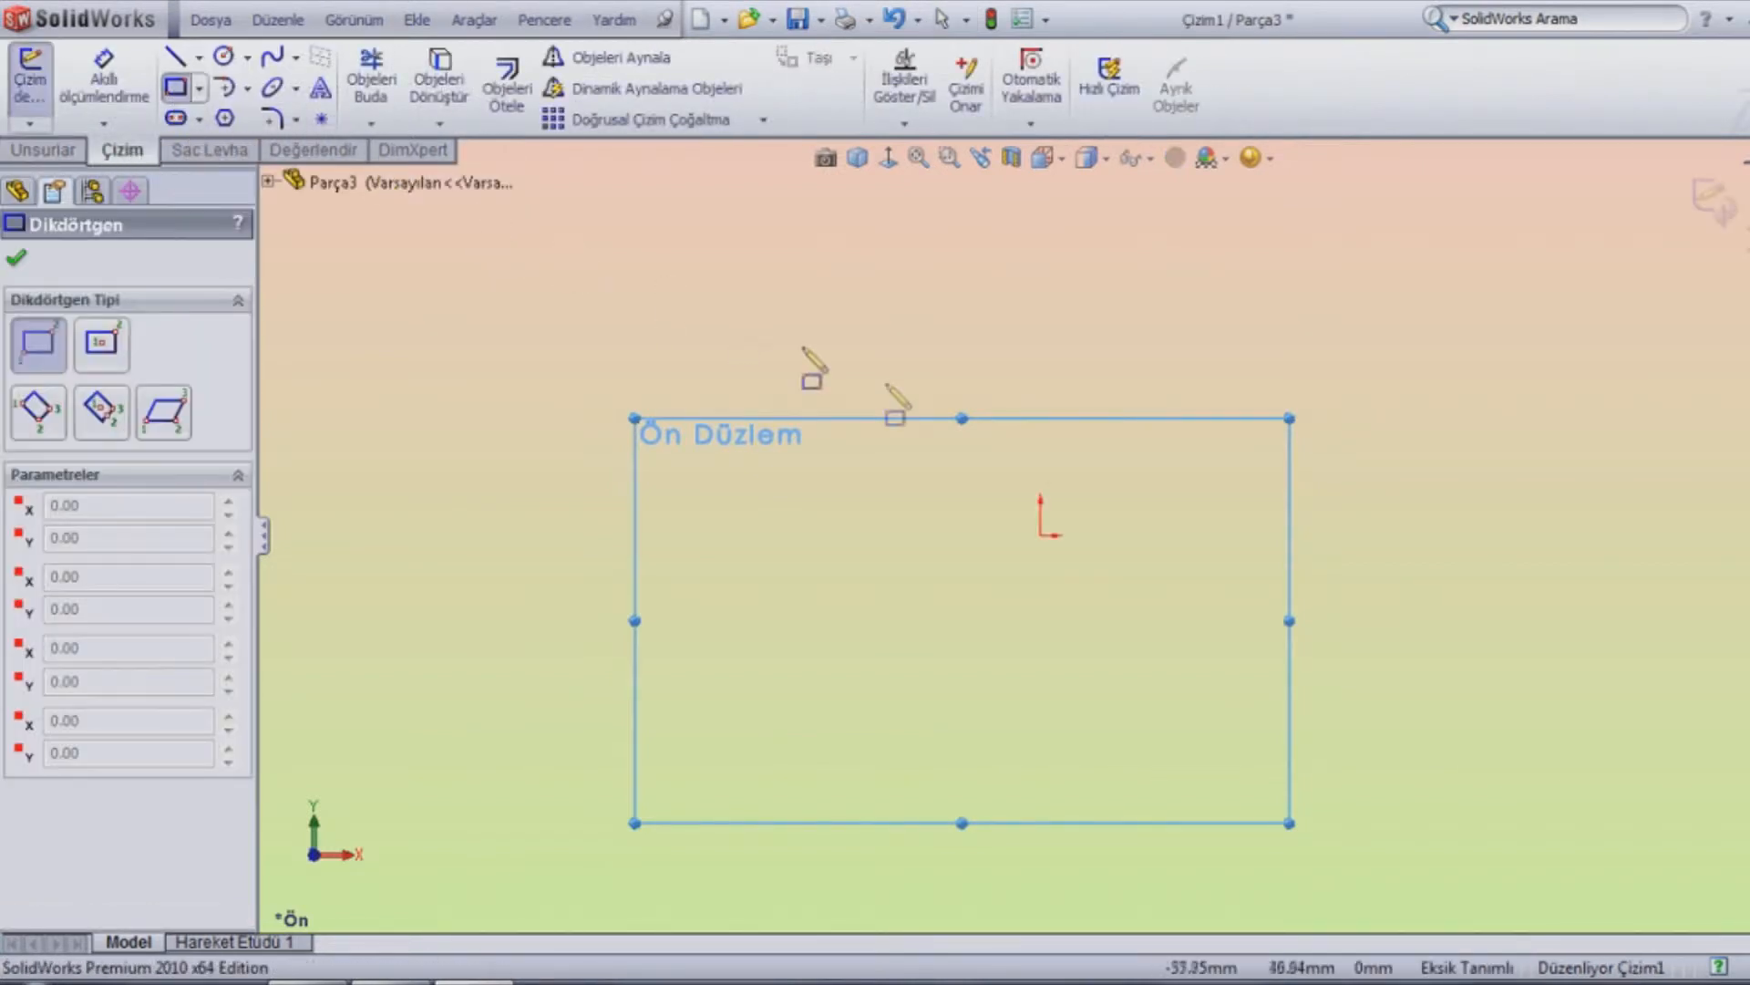
{"action": "left_click", "coordinate": [1040, 535]}
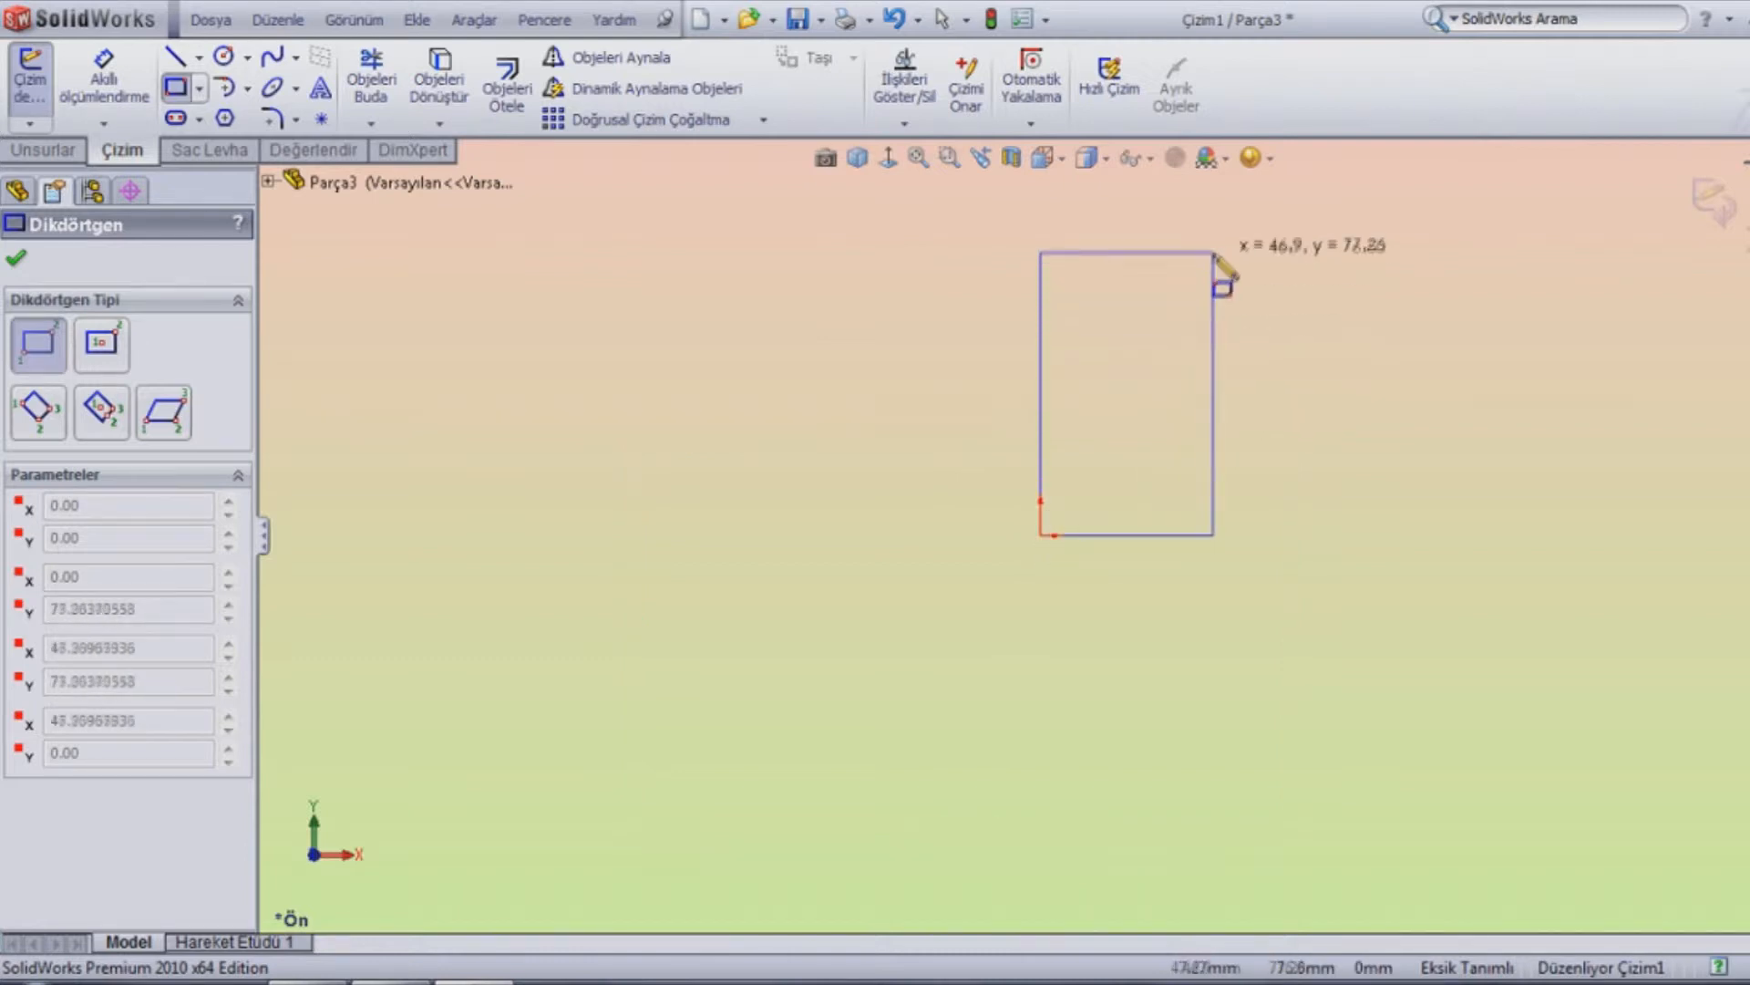
{"action": "left_click", "coordinate": [1214, 250]}
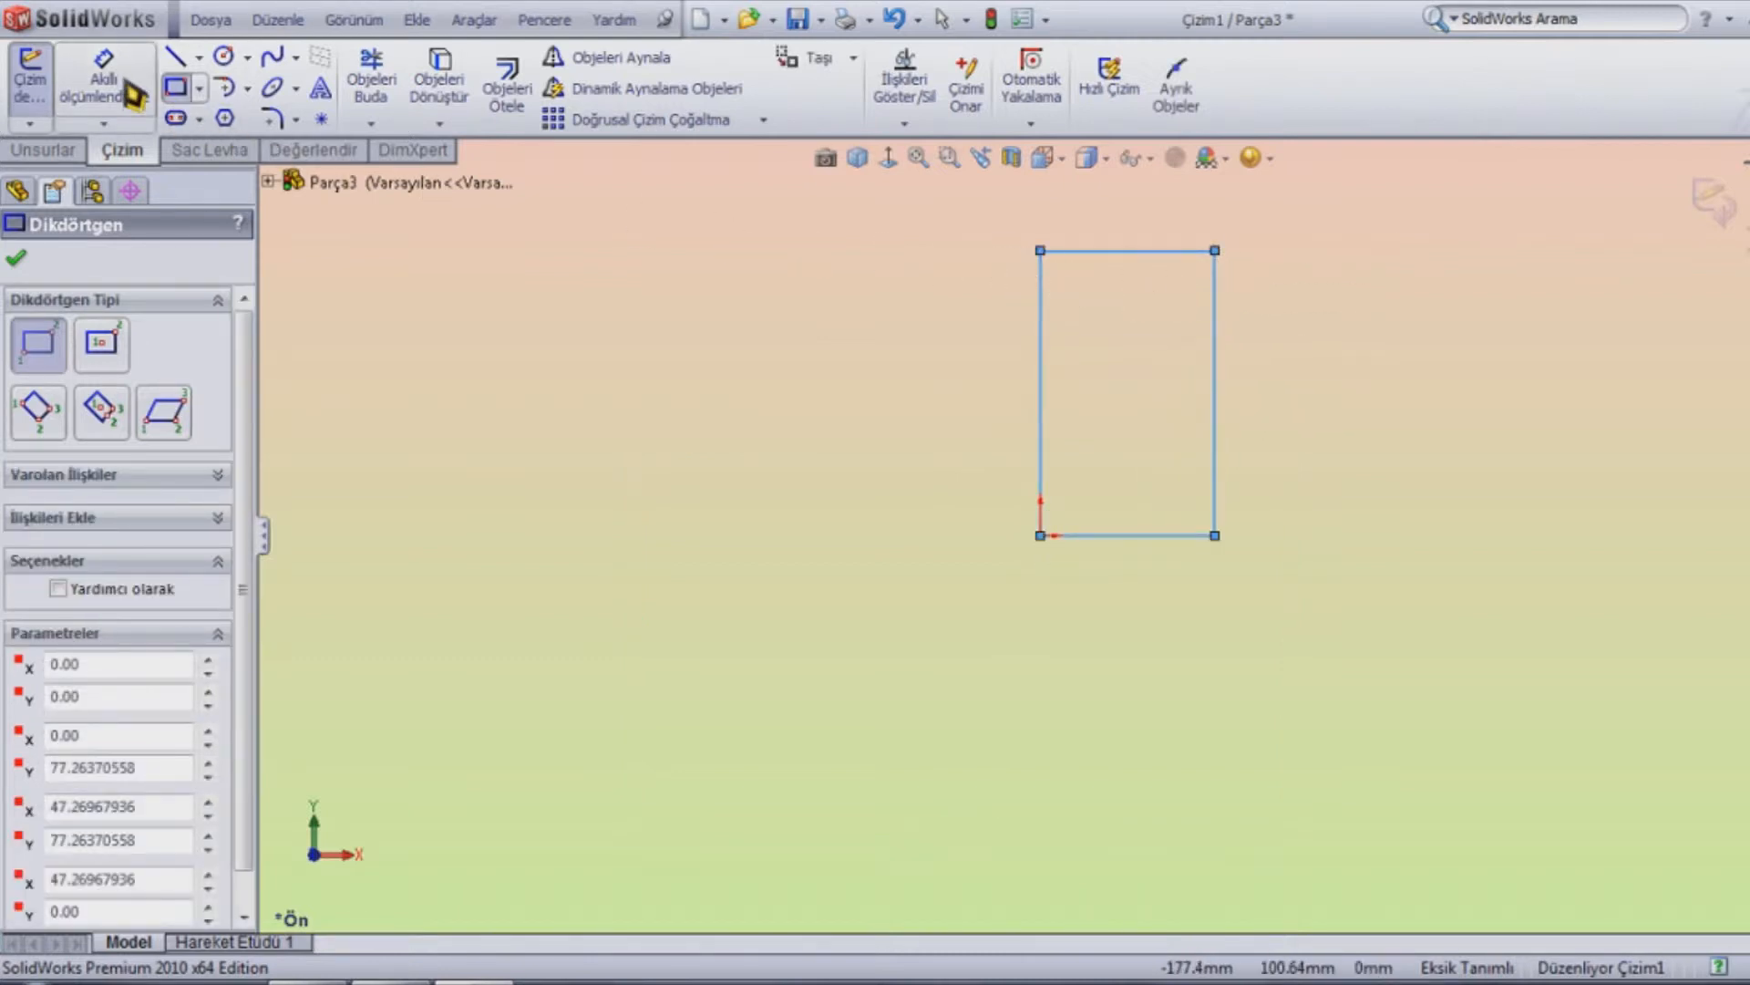
Dimension the rectangle to 50 mm wide and 60 mm high
{"action": "left_click", "coordinate": [103, 77]}
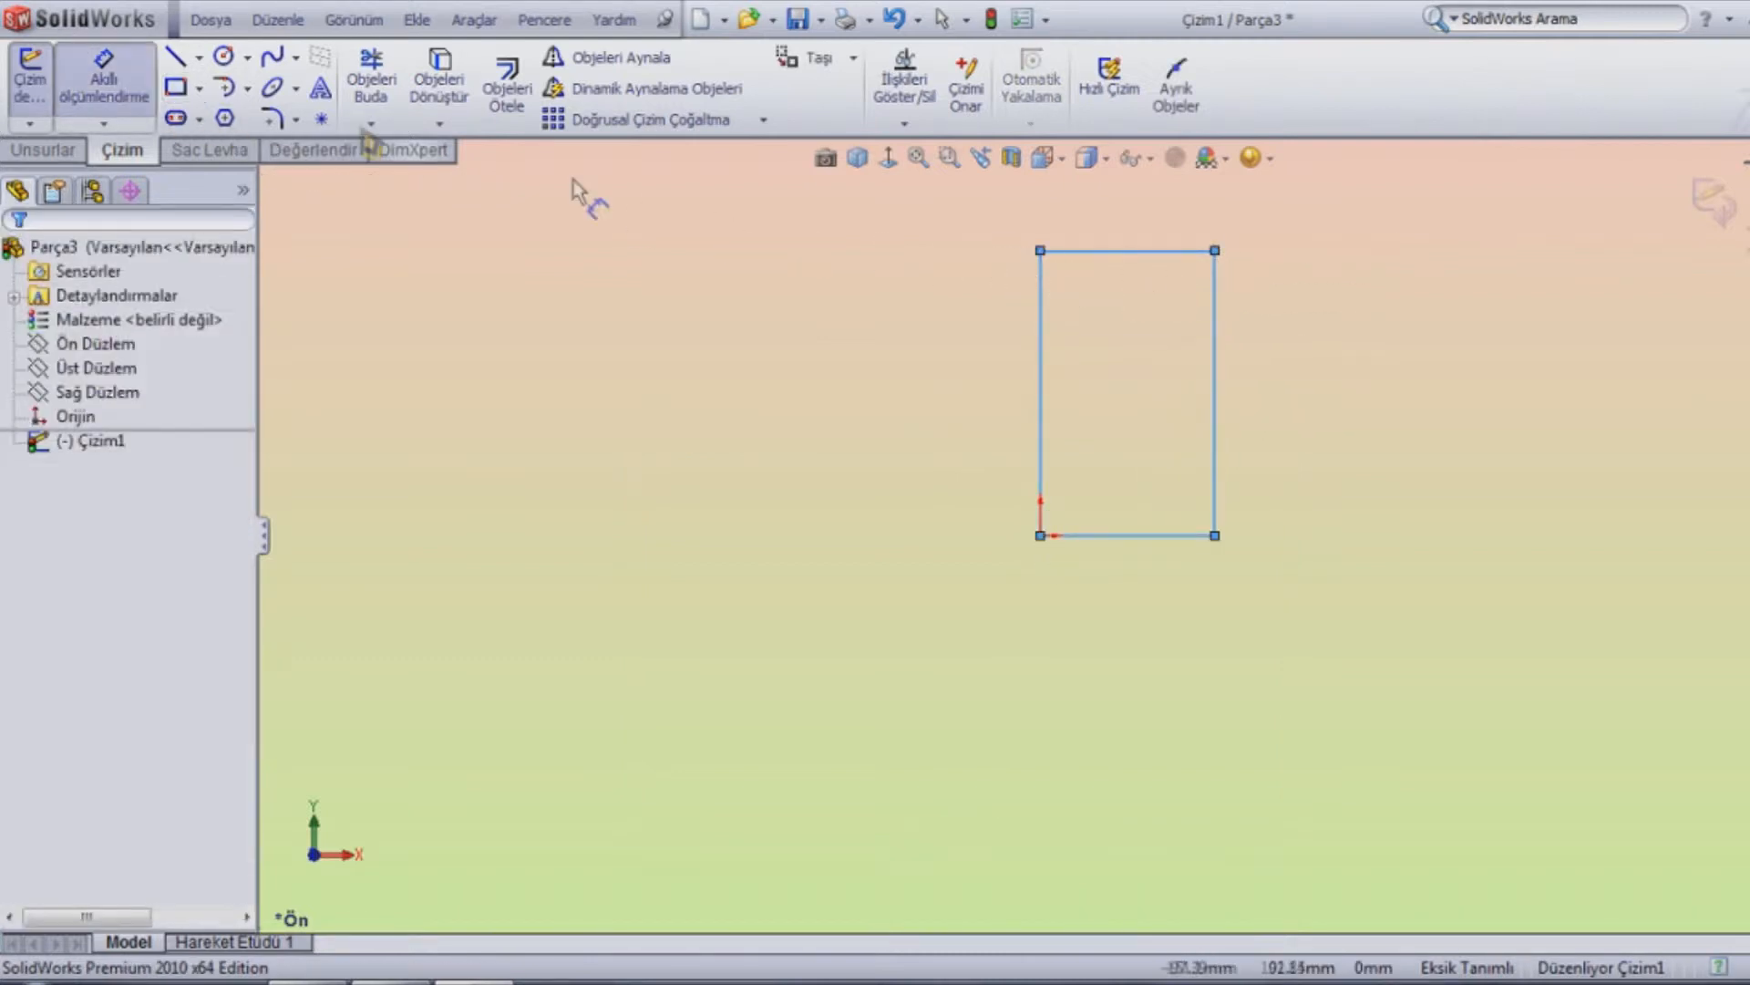
{"action": "left_click", "coordinate": [1129, 254]}
{"action": "left_click", "coordinate": [1134, 227]}
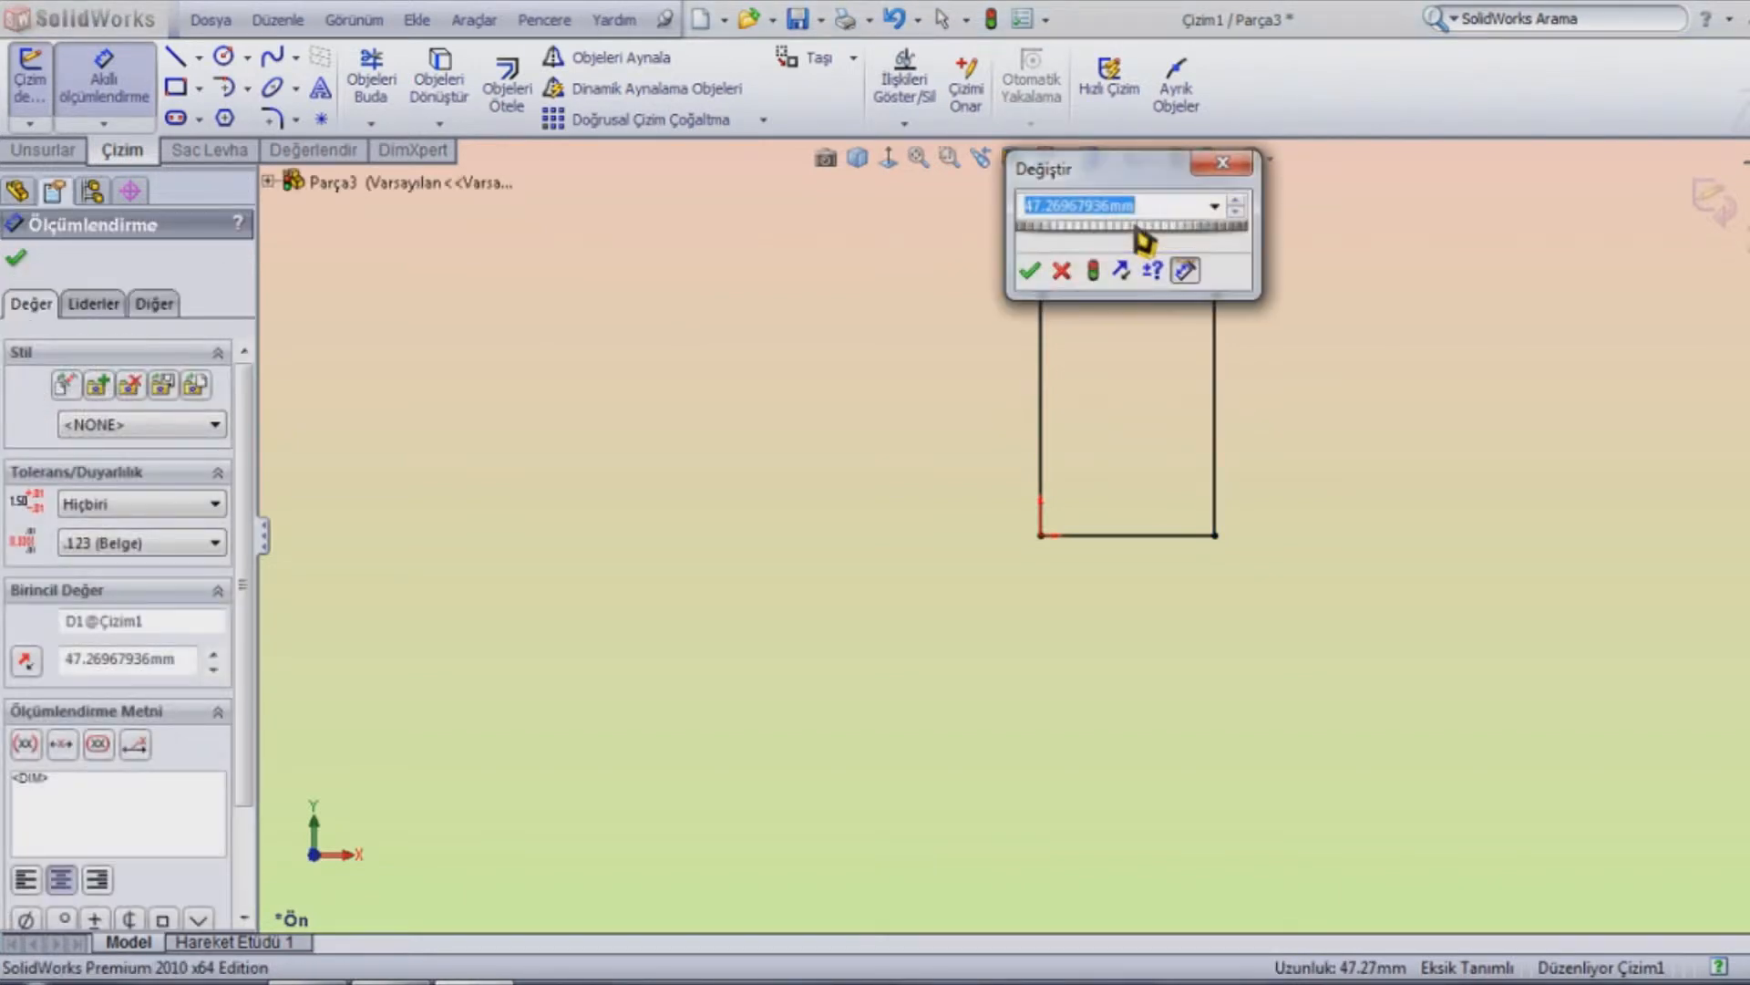
{"action": "type", "text": "50"}
{"action": "key", "text": "Return"}
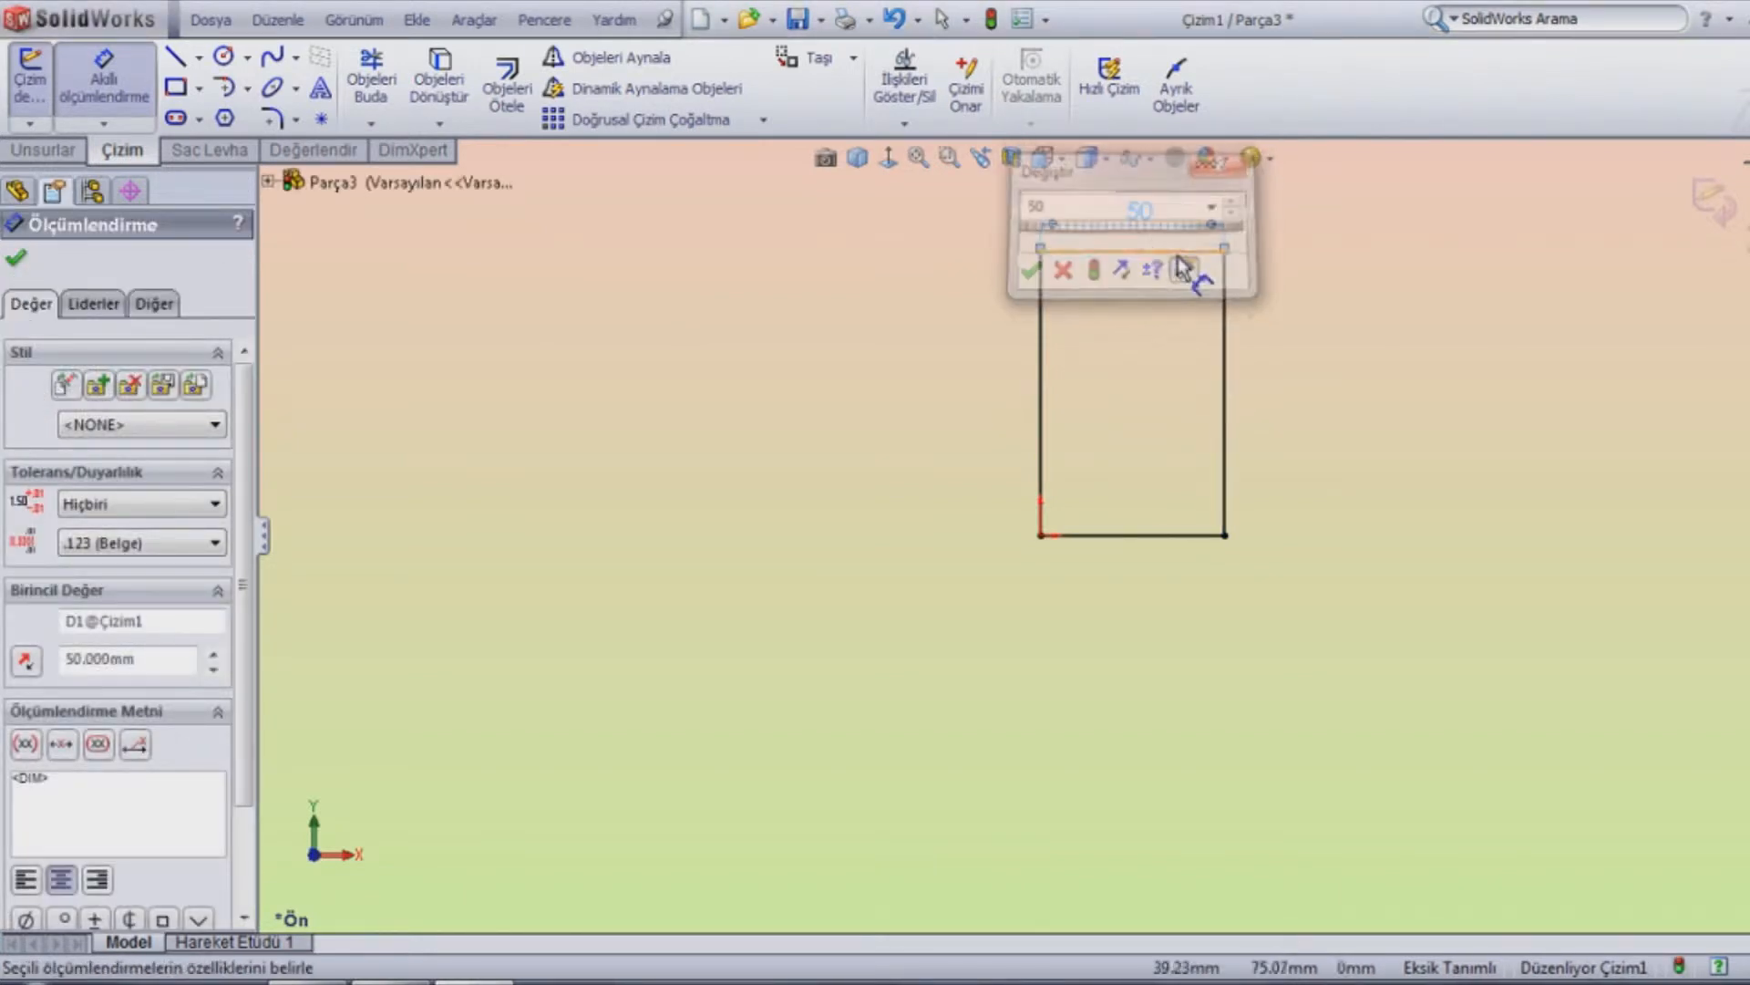
{"action": "left_click", "coordinate": [1230, 408]}
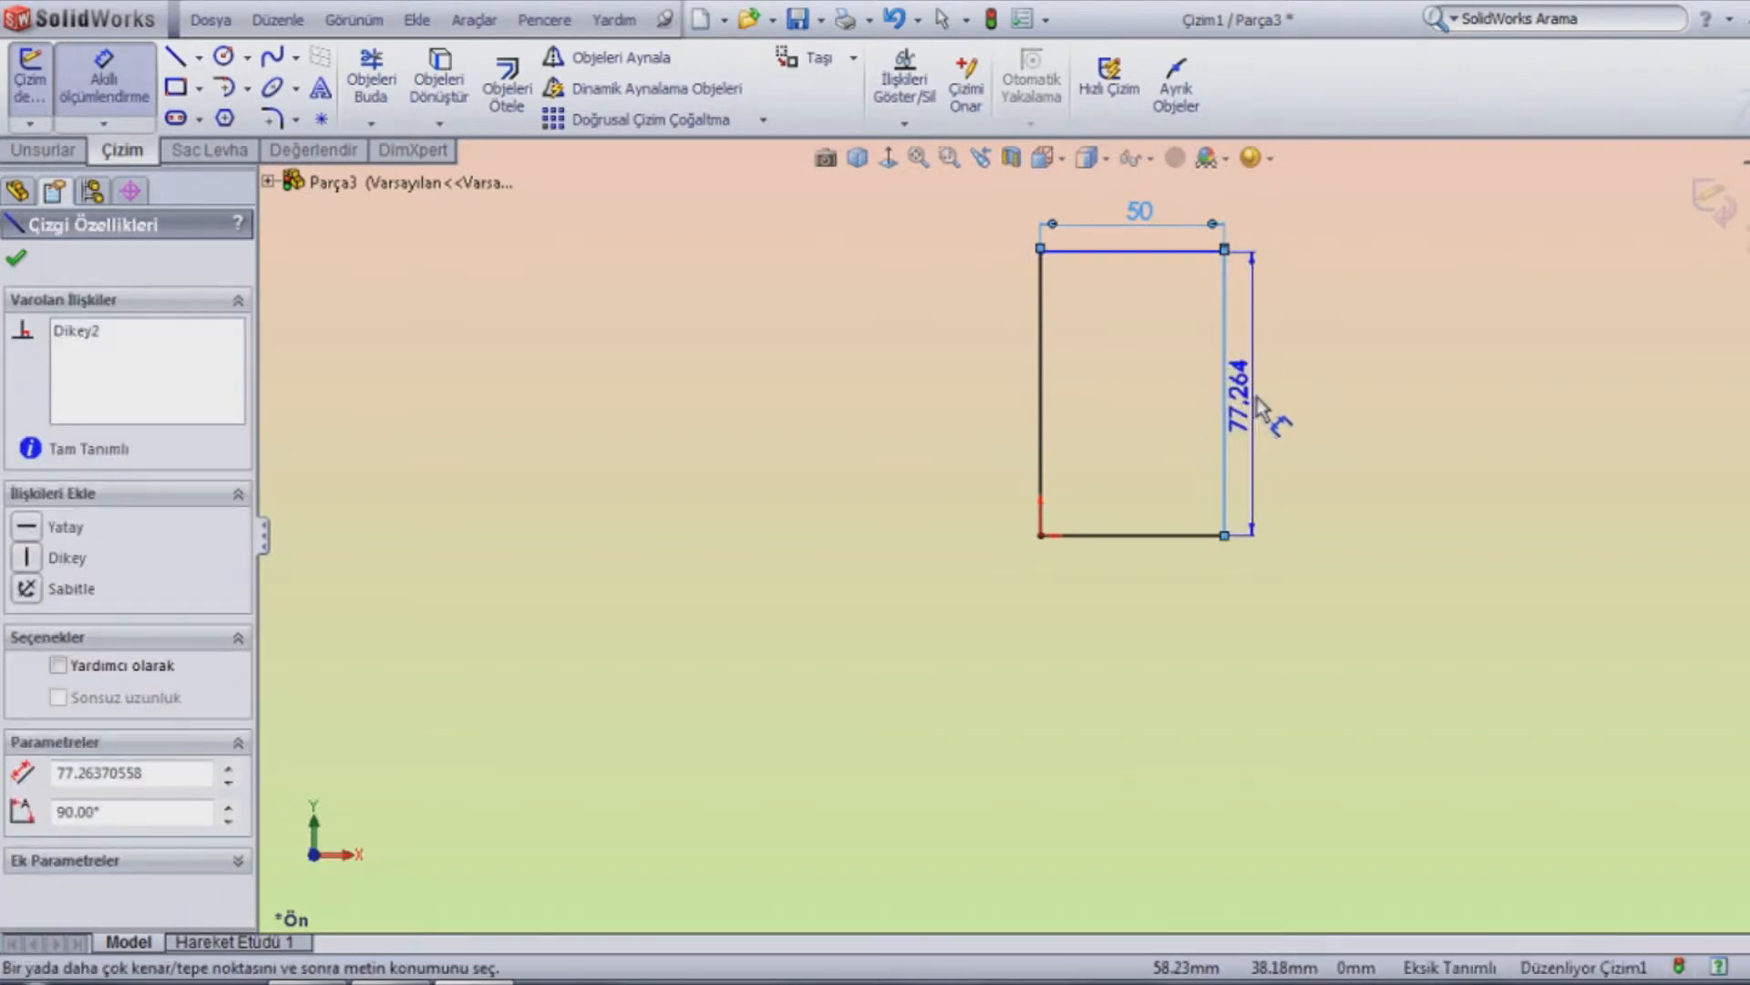
{"action": "left_click", "coordinate": [1288, 401]}
{"action": "type", "text": "60"}
{"action": "key", "text": "Return"}
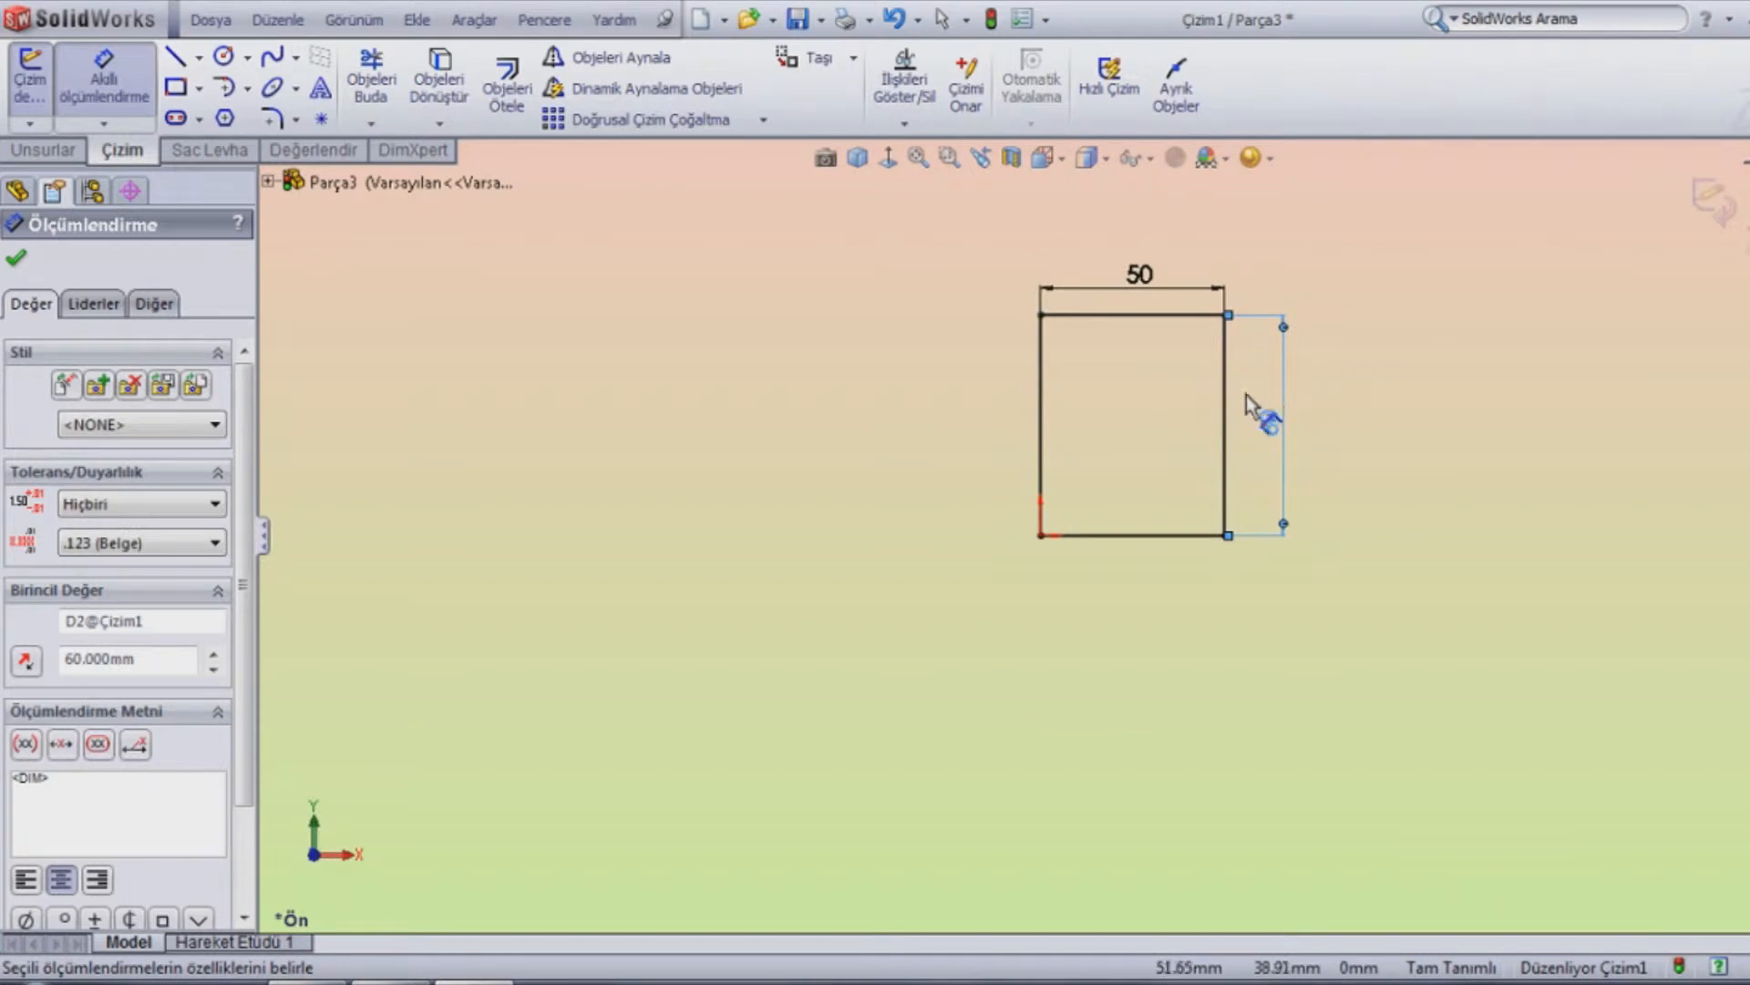
{"action": "left_click", "coordinate": [16, 258]}
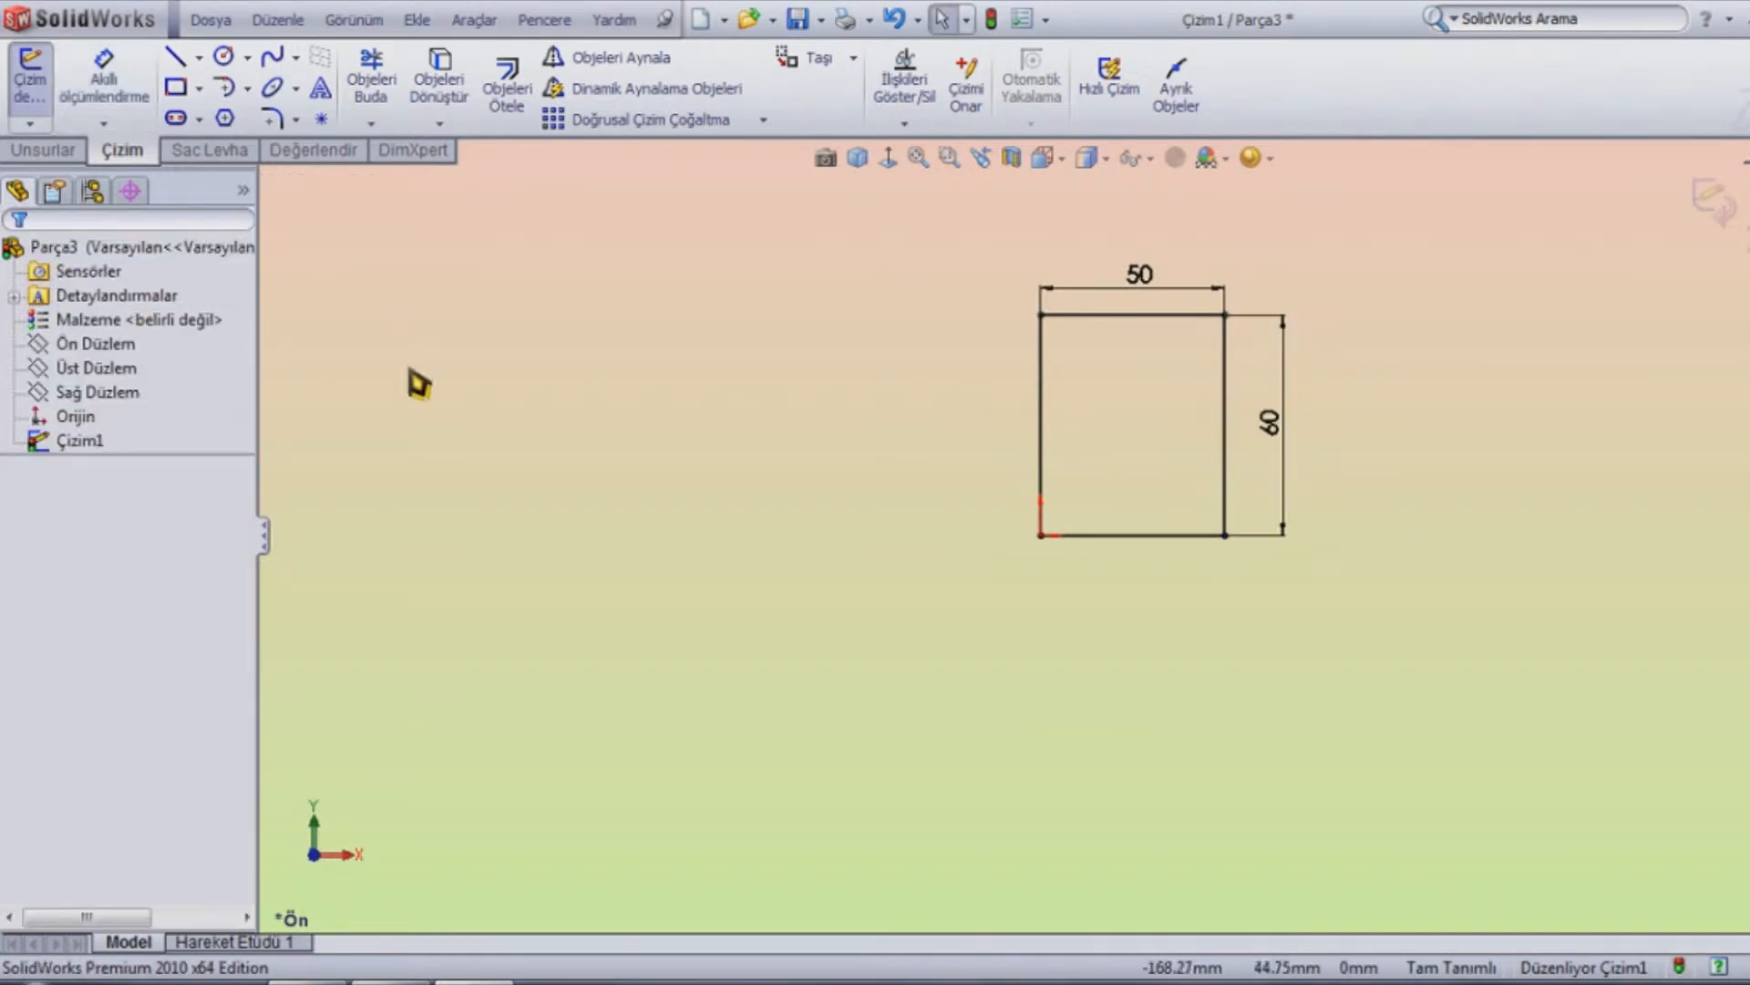
Round the rectangle's upper and lower left corners with 10 mm sketch fillets
{"action": "key", "text": "f"}
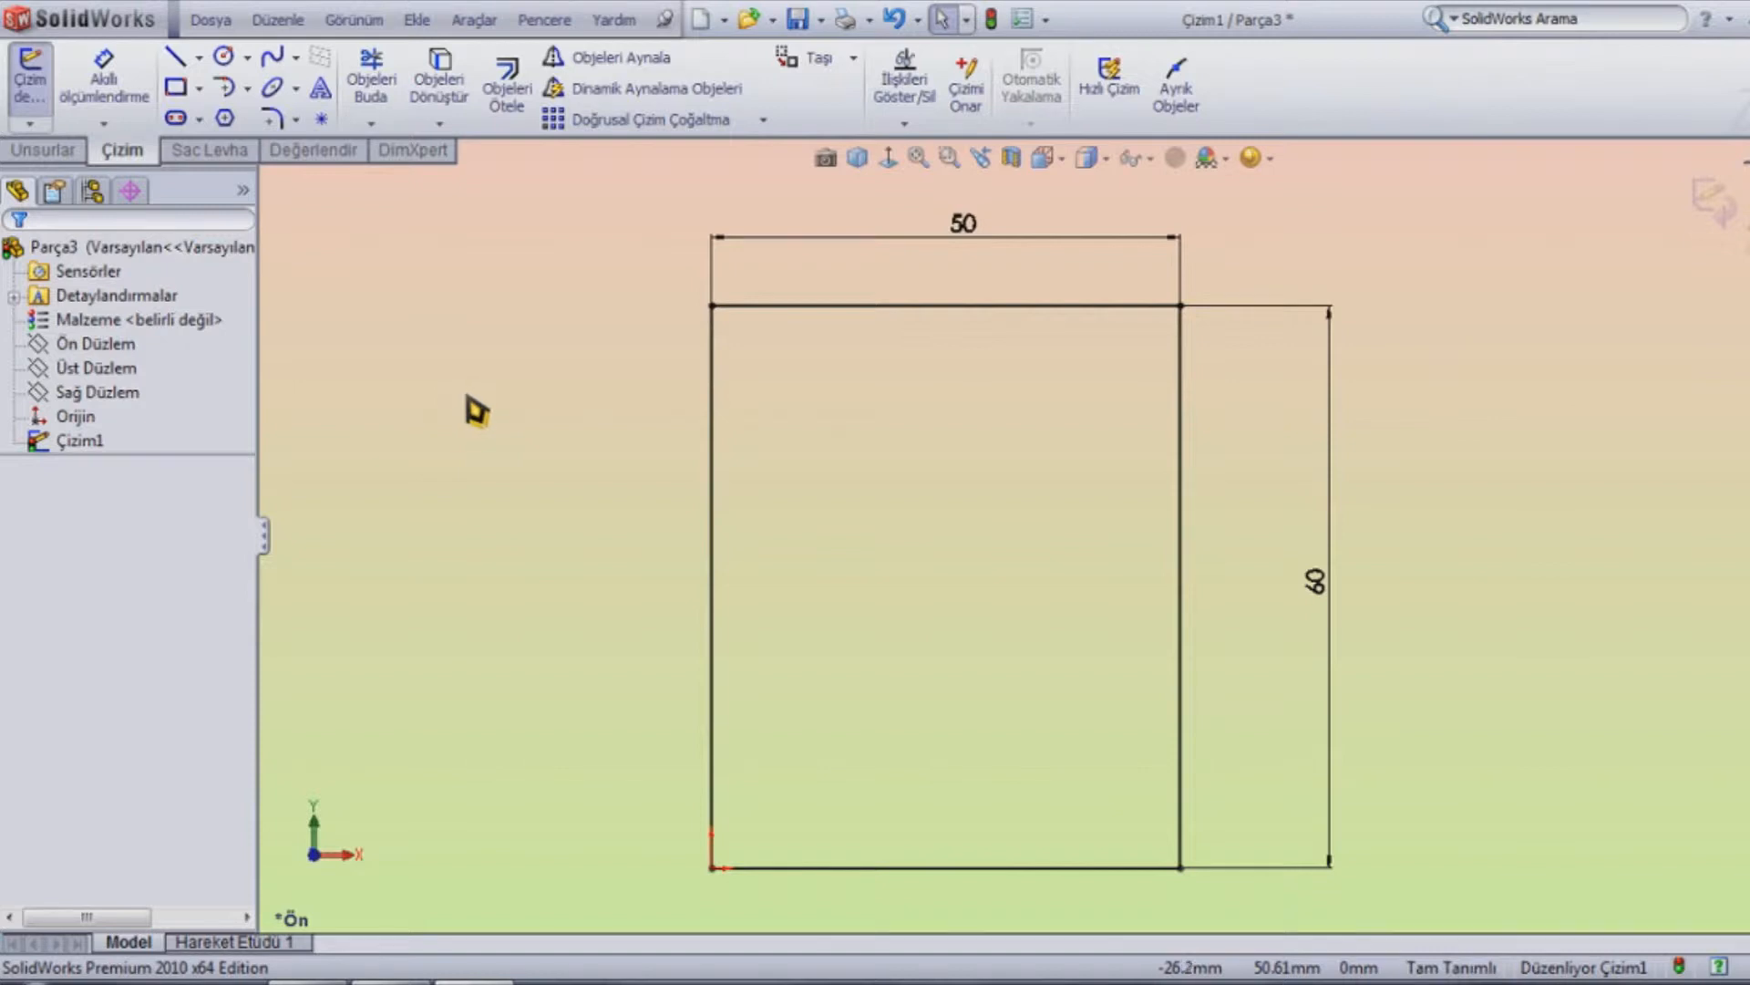
{"action": "left_click", "coordinate": [277, 127]}
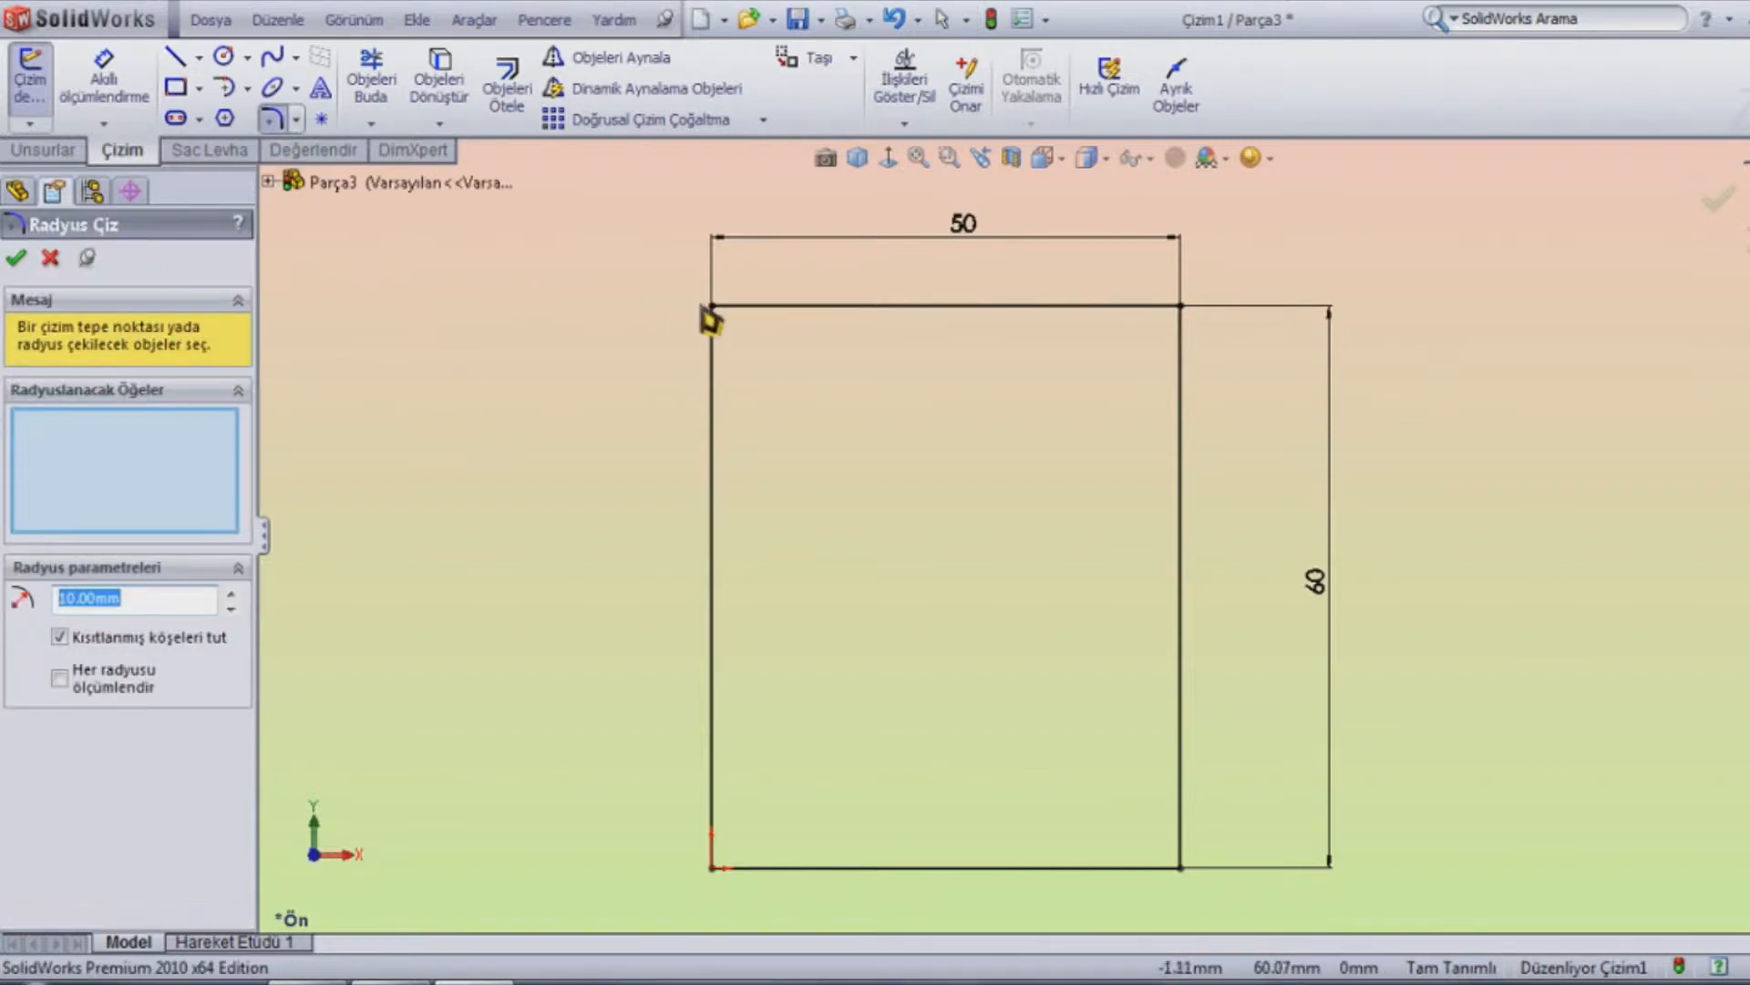
{"action": "left_click", "coordinate": [713, 308]}
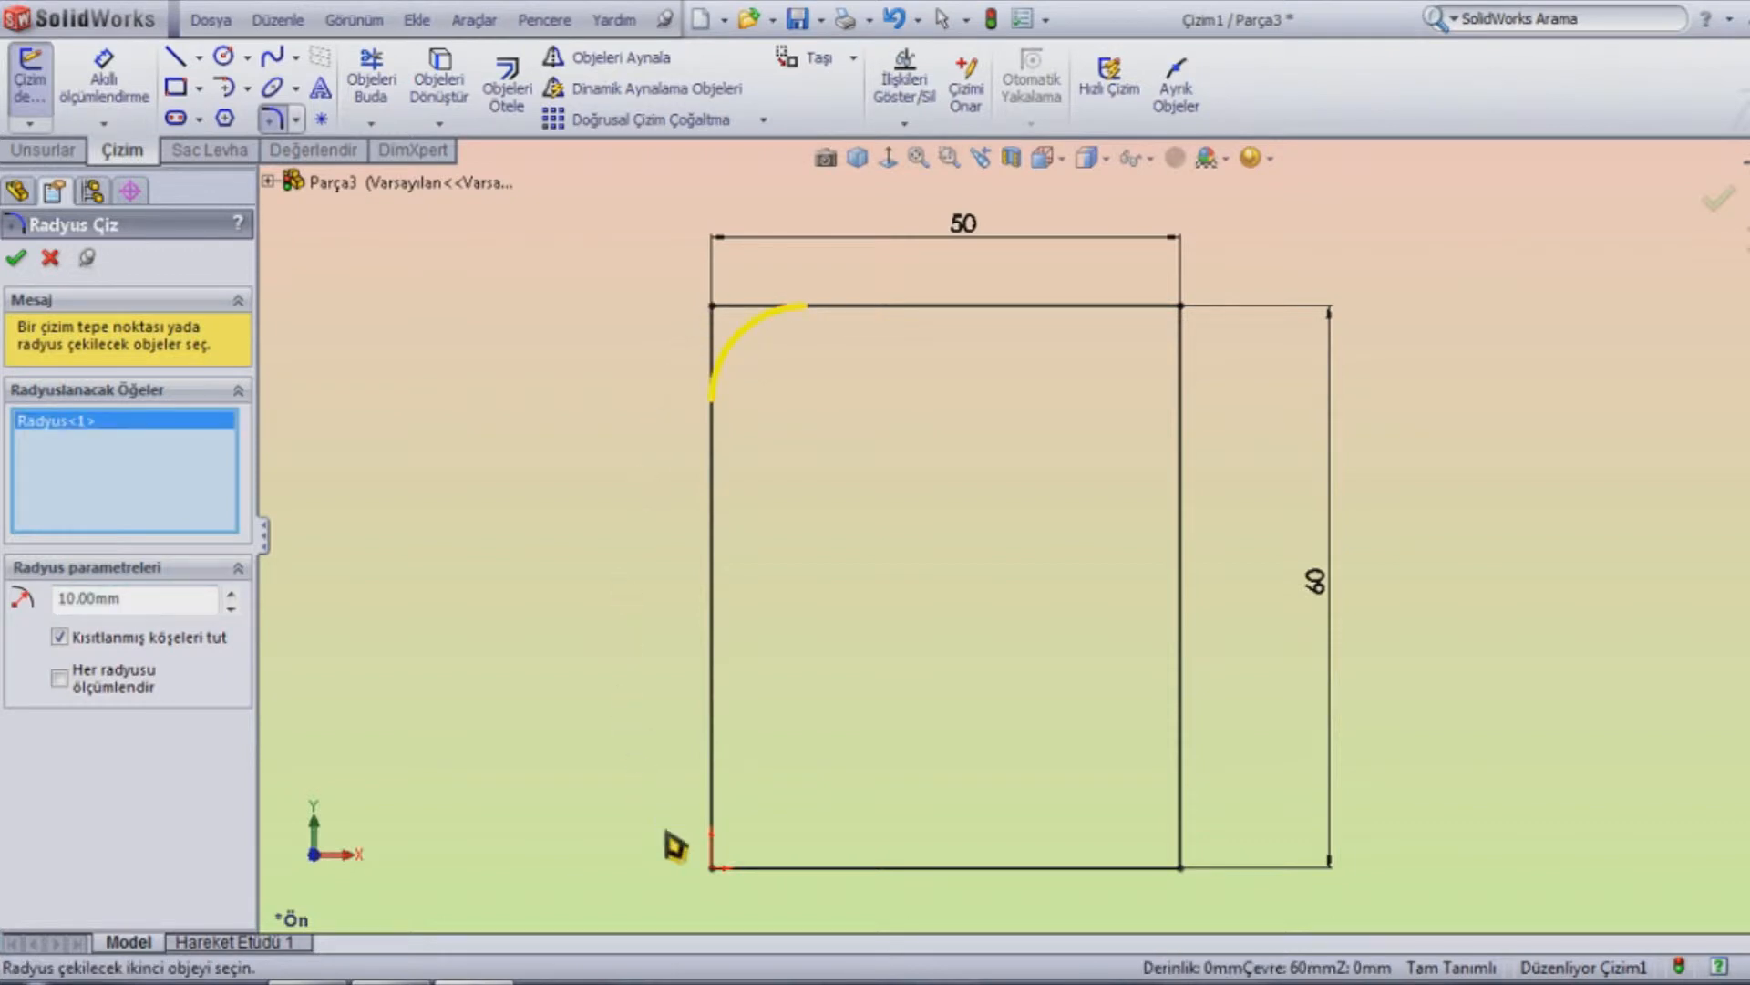
{"action": "left_click", "coordinate": [711, 869]}
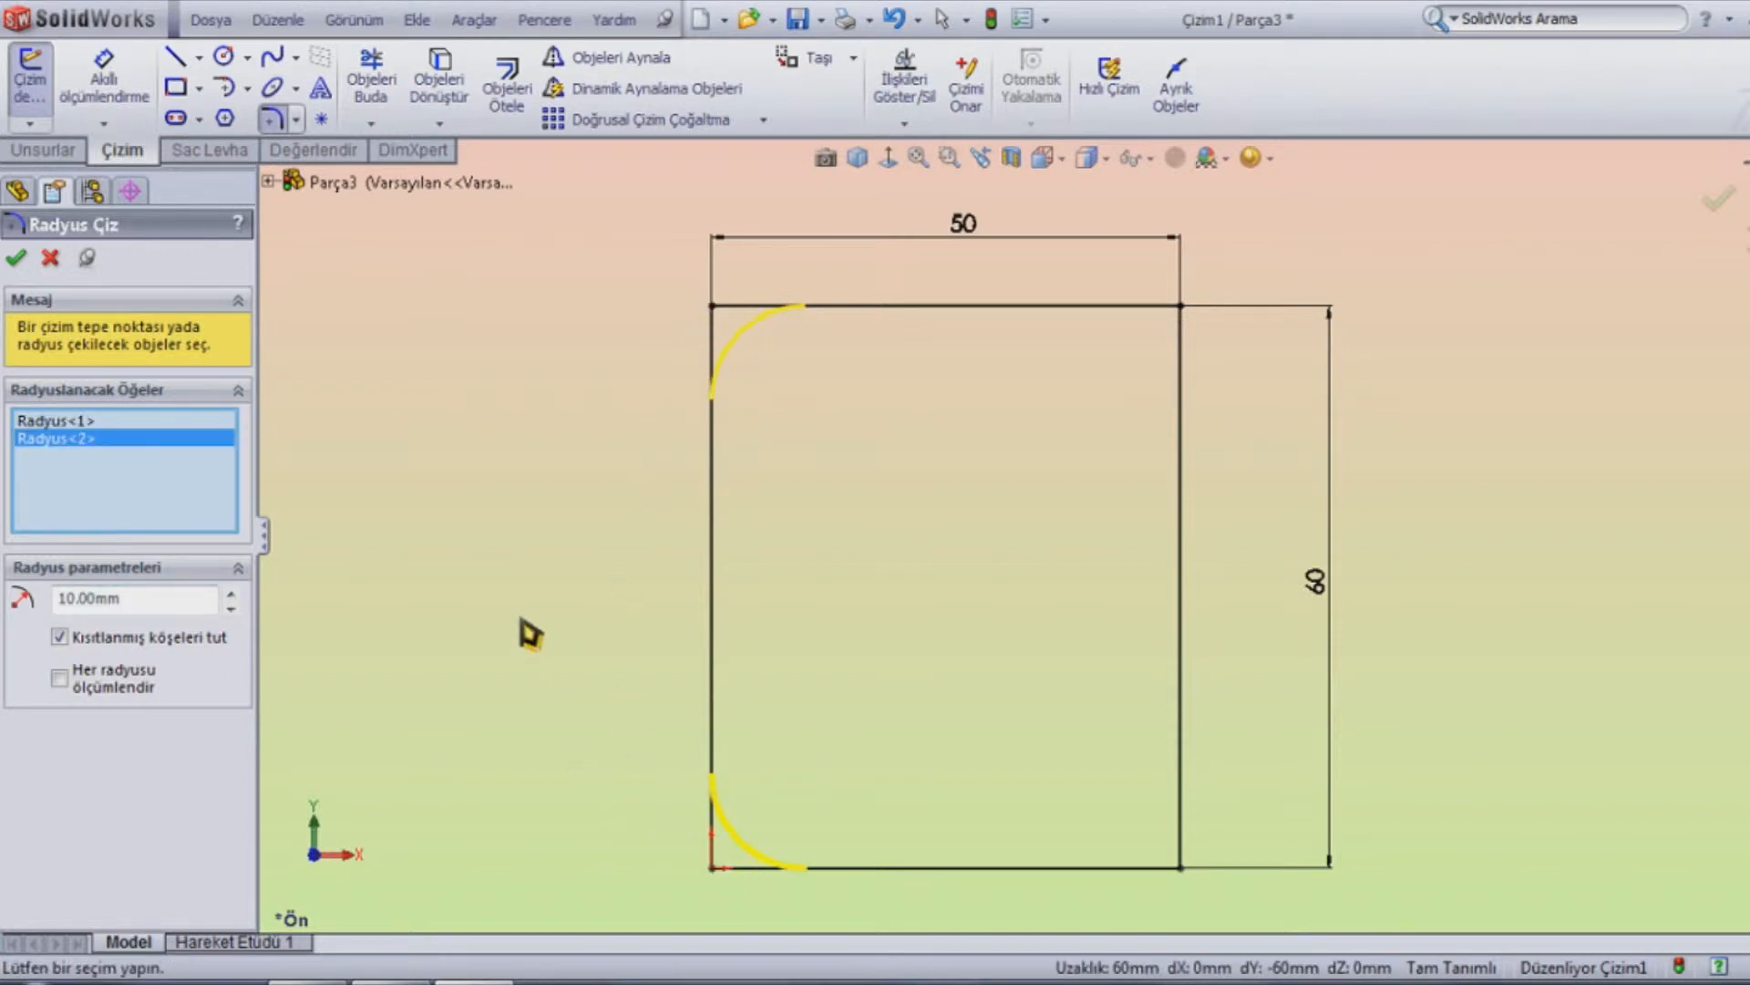
{"action": "left_click", "coordinate": [16, 259]}
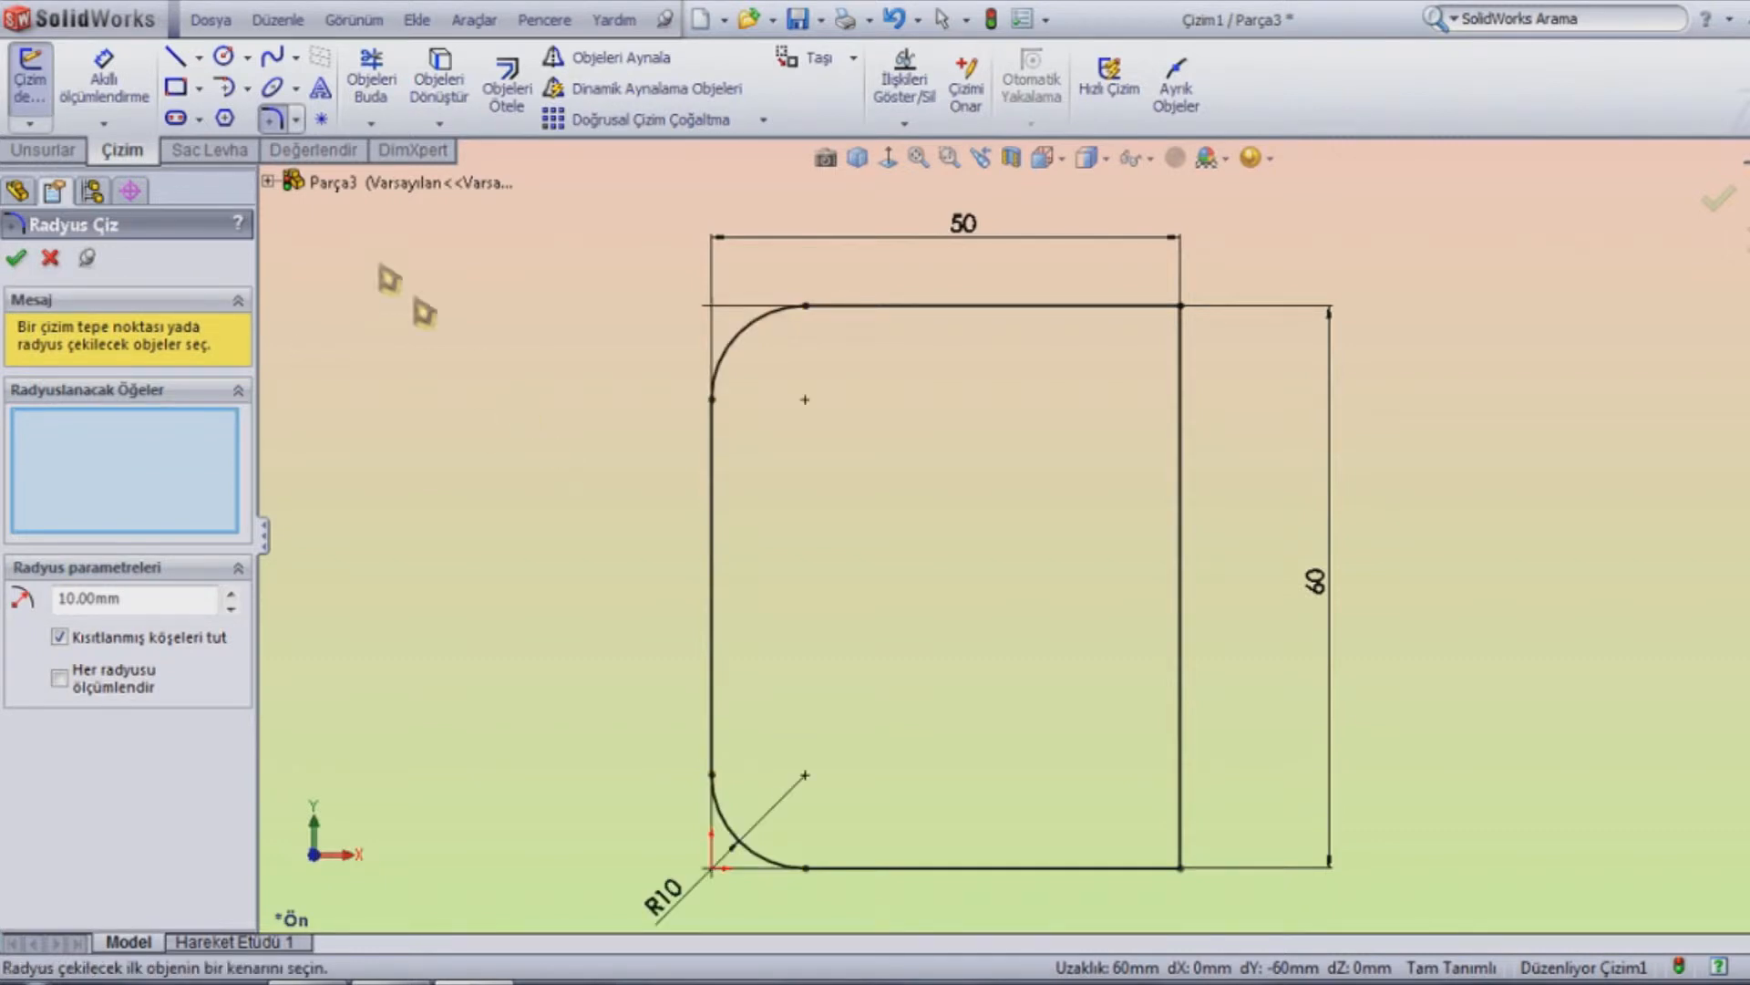
Draw a circle of 2 mm radius at the centre point of each of the two corner fillets
{"action": "left_click", "coordinate": [224, 57]}
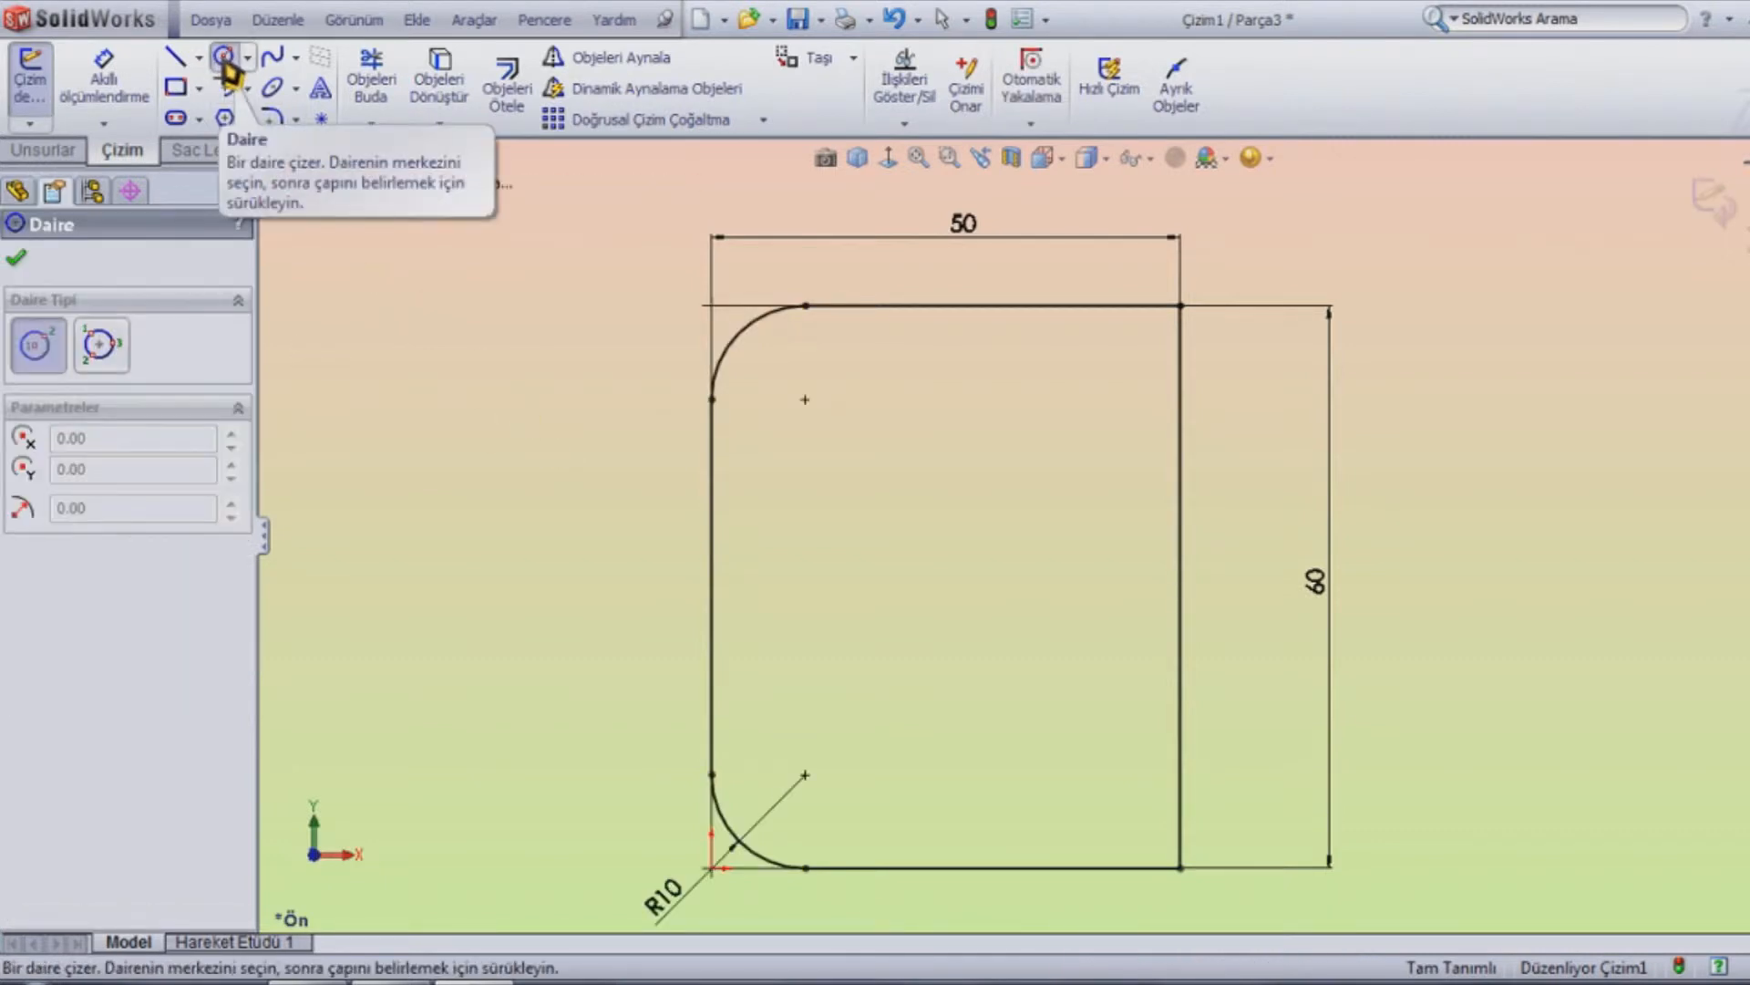
{"action": "left_click", "coordinate": [805, 400]}
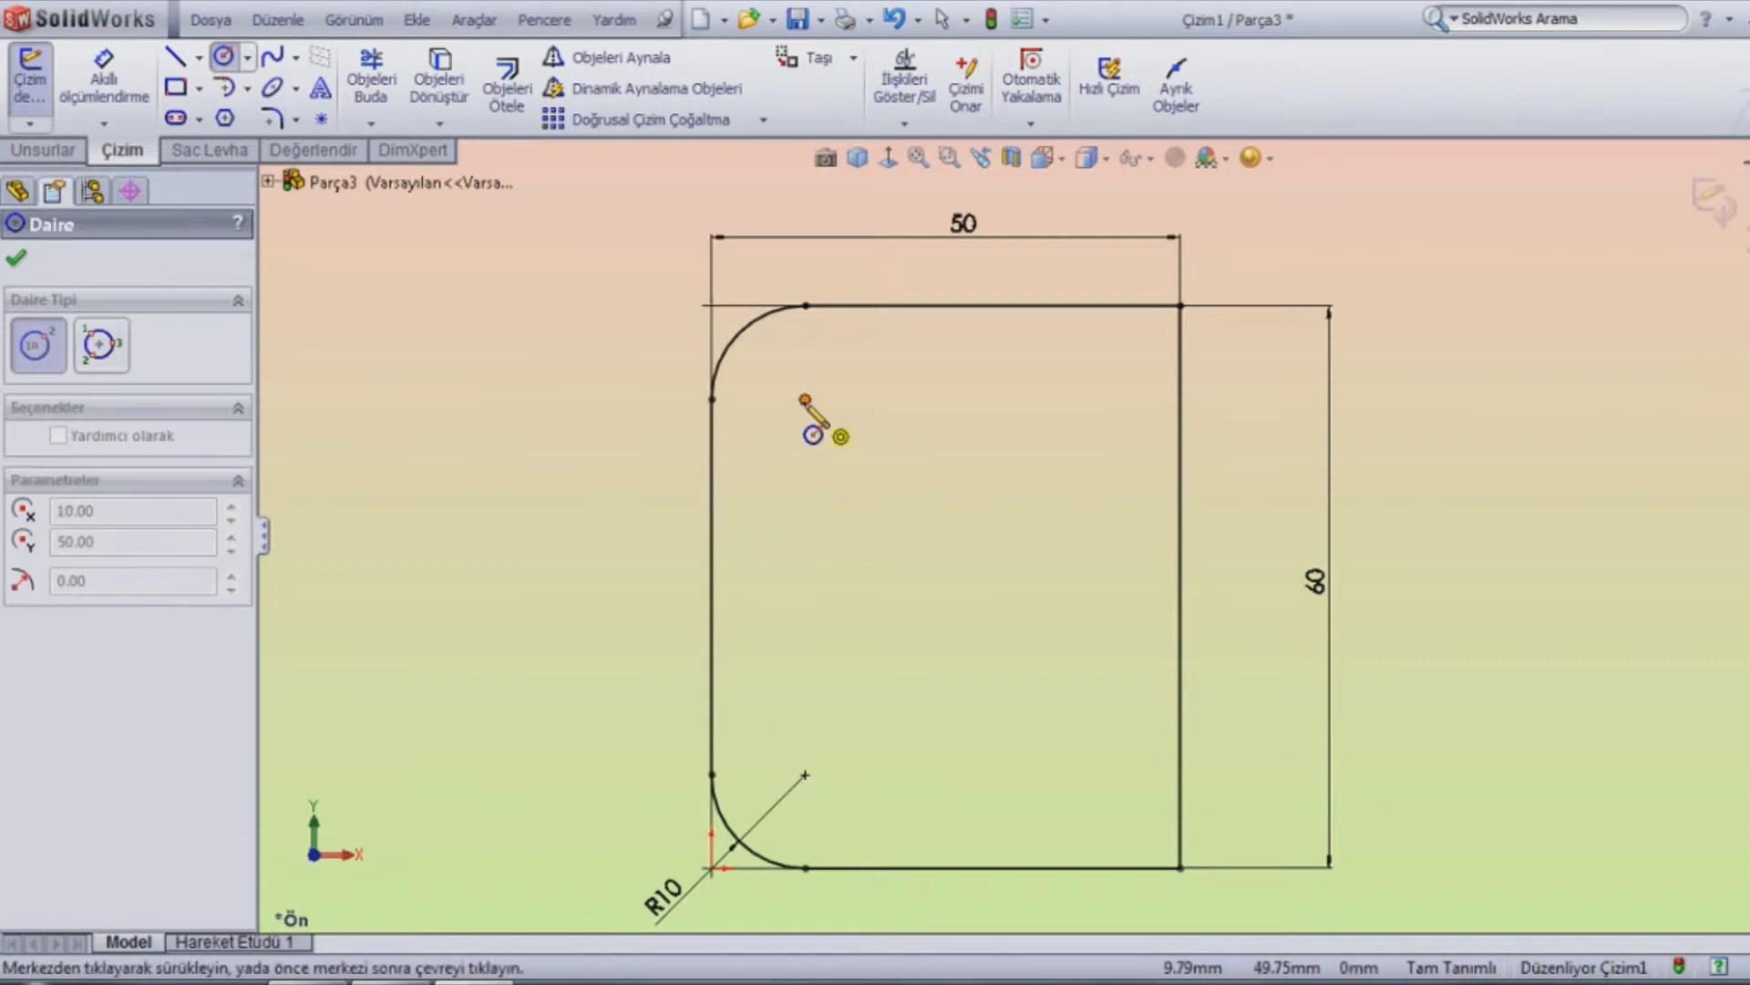
{"action": "left_click", "coordinate": [823, 392]}
{"action": "double_click", "coordinate": [204, 857]}
{"action": "type", "text": "2"}
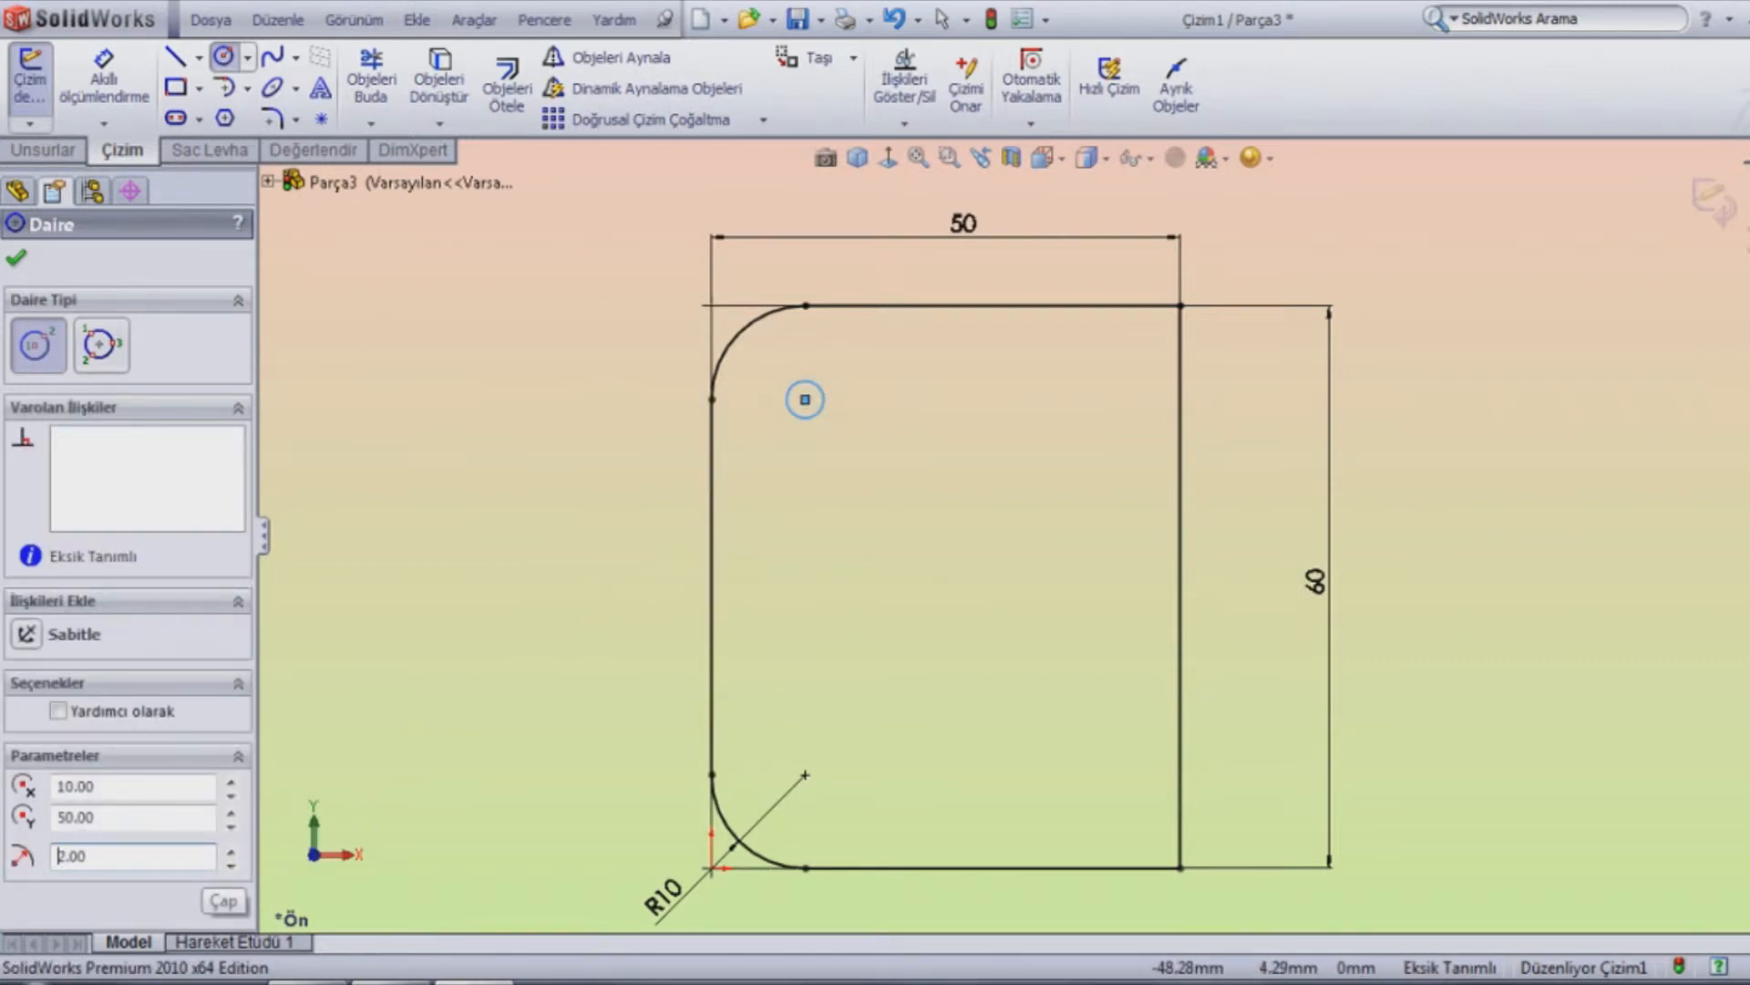
{"action": "left_click", "coordinate": [805, 774]}
{"action": "left_click", "coordinate": [788, 757]}
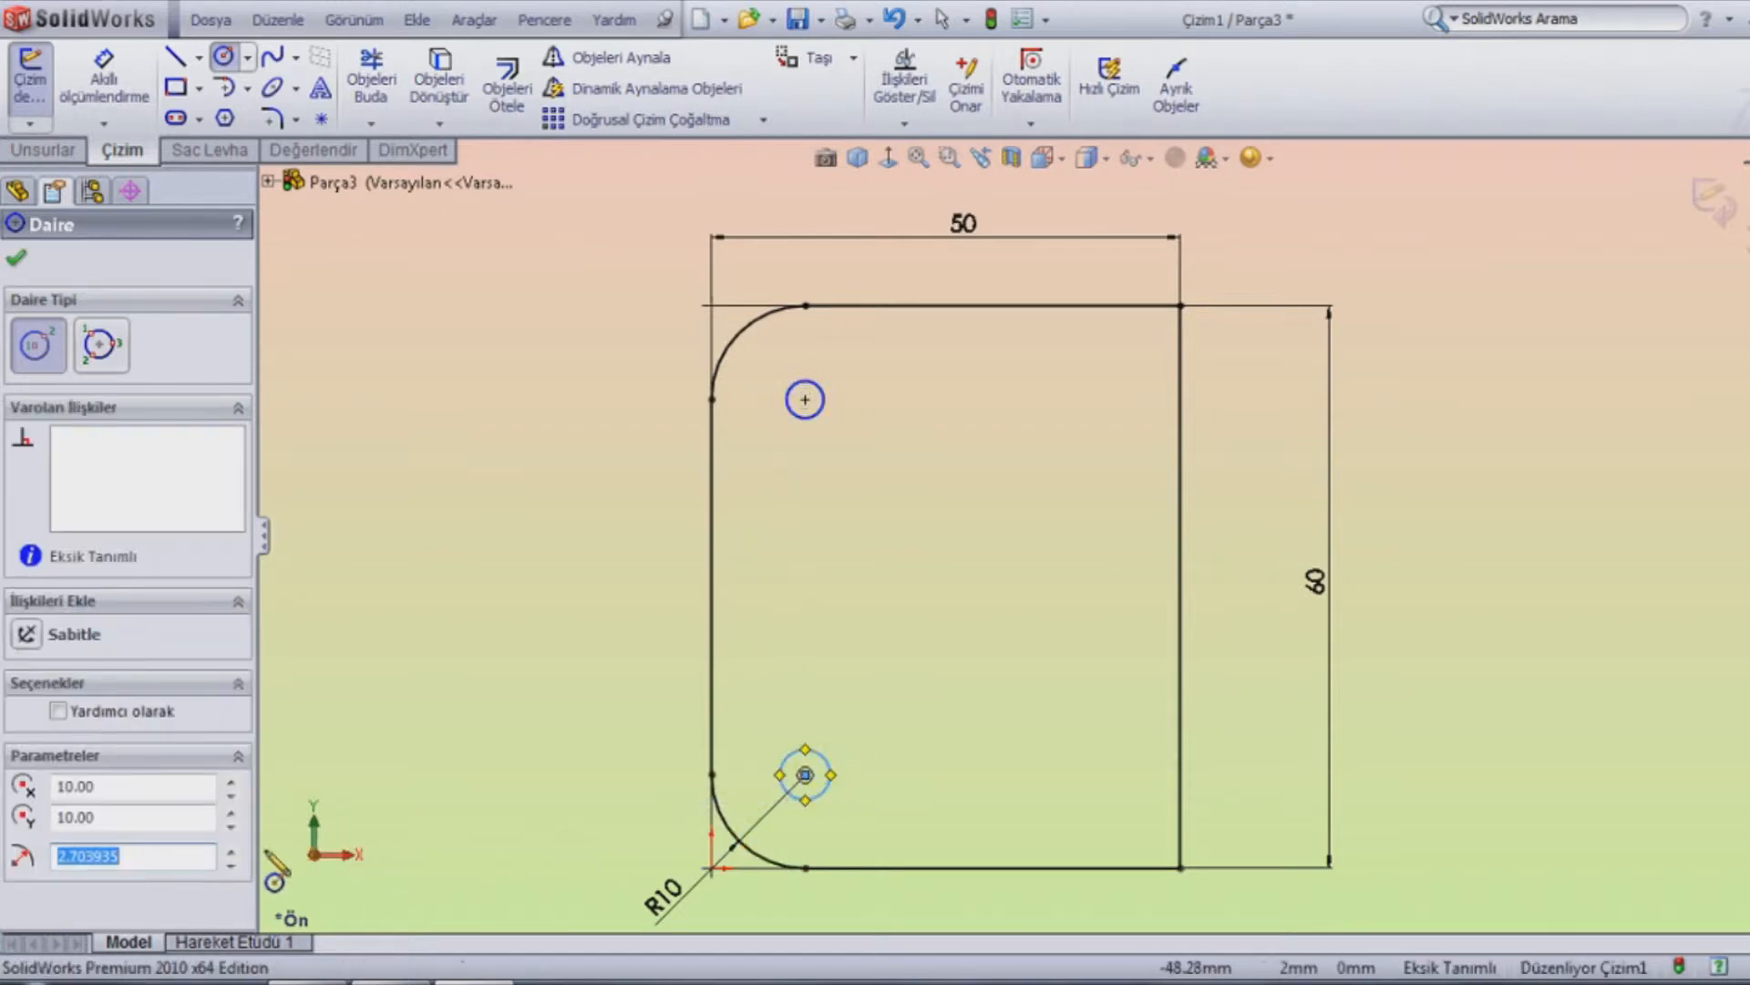
{"action": "type", "text": "2"}
{"action": "key", "text": "Return"}
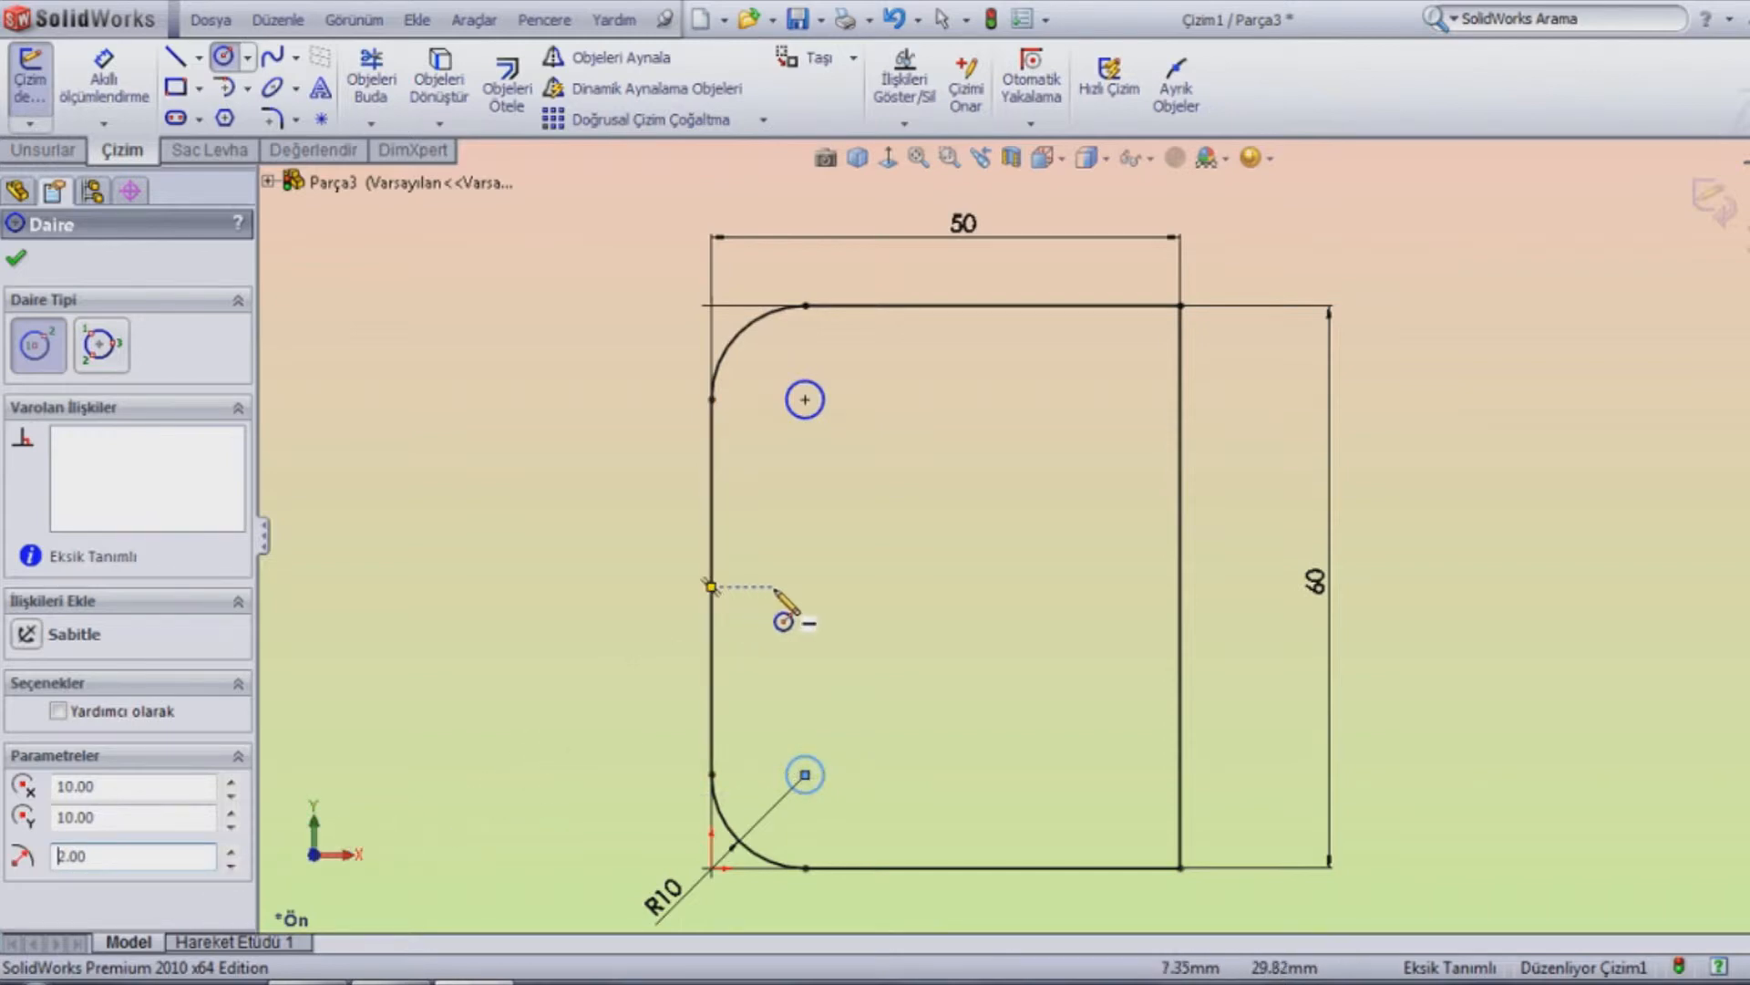
Draw a third circle of 2 mm radius at the plate's mid-height and dimension its centre 20 mm from the right edge
{"action": "left_click_drag", "start_coordinate": [989, 586], "coordinate": [1013, 597]}
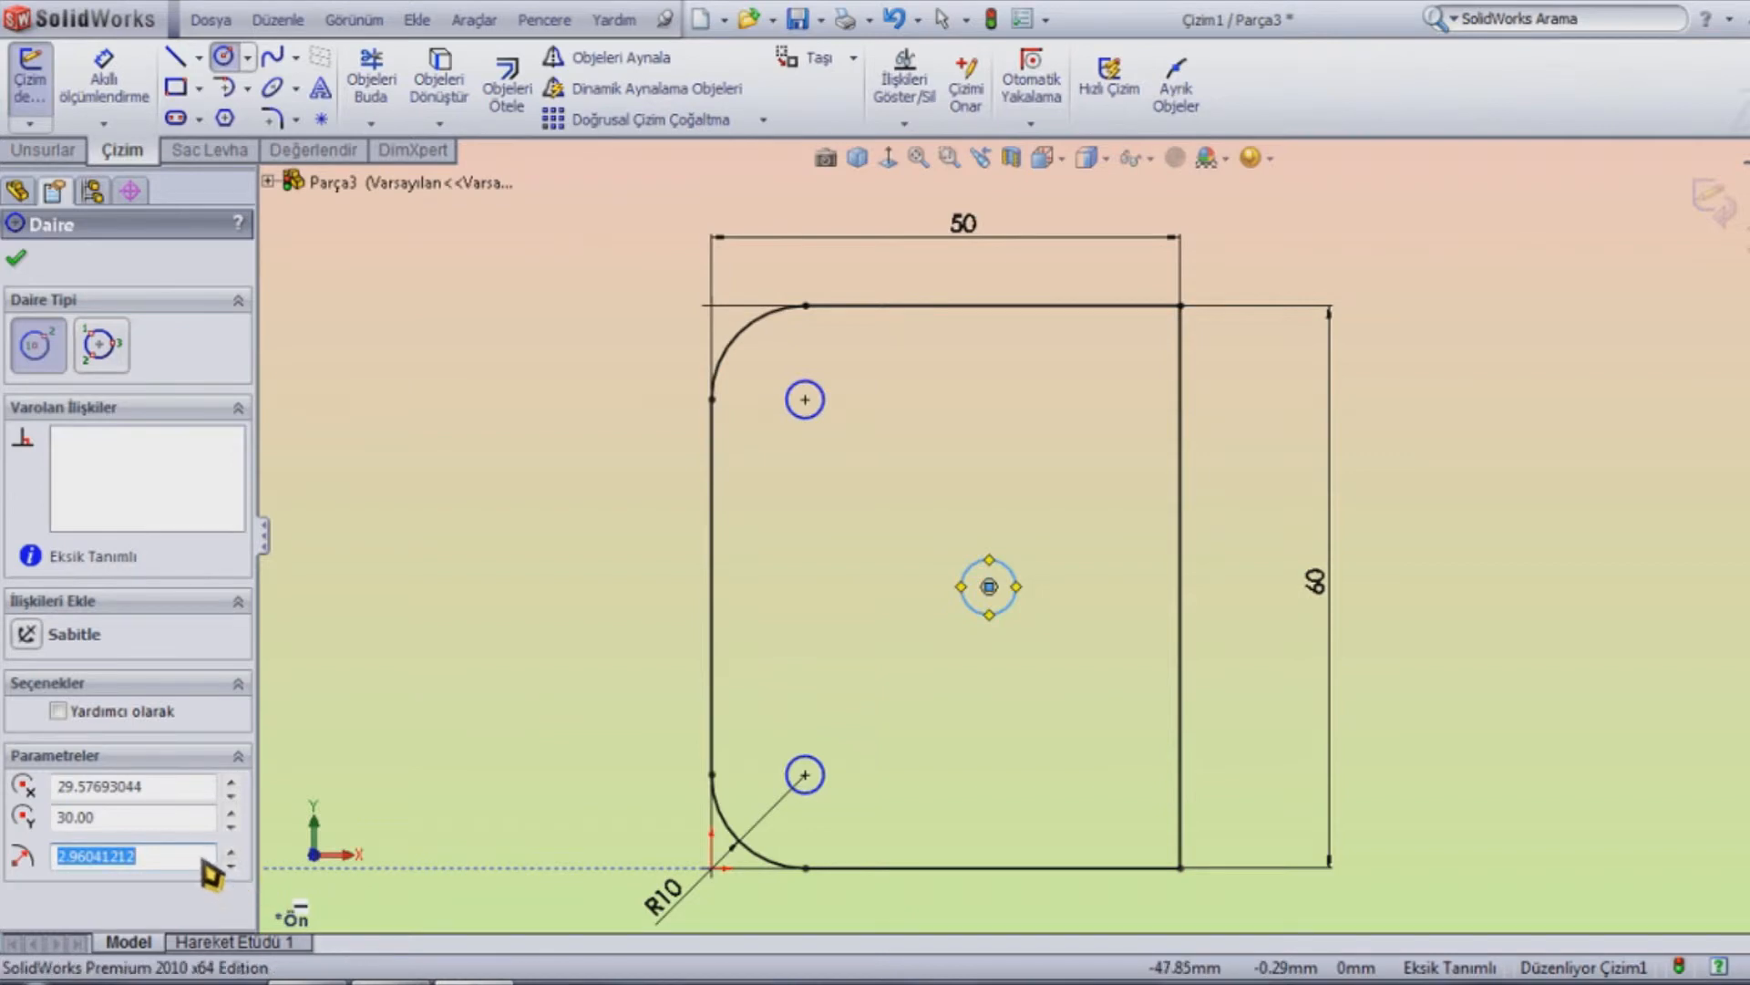
{"action": "type", "text": "2"}
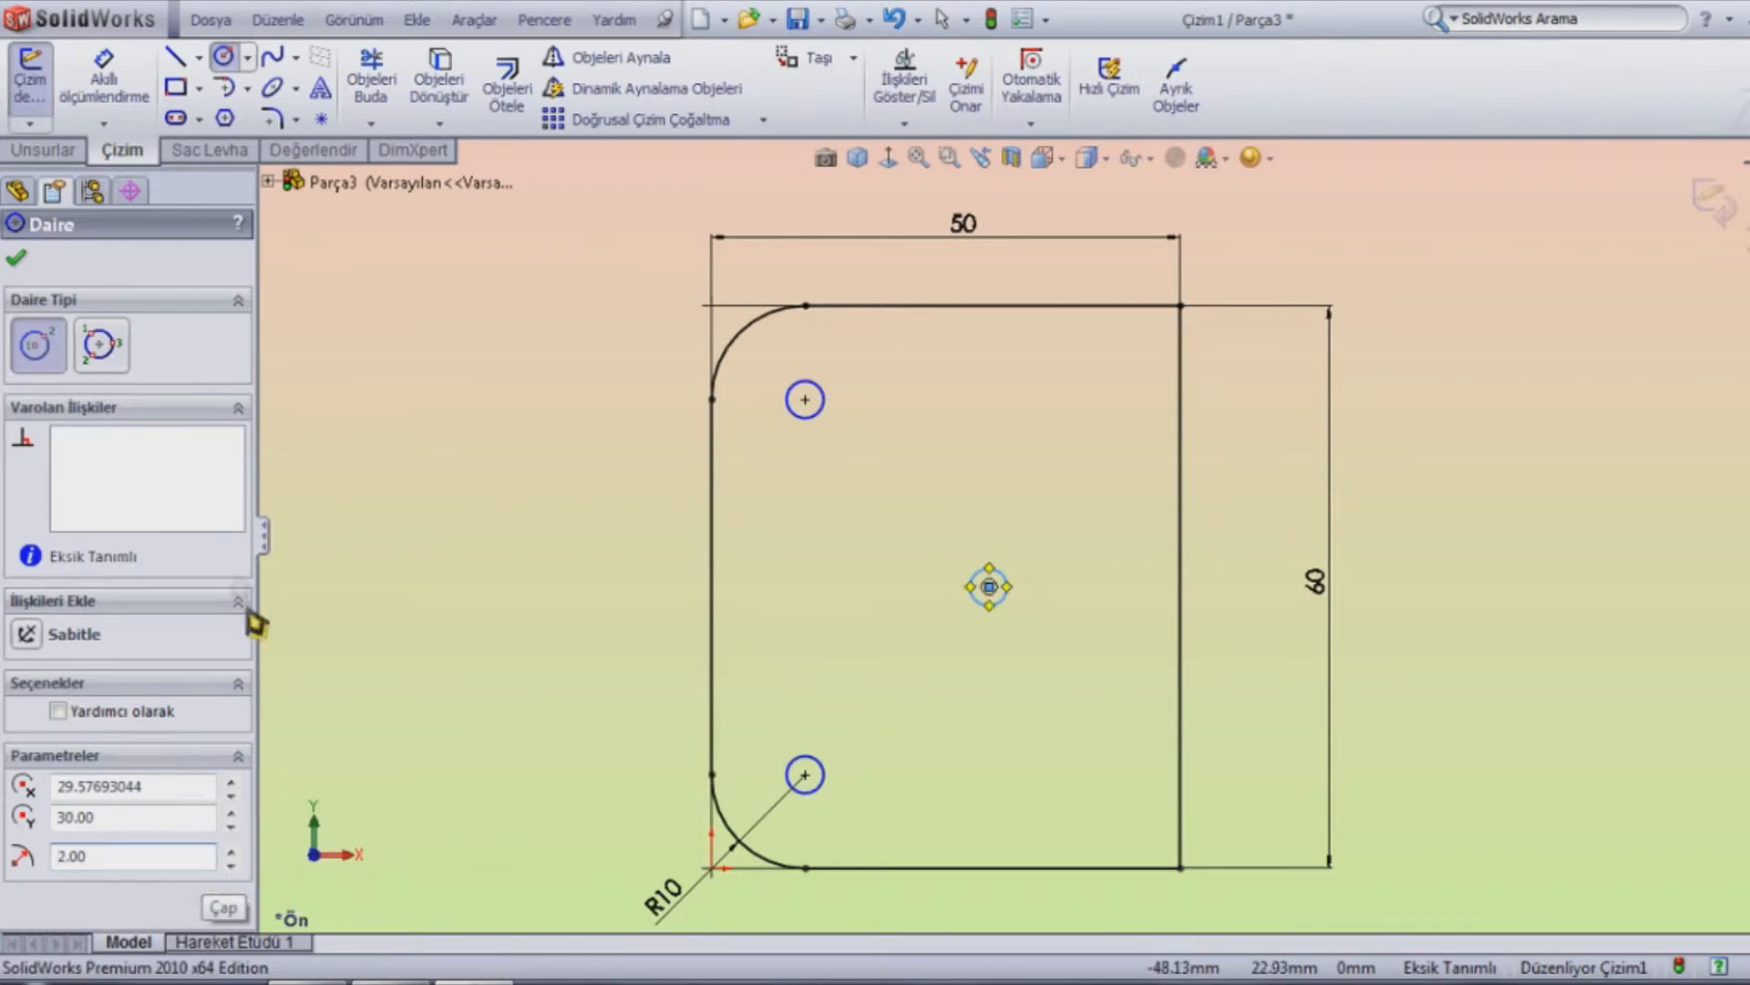
{"action": "left_click", "coordinate": [142, 104]}
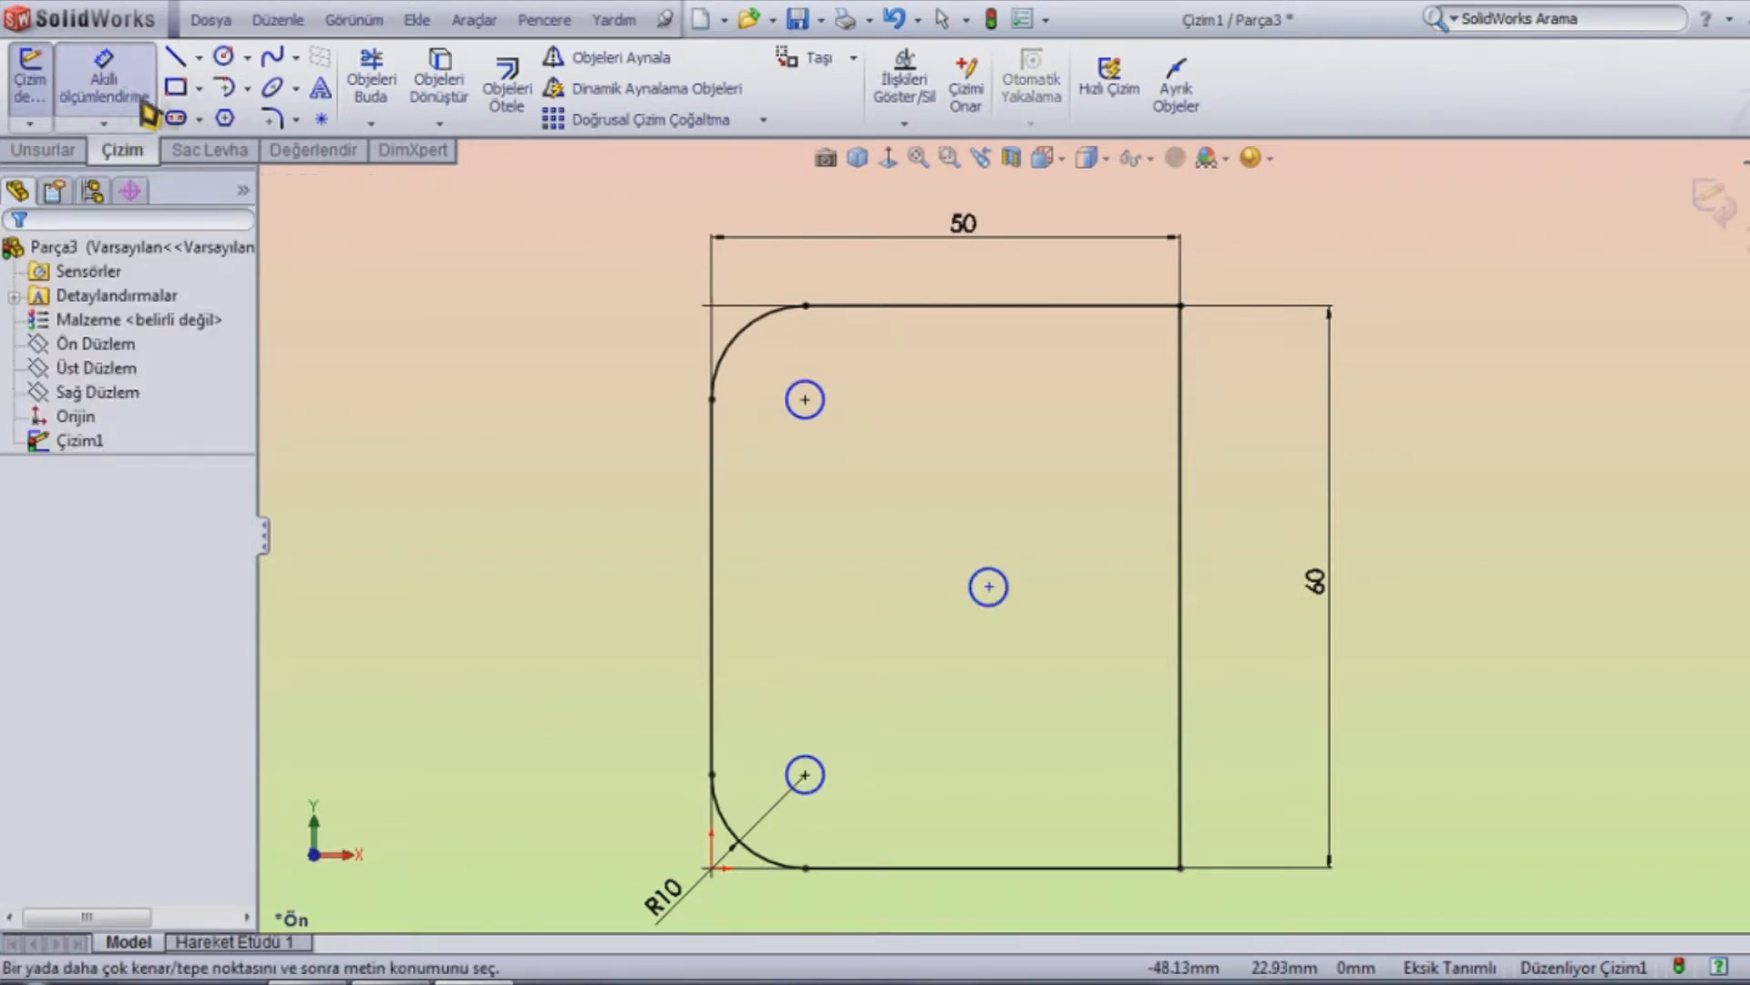
{"action": "left_click", "coordinate": [989, 587]}
{"action": "left_click", "coordinate": [1181, 598]}
{"action": "left_click", "coordinate": [1079, 529]}
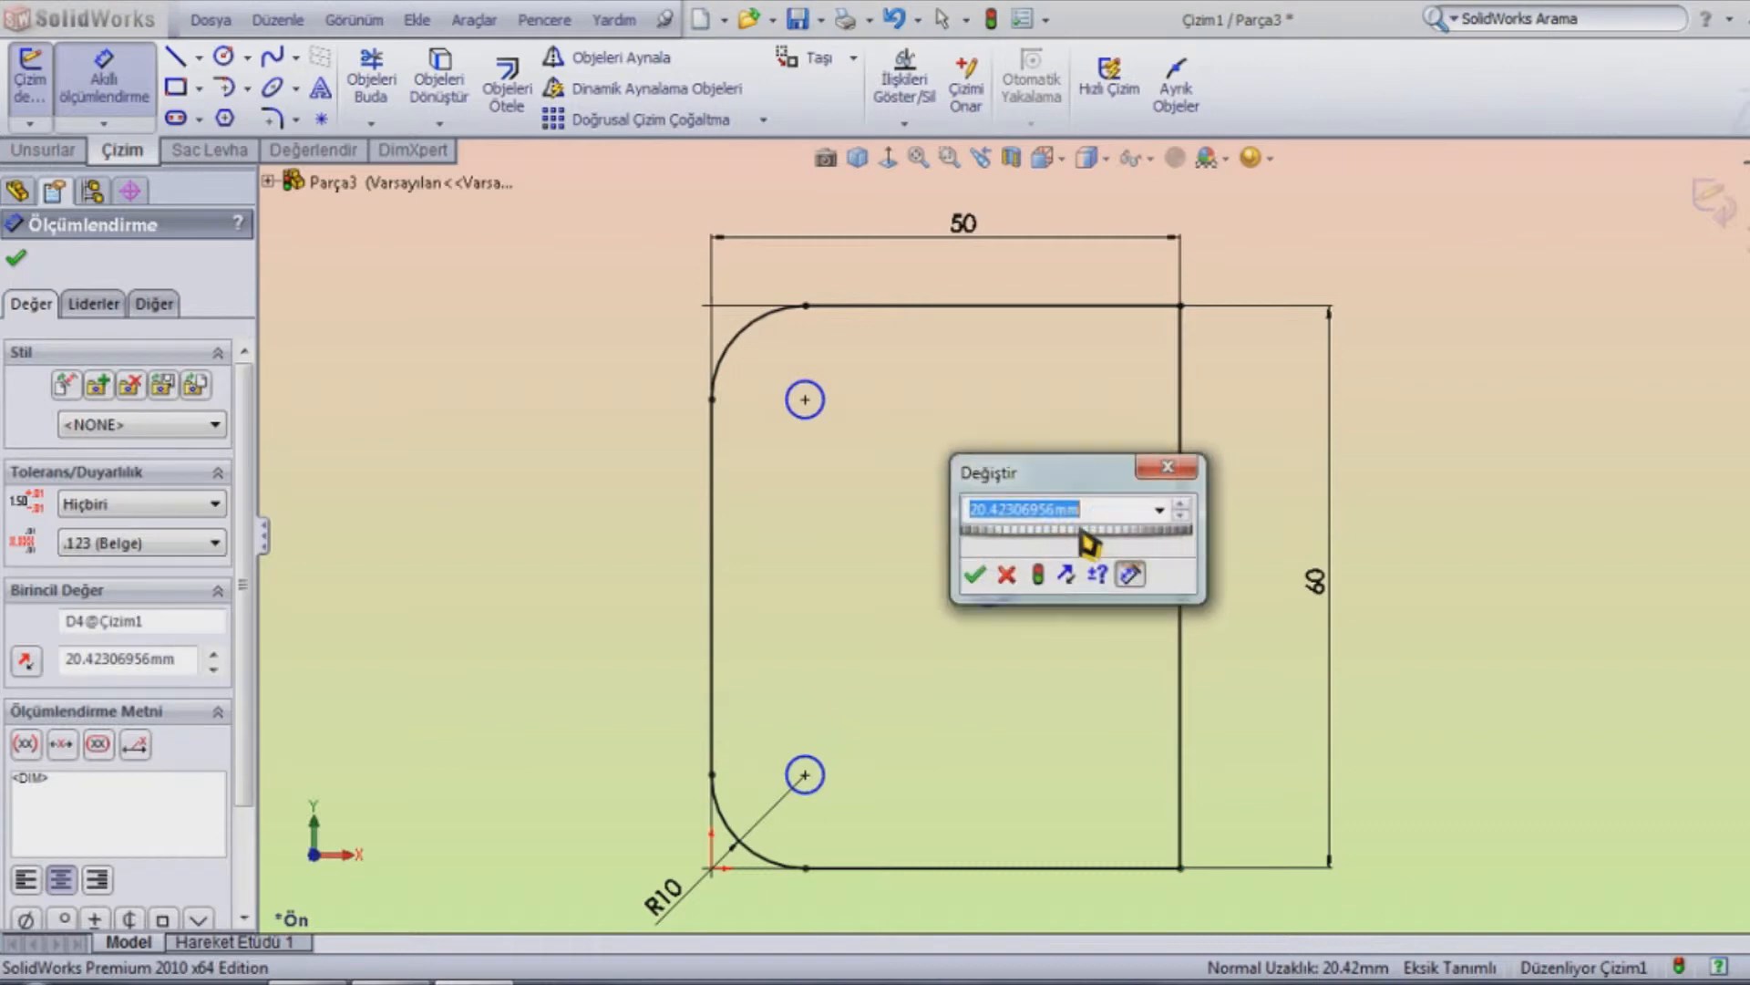
{"action": "type", "text": "20"}
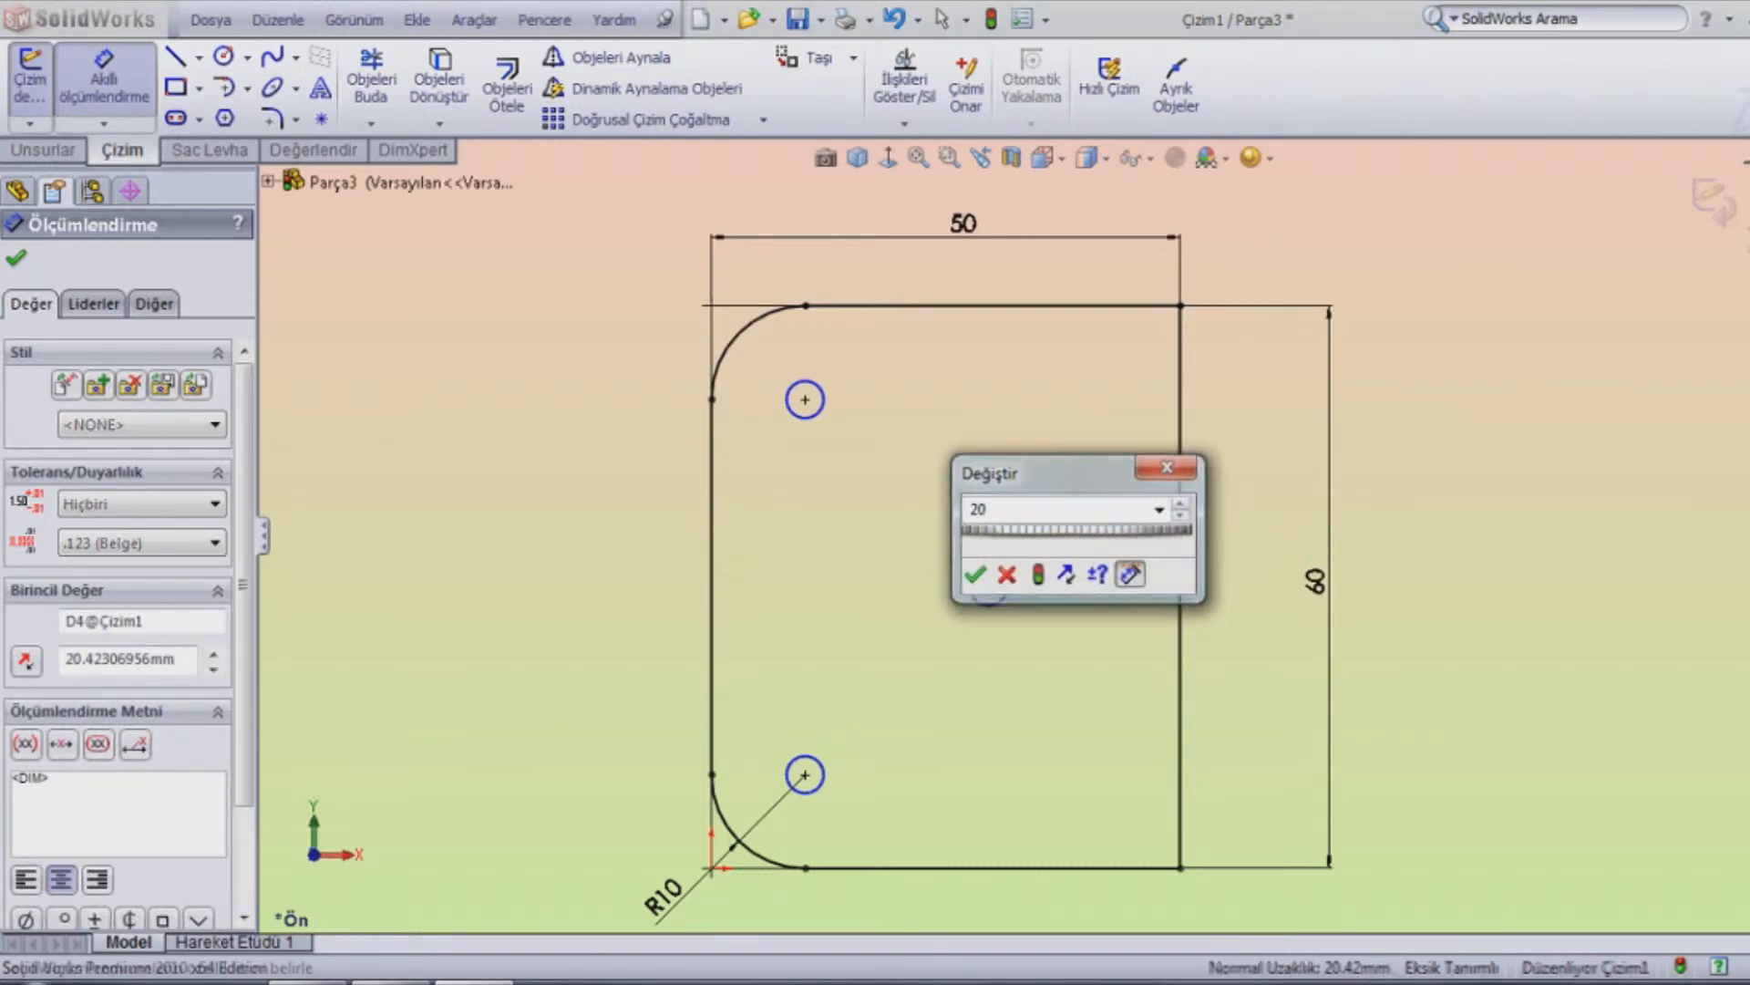
{"action": "key", "text": "Return"}
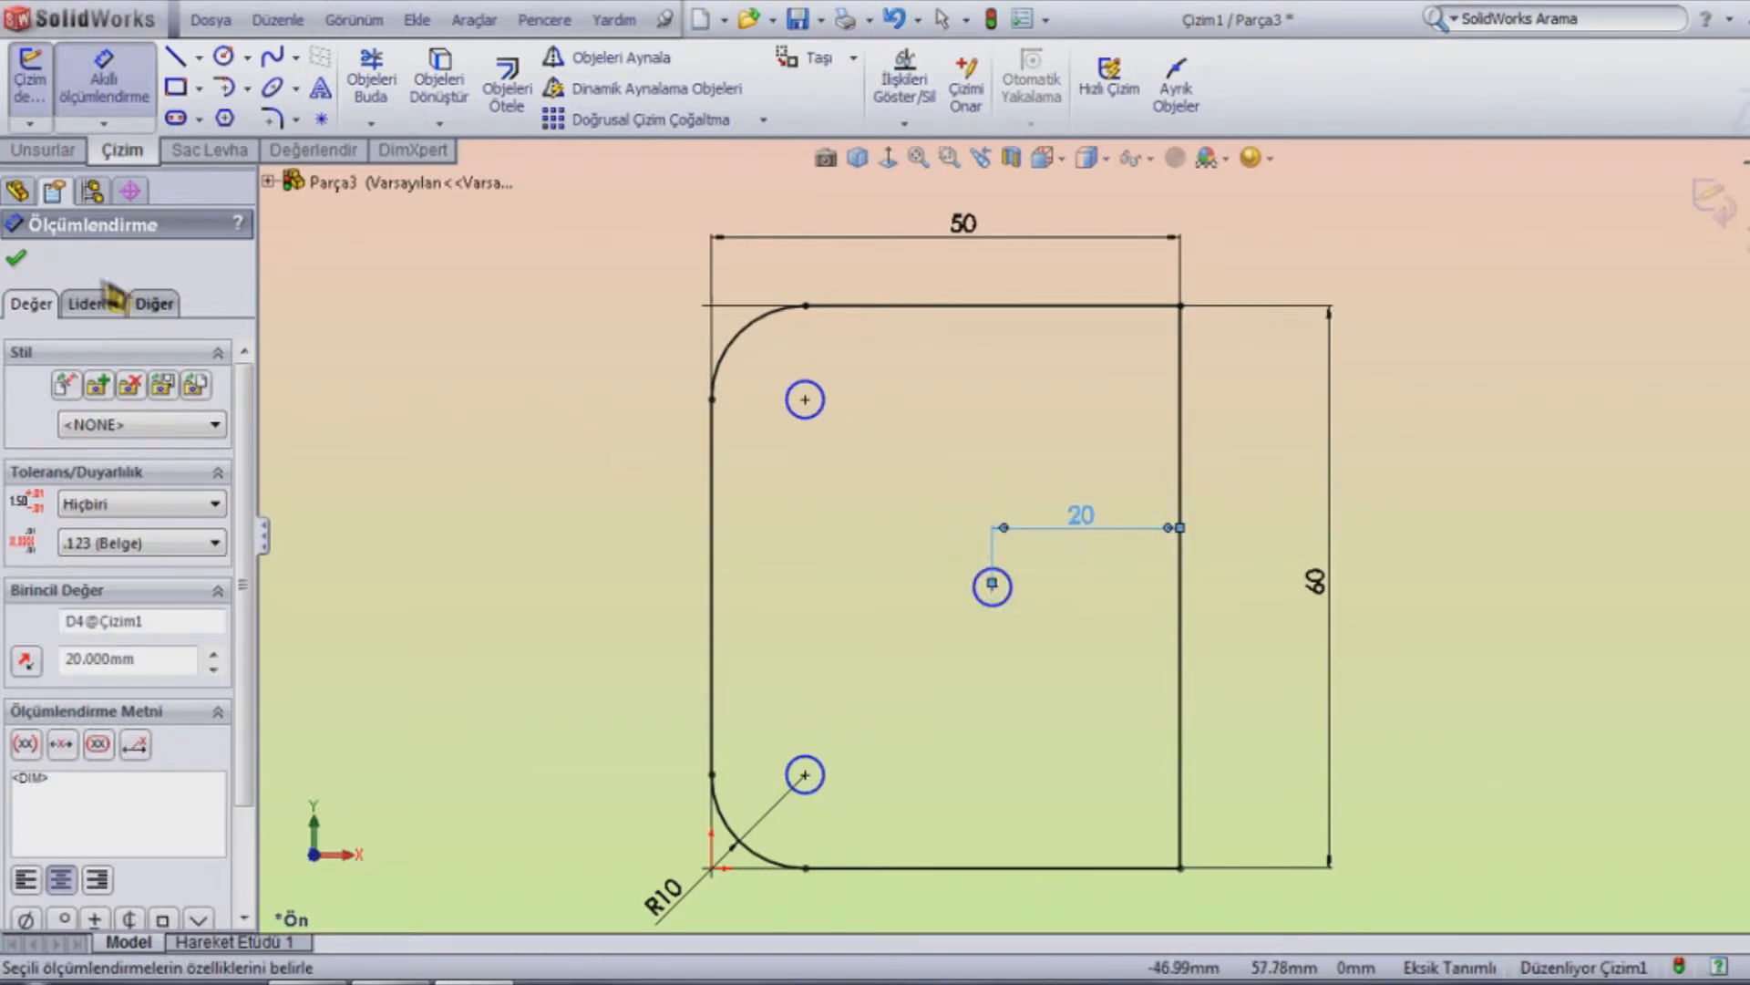
{"action": "left_click", "coordinate": [16, 259]}
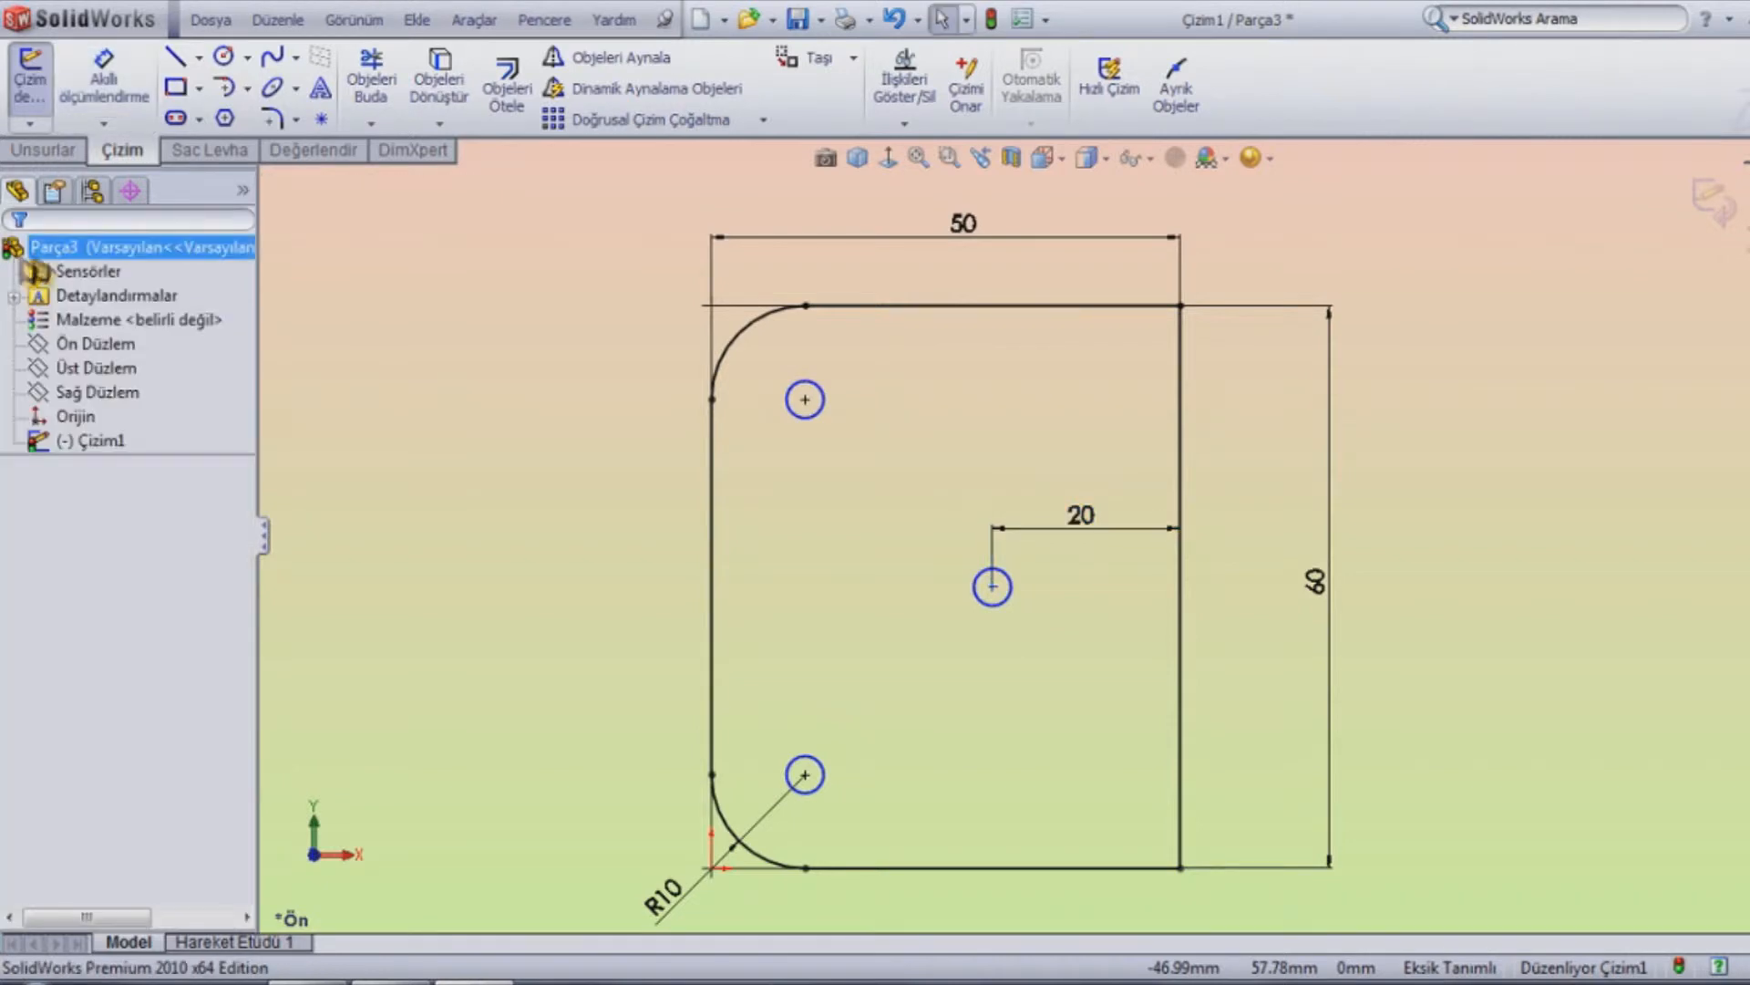
Create a sheet metal base flange from the sketch with 2 mm thickness and a K-factor of 0.5
{"action": "left_click", "coordinate": [218, 152]}
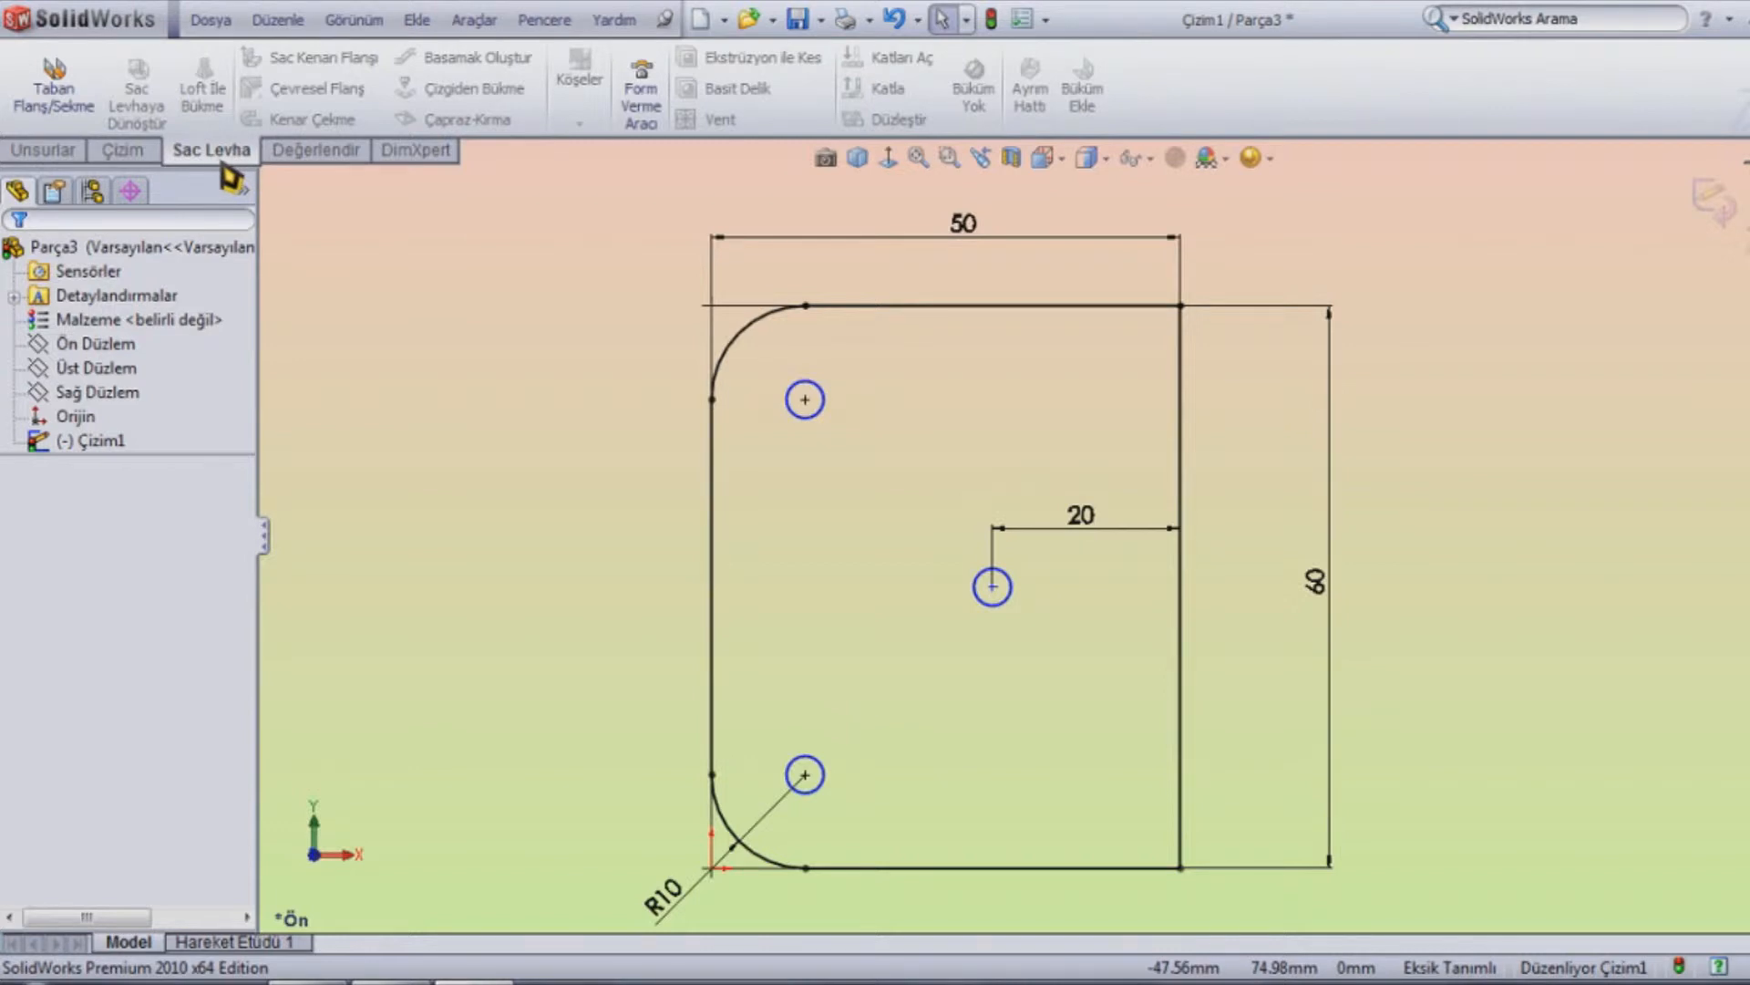
{"action": "left_click", "coordinate": [65, 102]}
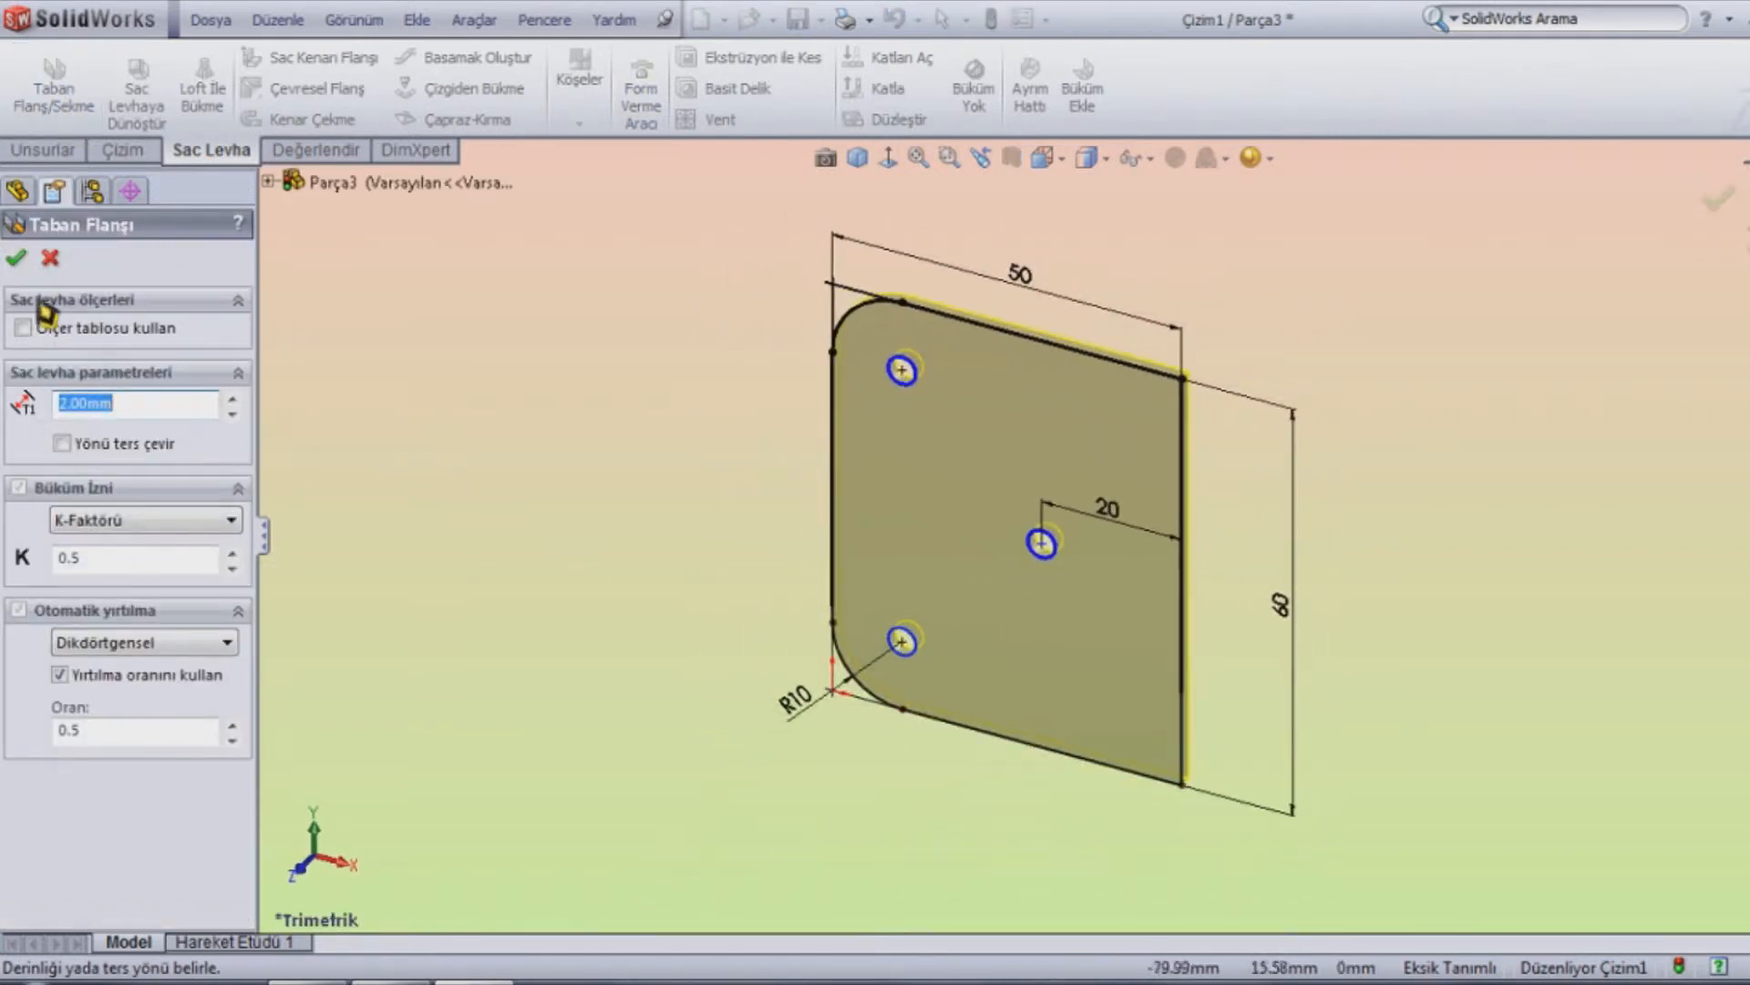
{"action": "left_click", "coordinate": [15, 258]}
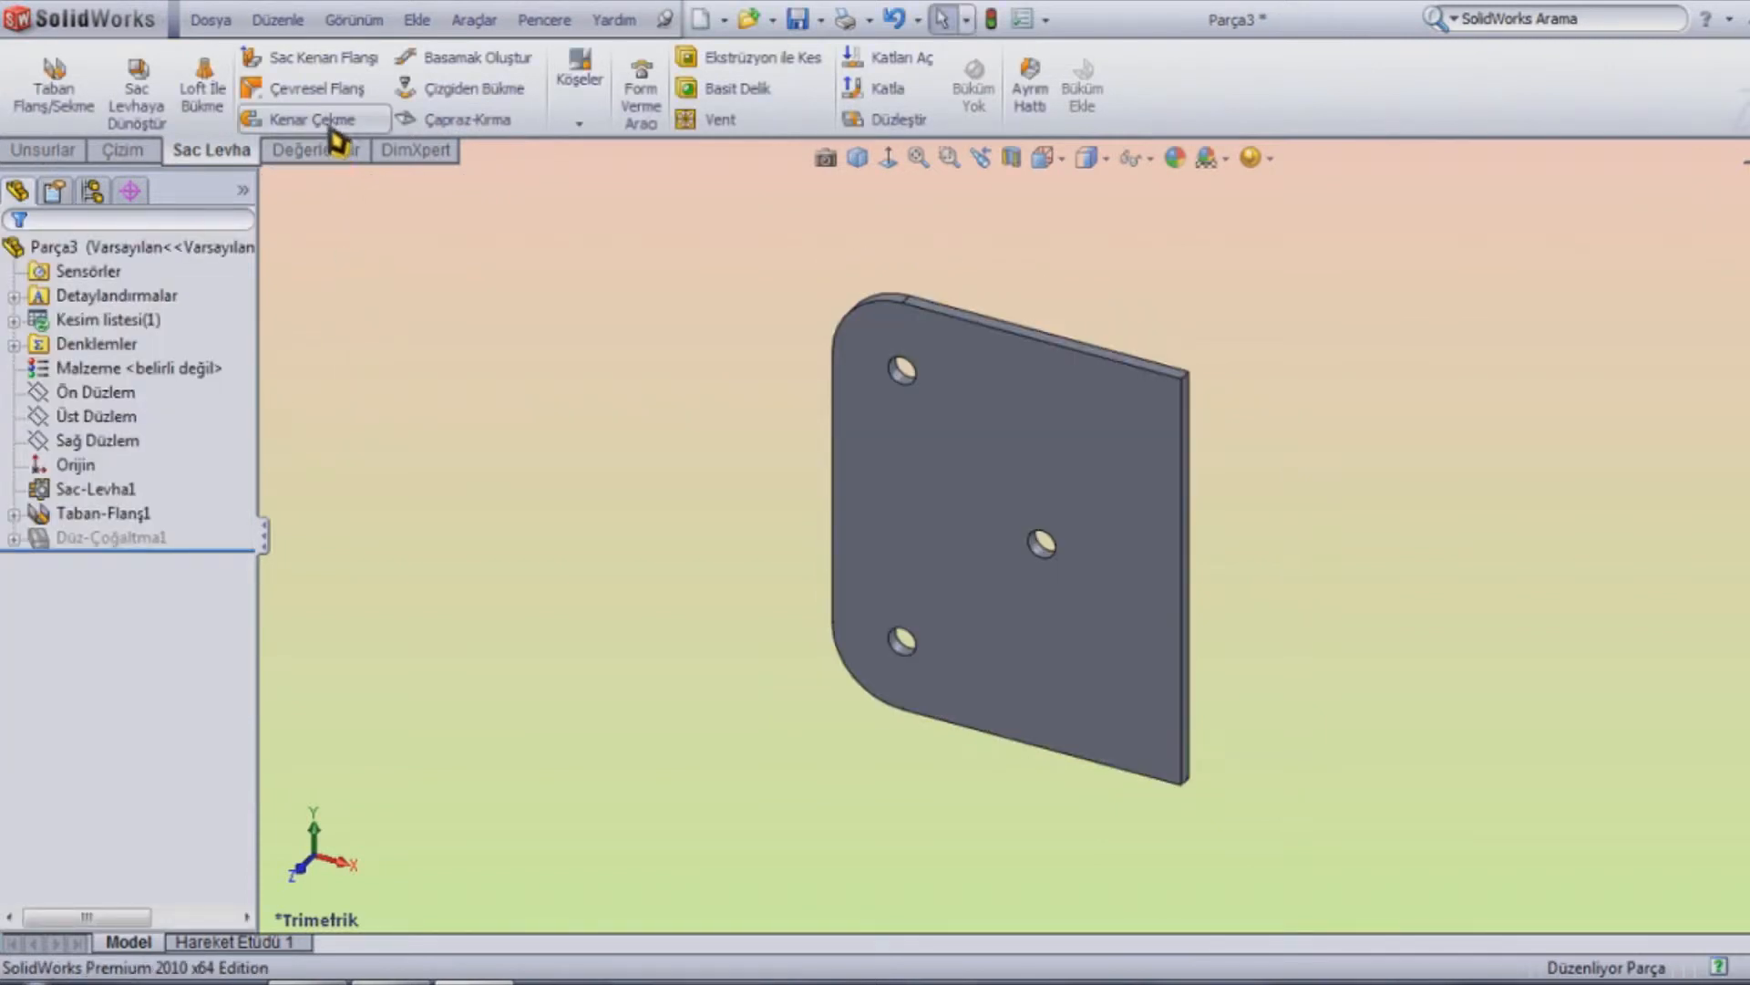
Add a rolled hem along the plate's straight vertical edge opposite the rounded corners, with a 305-degree angle and 3.10 mm radius
{"action": "left_click", "coordinate": [333, 123]}
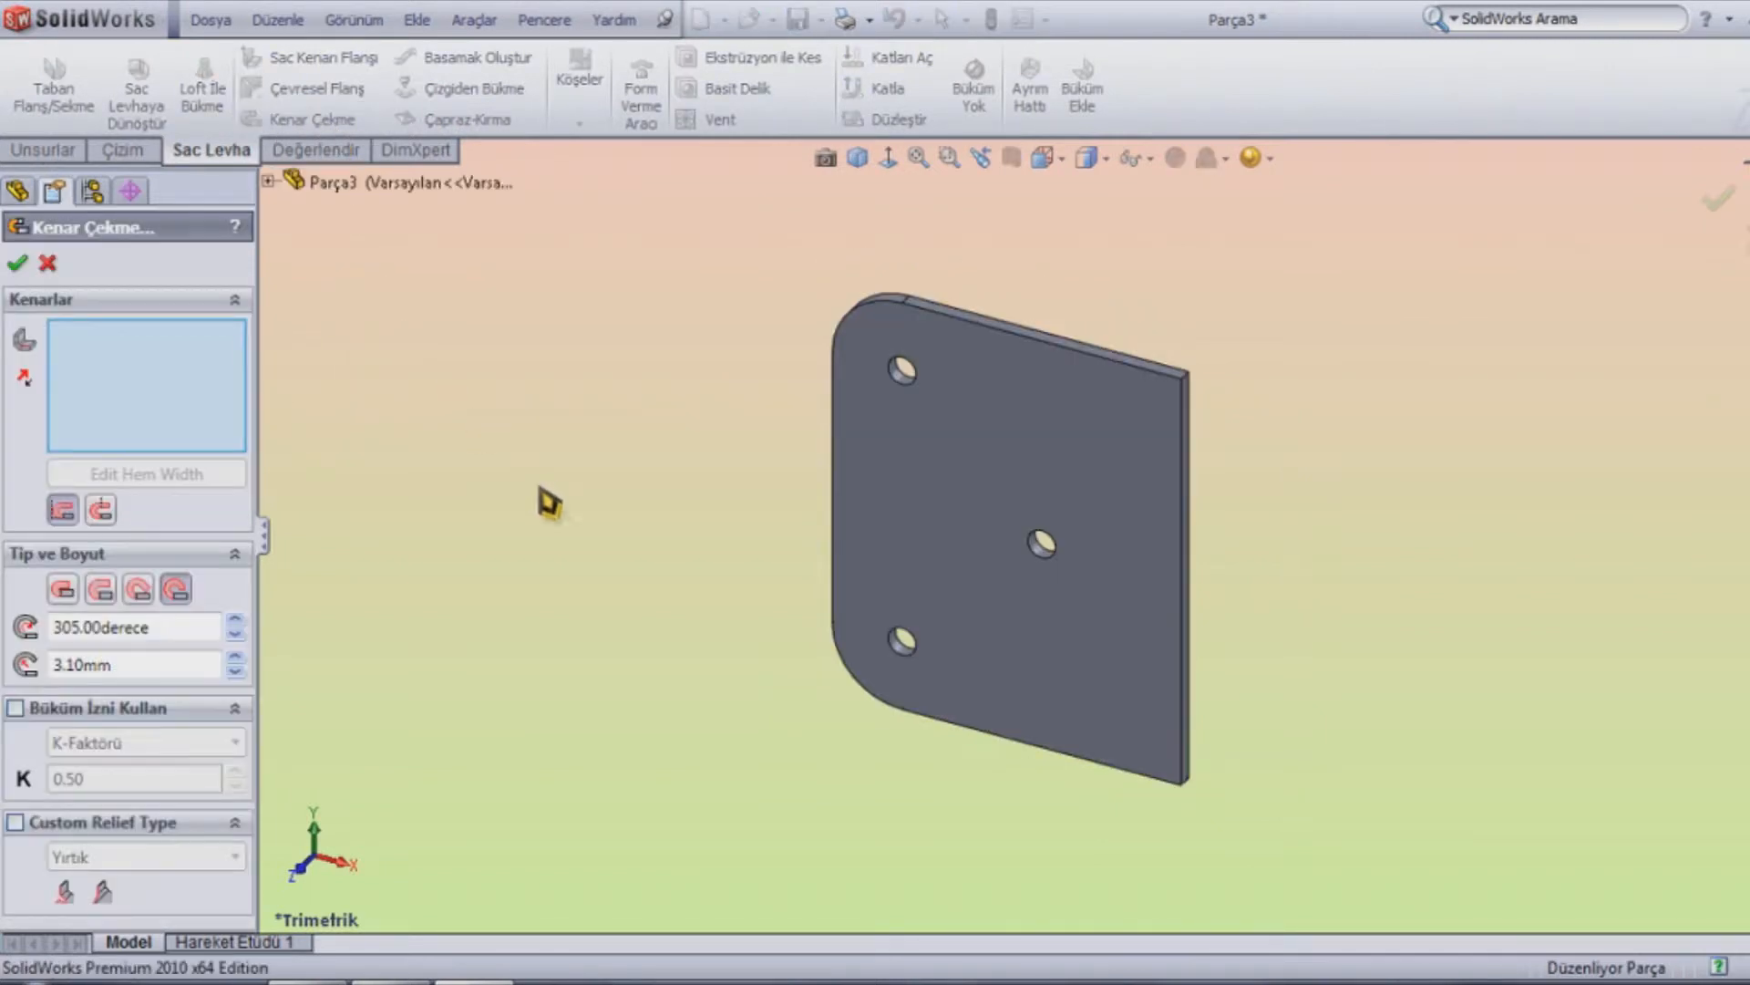
{"action": "scroll", "coordinate": [1271, 743], "scroll_direction": "down", "scroll_amount": 5}
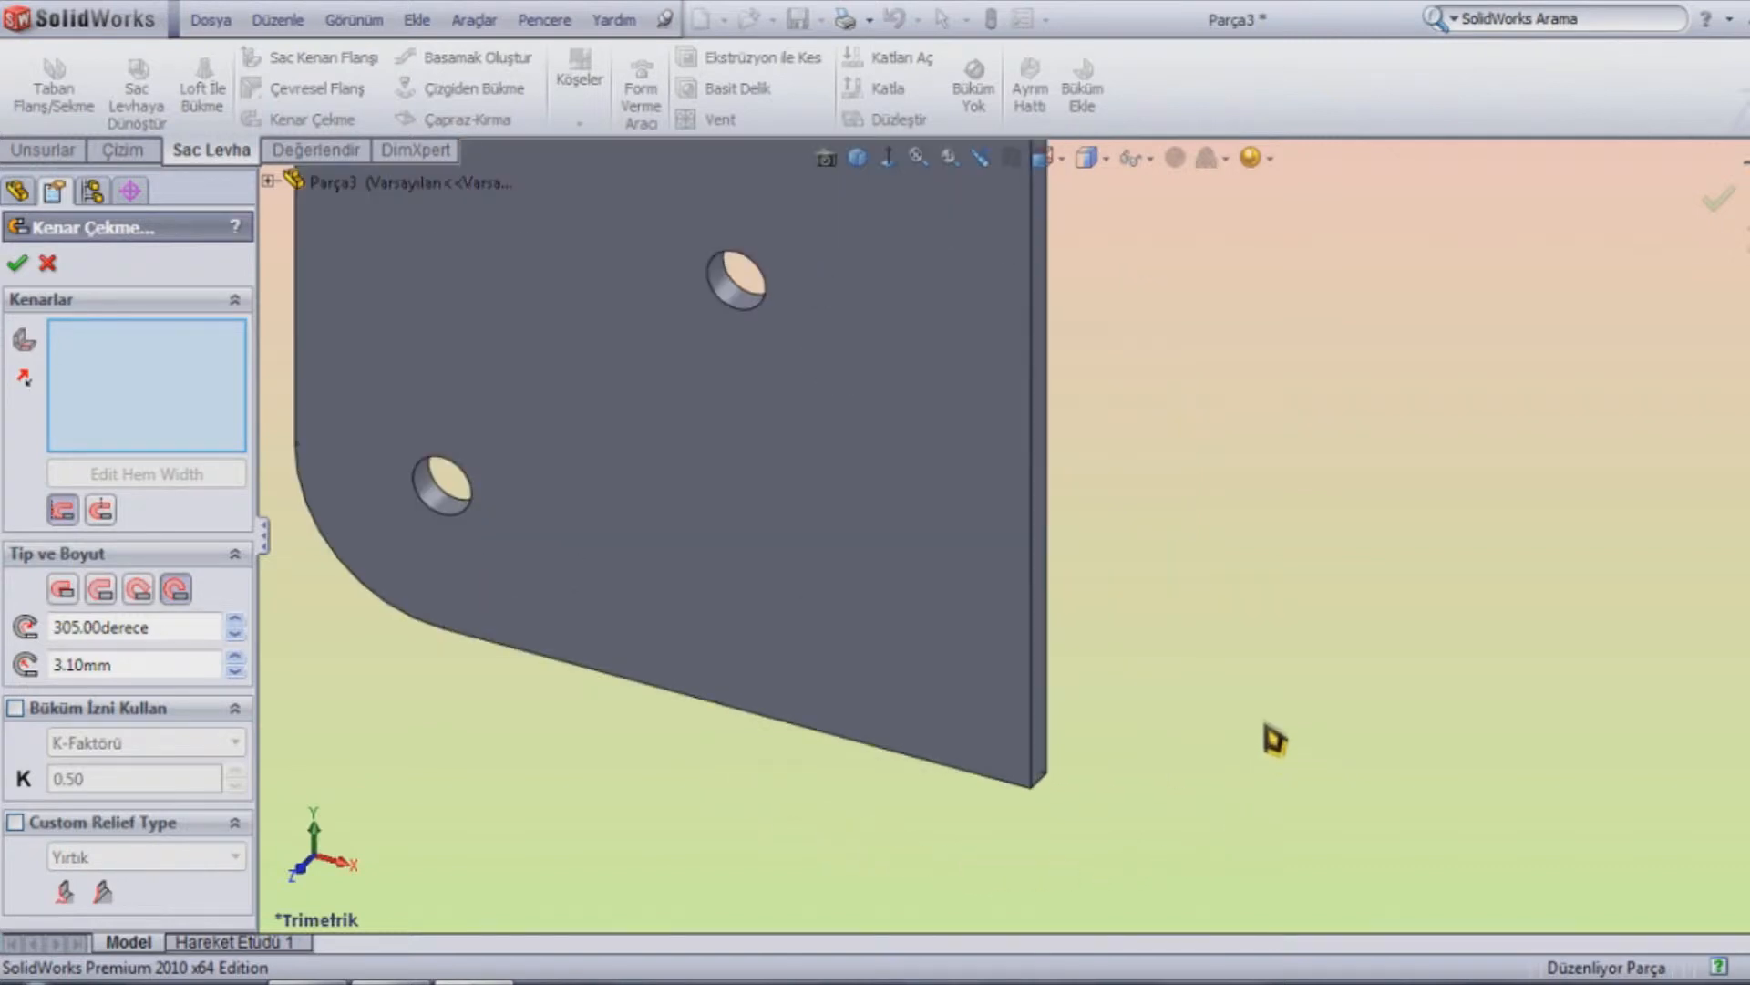
{"action": "scroll", "coordinate": [1178, 615], "scroll_direction": "up", "scroll_amount": 5}
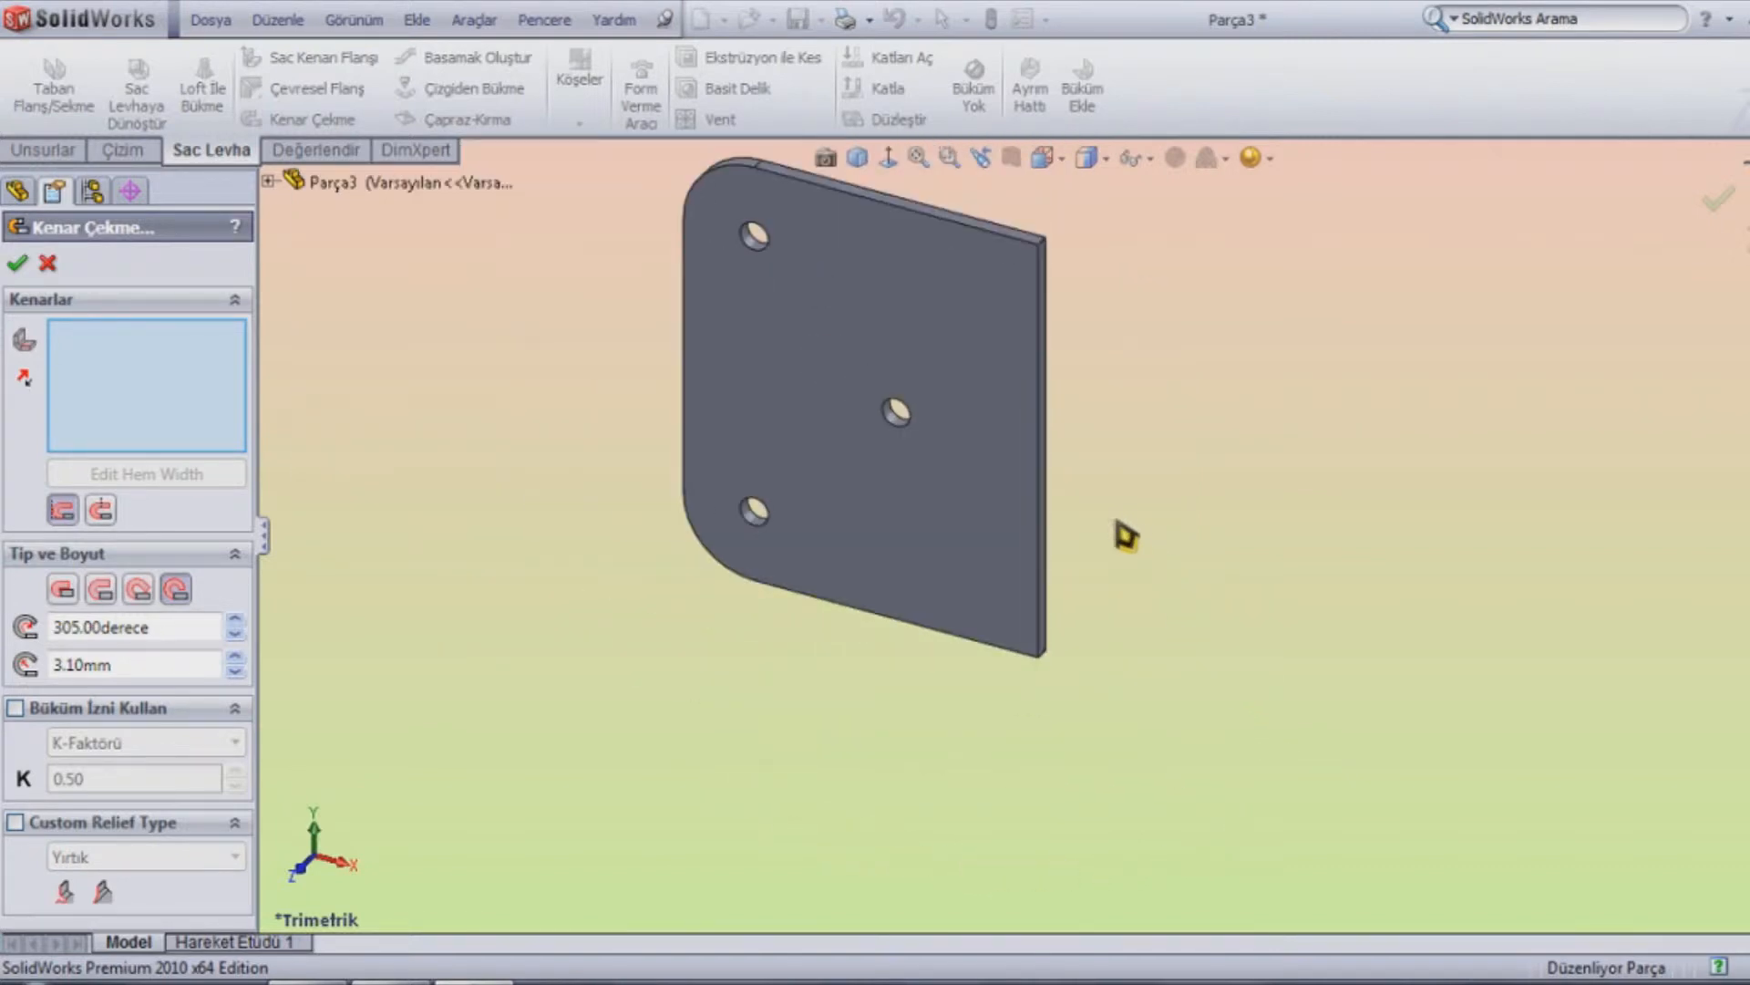
{"action": "left_click", "coordinate": [1039, 540]}
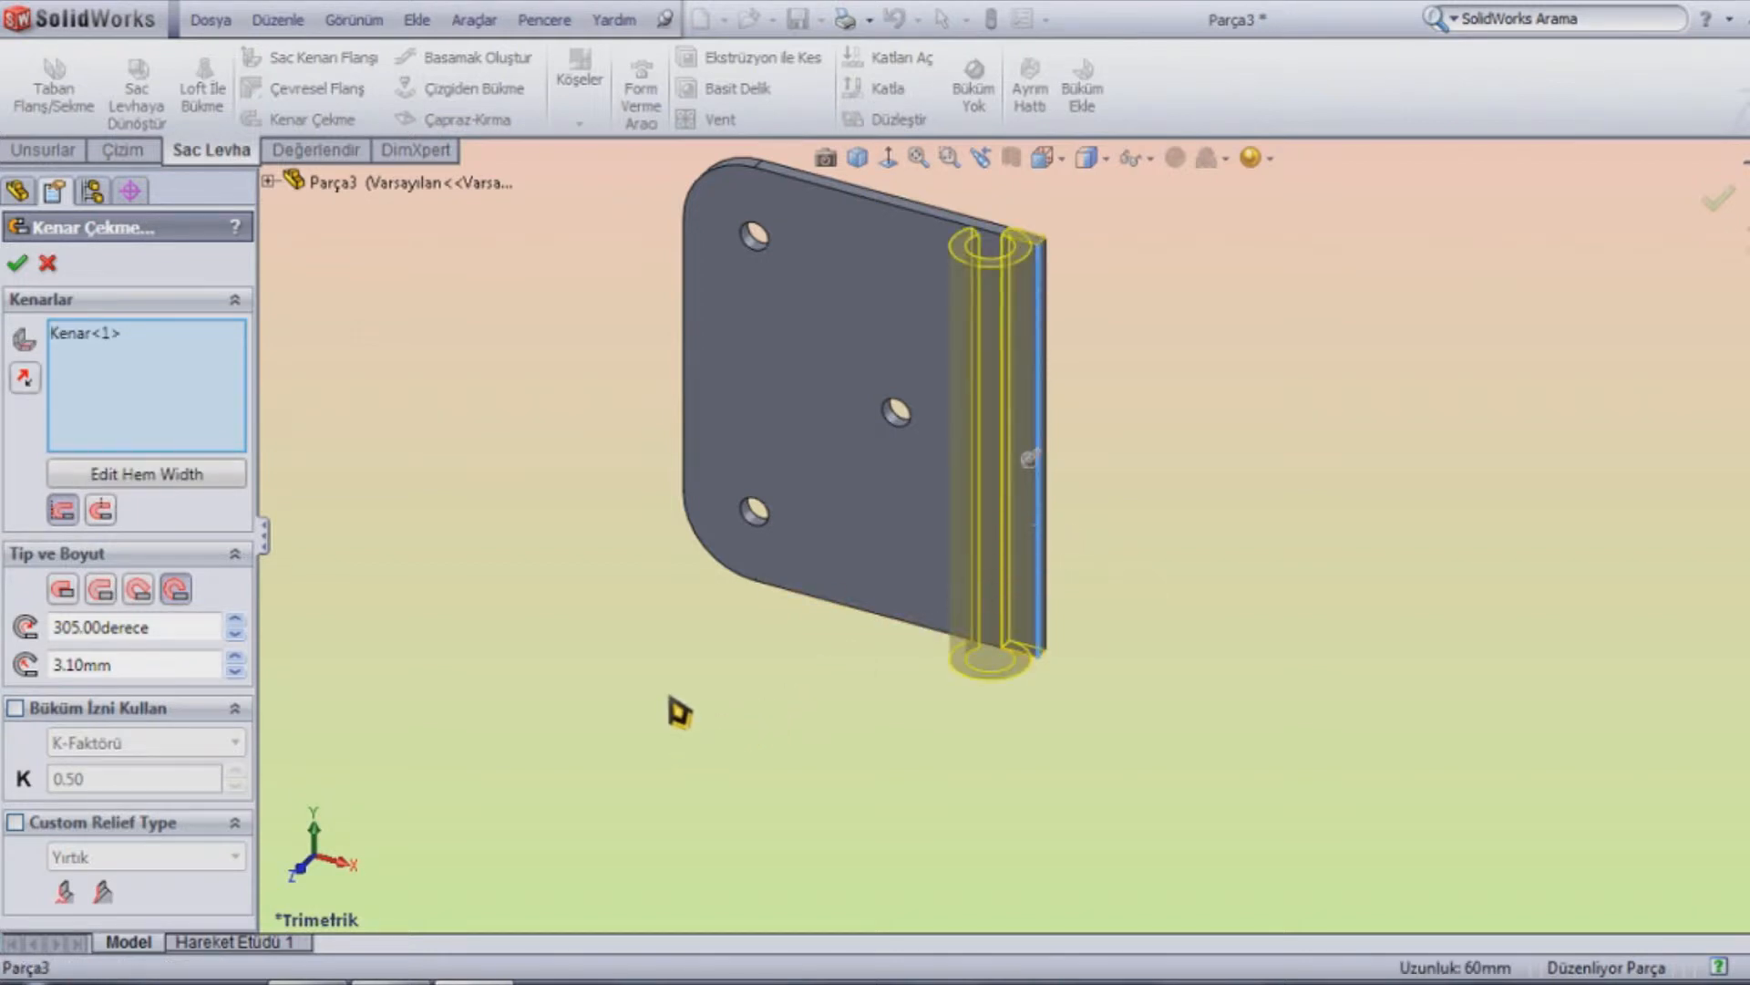
{"action": "left_click", "coordinate": [167, 673]}
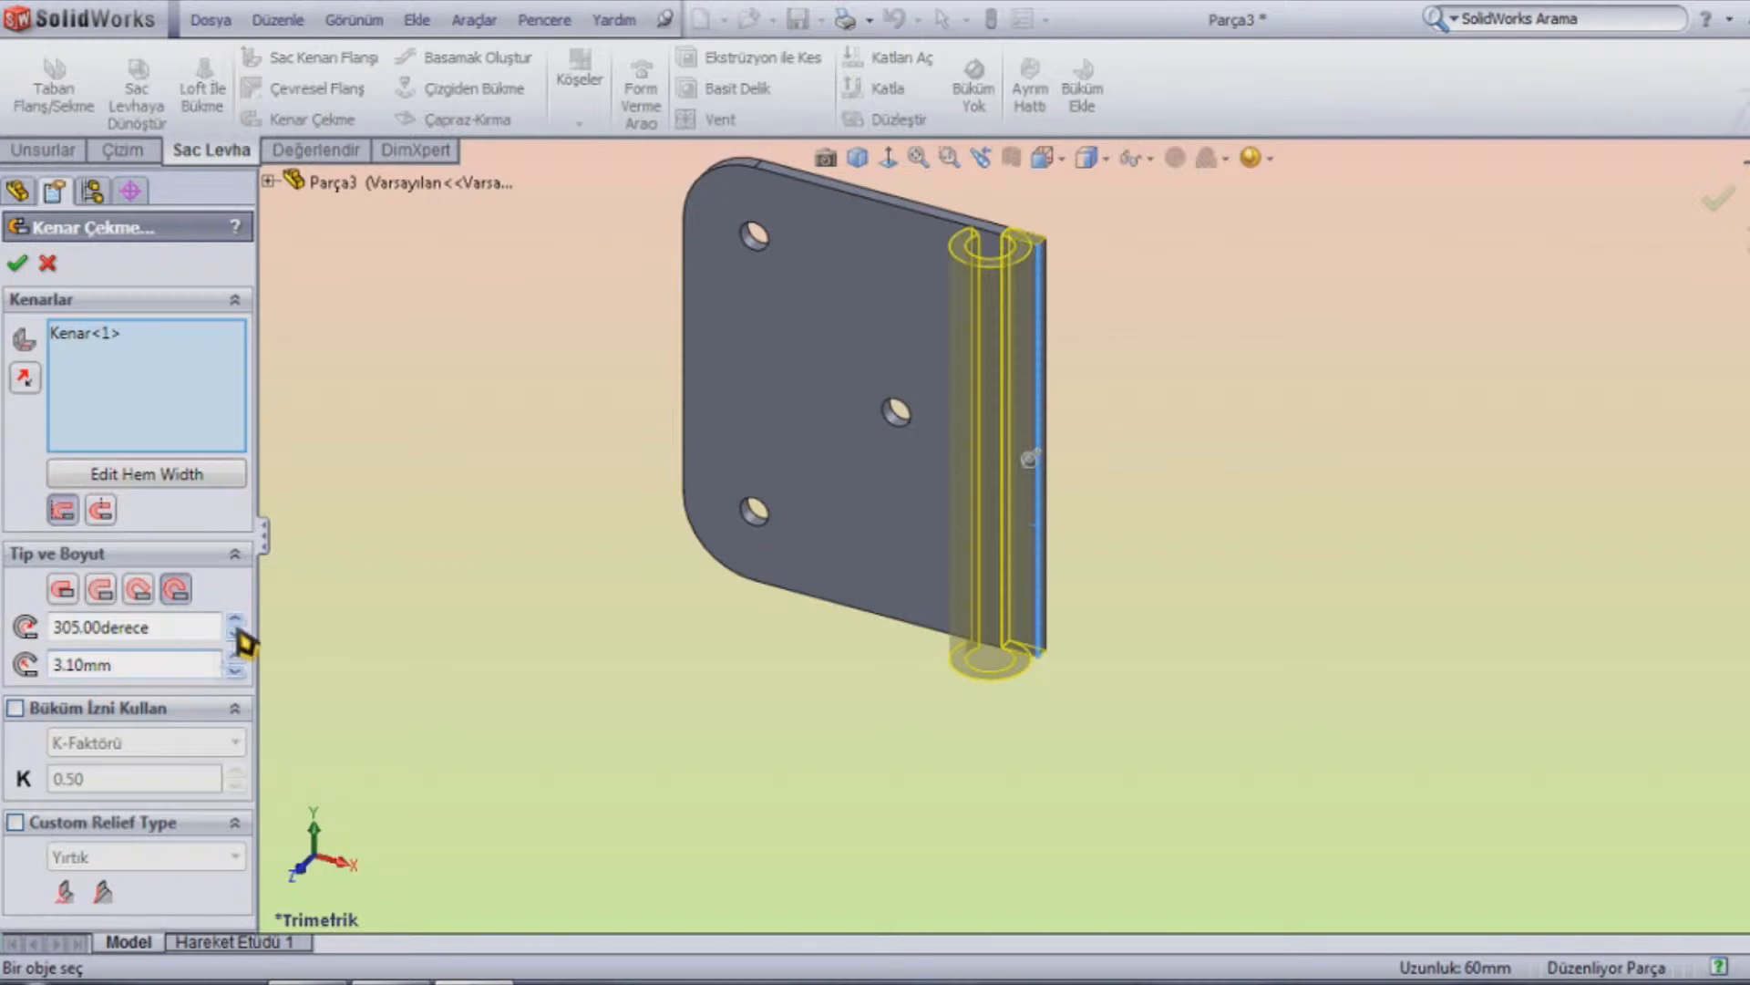
{"action": "scroll", "coordinate": [960, 401], "scroll_direction": "up", "scroll_amount": 3}
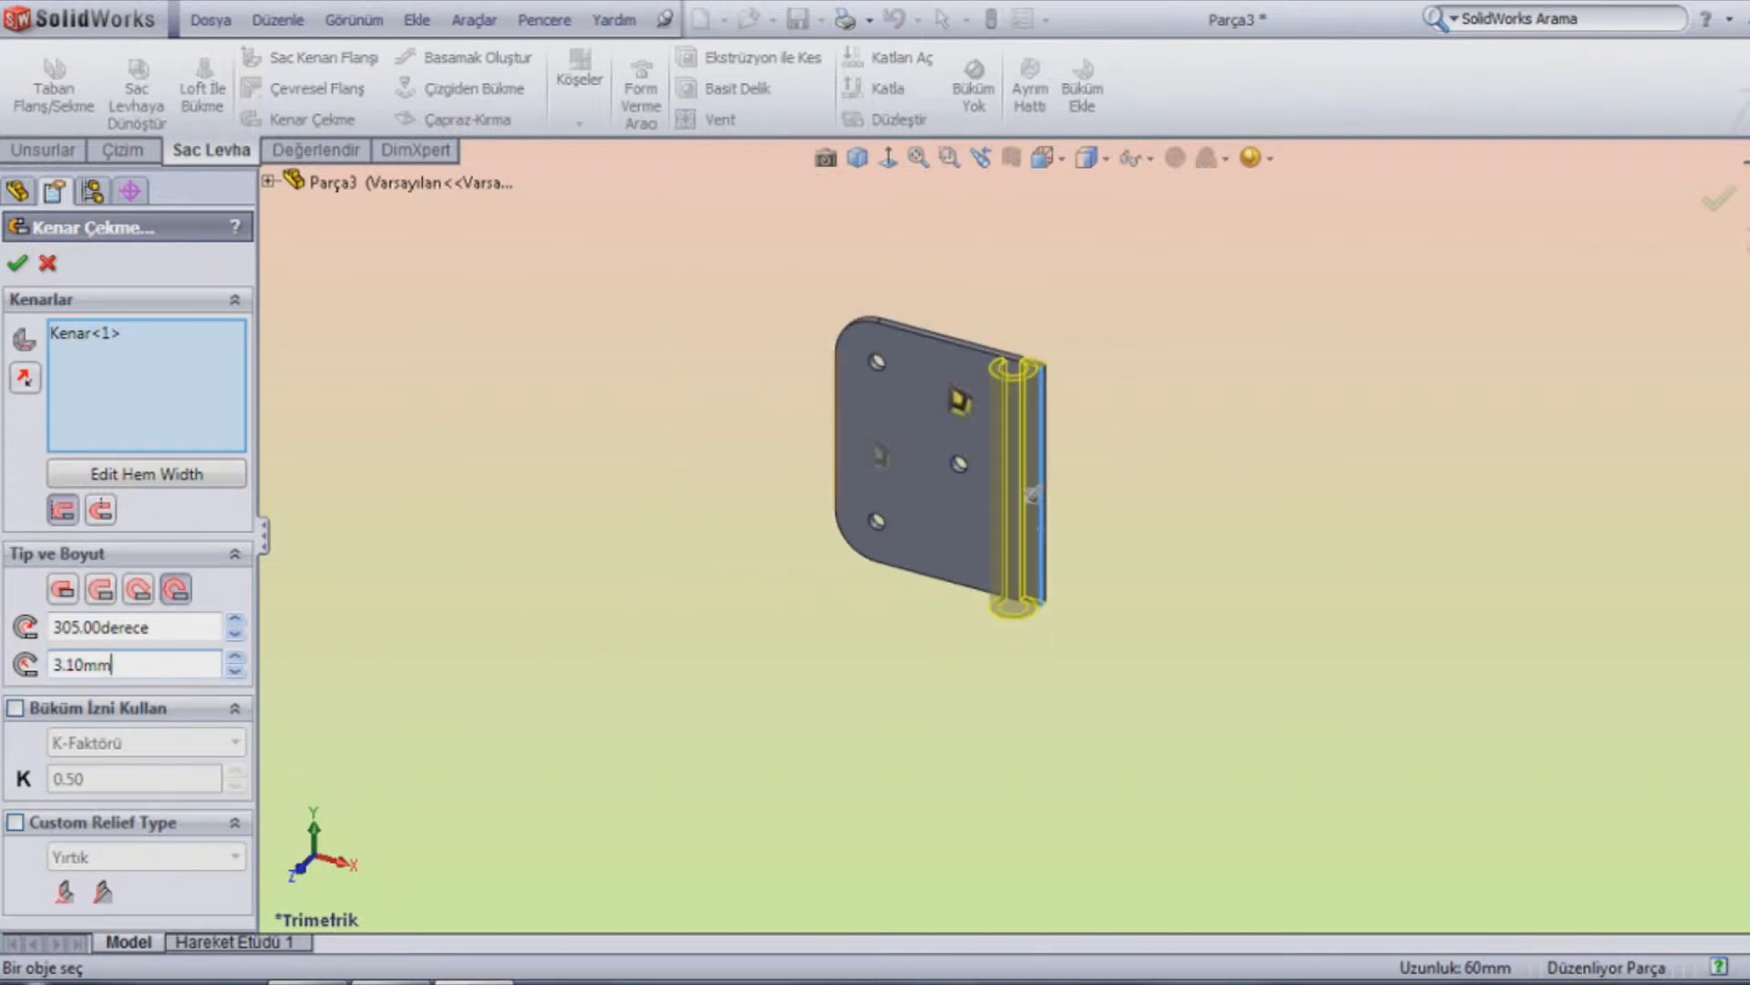
{"action": "middle_click_drag", "start_coordinate": [1048, 310], "coordinate": [1041, 554]}
{"action": "scroll", "coordinate": [1033, 468], "scroll_direction": "down", "scroll_amount": 6}
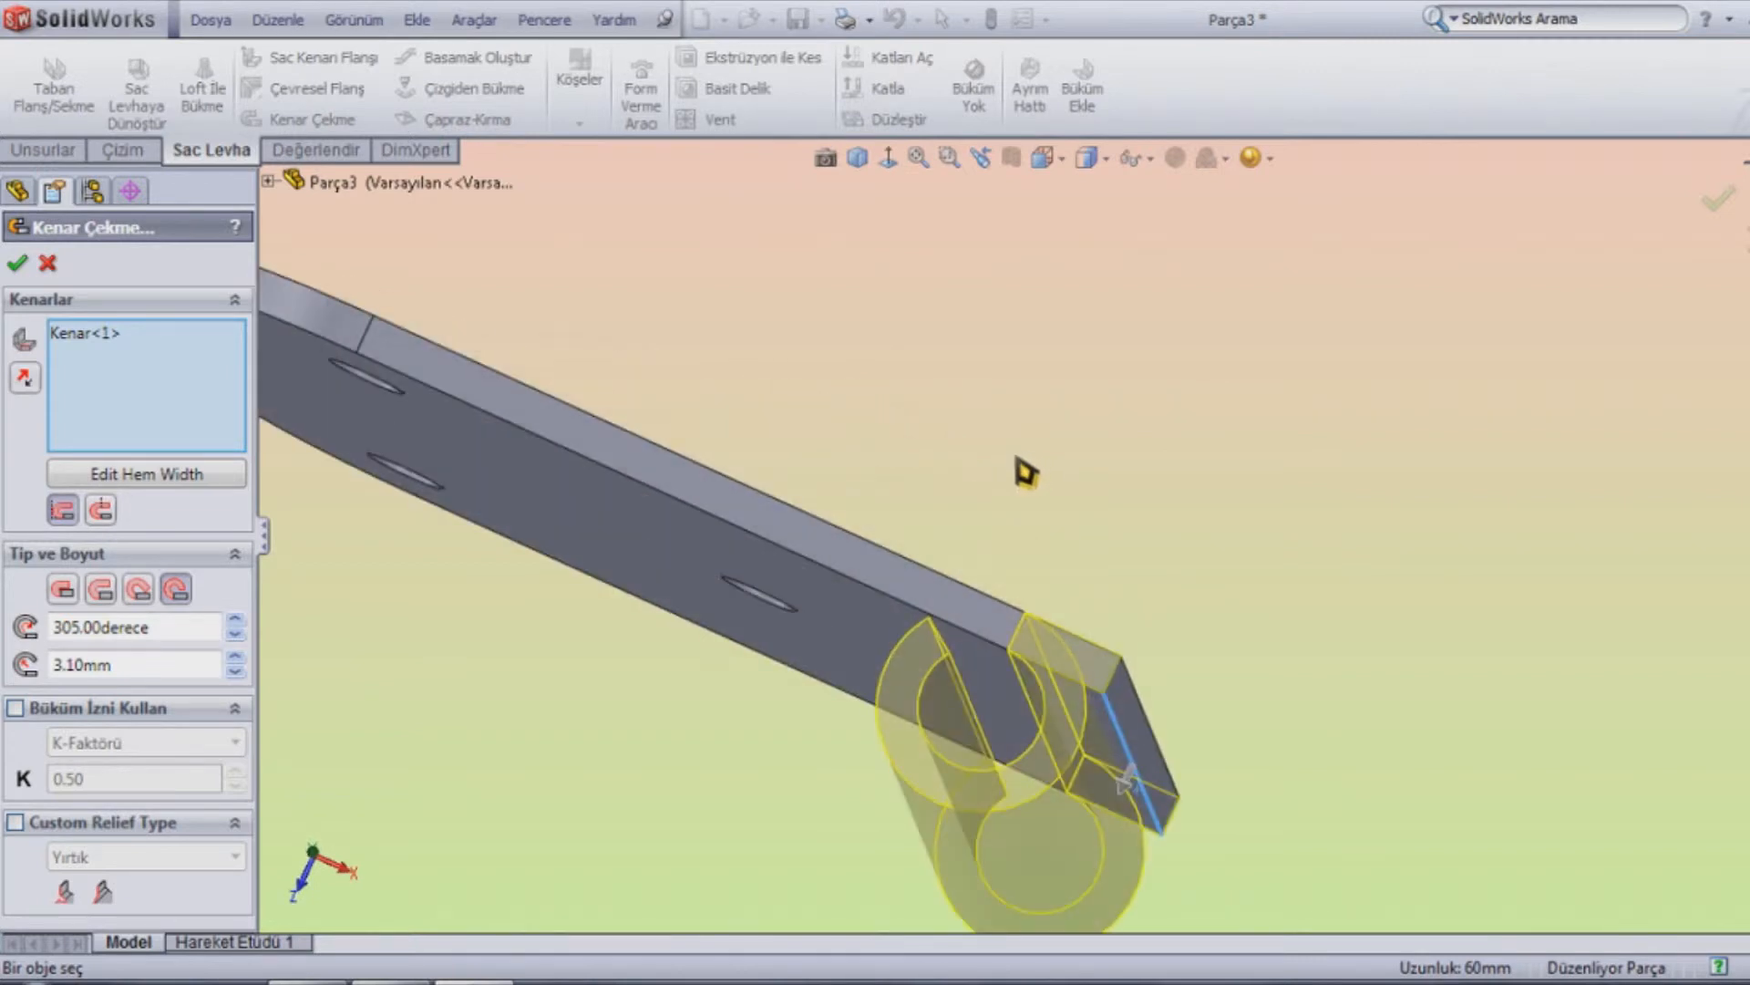
{"action": "left_click", "coordinate": [236, 635]}
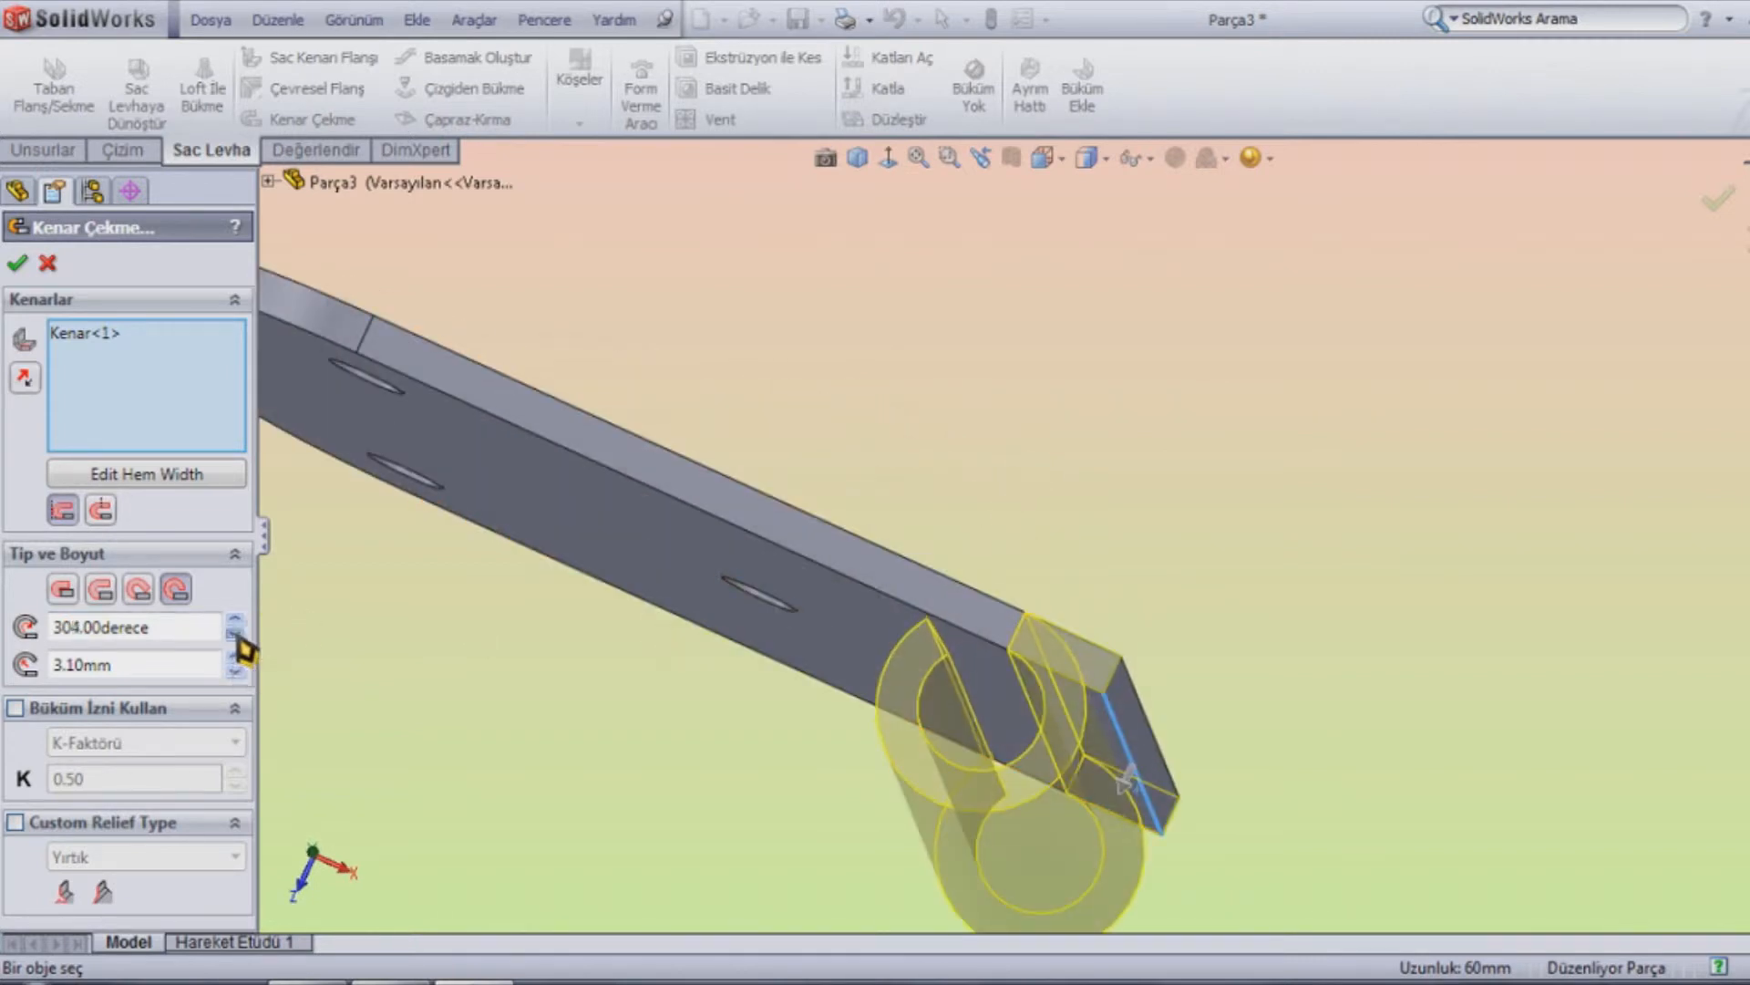
{"action": "mouse_move", "coordinate": [506, 614]}
{"action": "middle_mouse_down"}
{"action": "mouse_move", "coordinate": [509, 656]}
{"action": "mouse_move", "coordinate": [512, 637]}
{"action": "middle_mouse_up"}
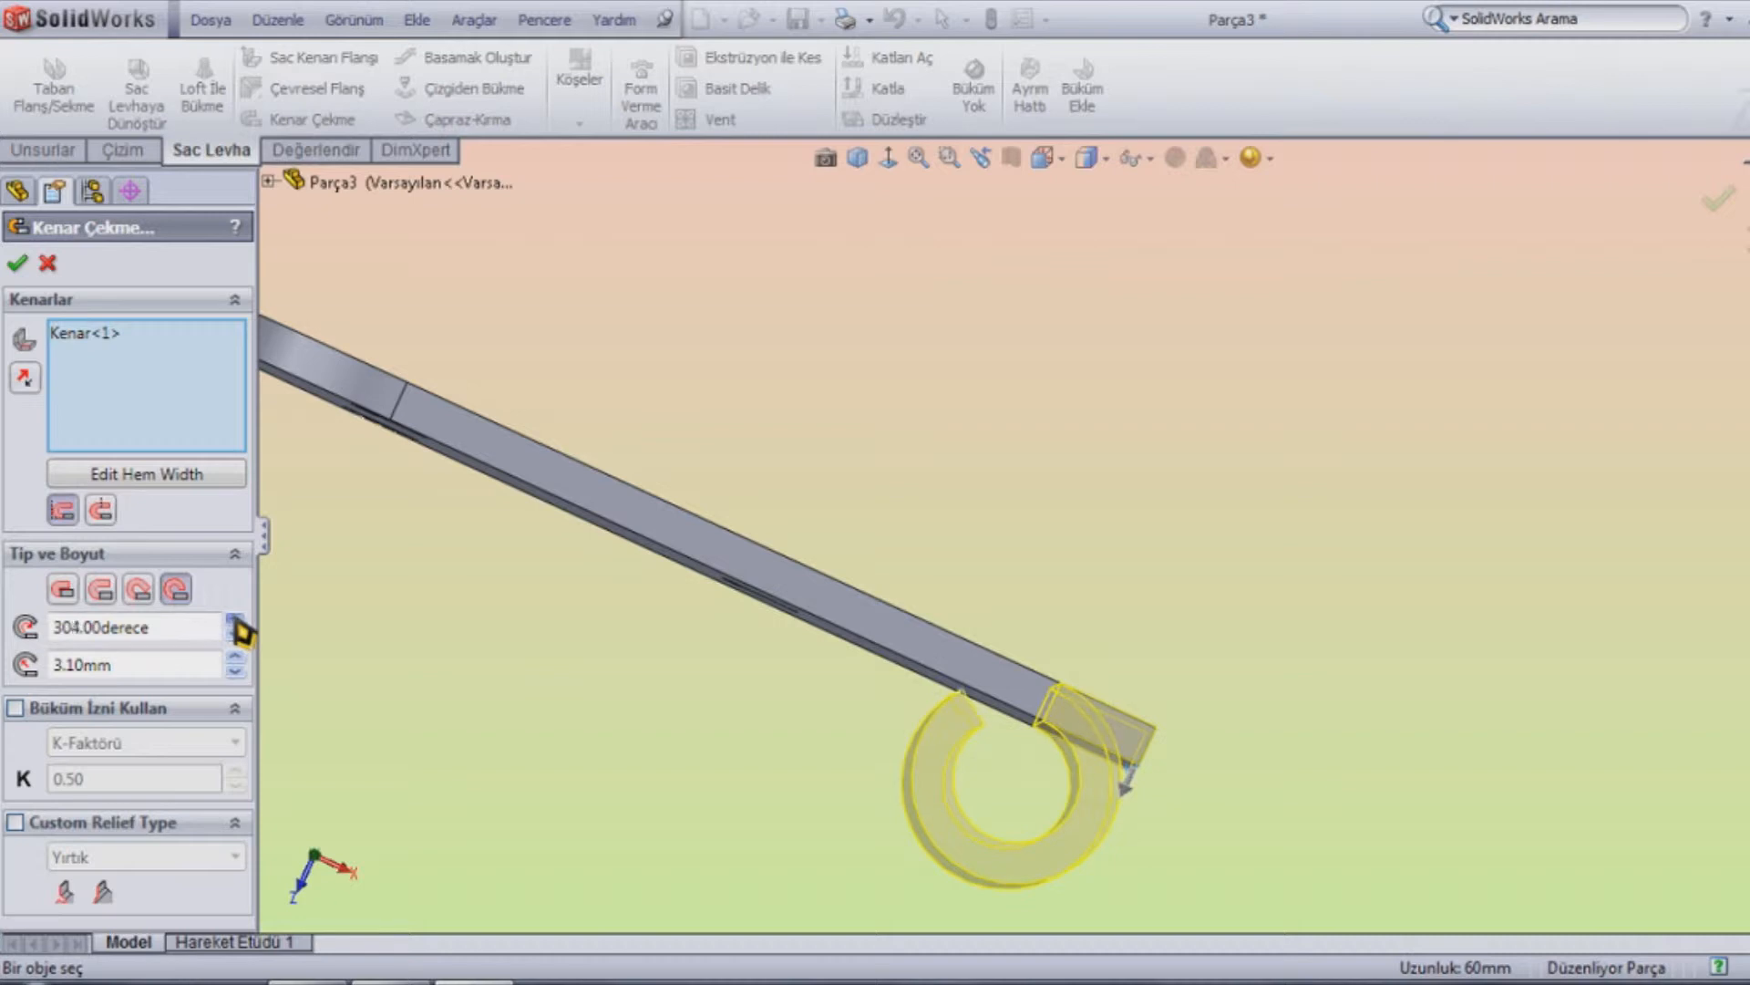
{"action": "middle_click_drag", "start_coordinate": [758, 707], "coordinate": [747, 693]}
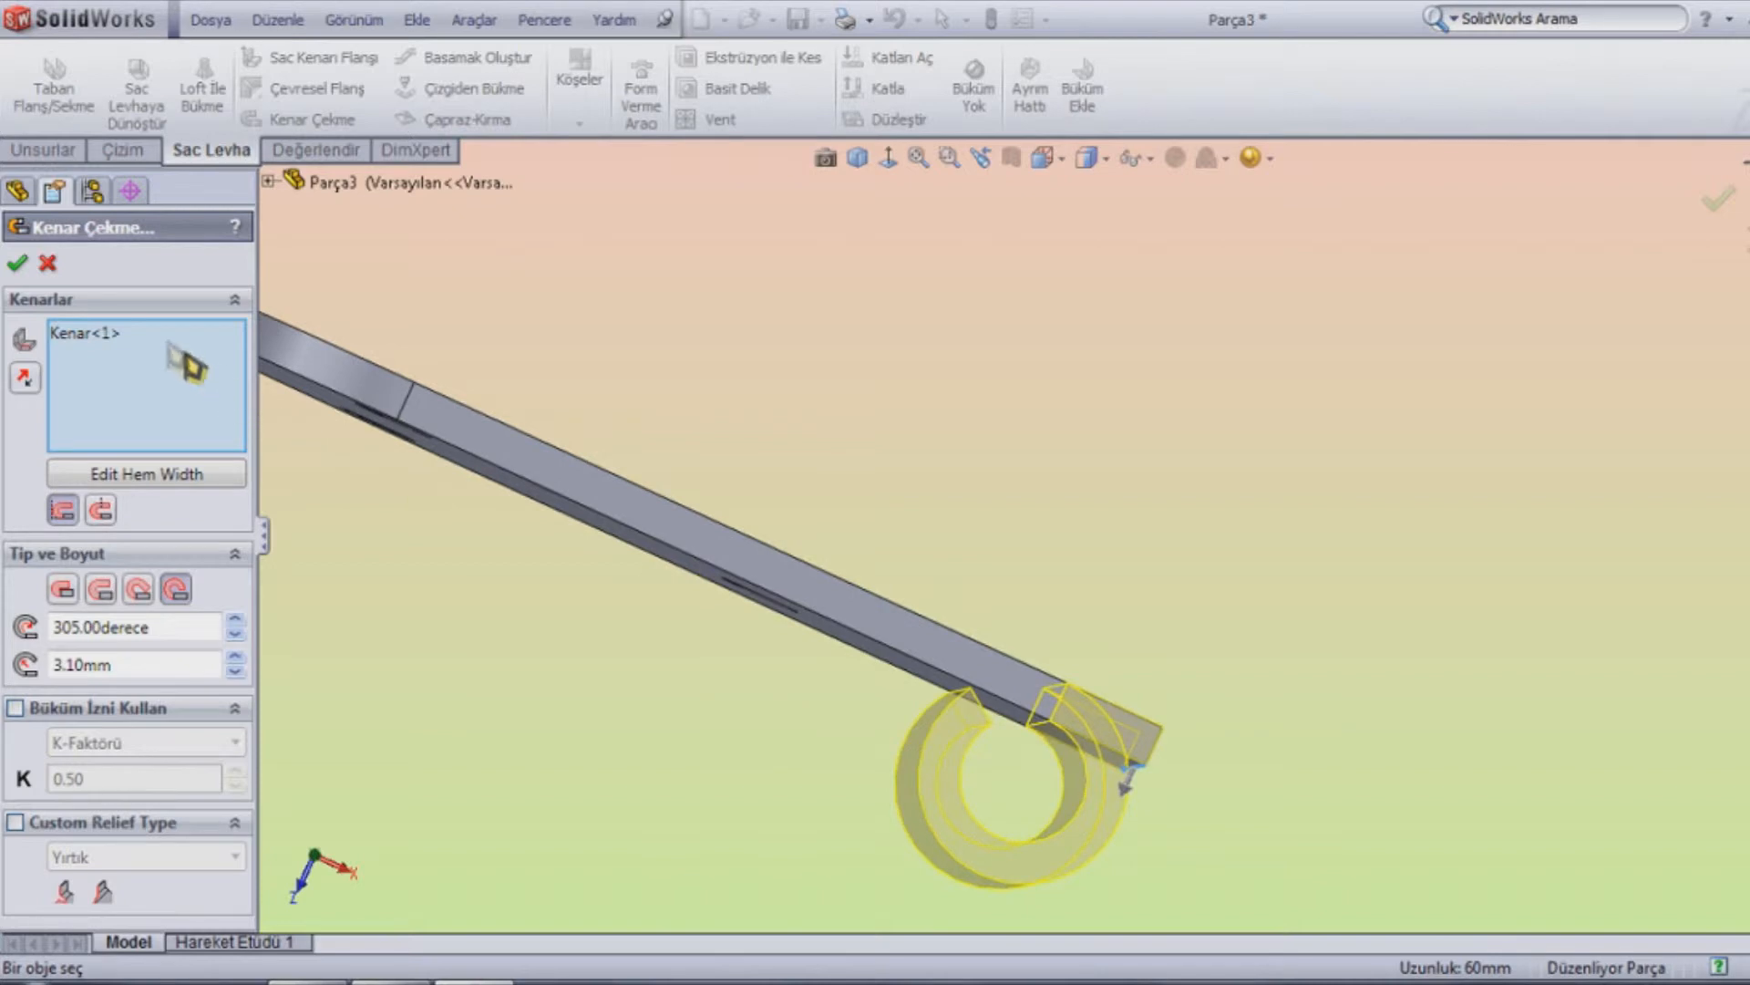
{"action": "left_click", "coordinate": [17, 265]}
{"action": "middle_click_drag", "start_coordinate": [664, 715], "coordinate": [656, 701]}
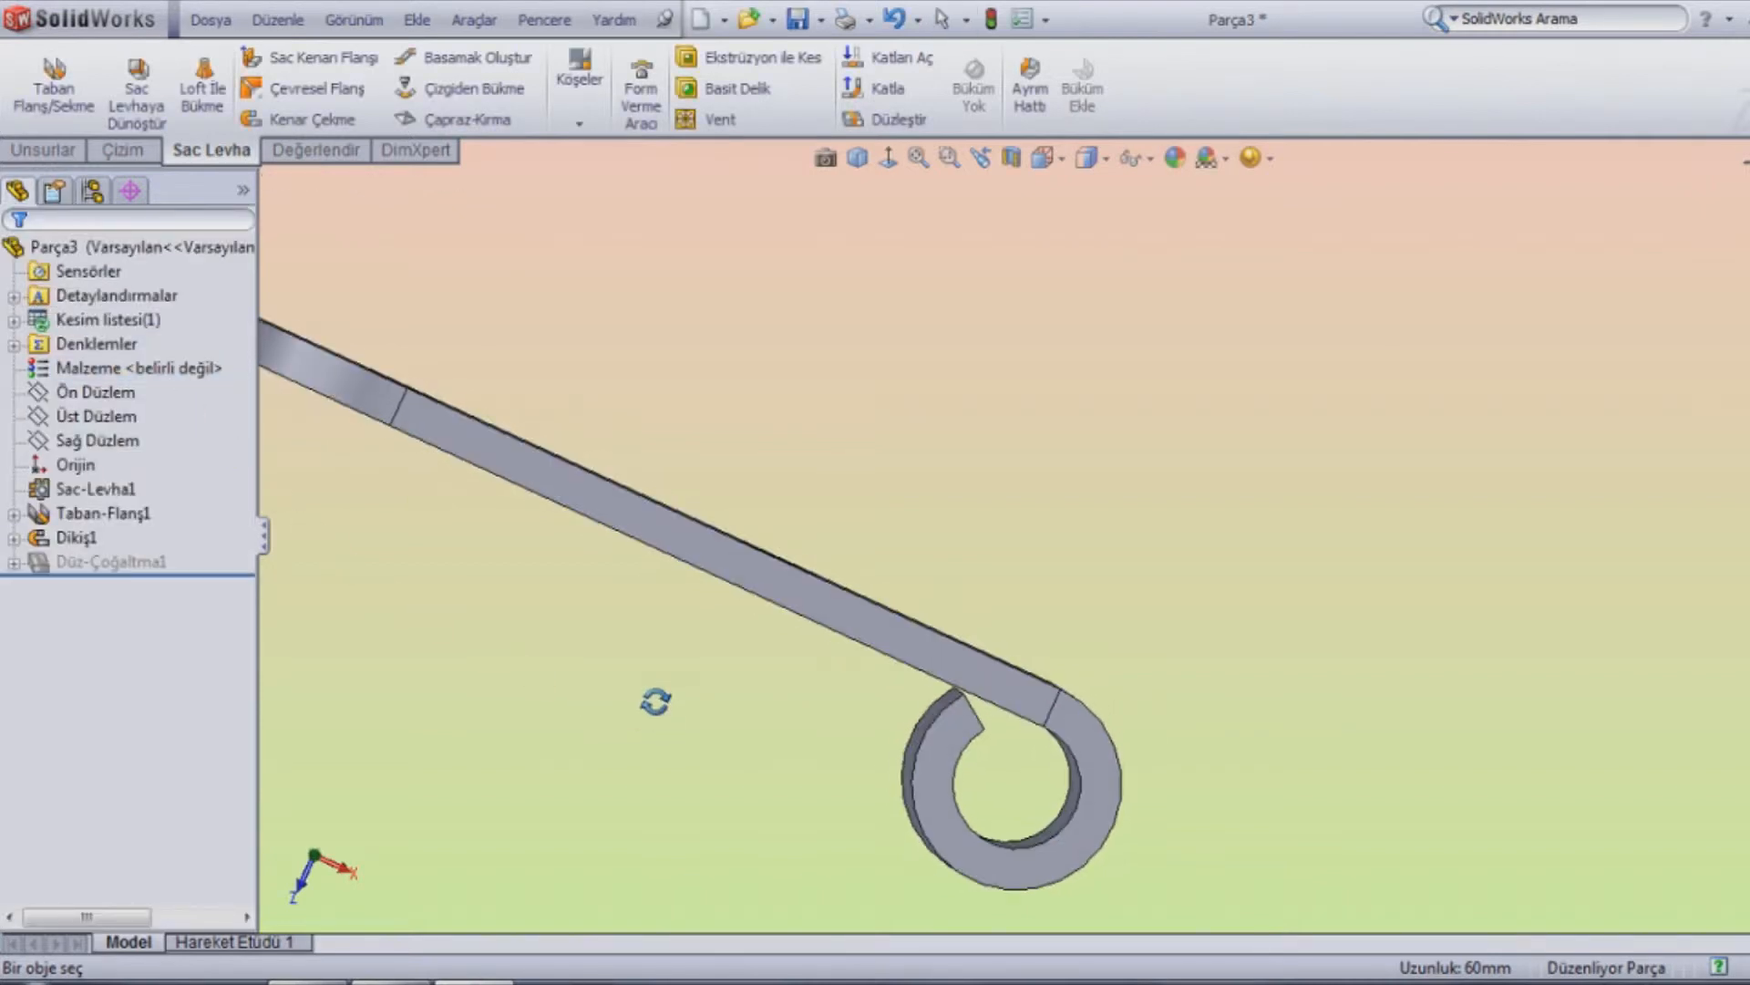
Show the hinge plate in dimetric view and save the part as Parça3 on the desktop
{"action": "left_click", "coordinate": [857, 160]}
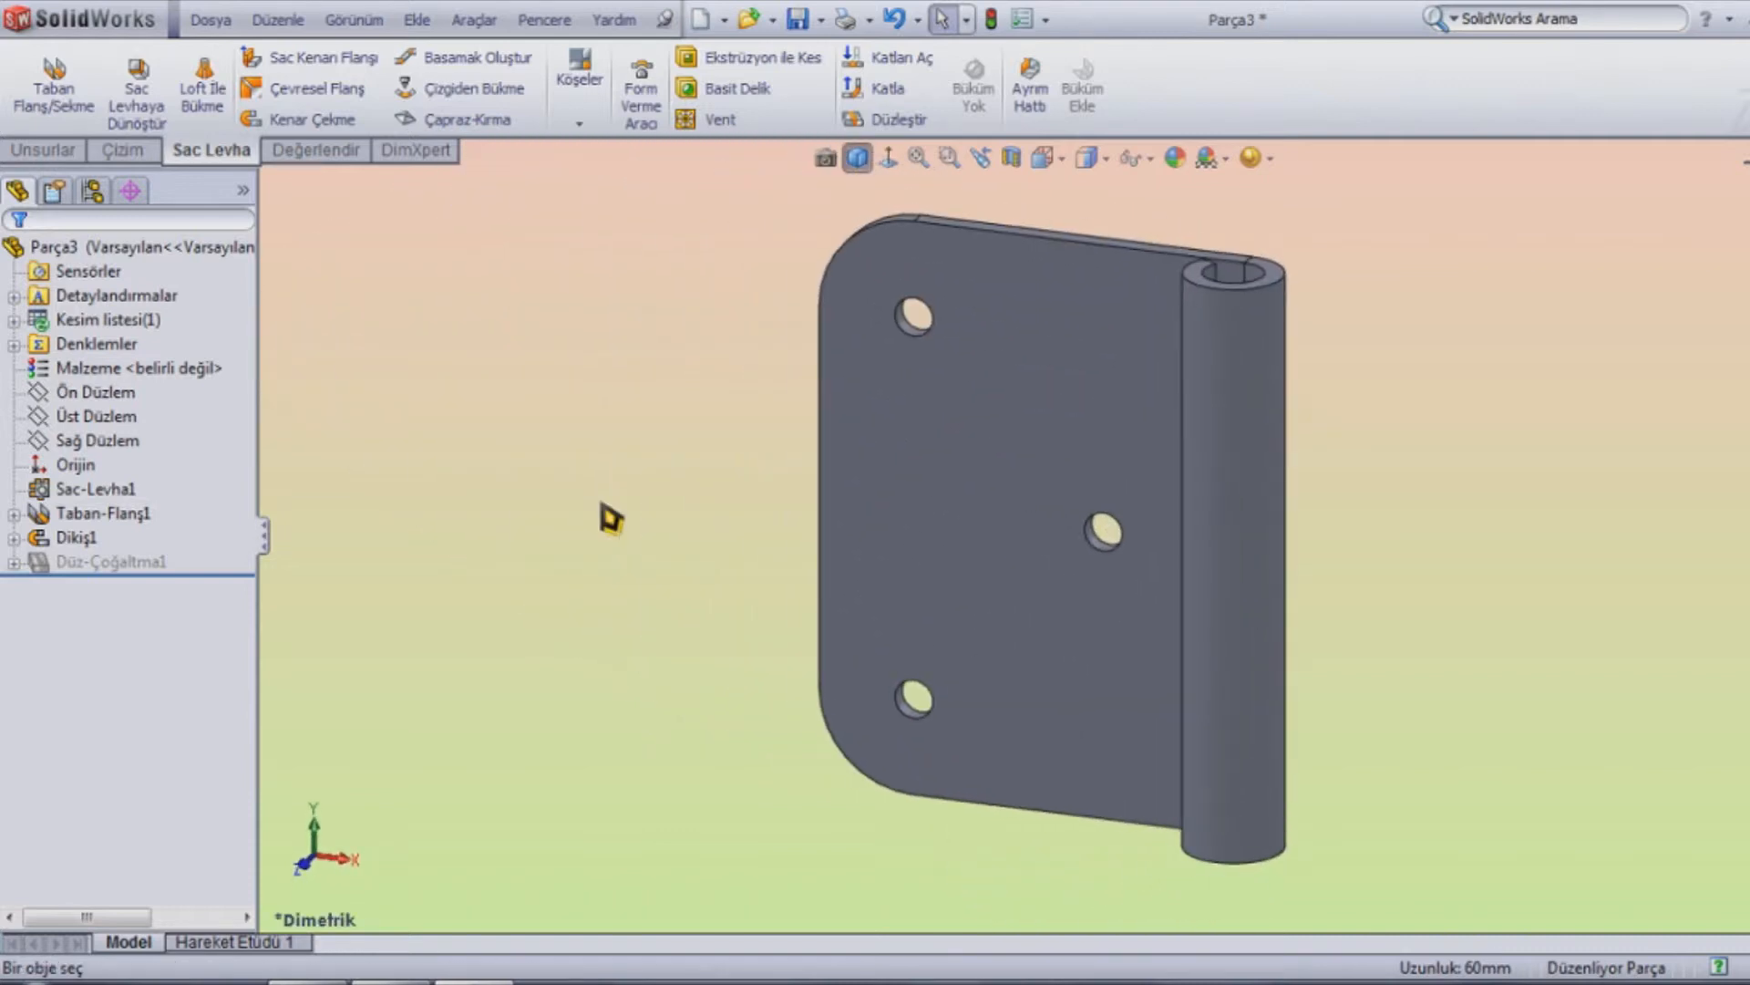
{"action": "left_click", "coordinate": [800, 22]}
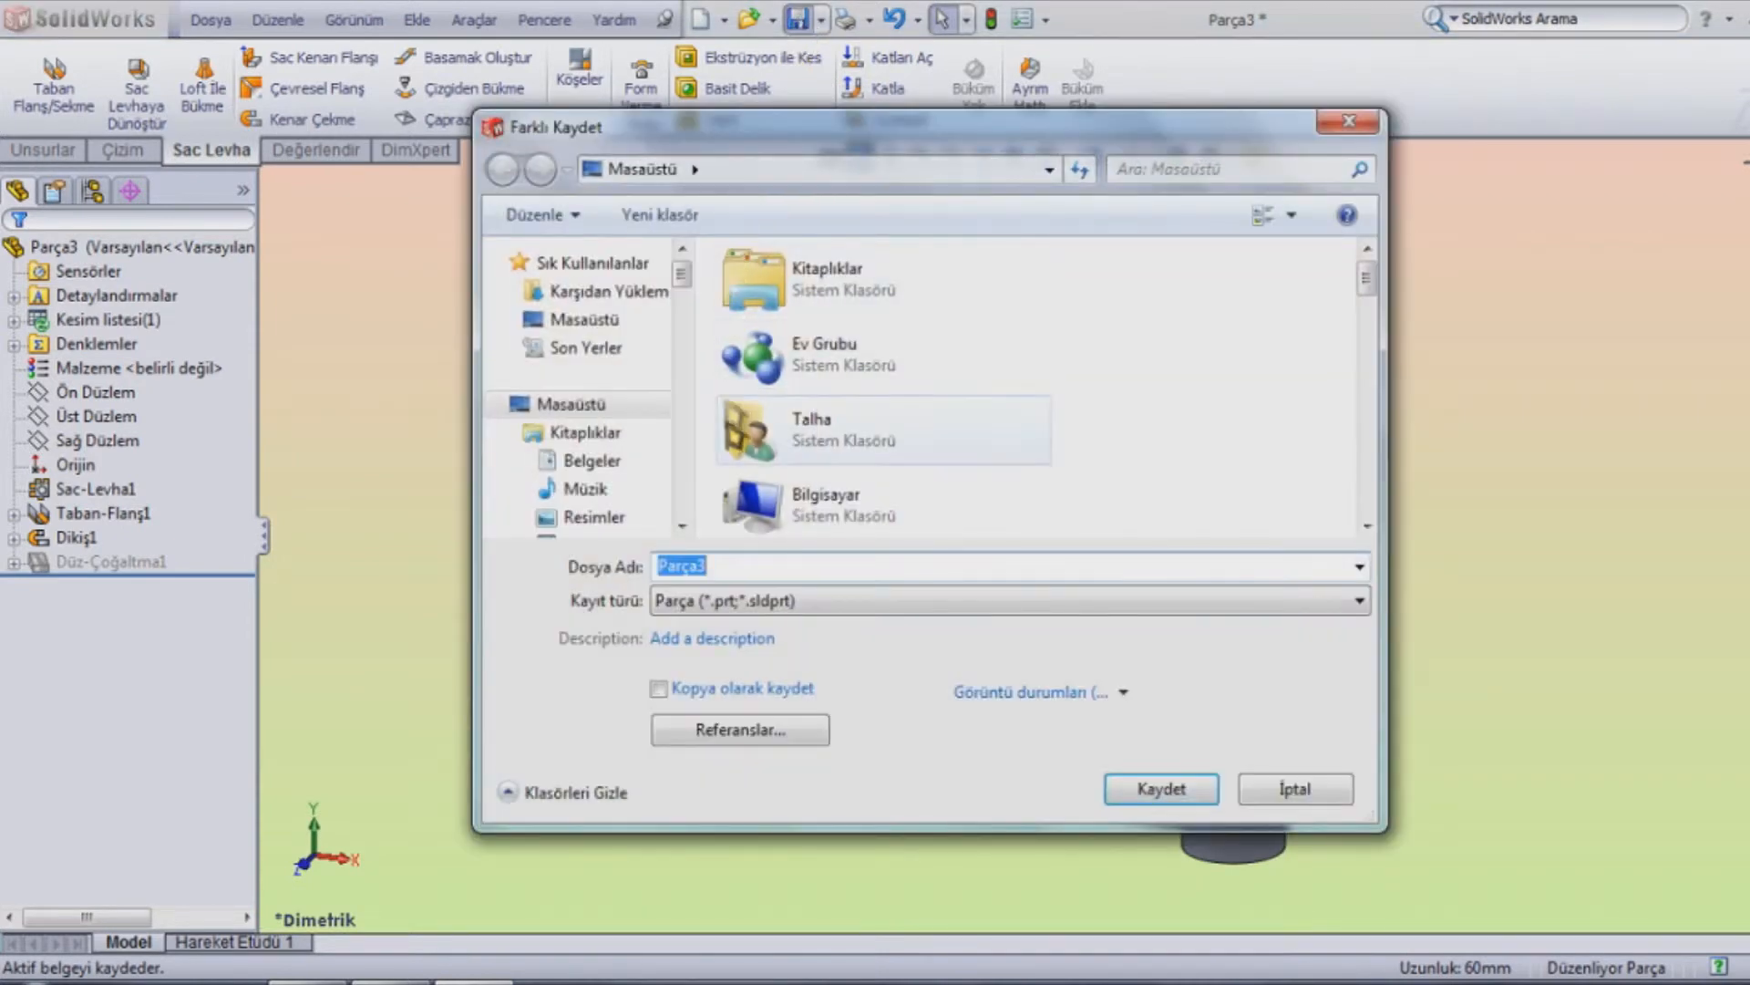
{"action": "left_click", "coordinate": [1175, 791]}
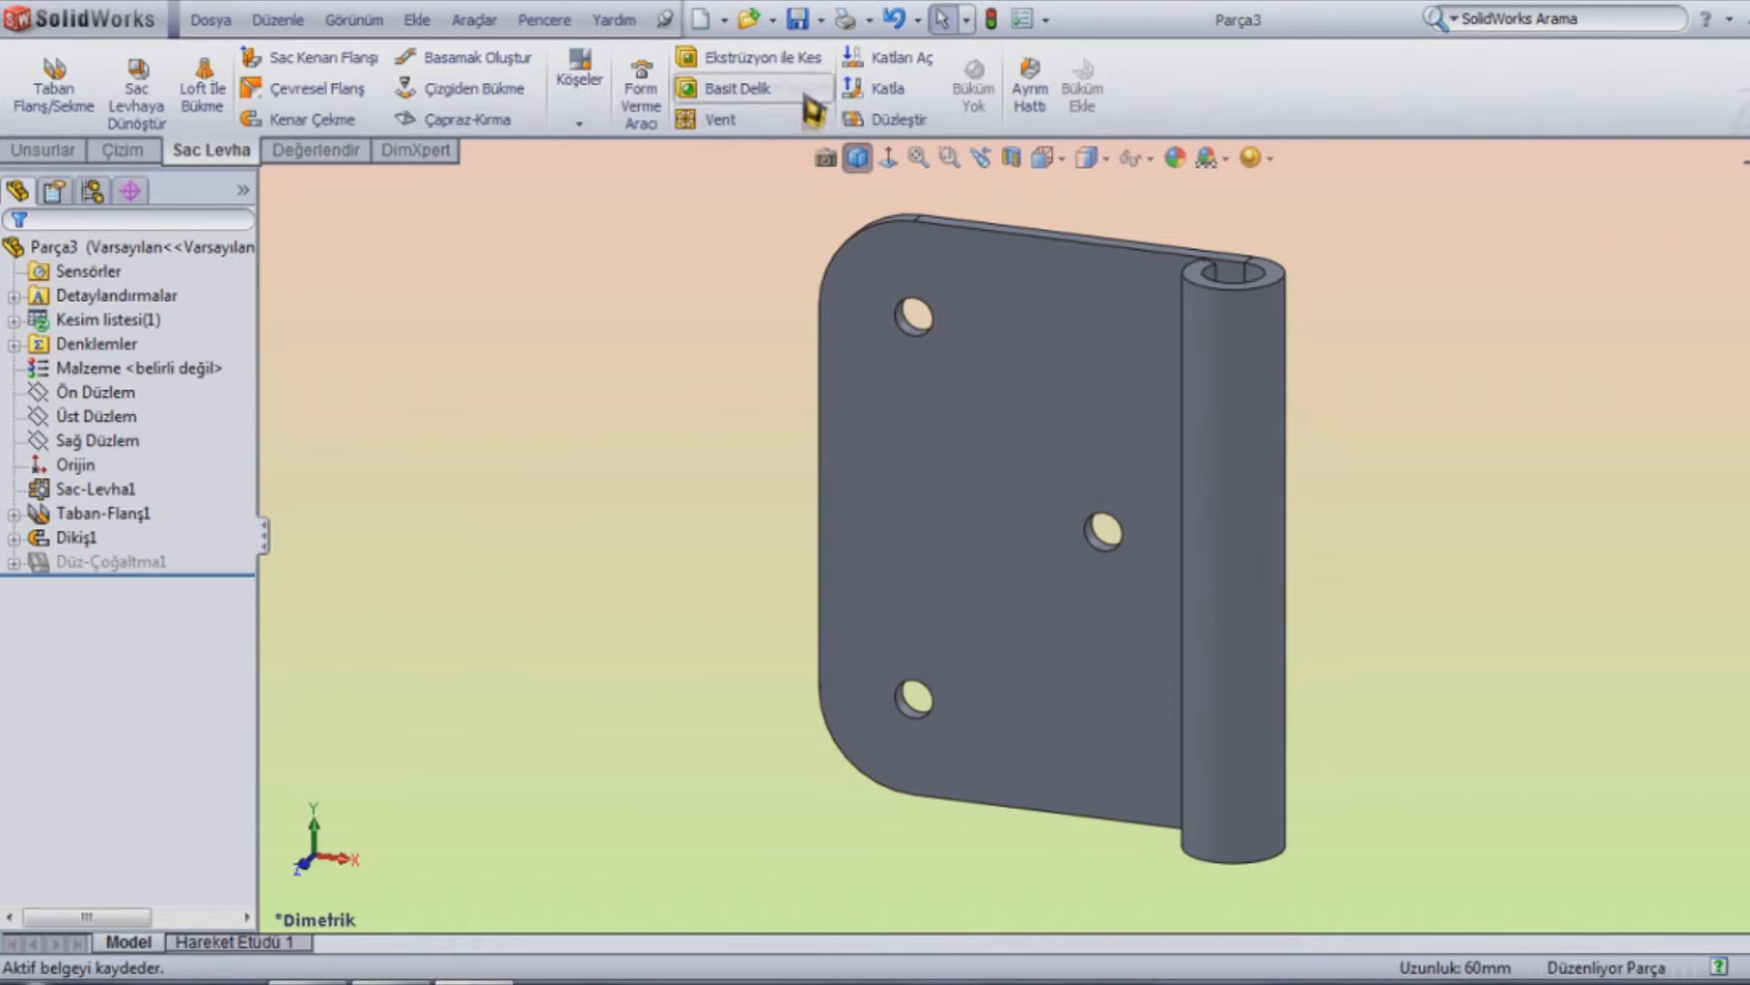
Create a new assembly and place the domed pin Parça2 as its first component
{"action": "left_click", "coordinate": [701, 20]}
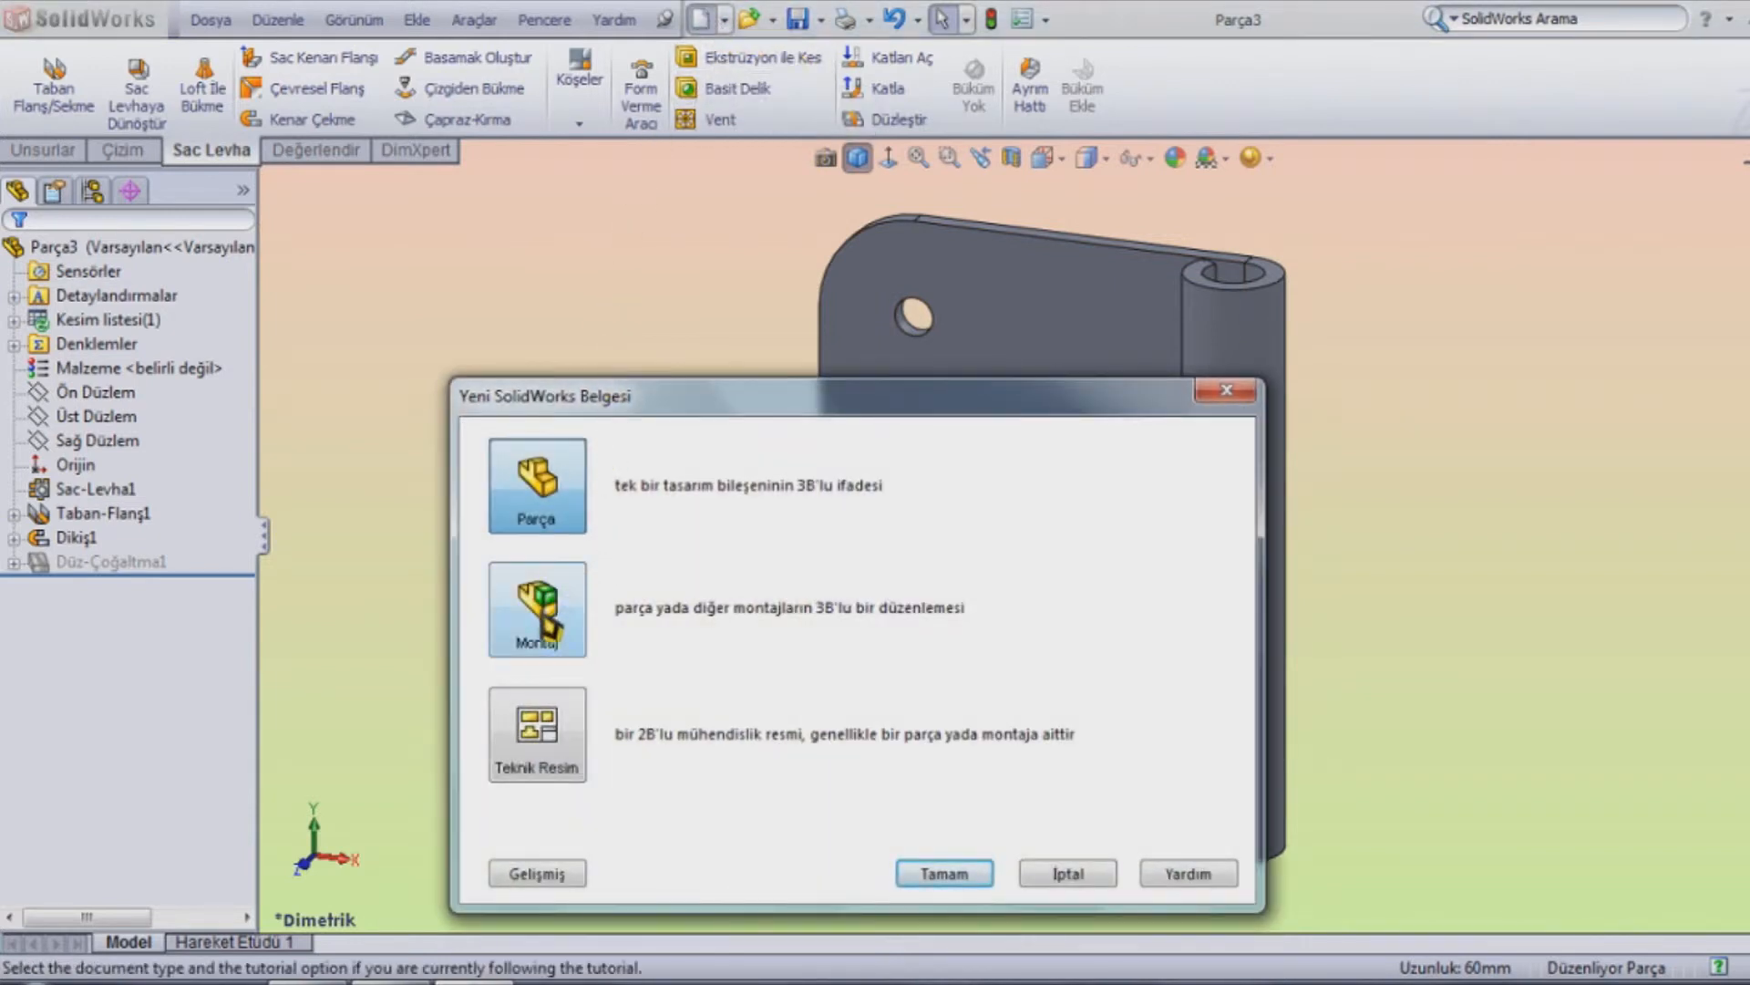
{"action": "double_click", "coordinate": [546, 627]}
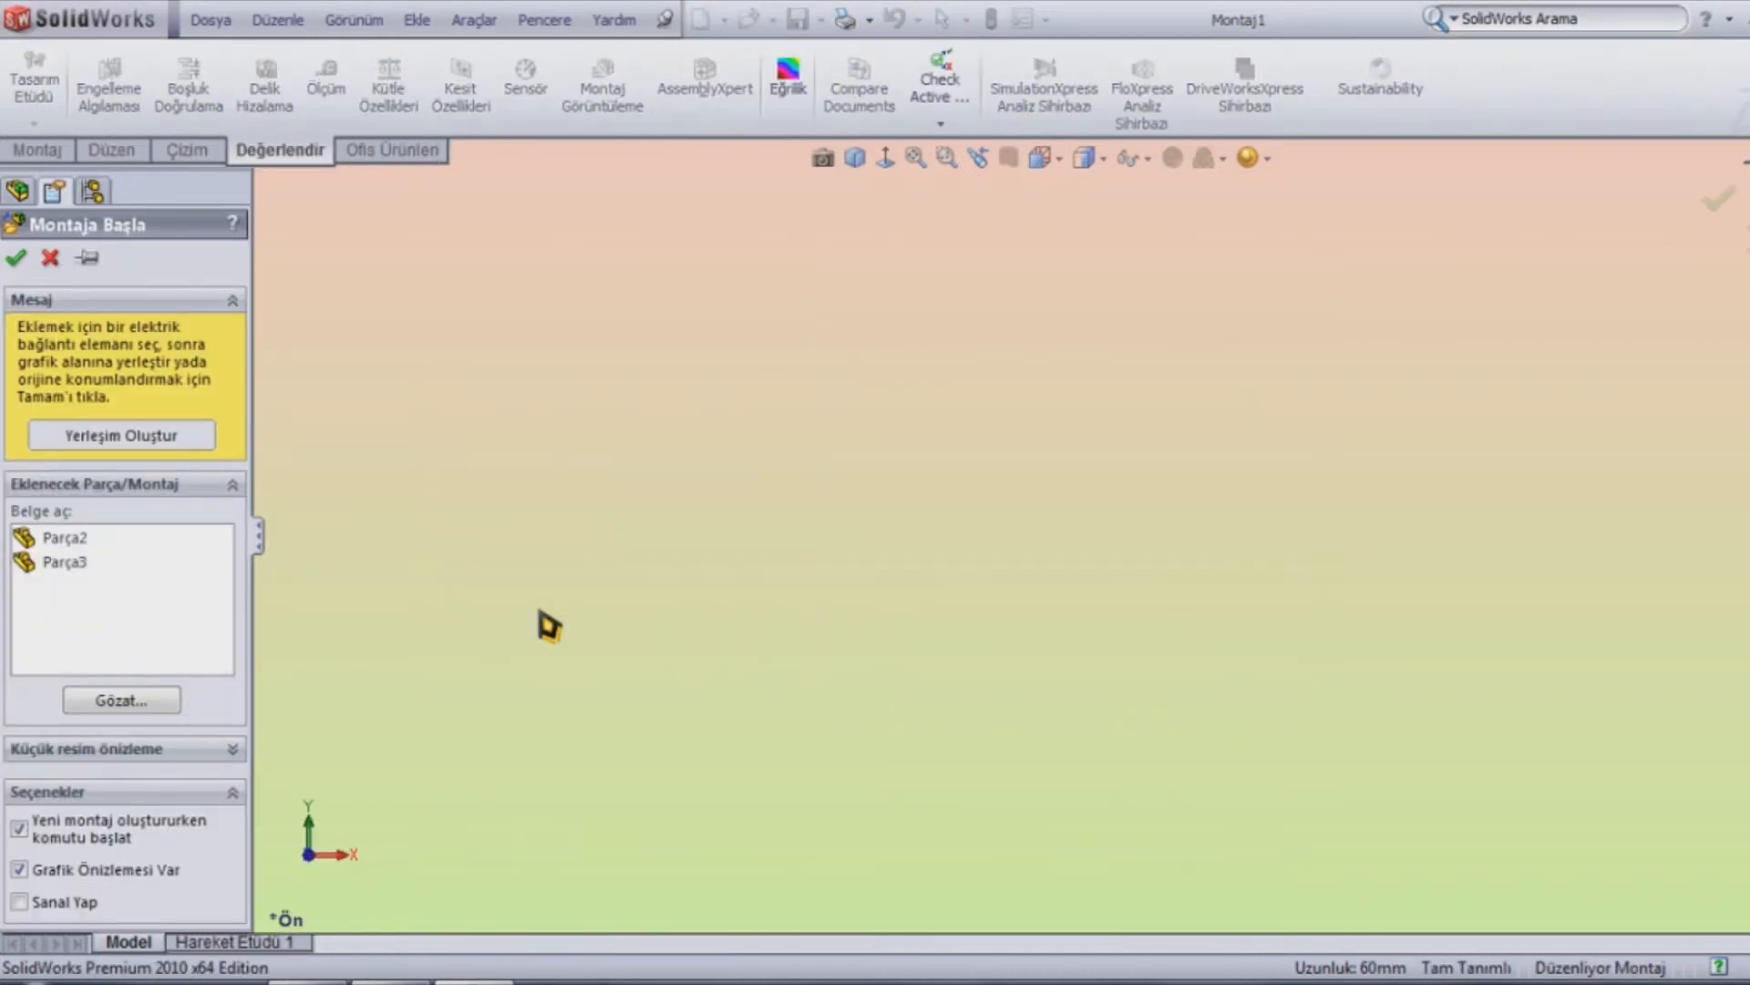
{"action": "left_click", "coordinate": [73, 538]}
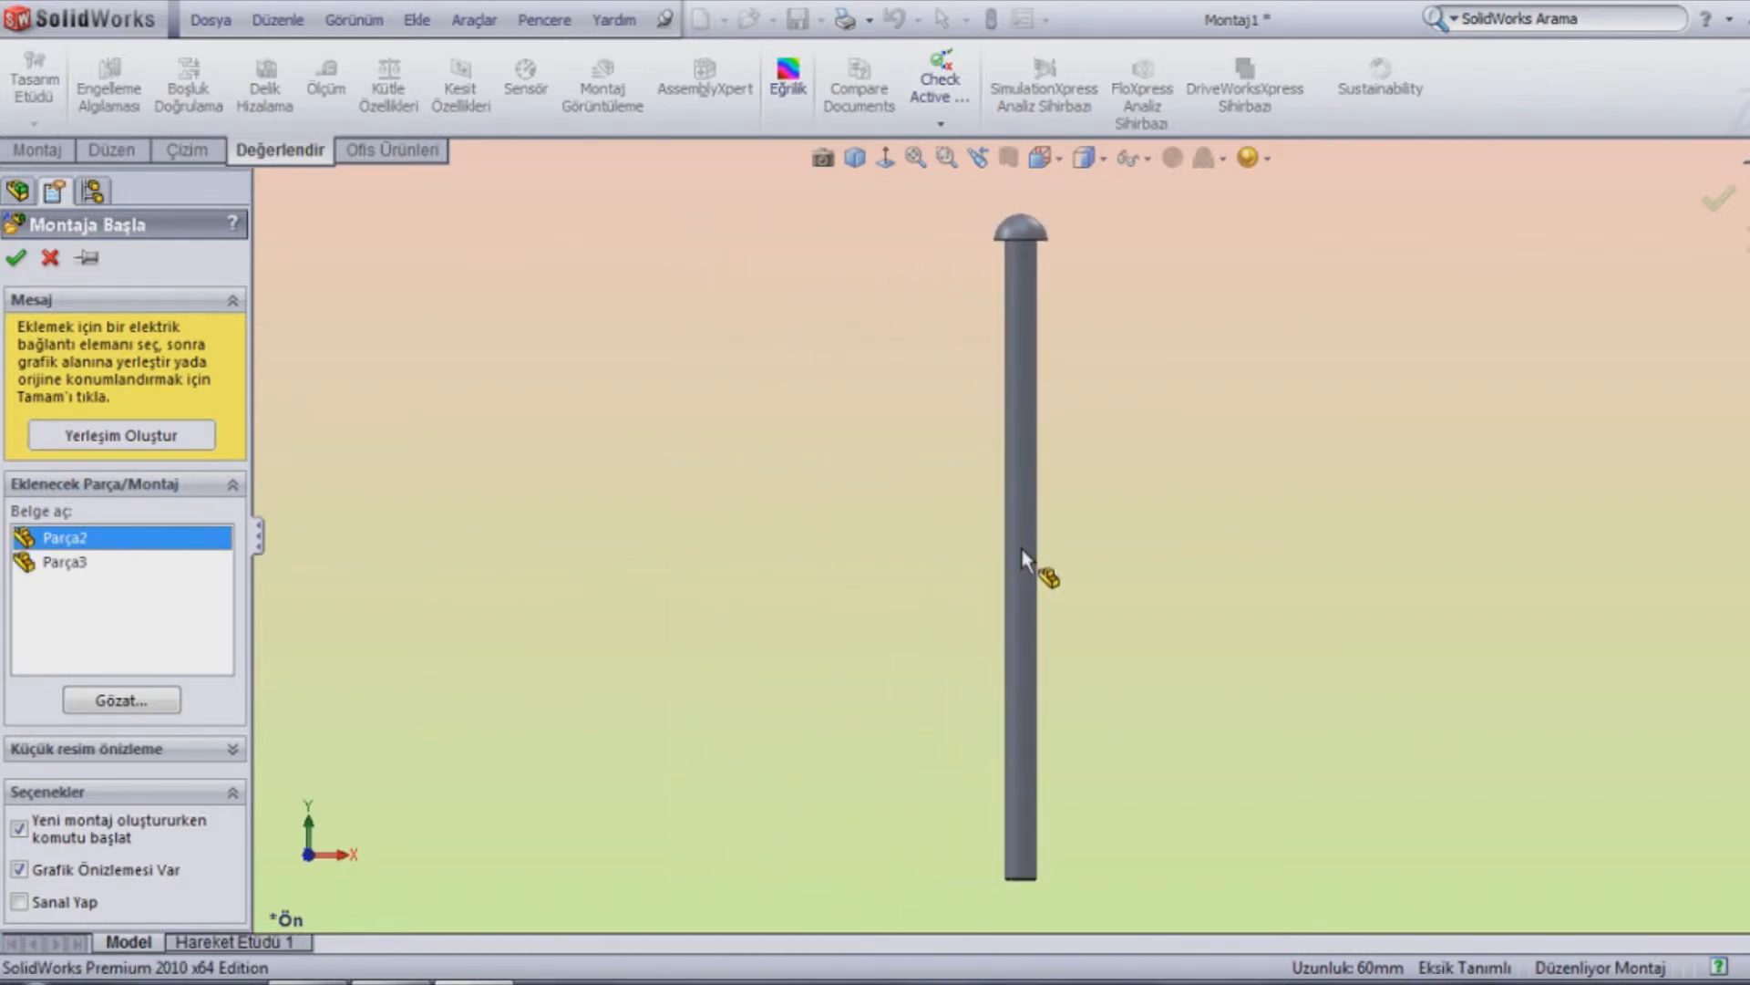
{"action": "left_click", "coordinate": [1022, 555]}
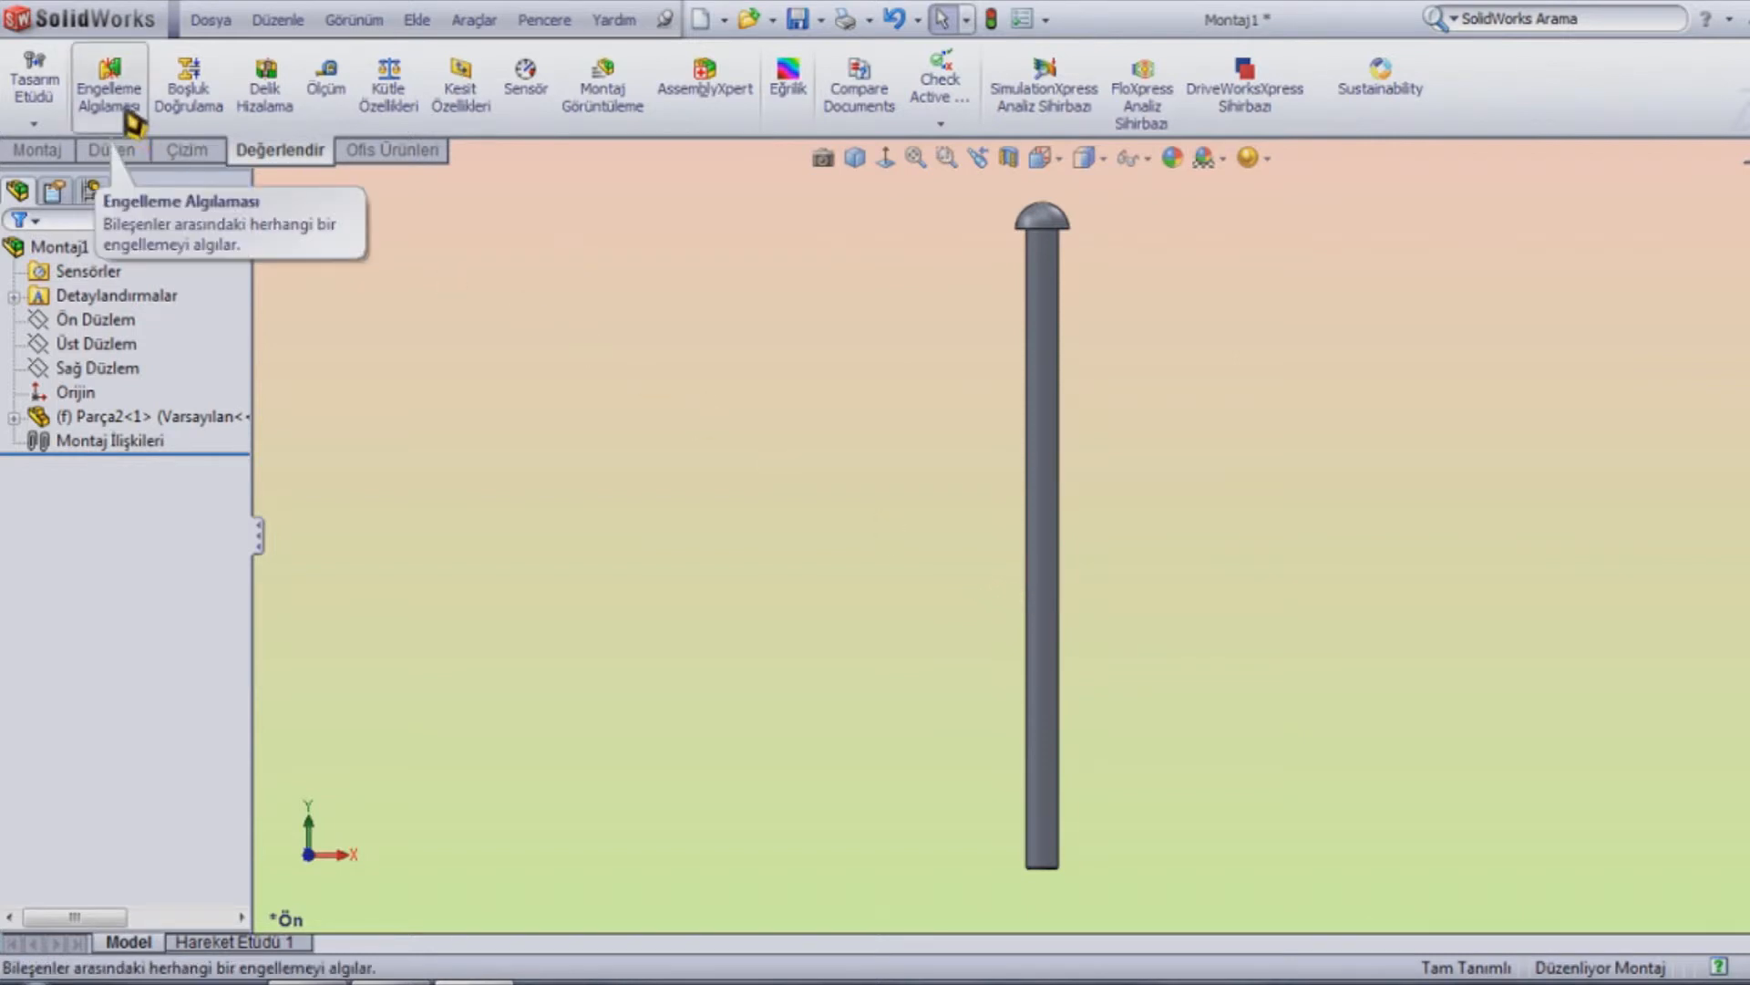
Insert two copies of the hinge plate Parça3, one on each side of the pin
{"action": "left_click", "coordinate": [36, 149]}
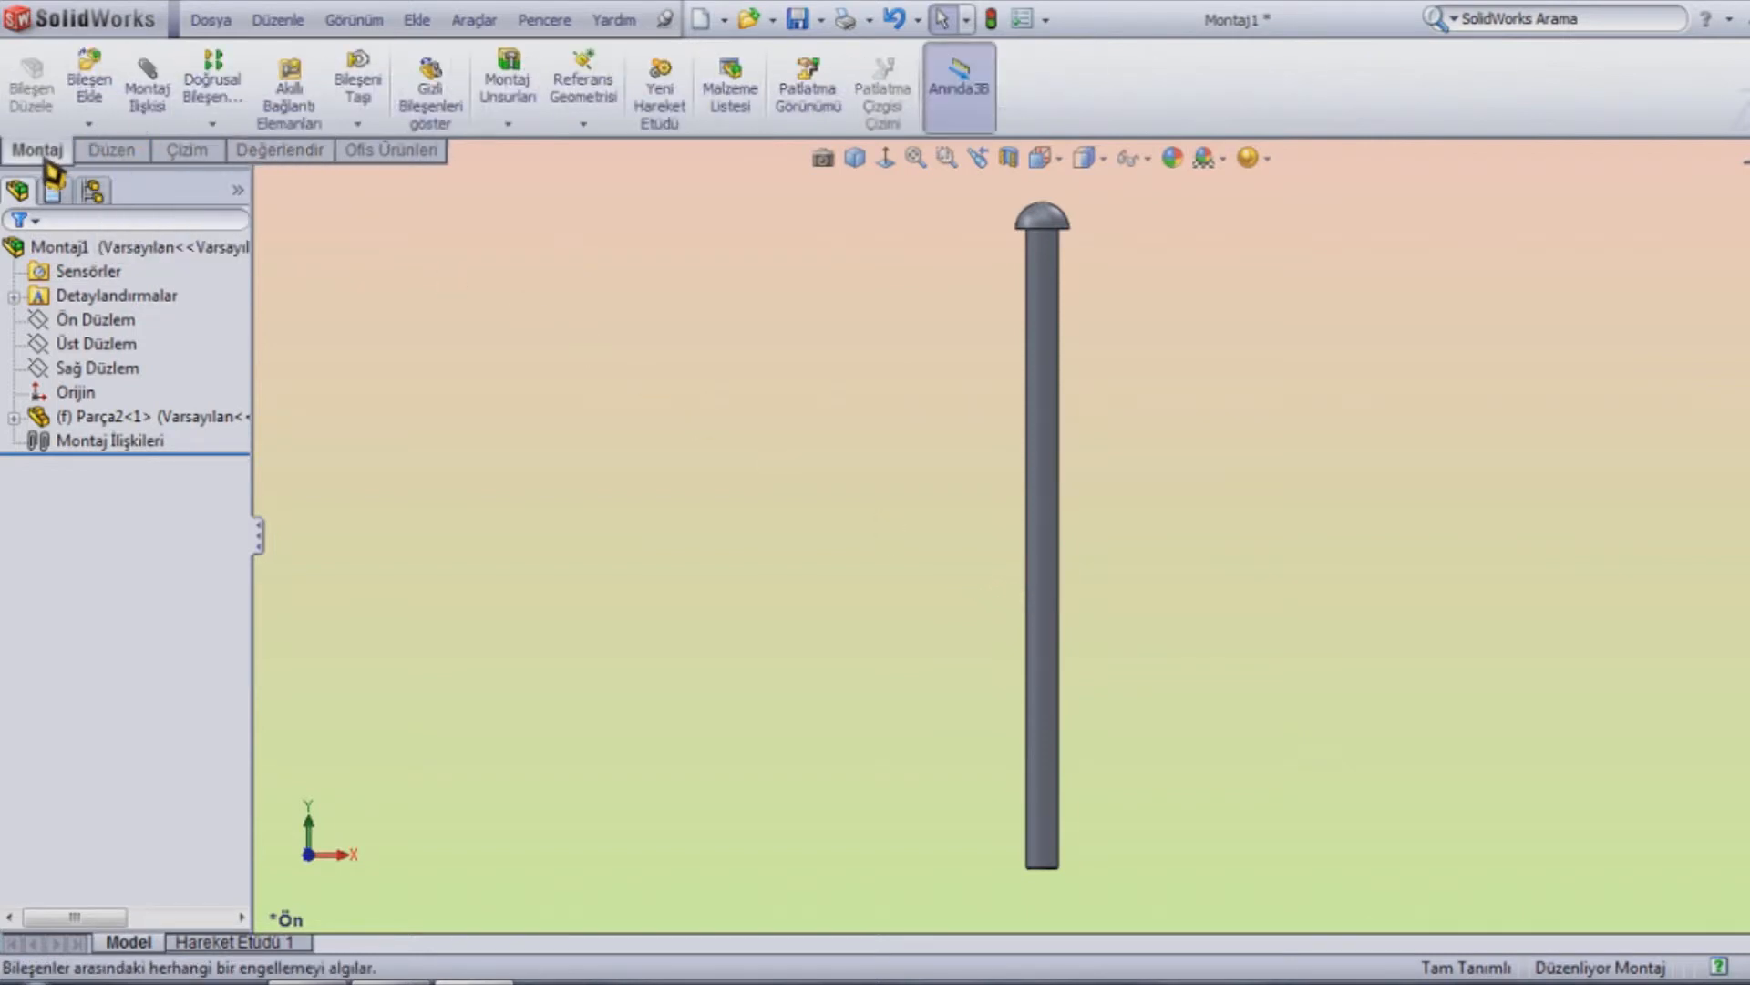
{"action": "left_click", "coordinate": [91, 93]}
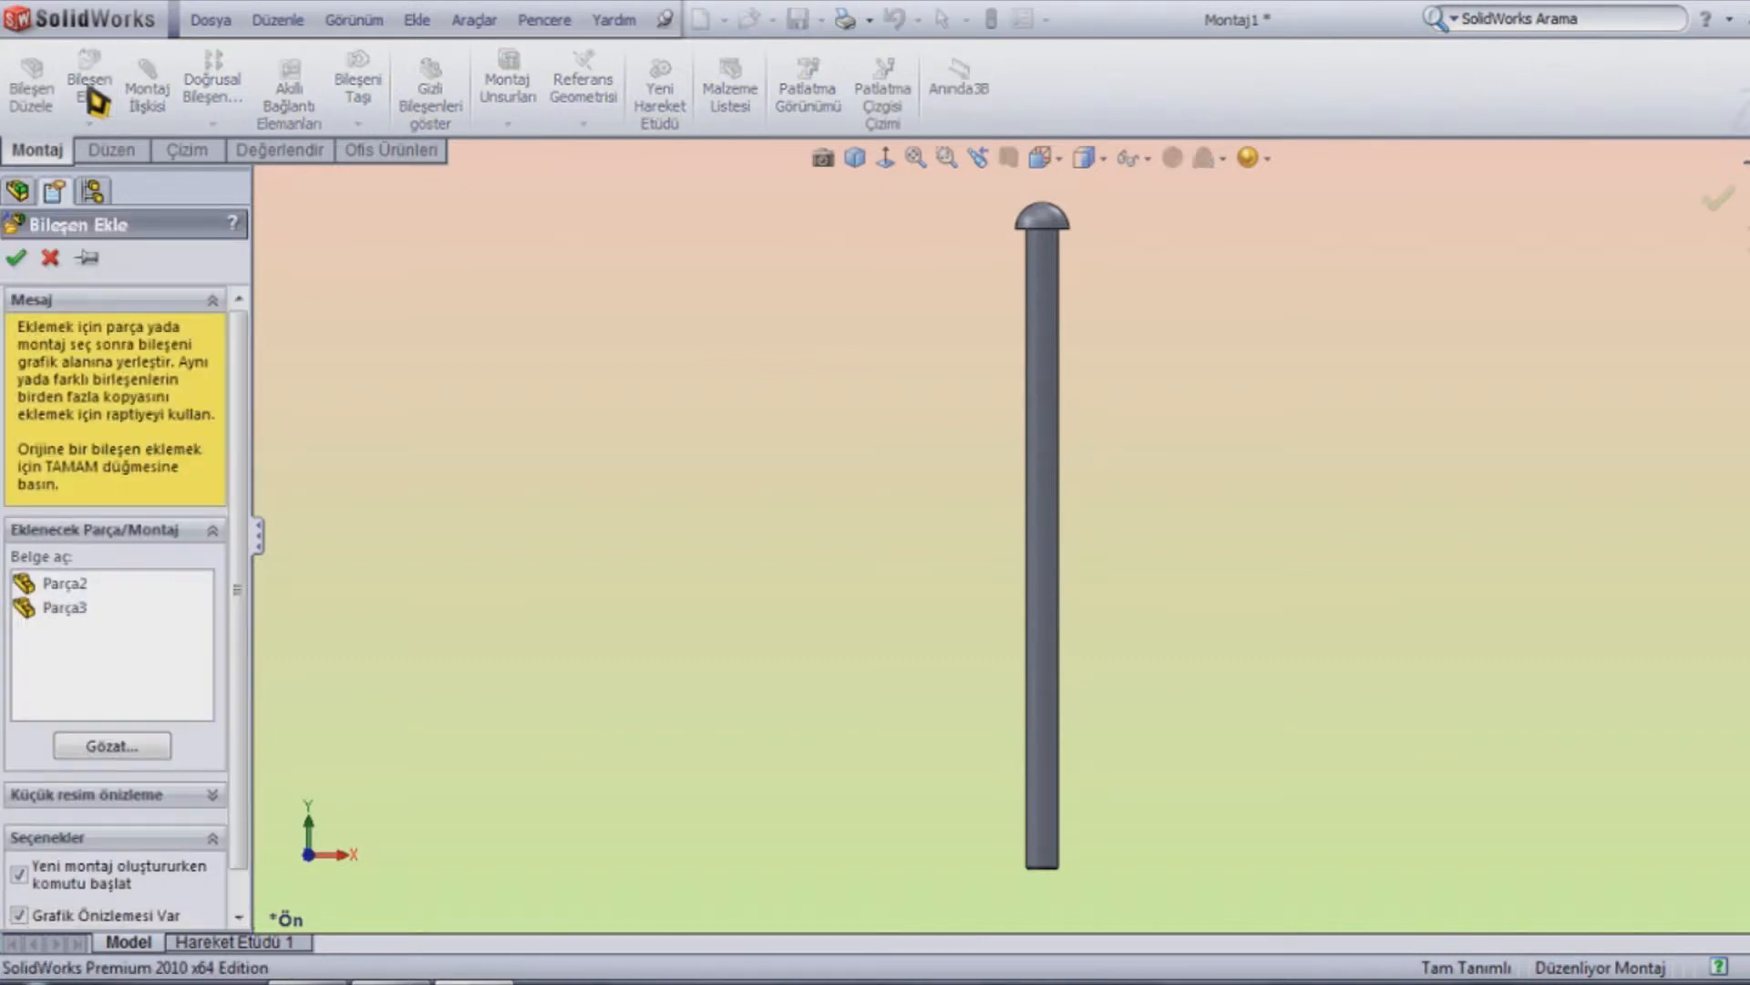
{"action": "left_click", "coordinate": [64, 607]}
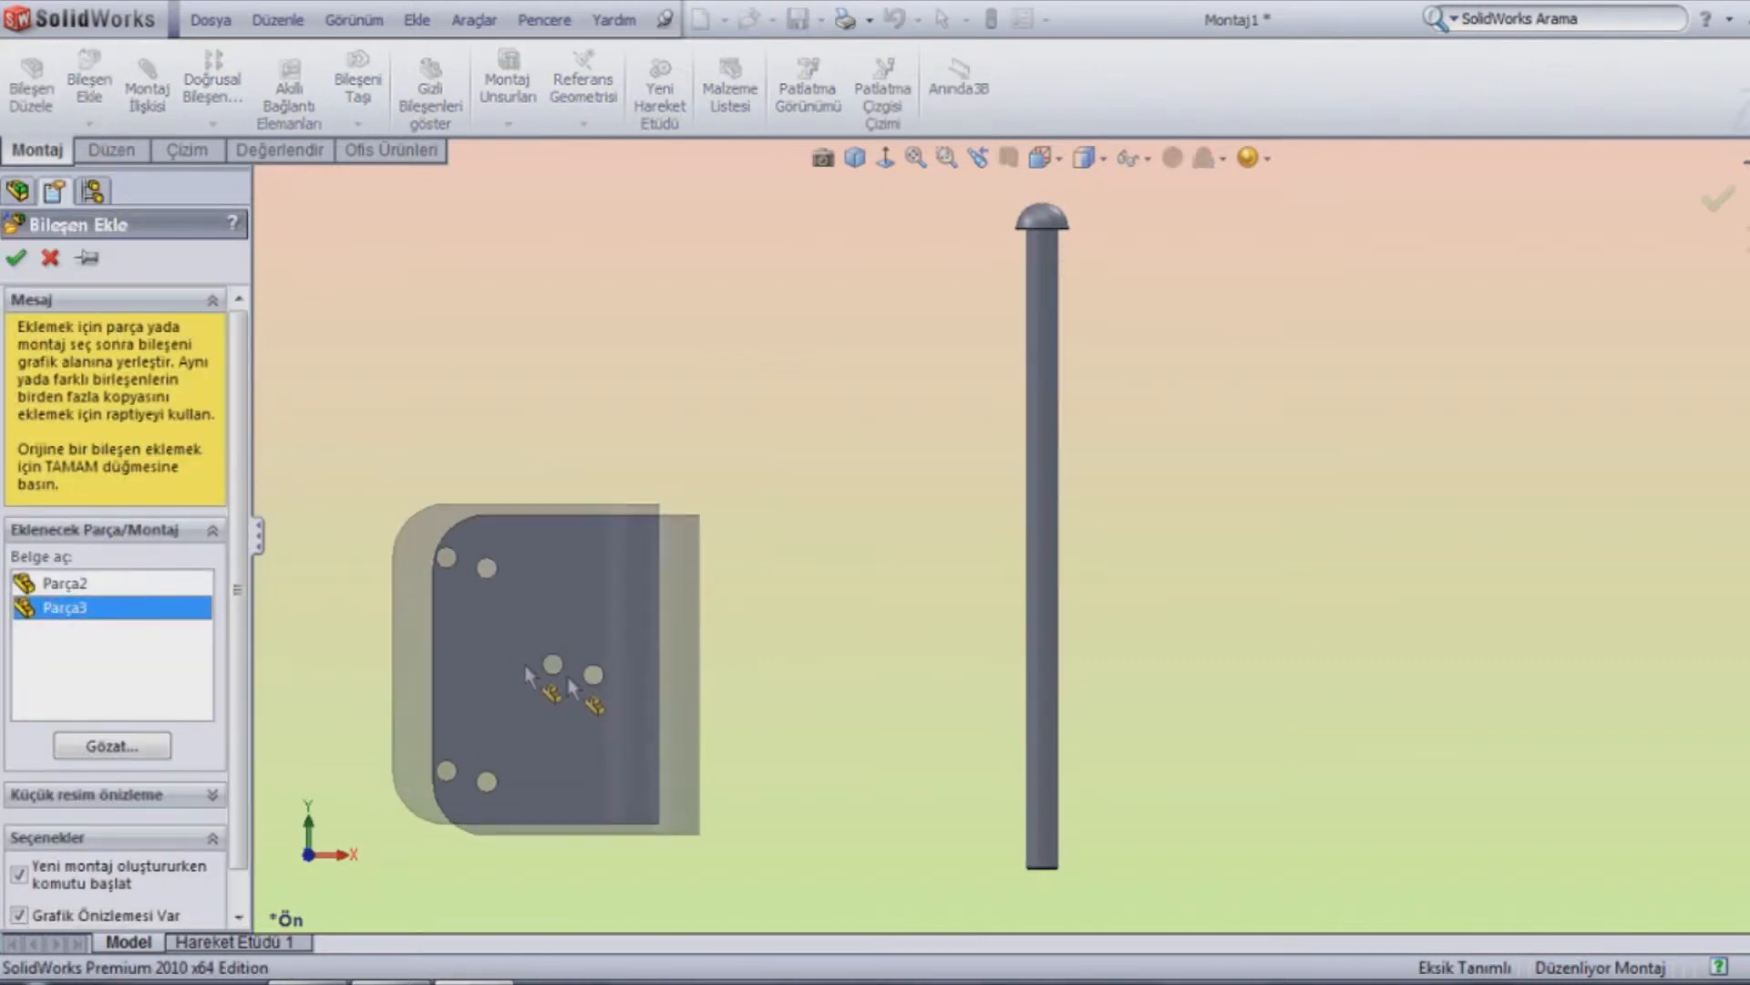
{"action": "left_click", "coordinate": [733, 694]}
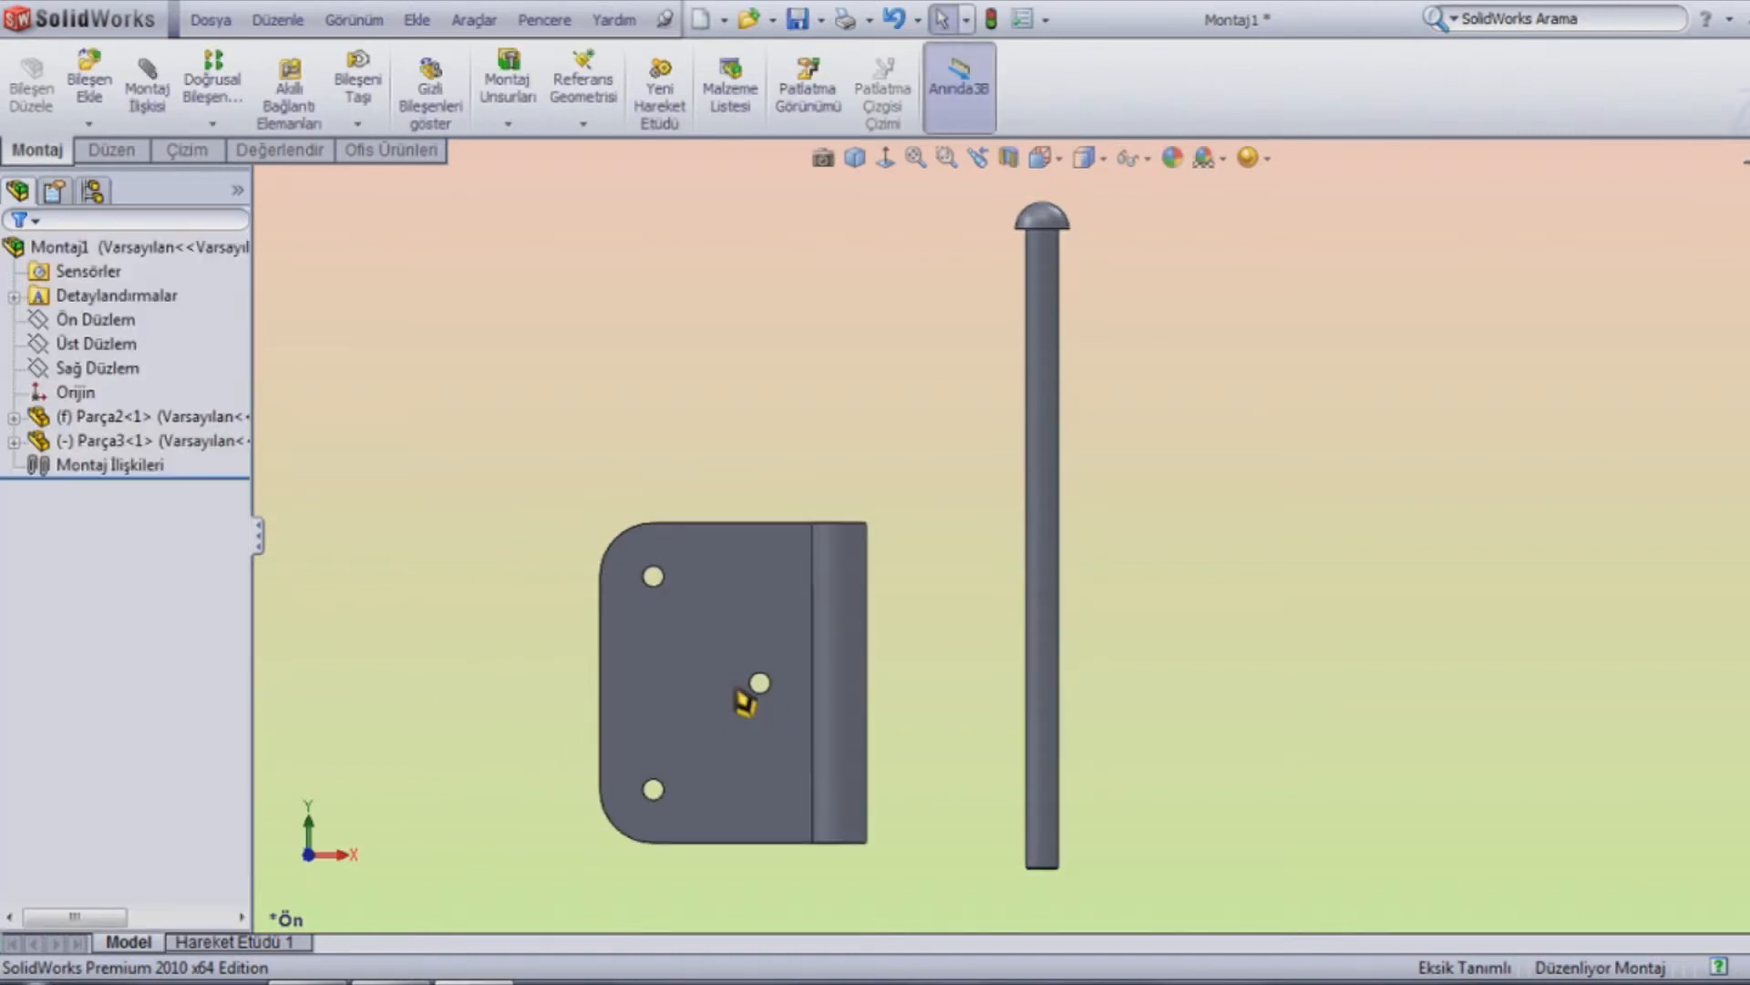
{"action": "left_click", "coordinate": [88, 91]}
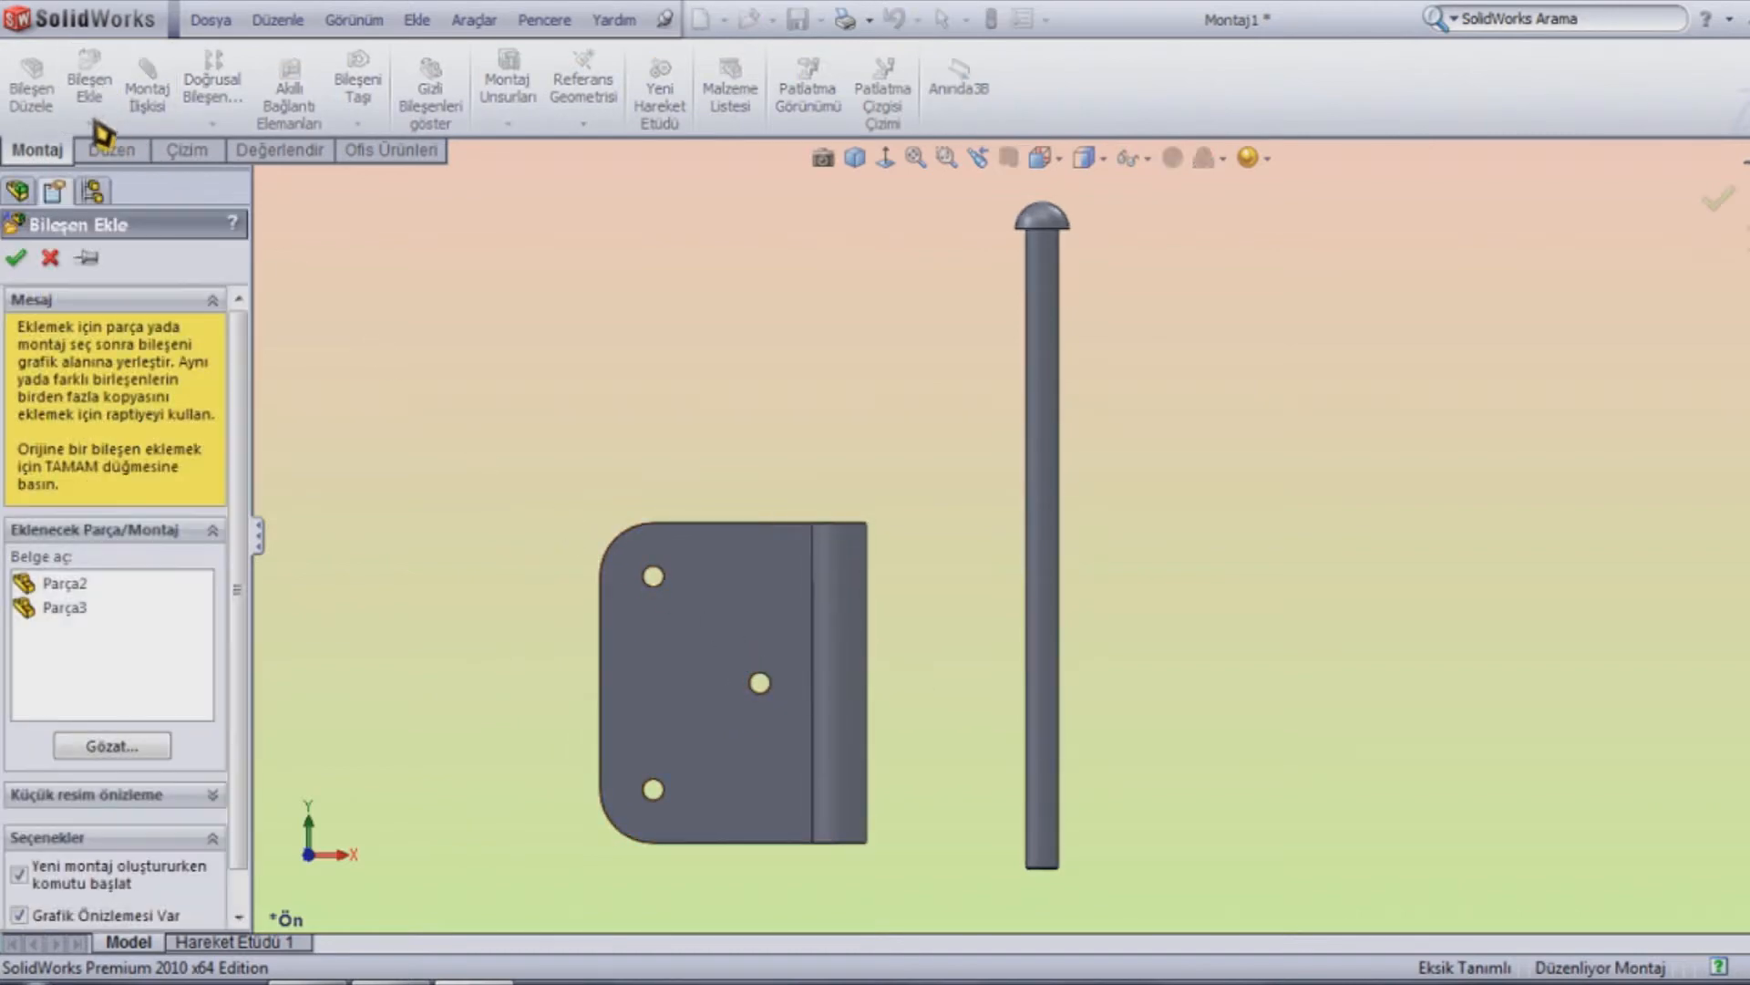
{"action": "left_click", "coordinate": [71, 608]}
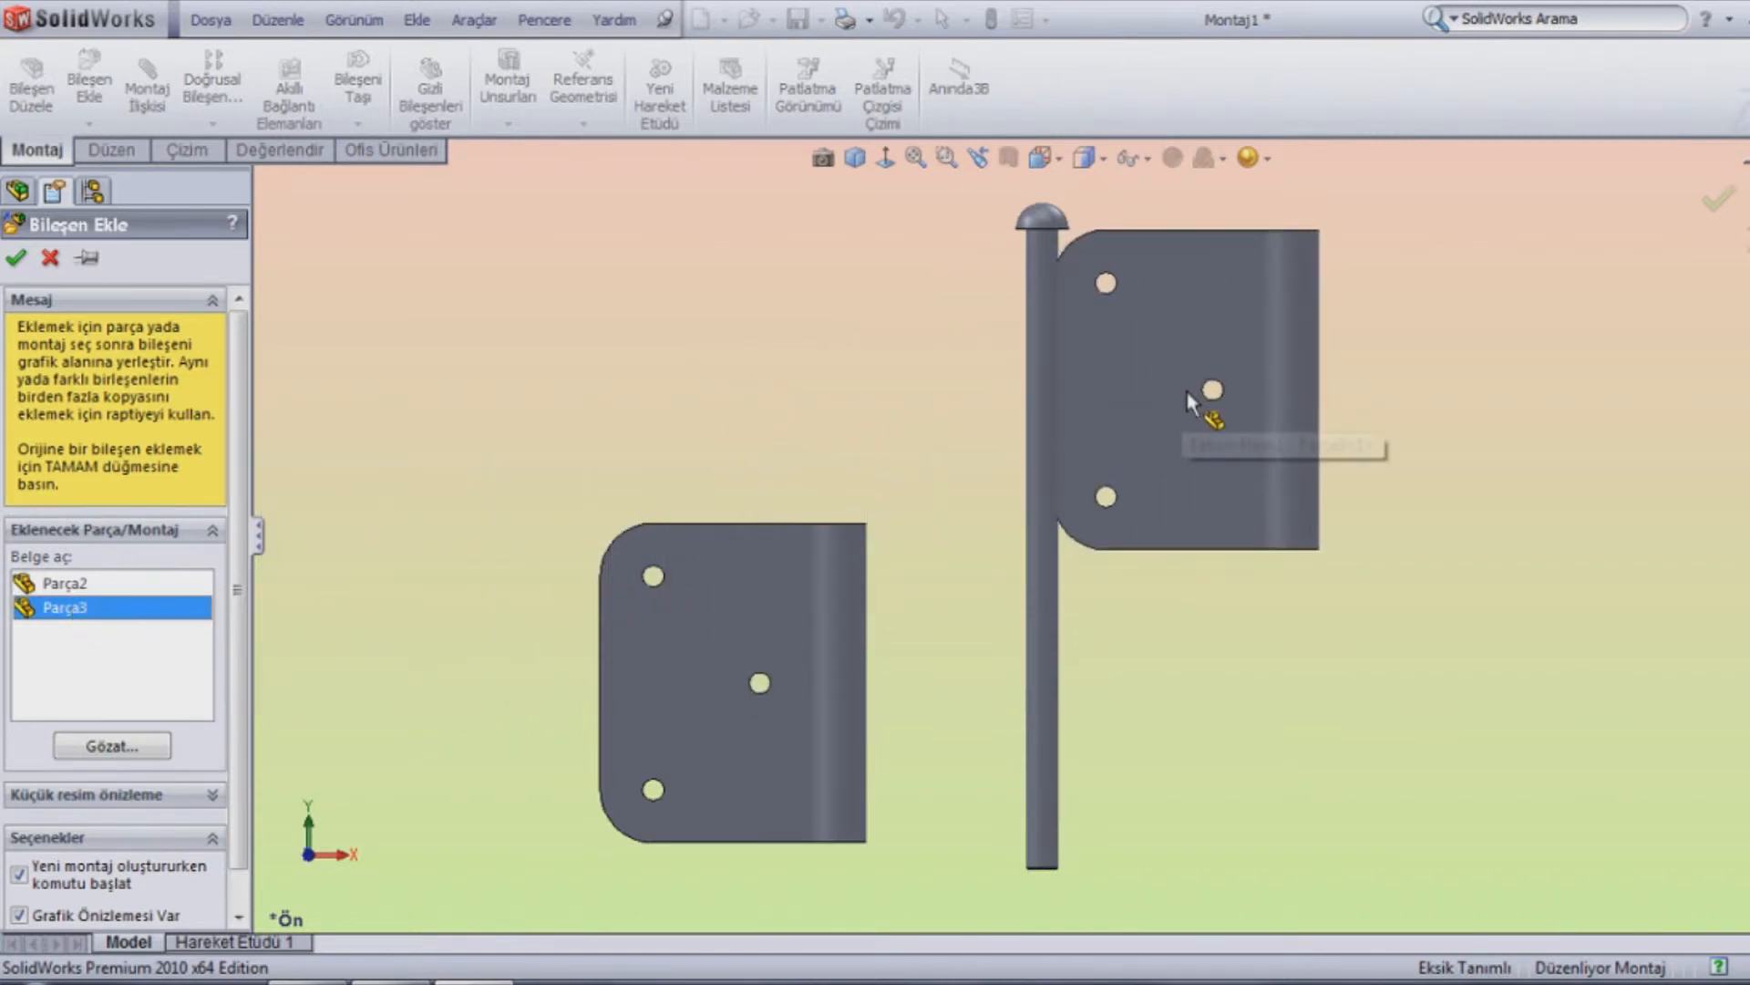
{"action": "left_click", "coordinate": [1231, 398]}
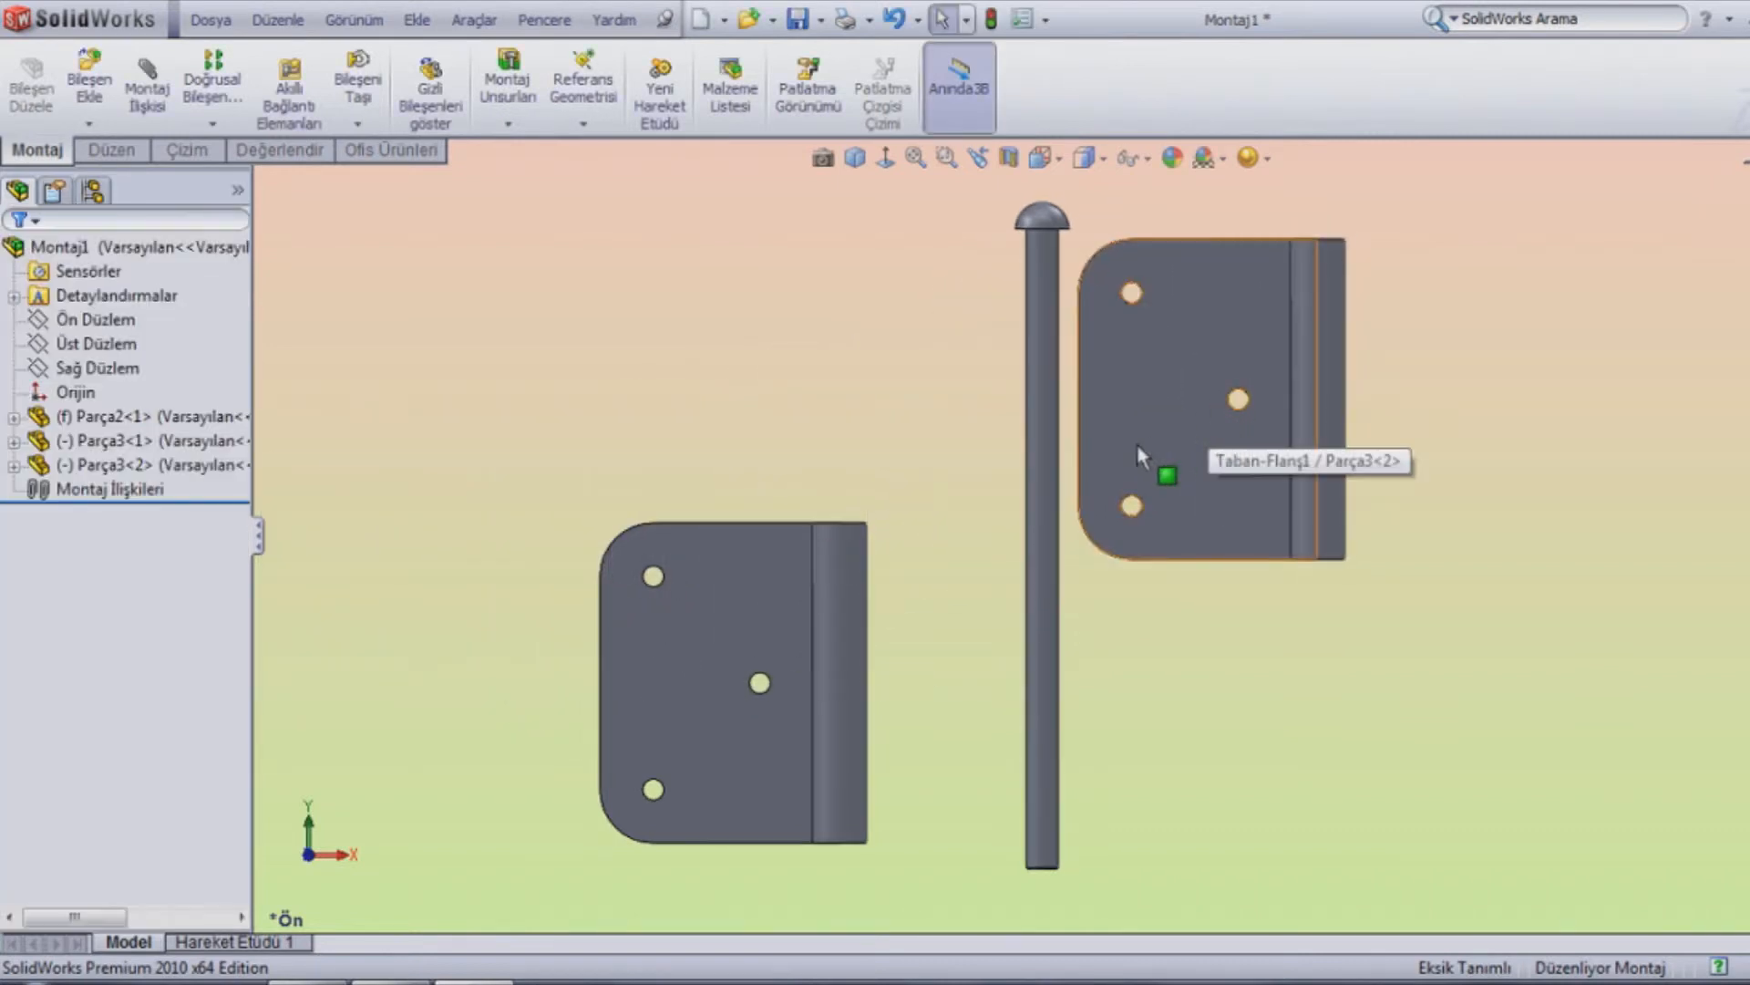
Rotate the second hinge plate so its rolled edge faces the pin, and move it slightly away from the pin
{"action": "right_click_drag", "start_coordinate": [1118, 450], "coordinate": [1506, 401]}
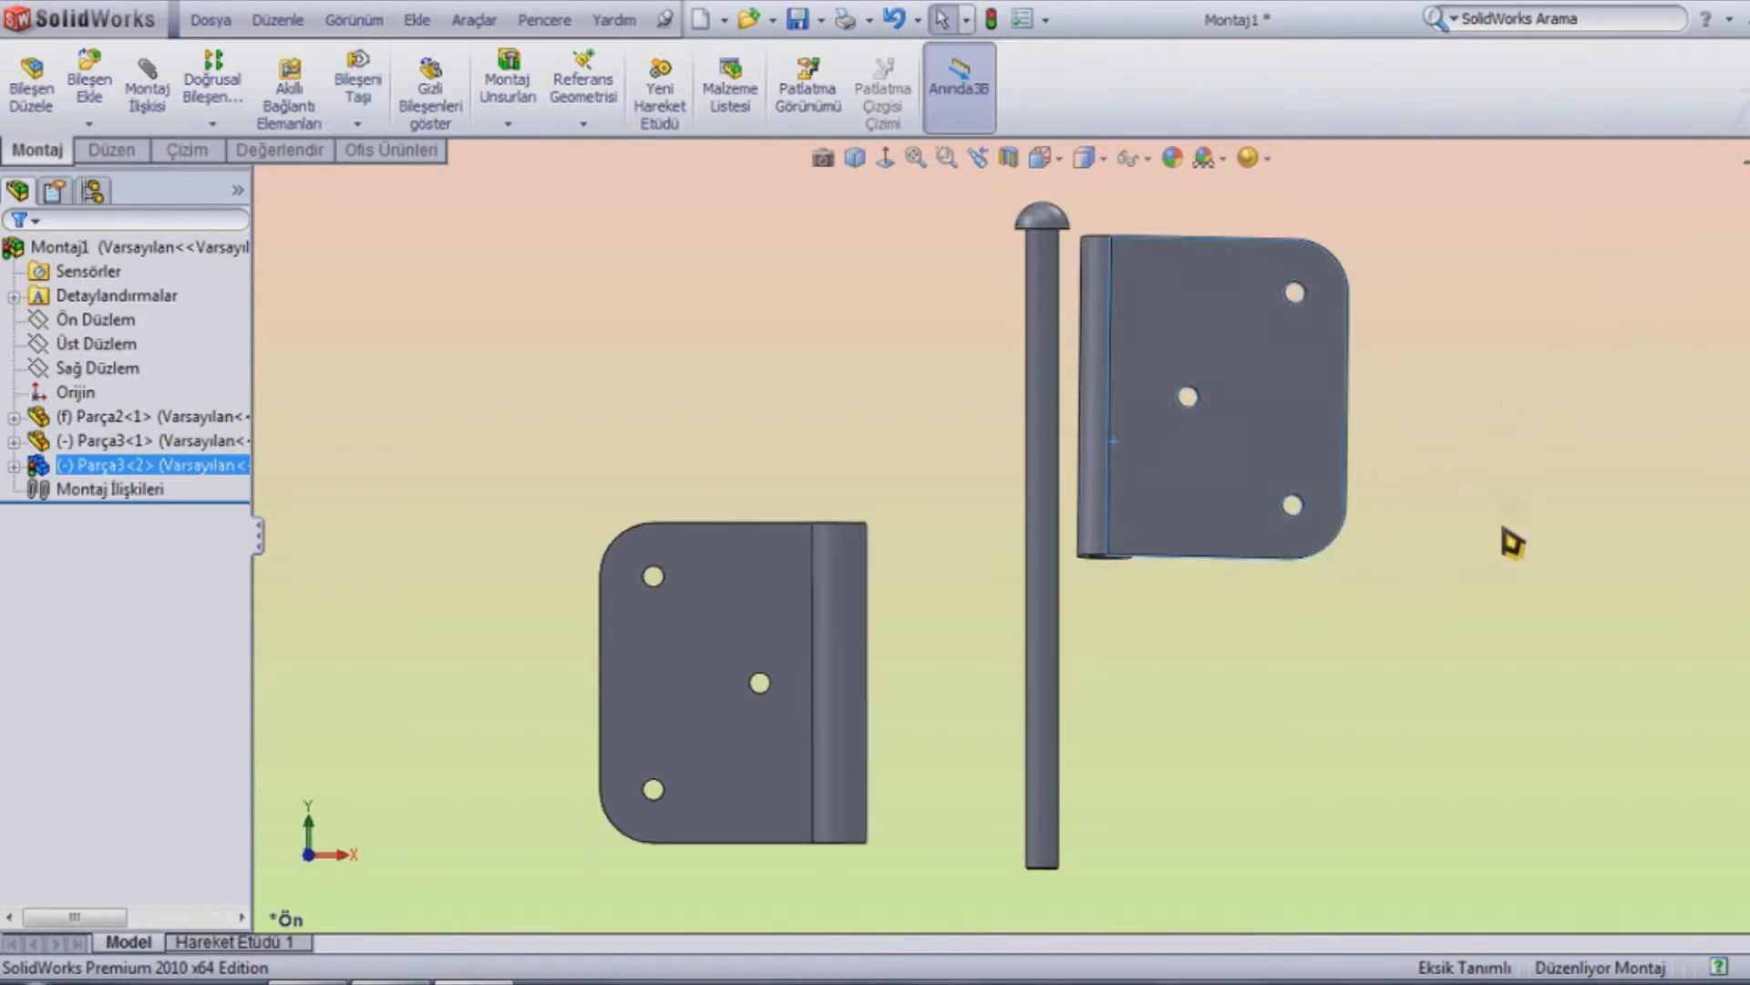
{"action": "left_click", "coordinate": [1428, 637]}
{"action": "left_click_drag", "start_coordinate": [1156, 392], "coordinate": [1222, 440]}
{"action": "left_click", "coordinate": [1260, 638]}
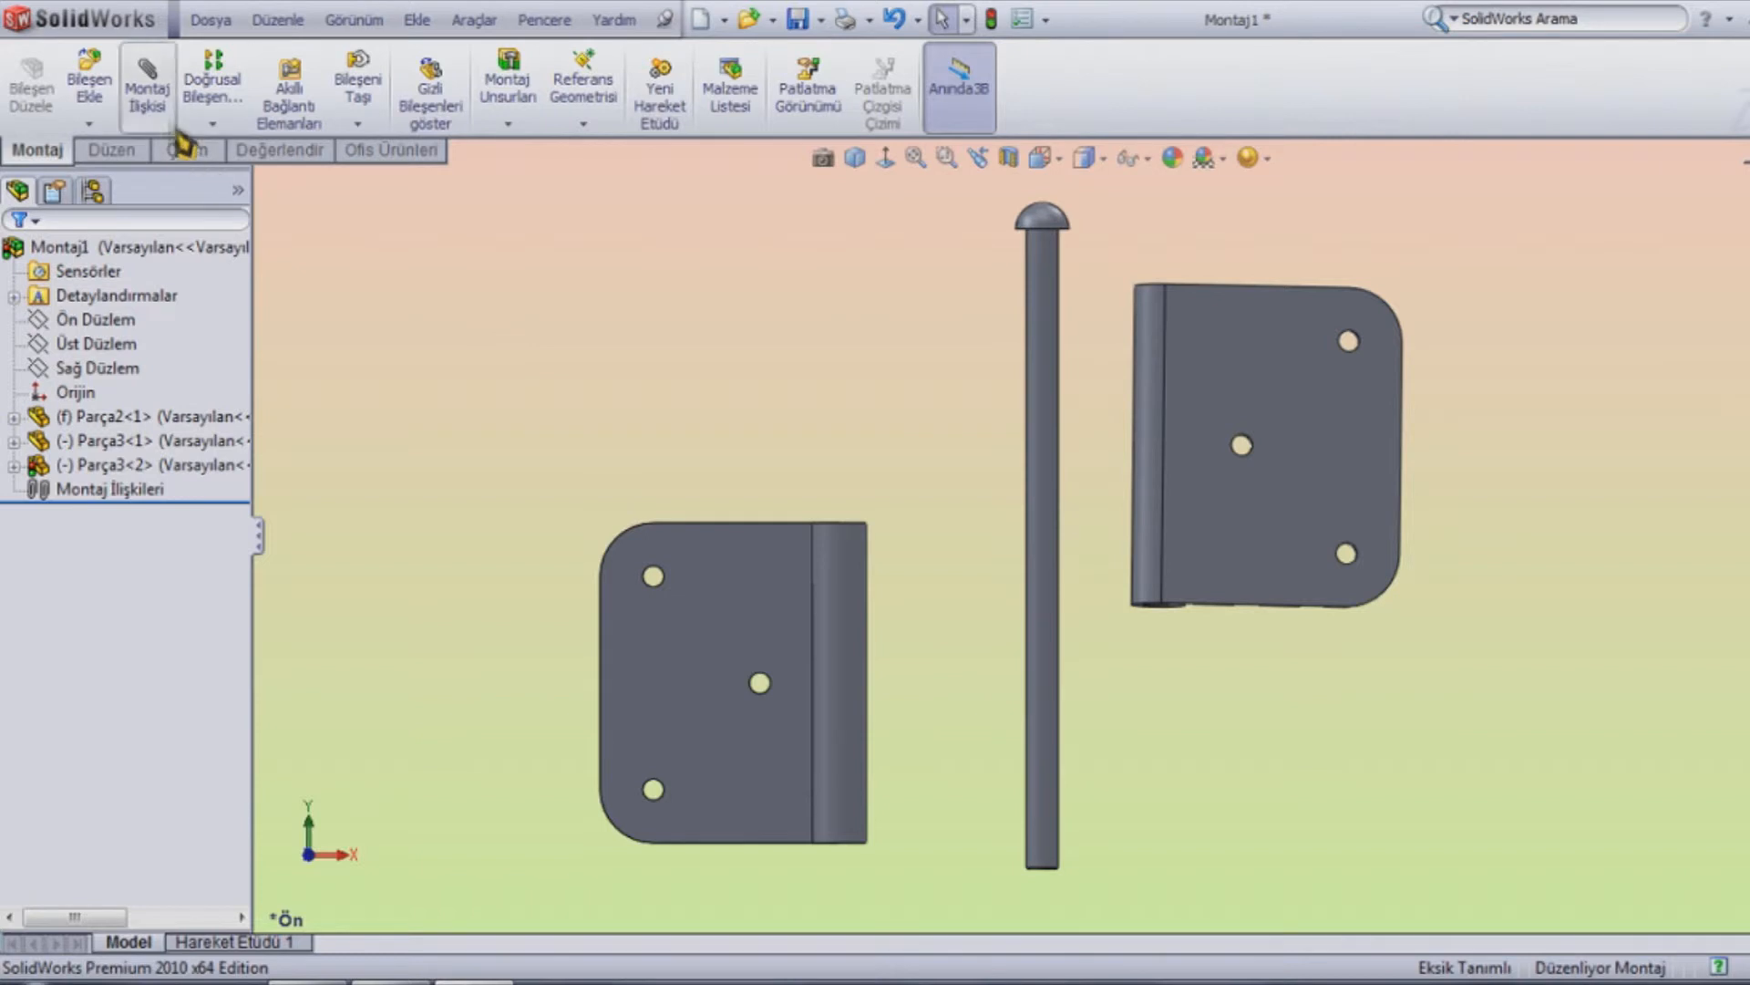
Add a concentric mate between the pin's shaft and the rolled edge of the second hinge plate
{"action": "left_click", "coordinate": [149, 95]}
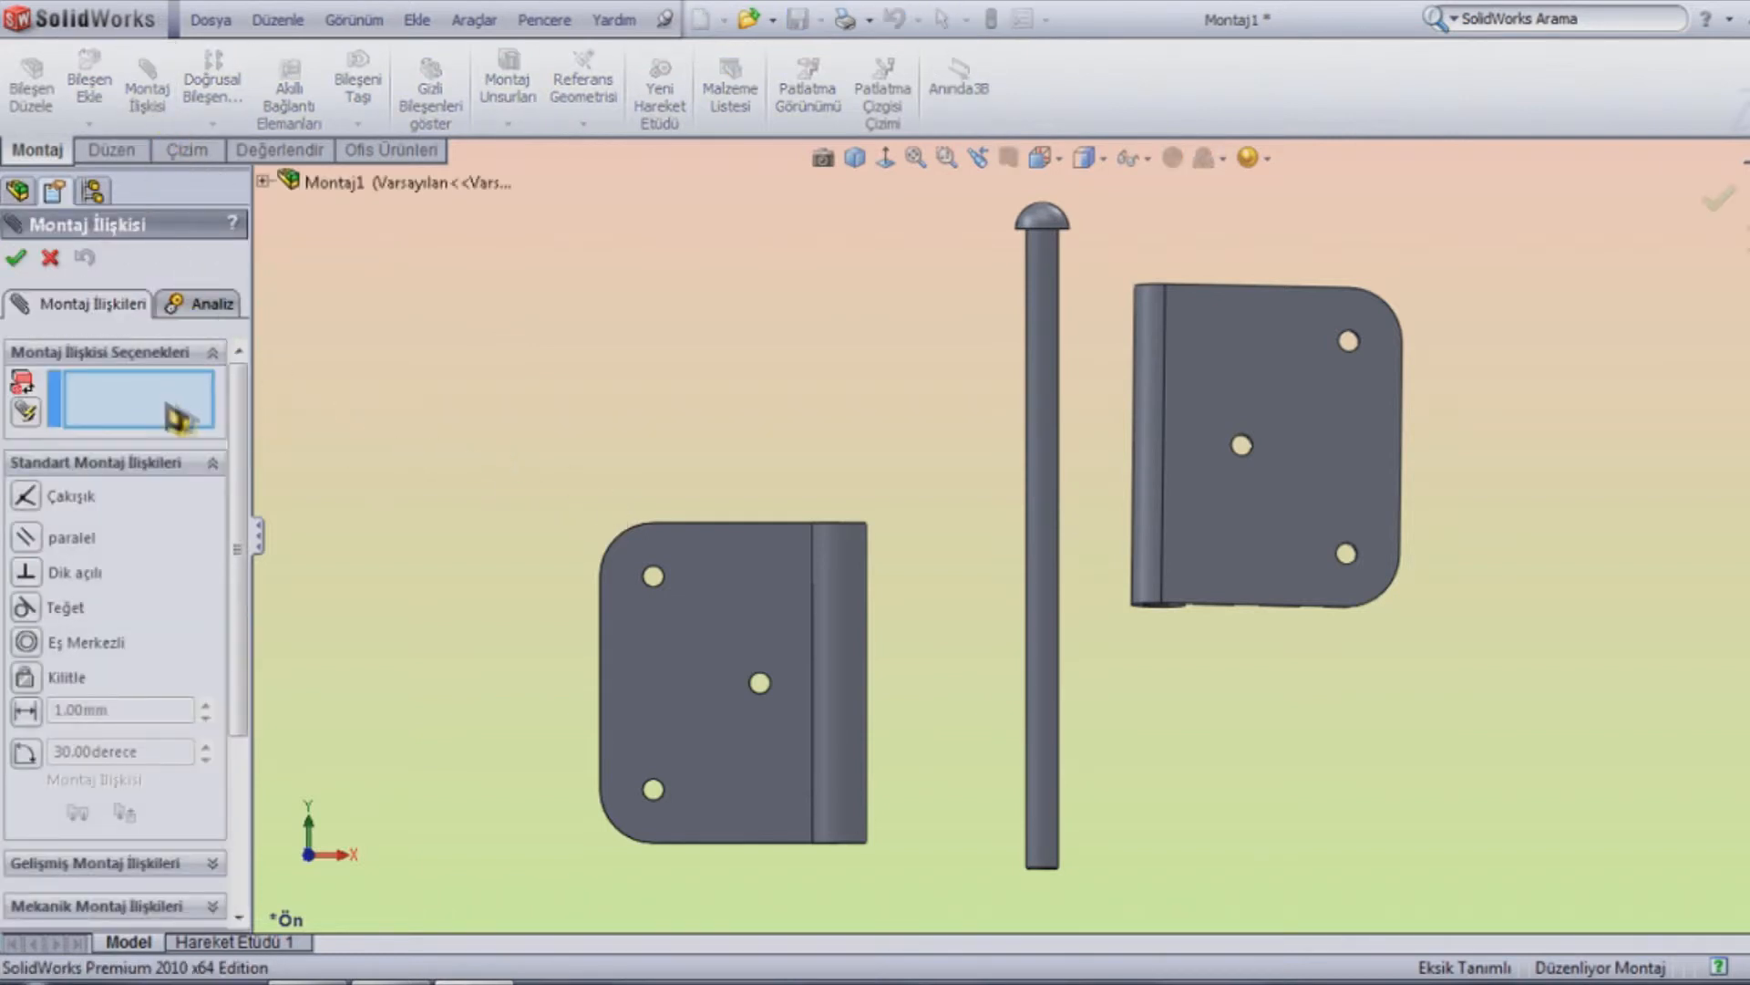
{"action": "left_click", "coordinate": [1044, 379]}
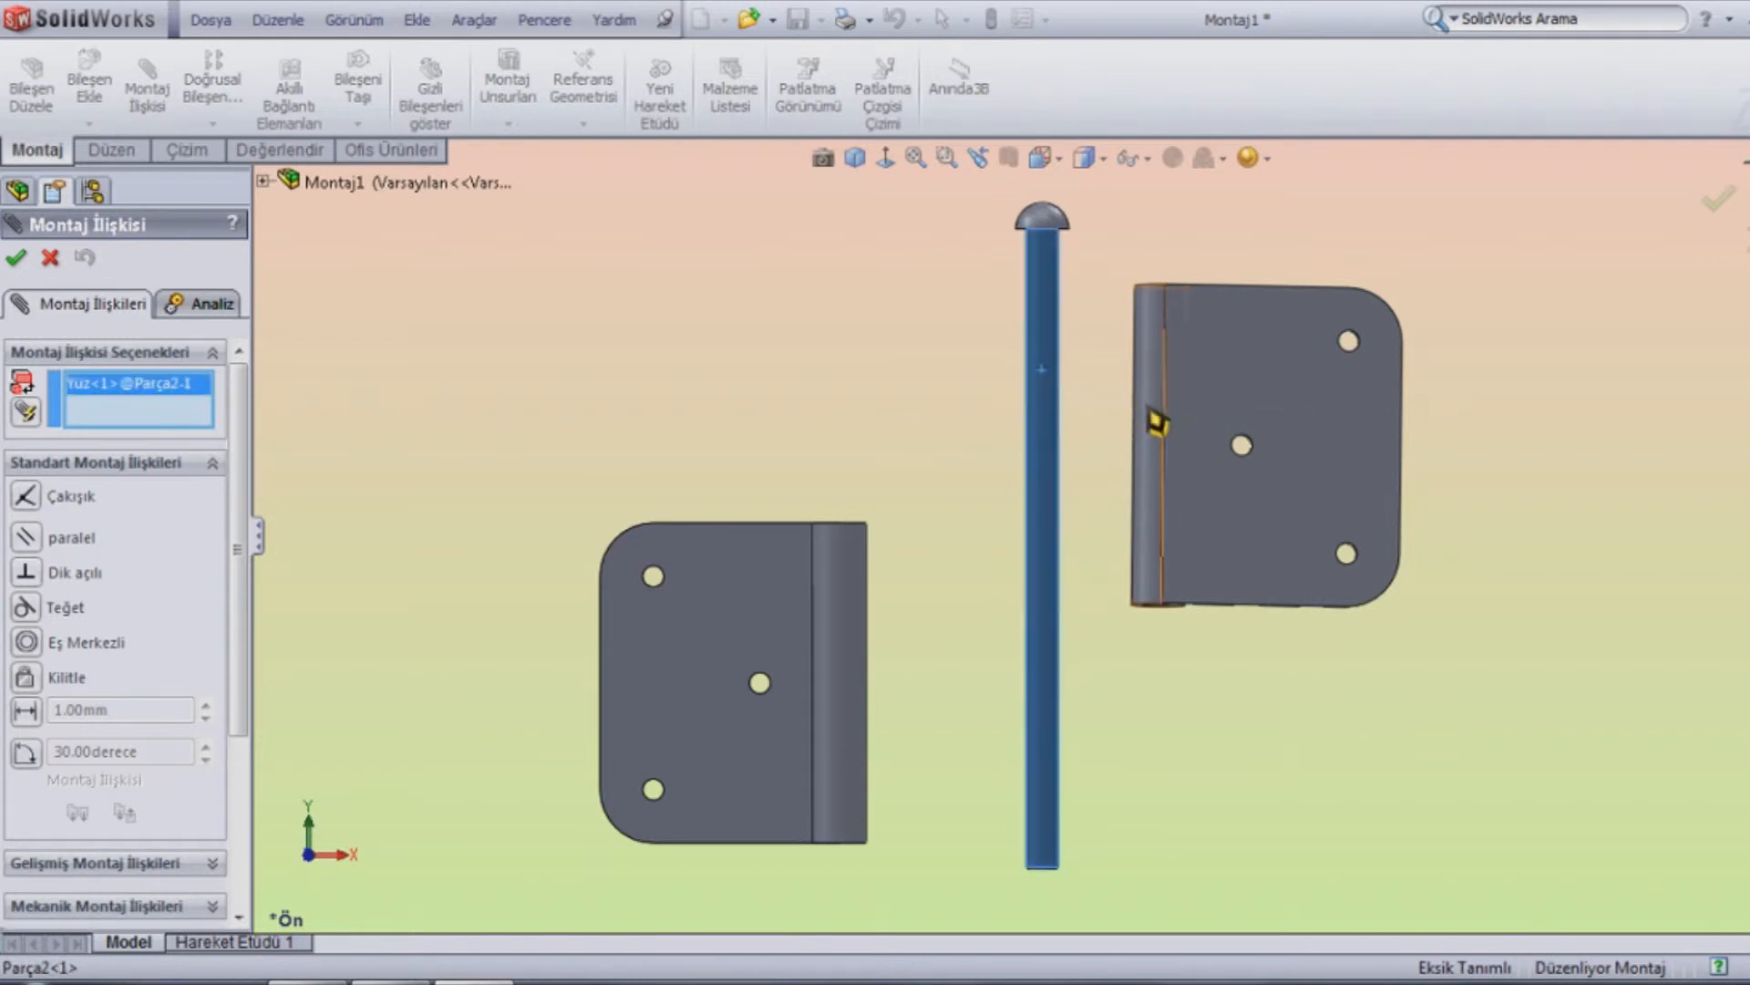
{"action": "left_click", "coordinate": [1152, 415]}
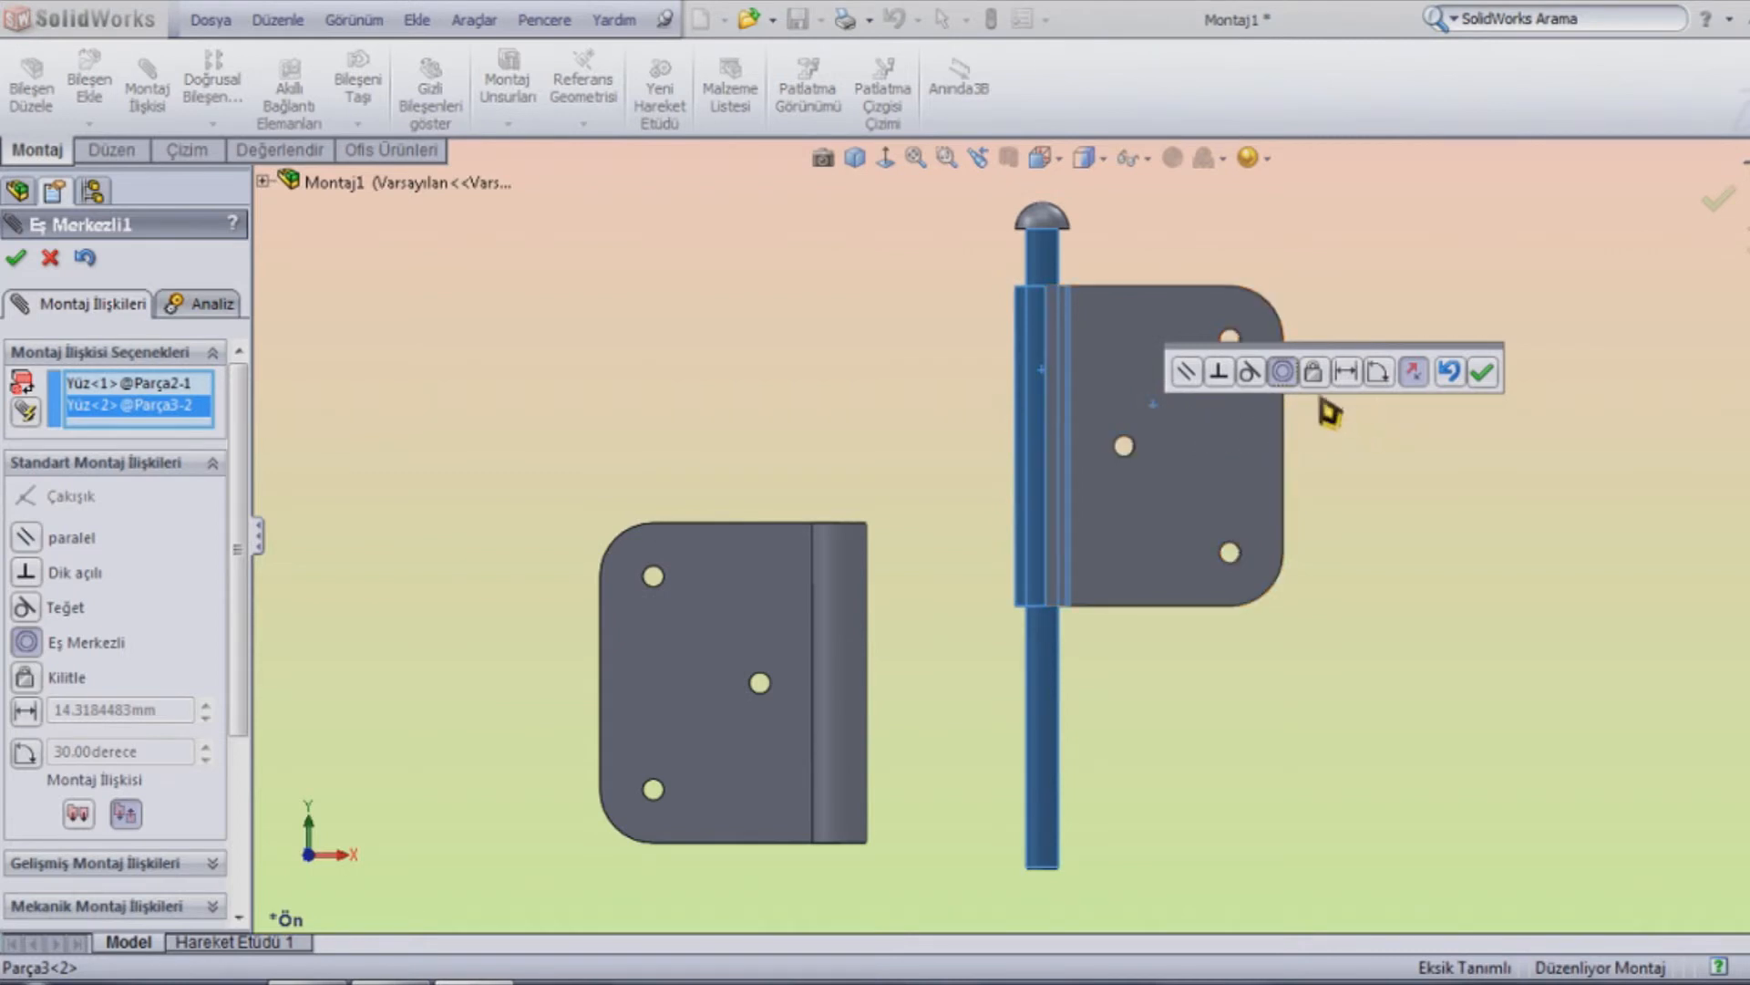
{"action": "left_click", "coordinate": [1483, 371]}
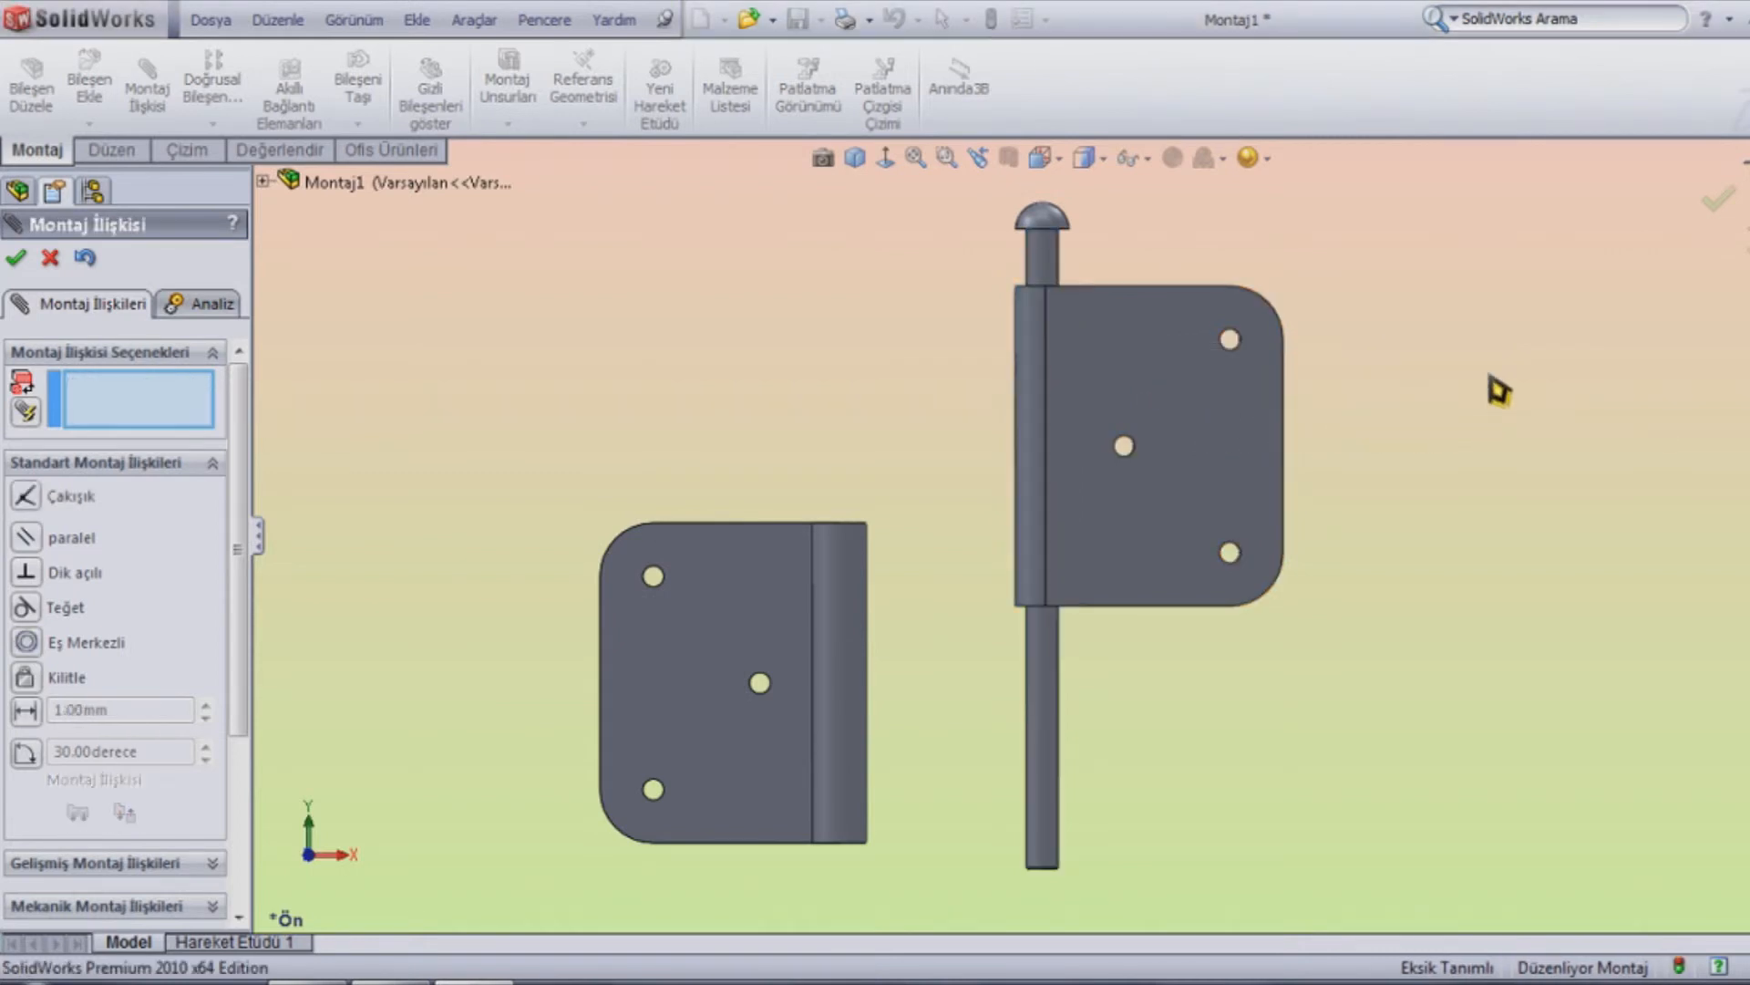
Add a coincident mate between the underside of the pin's domed head and the upper end of the second hinge plate's rolled edge
{"action": "mouse_move", "coordinate": [1195, 489]}
{"action": "left_mouse_down"}
{"action": "mouse_move", "coordinate": [1196, 345]}
{"action": "mouse_move", "coordinate": [1207, 499]}
{"action": "left_mouse_up"}
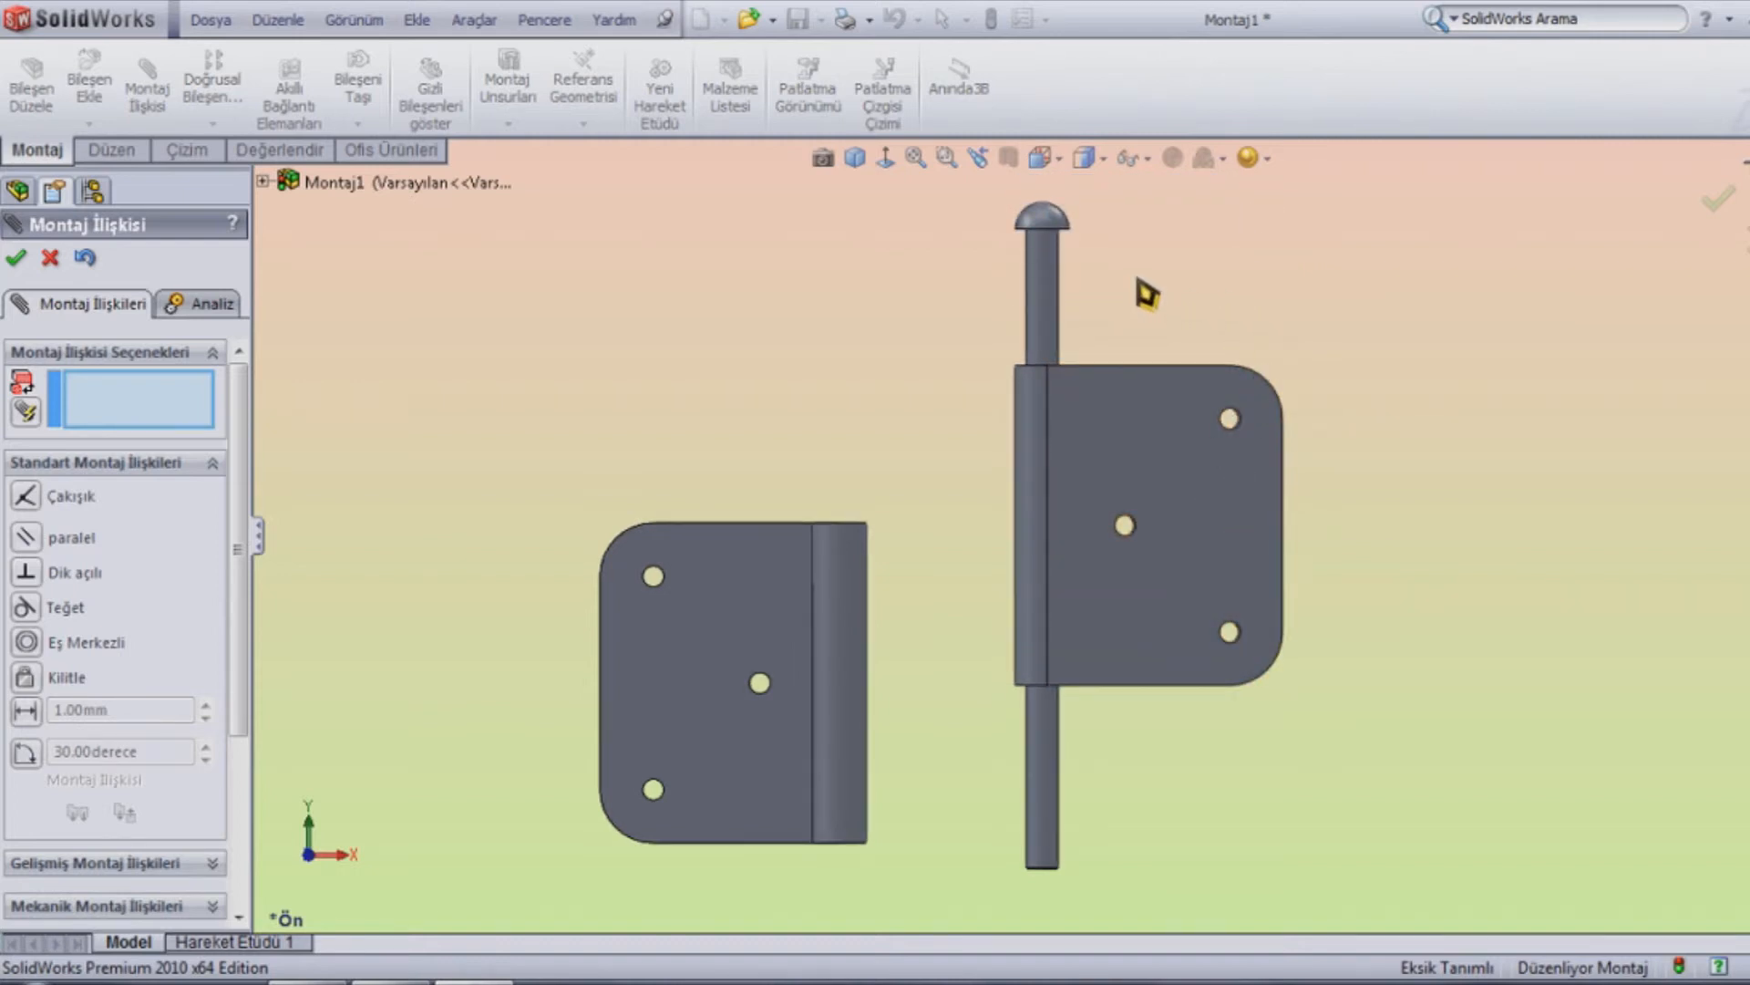
{"action": "middle_click_drag", "start_coordinate": [1147, 292], "coordinate": [1133, 176]}
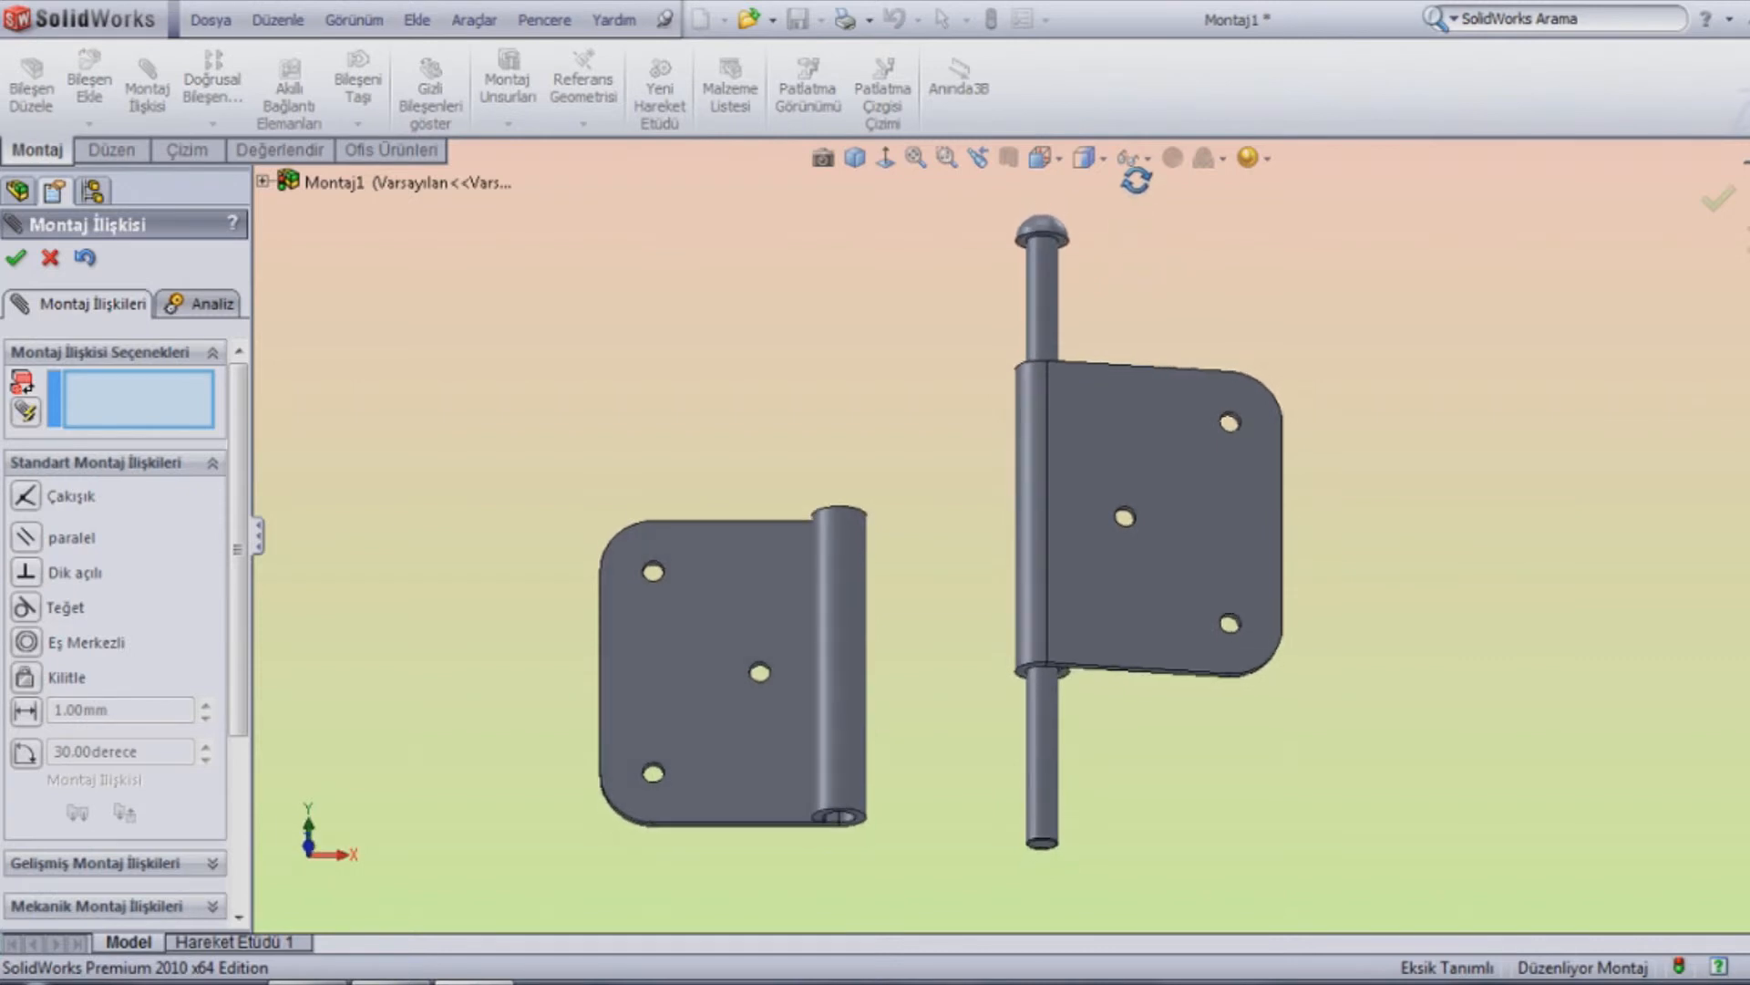
{"action": "scroll", "coordinate": [1128, 248], "scroll_direction": "down", "scroll_amount": 5}
{"action": "scroll", "coordinate": [1129, 248], "scroll_direction": "down", "scroll_amount": 2}
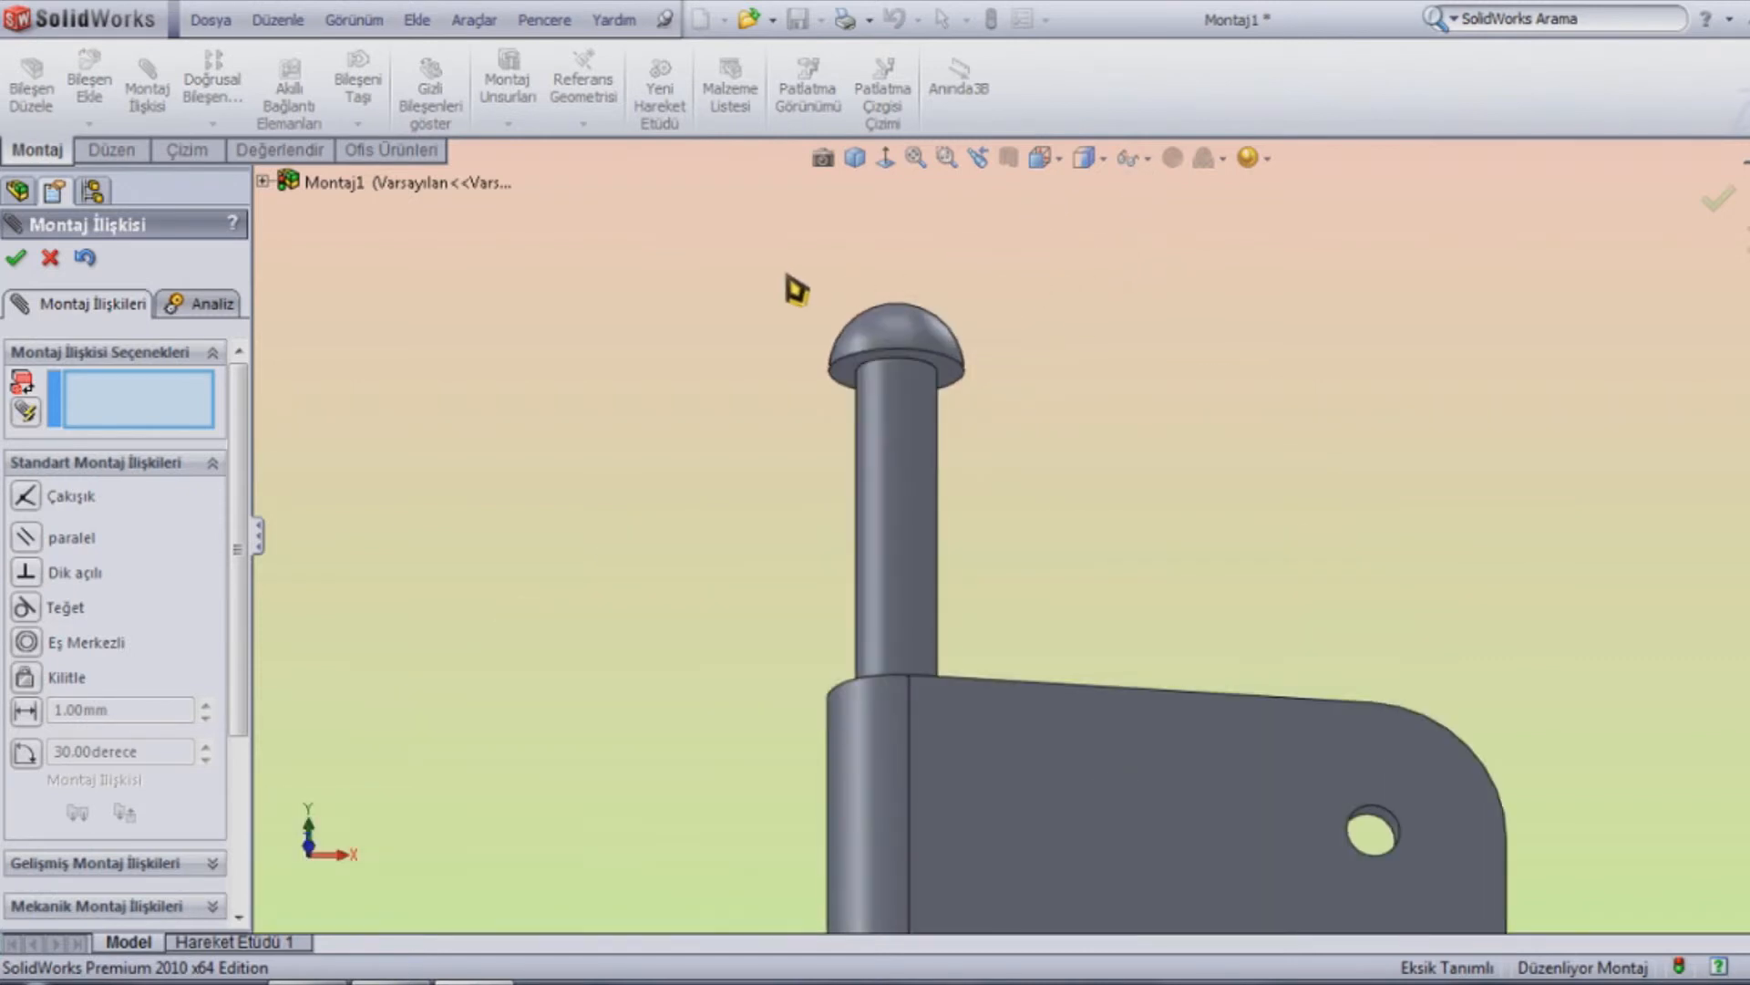
{"action": "left_click", "coordinate": [953, 378]}
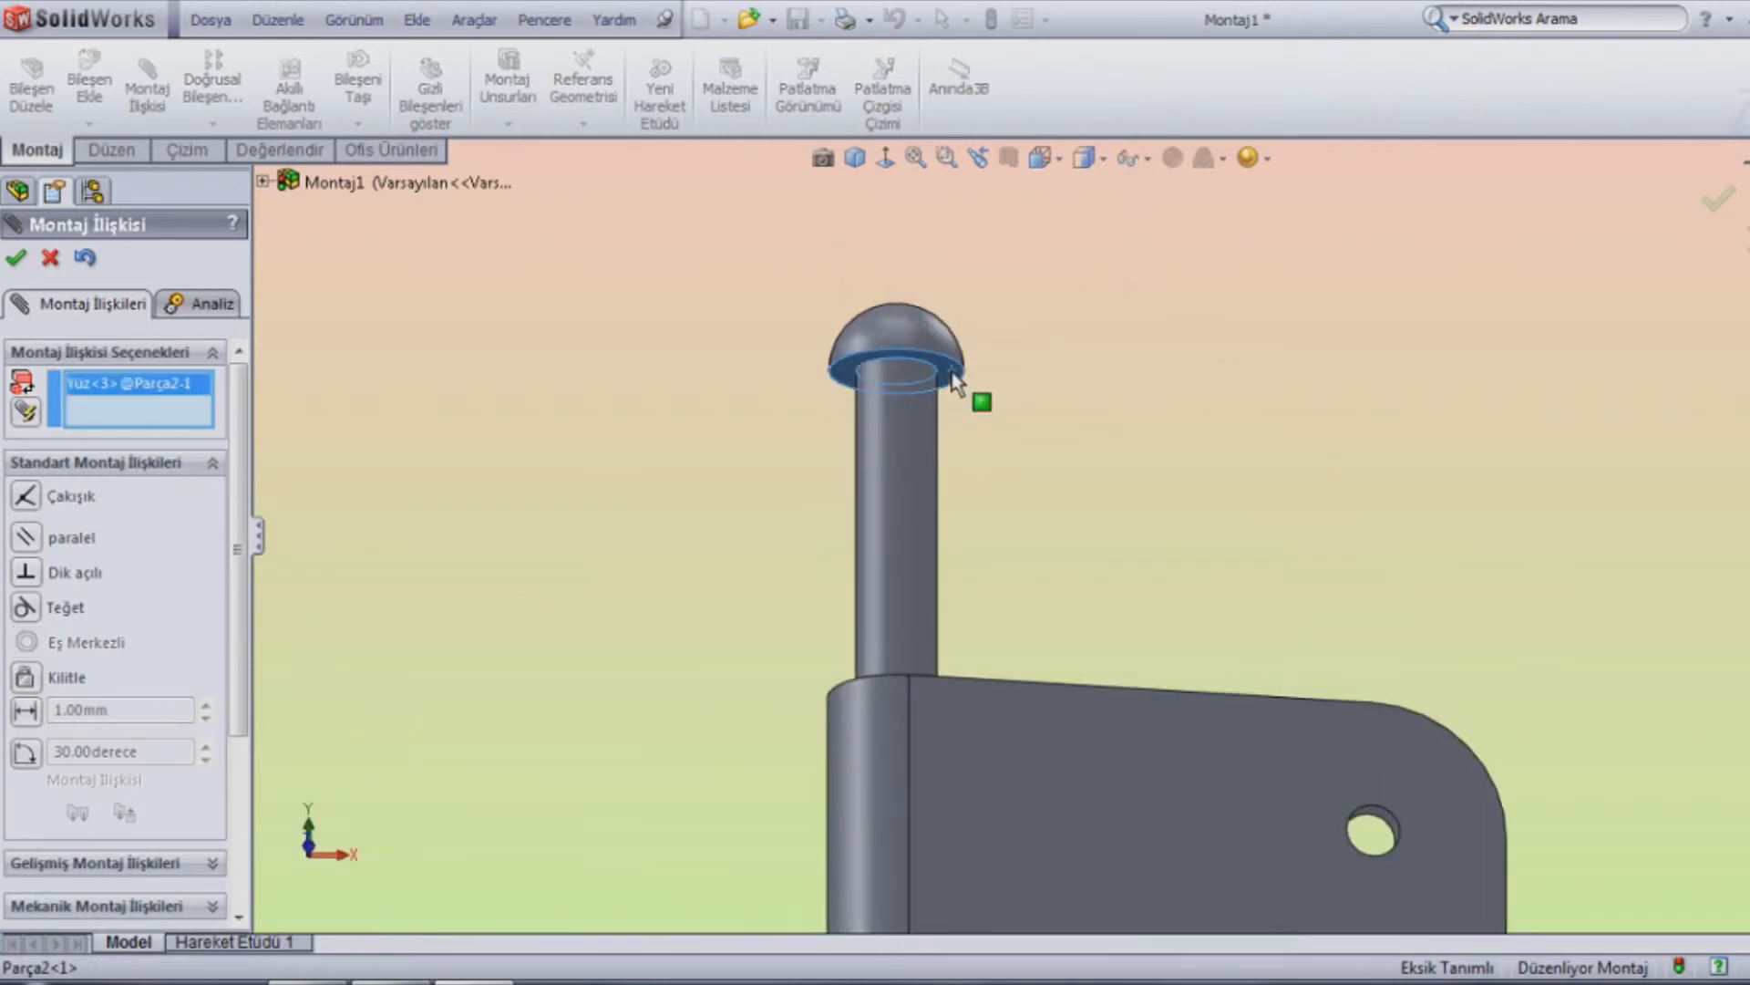
{"action": "left_click", "coordinate": [876, 691]}
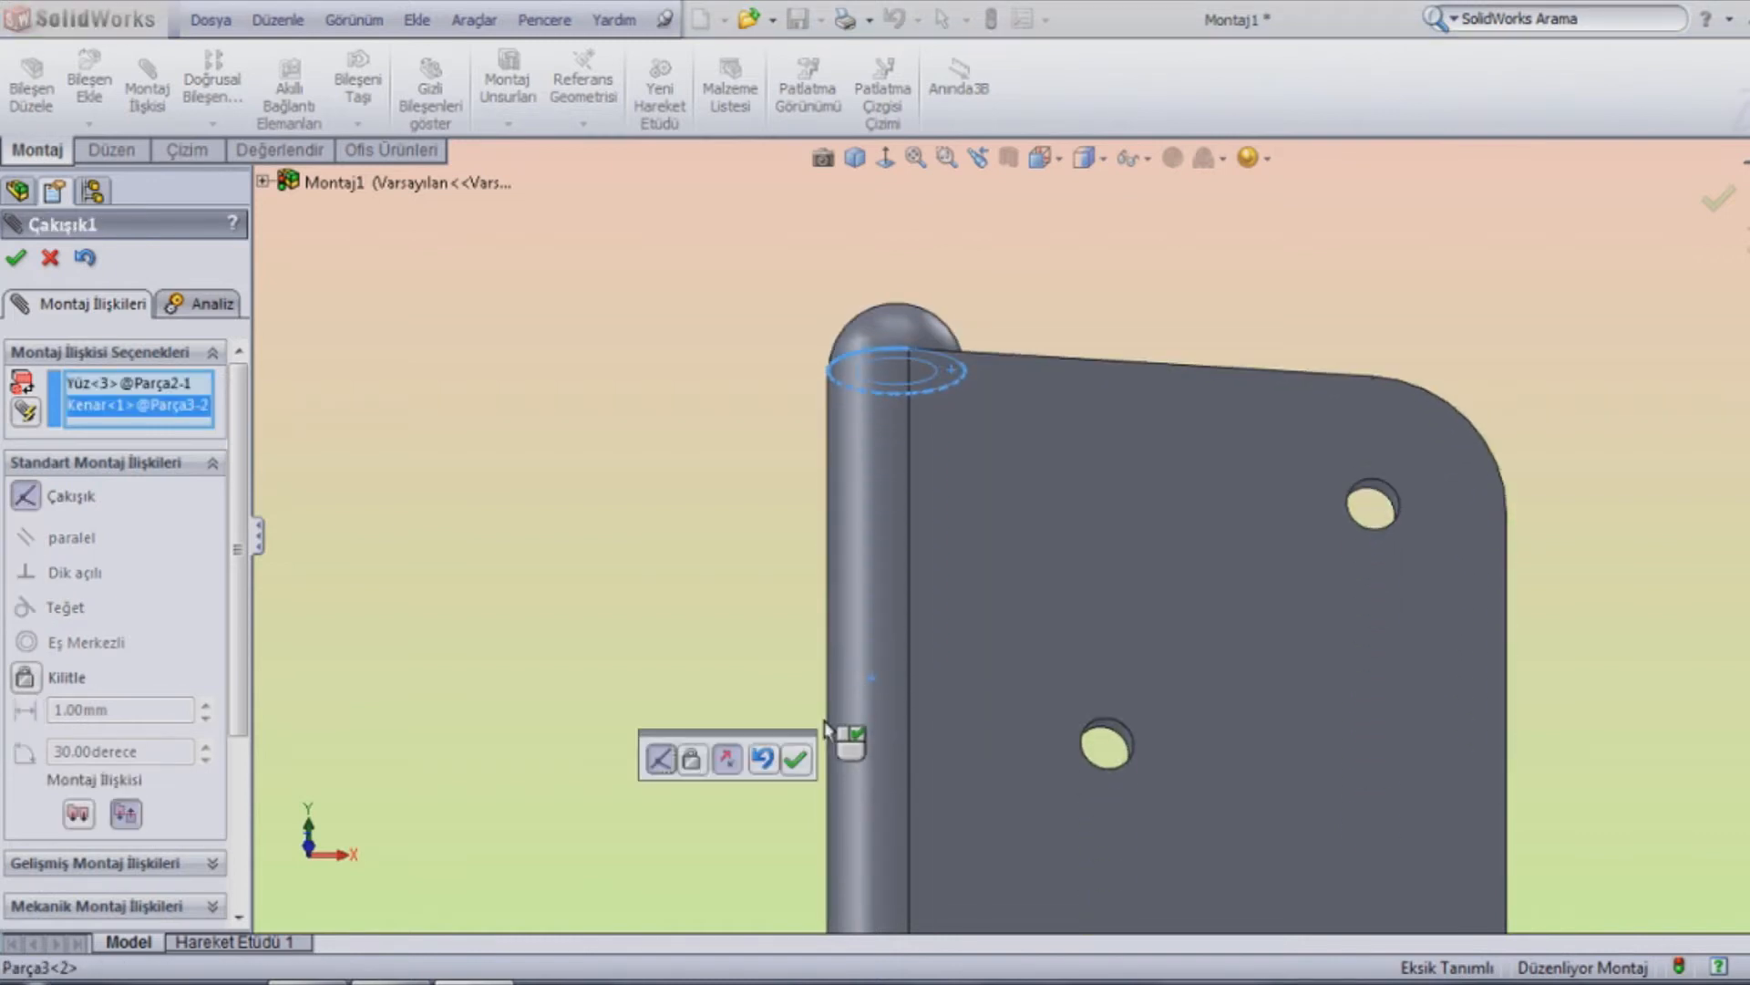
{"action": "left_click", "coordinate": [795, 762]}
{"action": "key", "text": "f"}
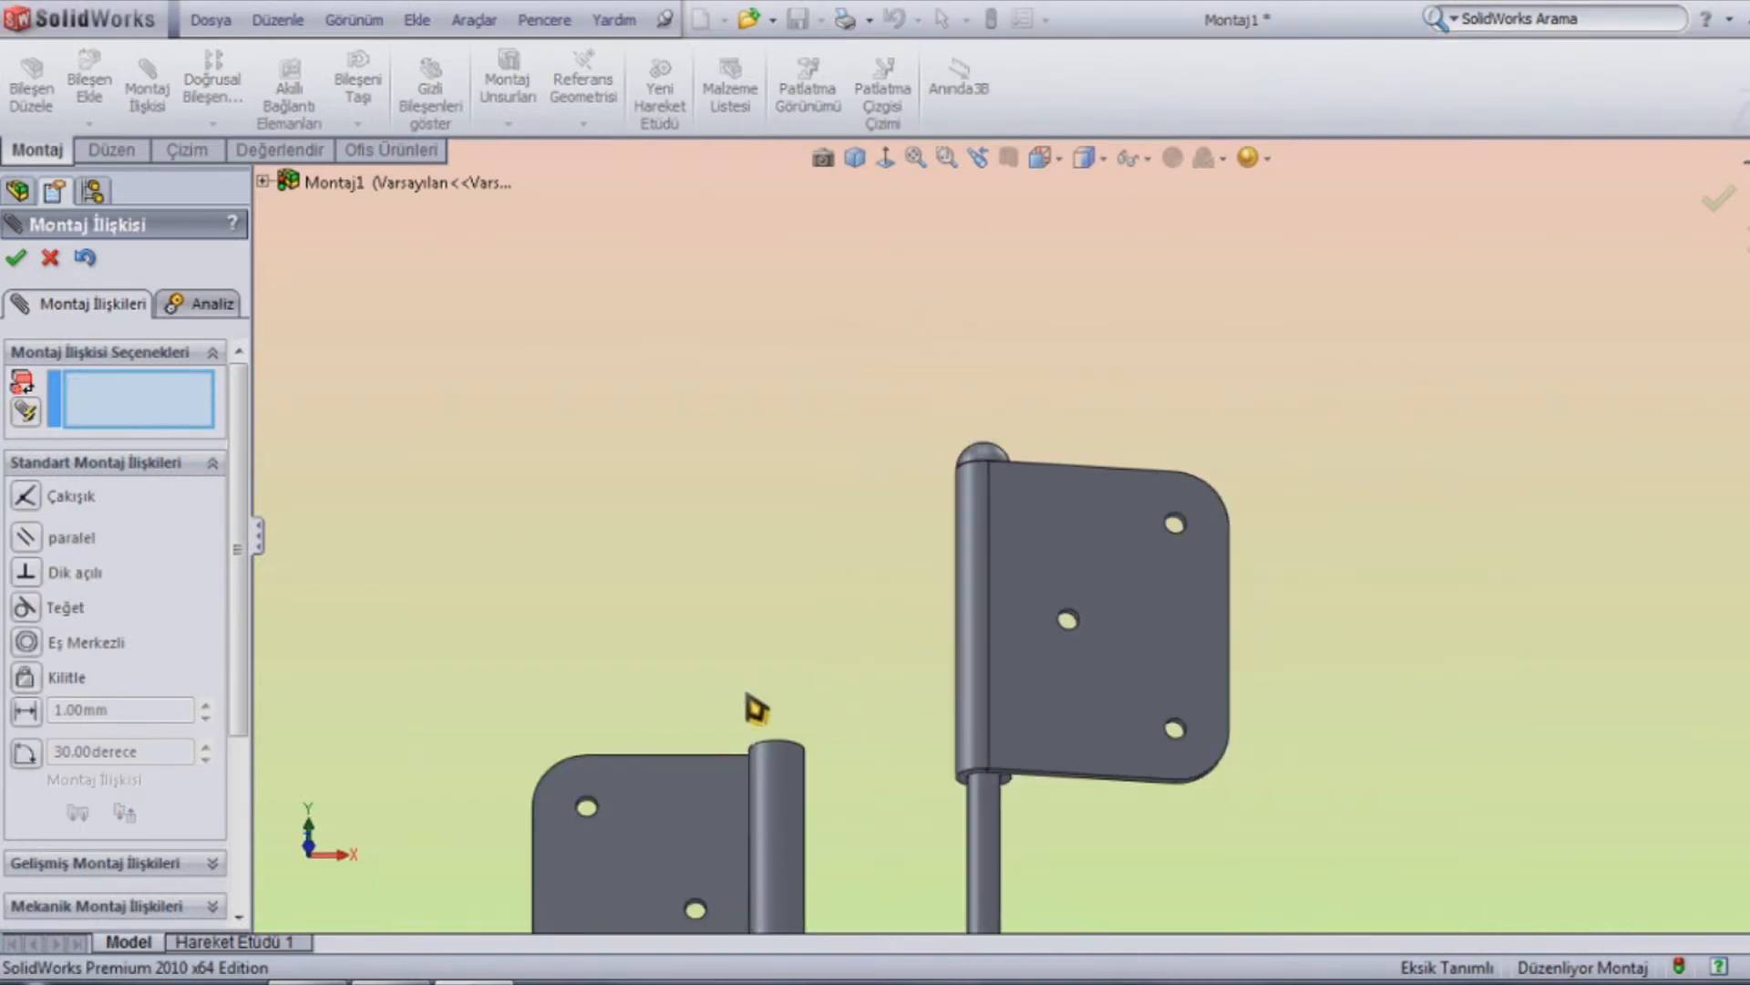
Add a concentric mate between the pin's shaft and the rolled edge of the first hinge plate
{"action": "key", "text": "f"}
{"action": "left_click_drag", "start_coordinate": [1158, 615], "coordinate": [1319, 618]}
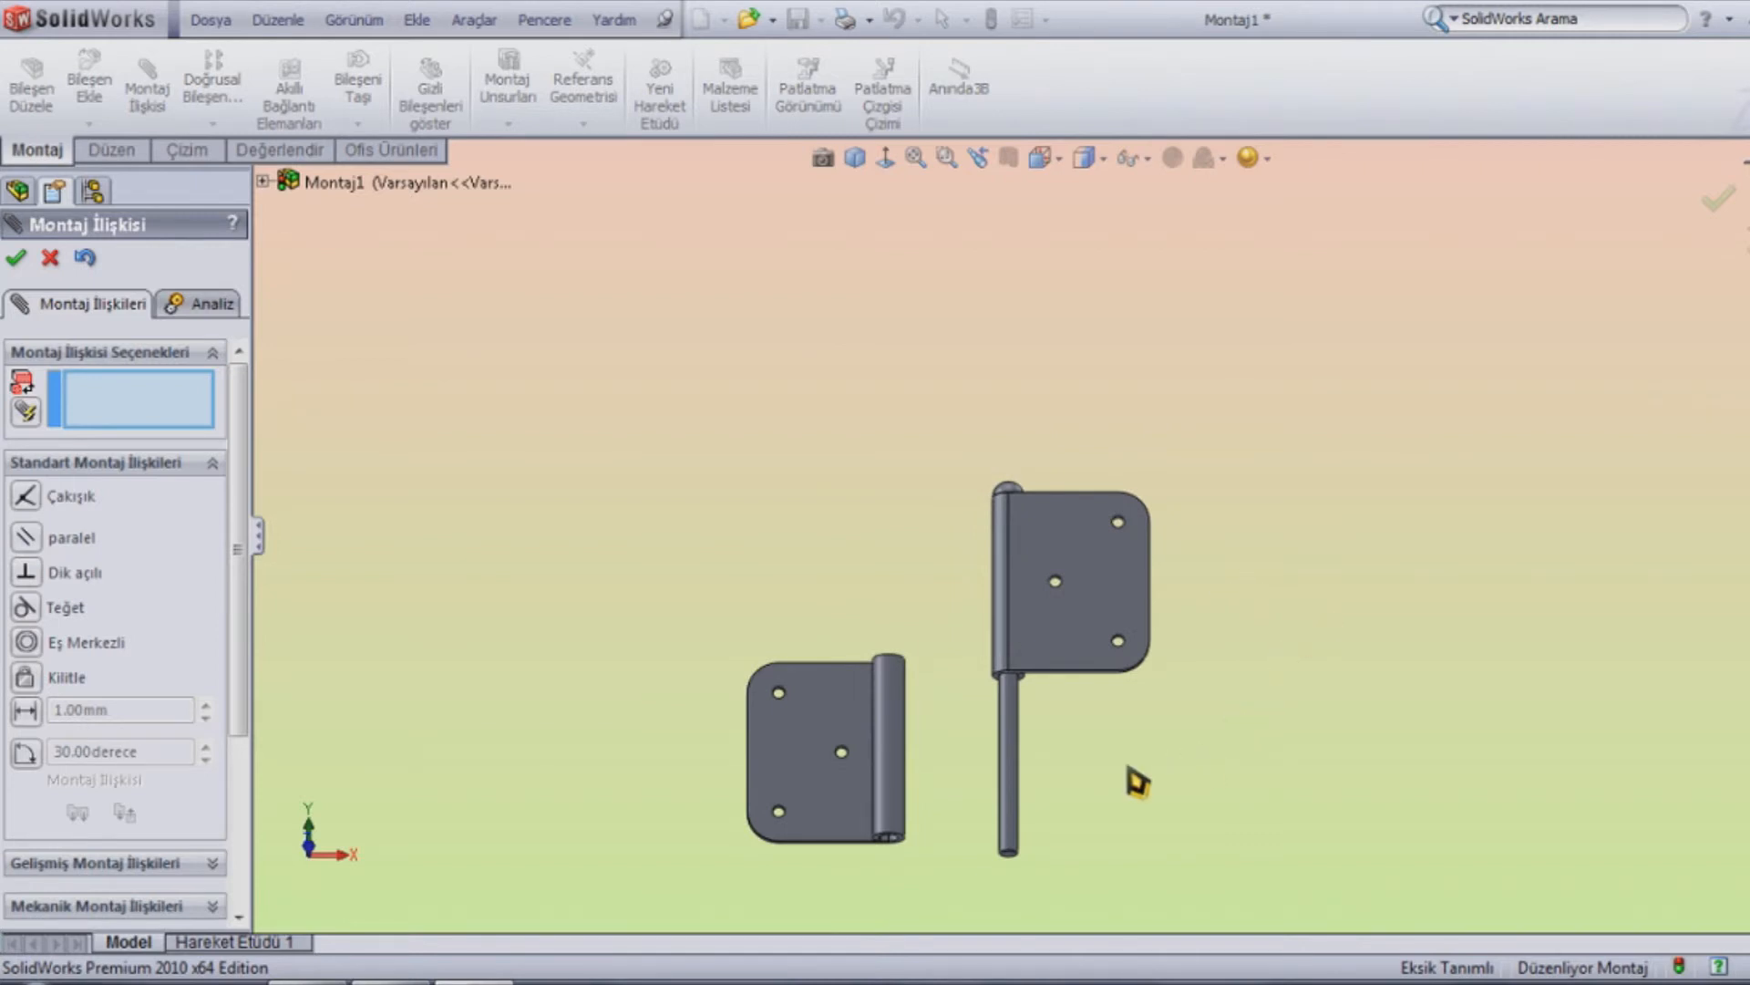
{"action": "scroll", "coordinate": [1118, 779], "scroll_direction": "down", "scroll_amount": 2}
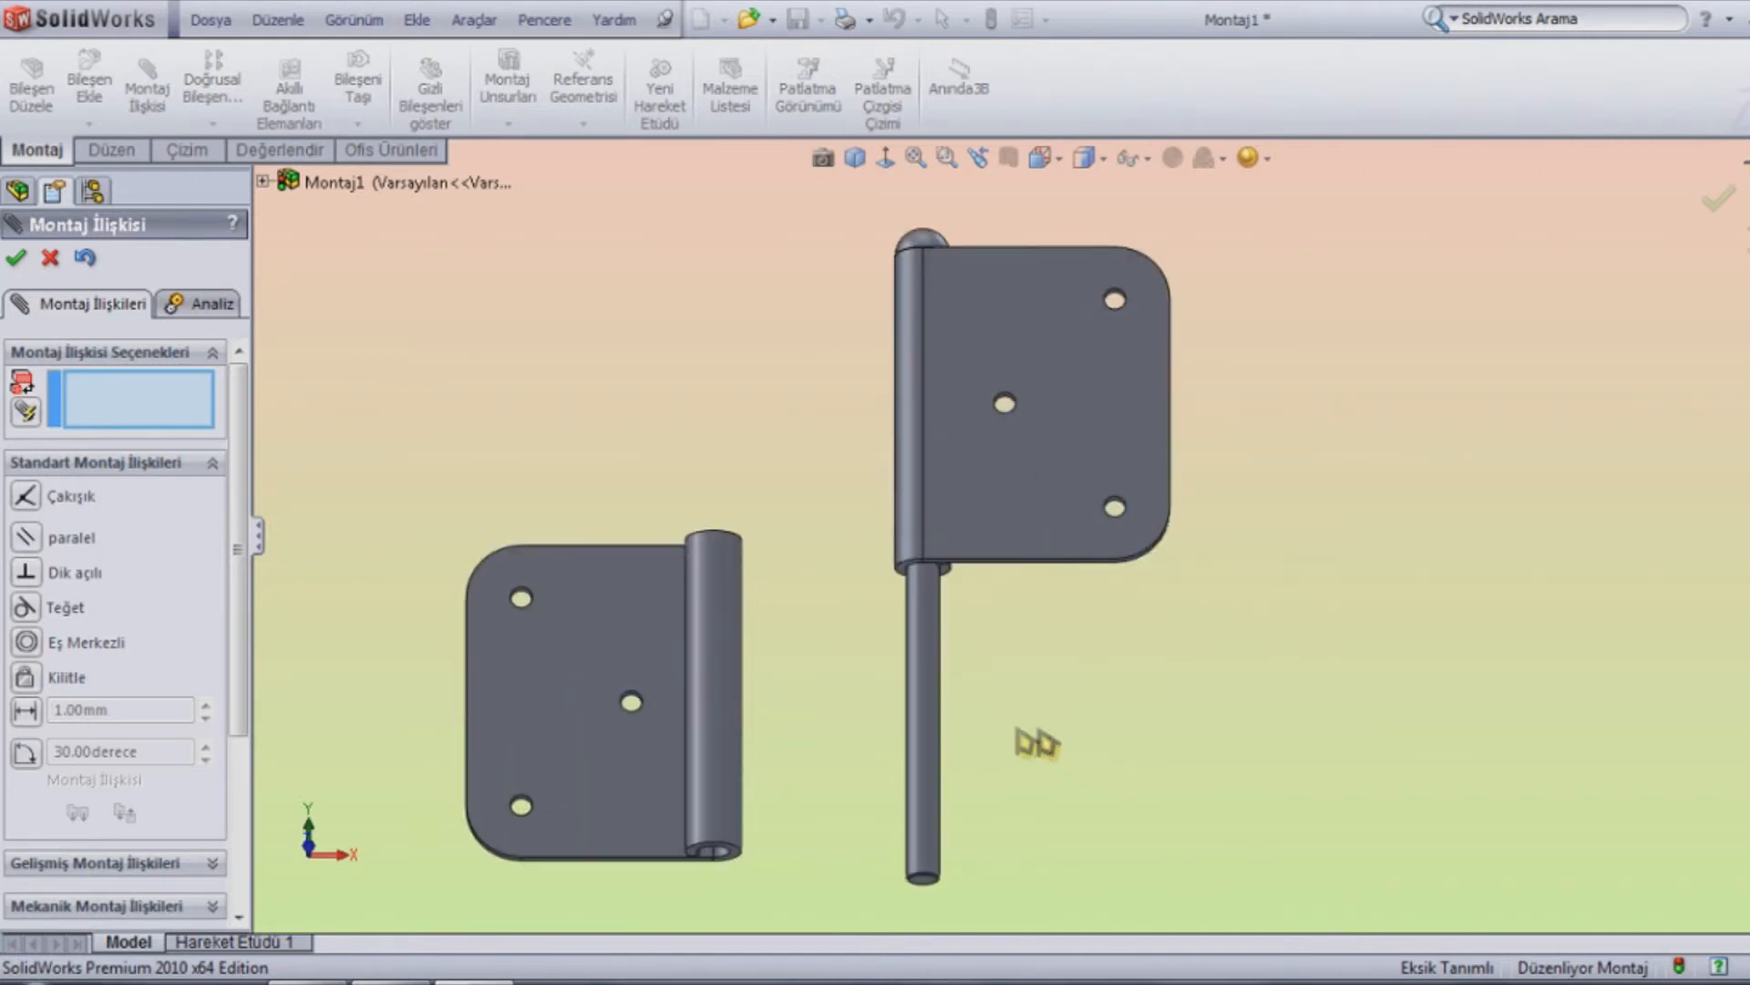
{"action": "left_click", "coordinate": [921, 720]}
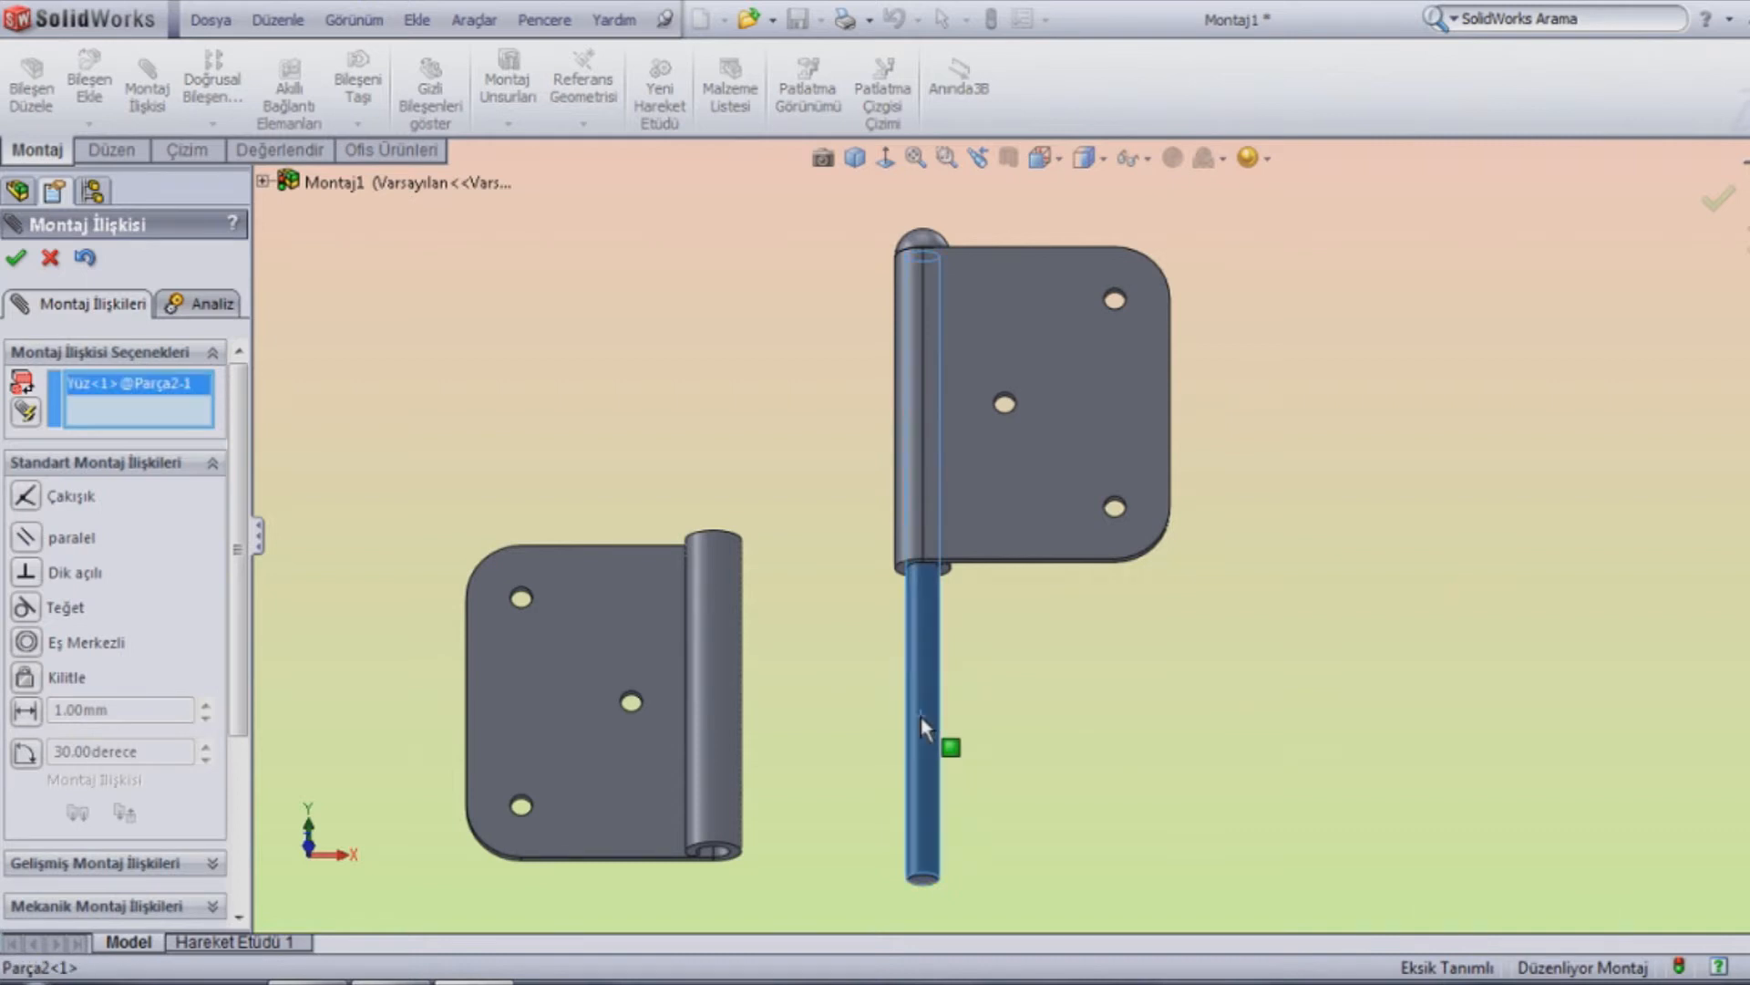
{"action": "left_click", "coordinate": [722, 697]}
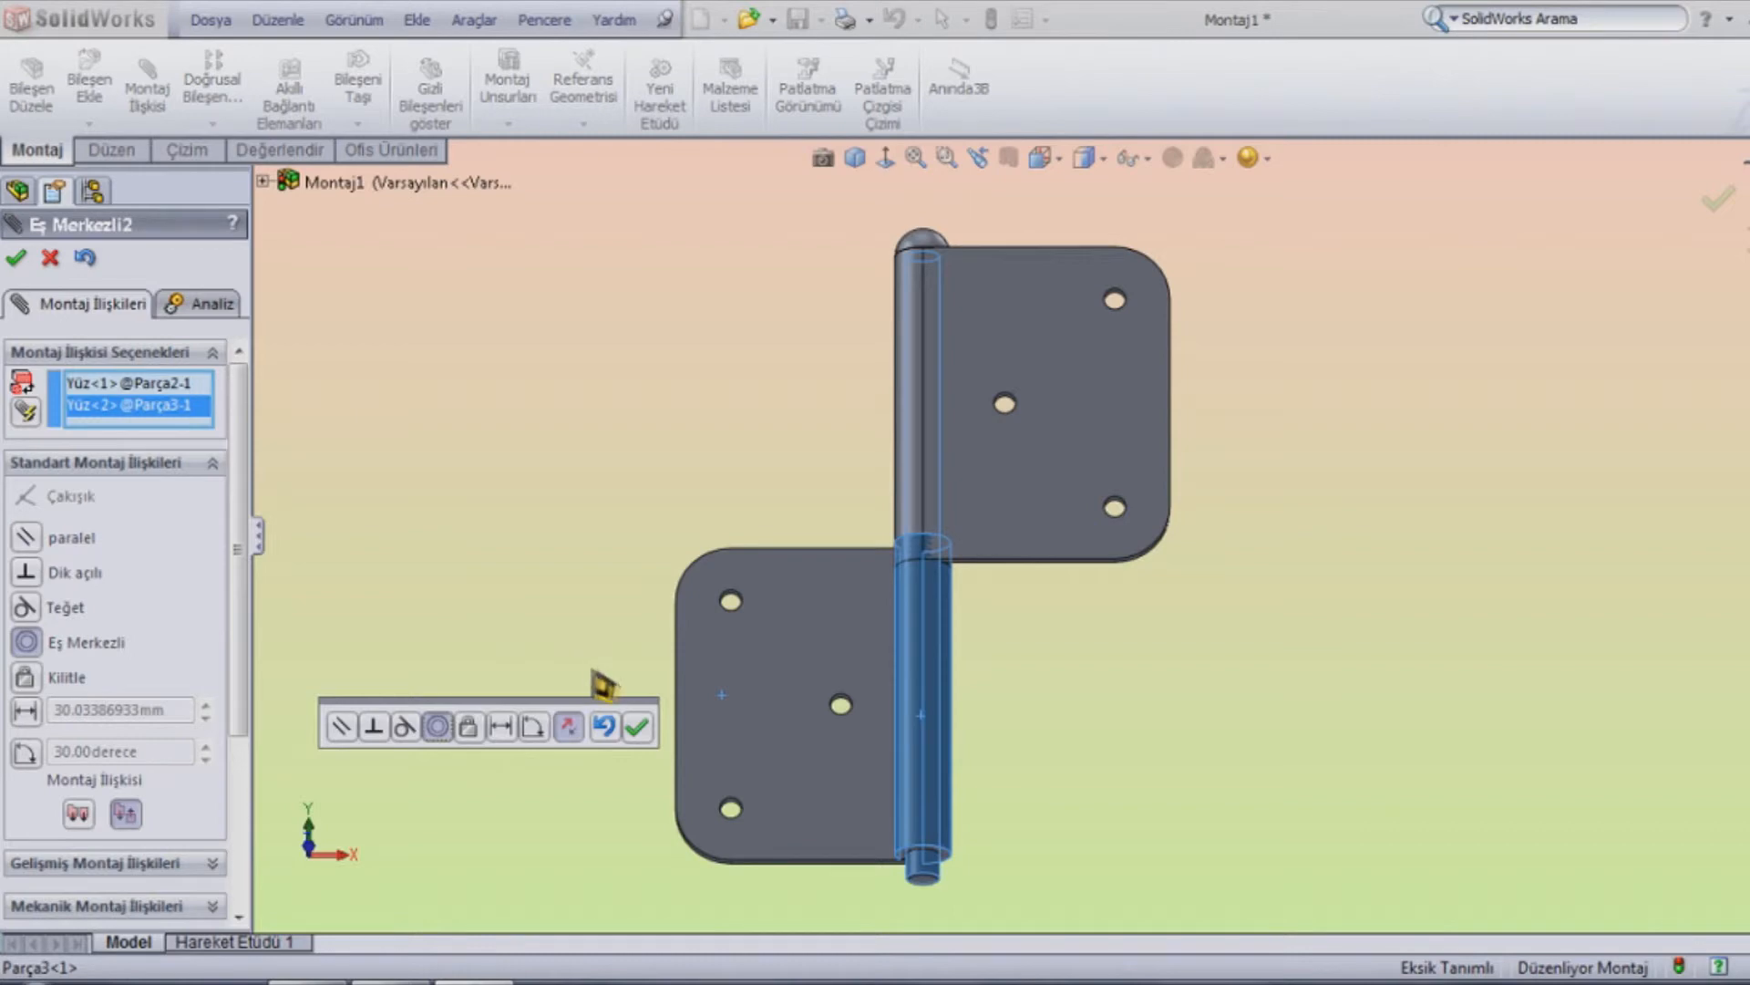
{"action": "left_click", "coordinate": [642, 725]}
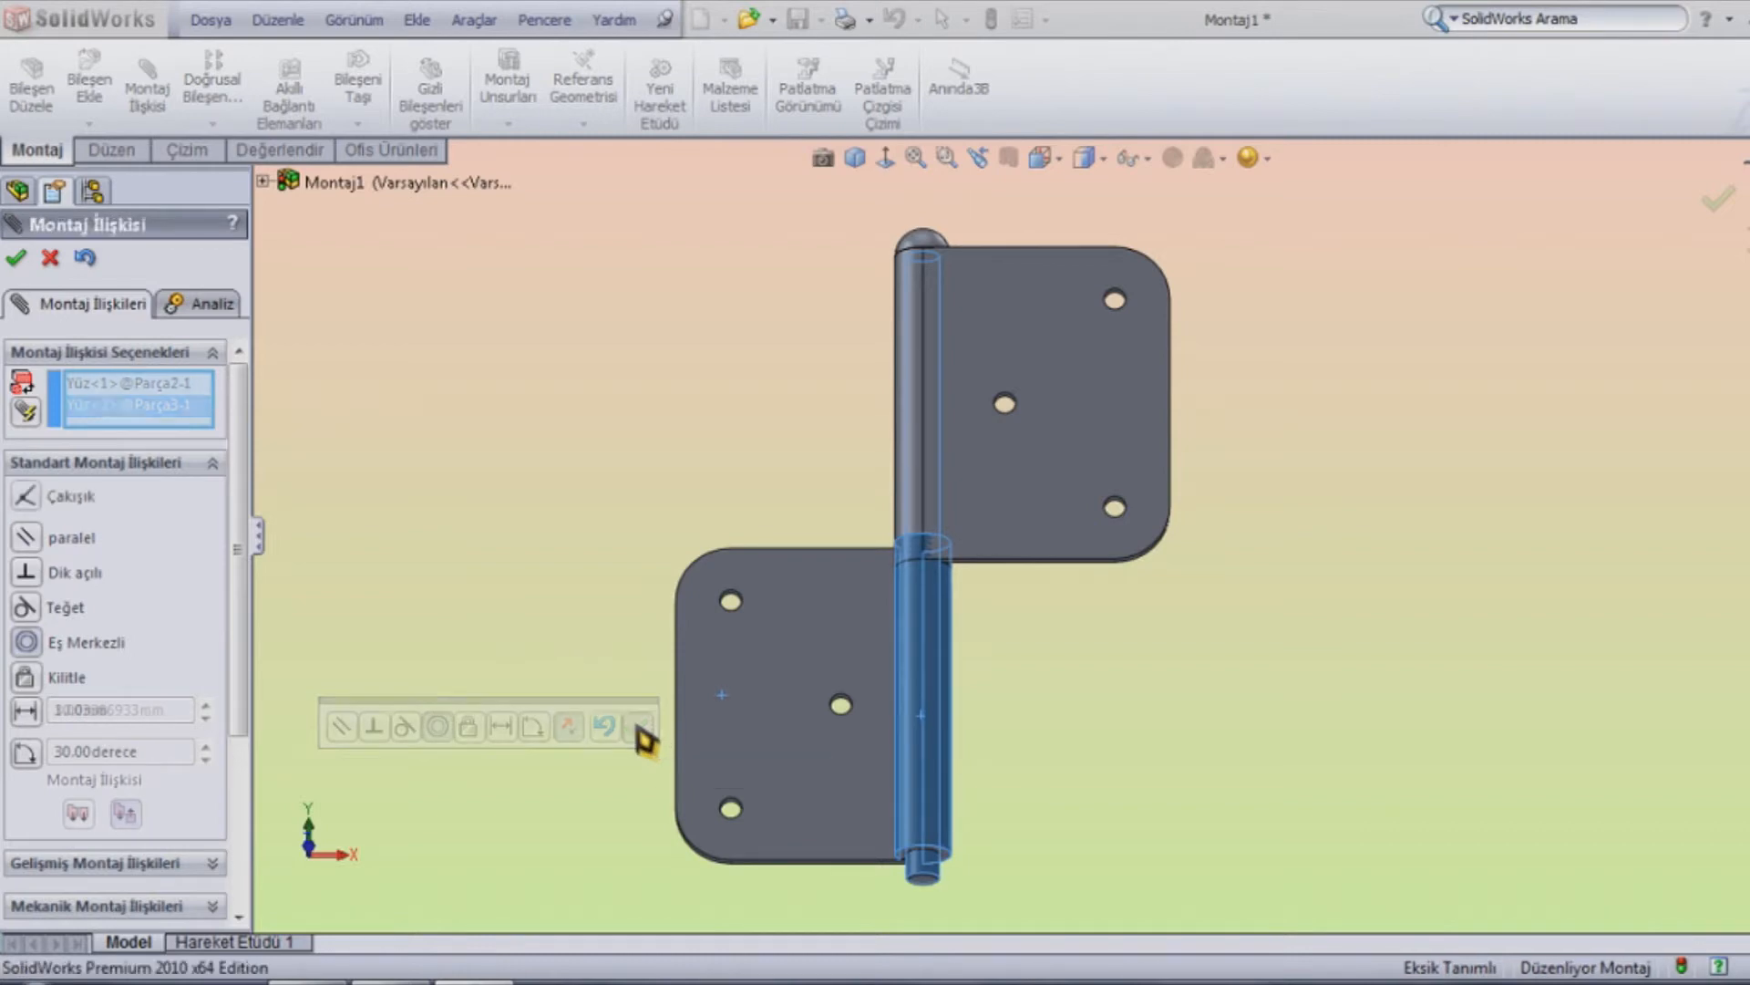
Add a coincident mate between the lower end face of the upper plate's roll and the top edge of the lower plate's roll
{"action": "left_click_drag", "start_coordinate": [875, 769], "coordinate": [880, 921]}
{"action": "scroll", "coordinate": [976, 645], "scroll_direction": "down", "scroll_amount": 3}
{"action": "scroll", "coordinate": [1025, 618], "scroll_direction": "down", "scroll_amount": 2}
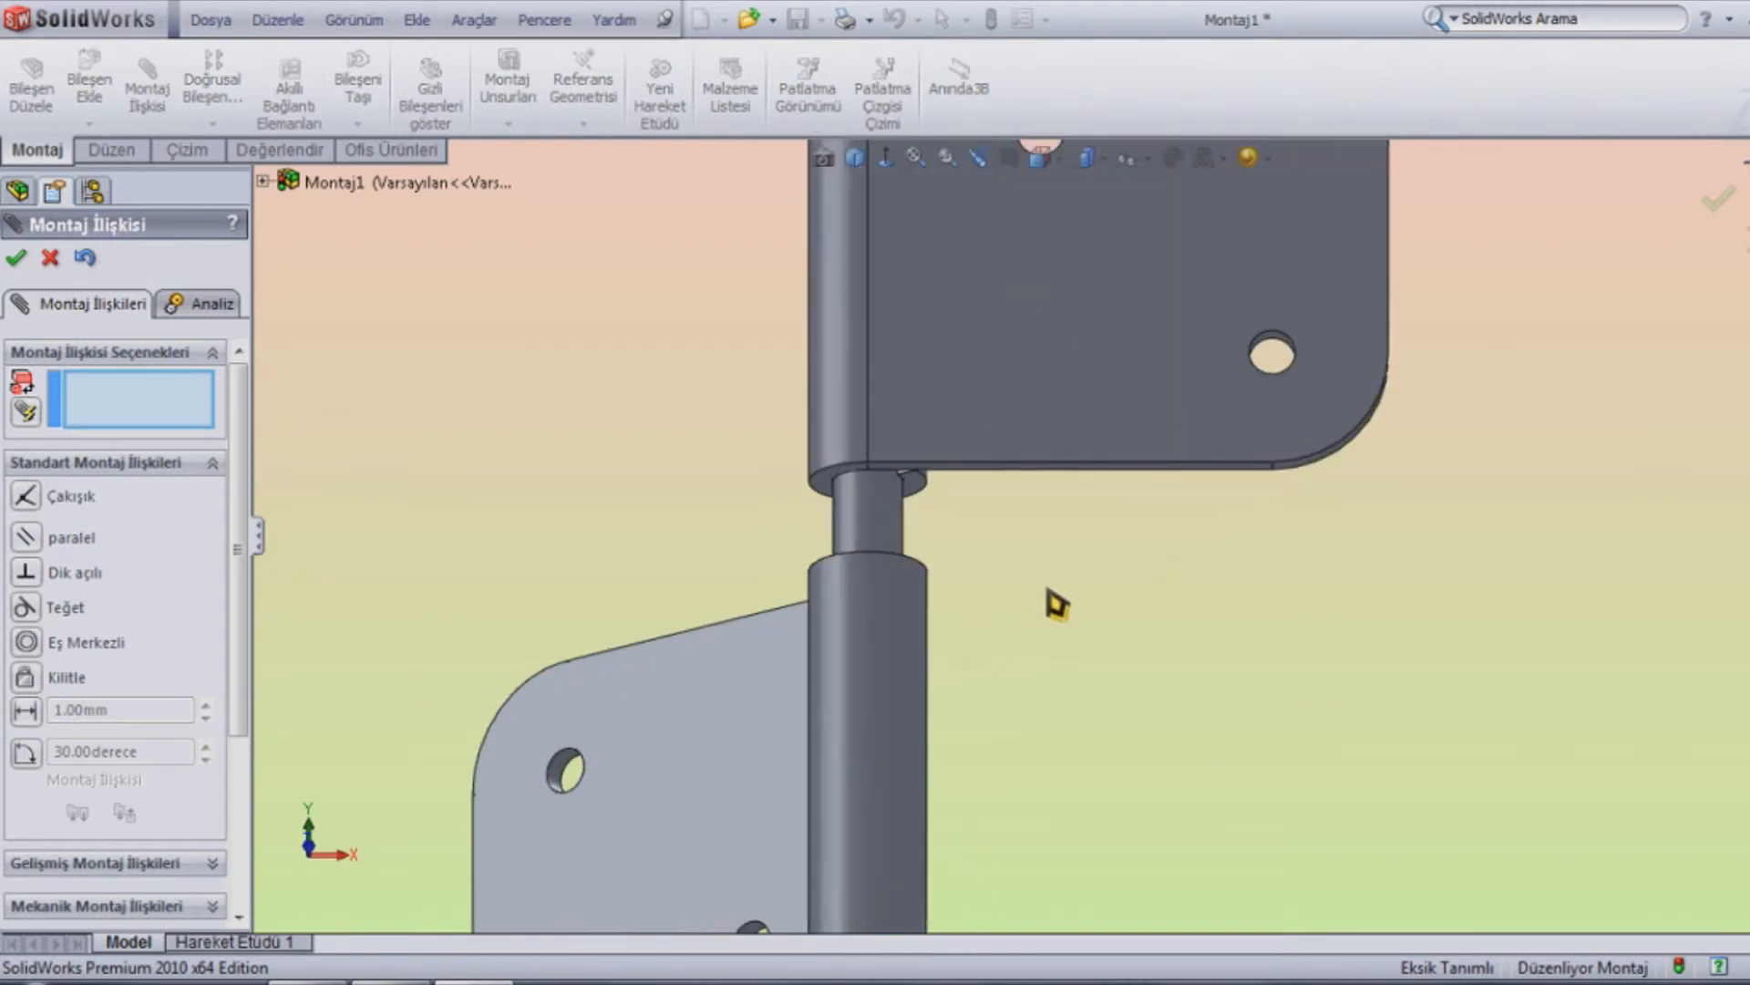
{"action": "scroll", "coordinate": [1057, 598], "scroll_direction": "down", "scroll_amount": 2}
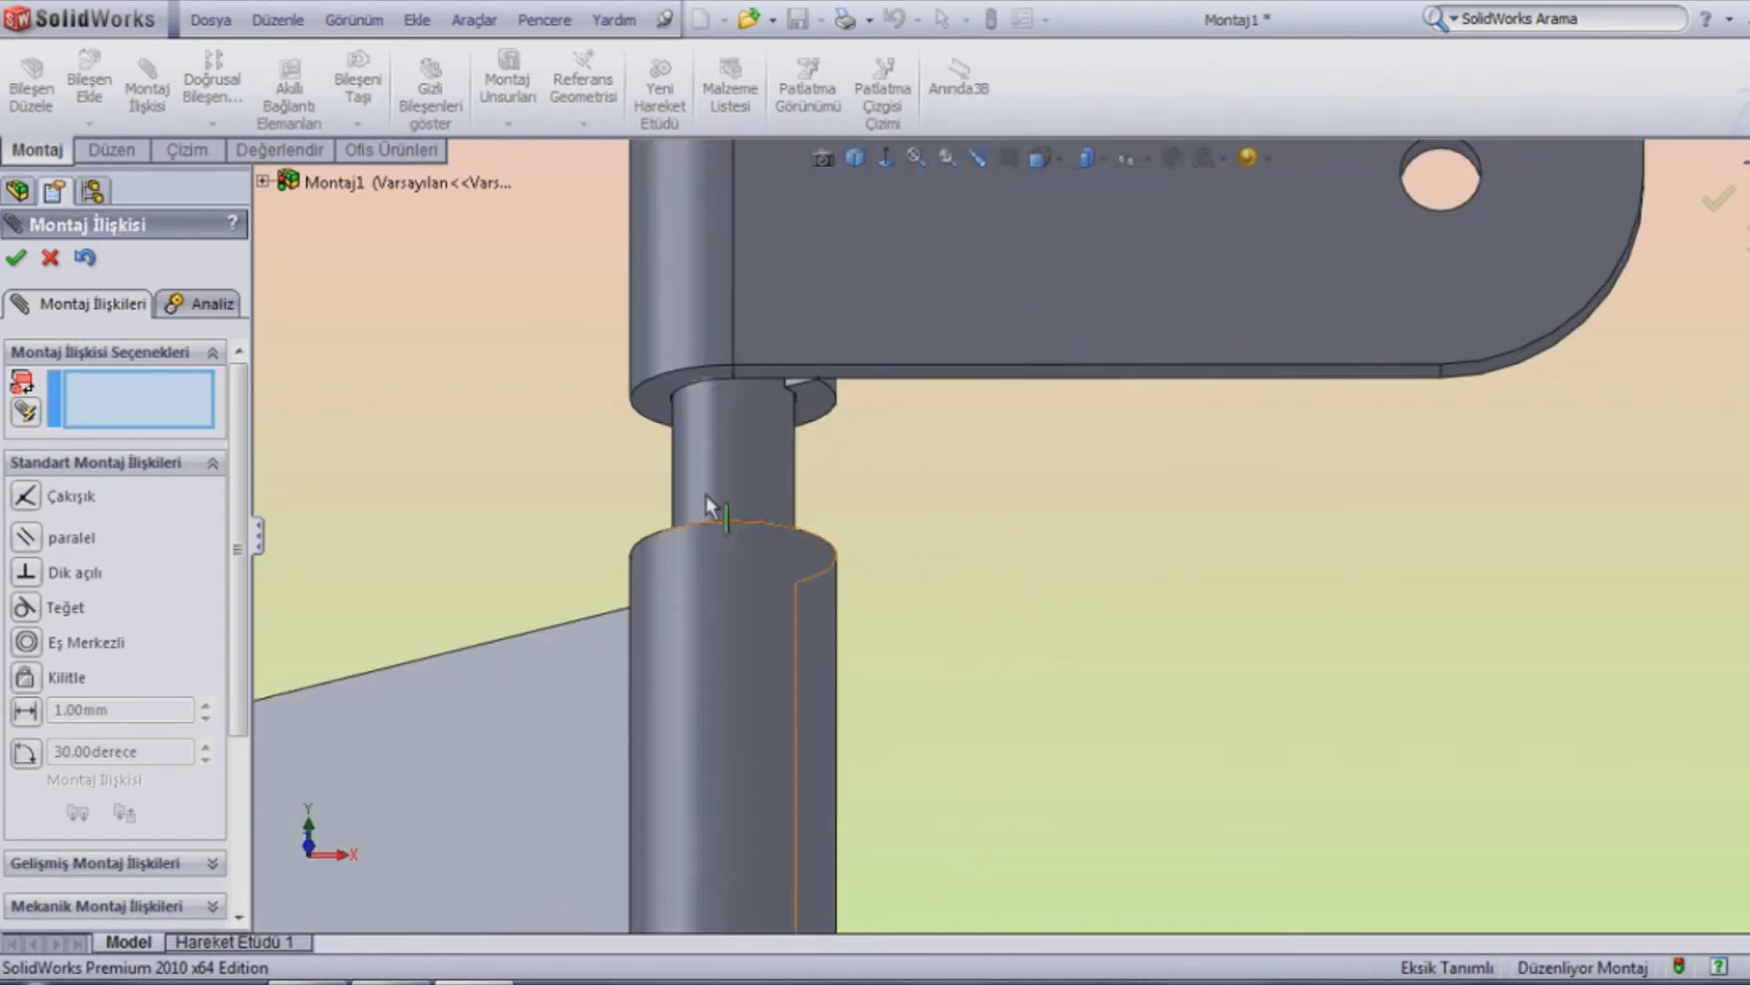
{"action": "left_click", "coordinate": [652, 406]}
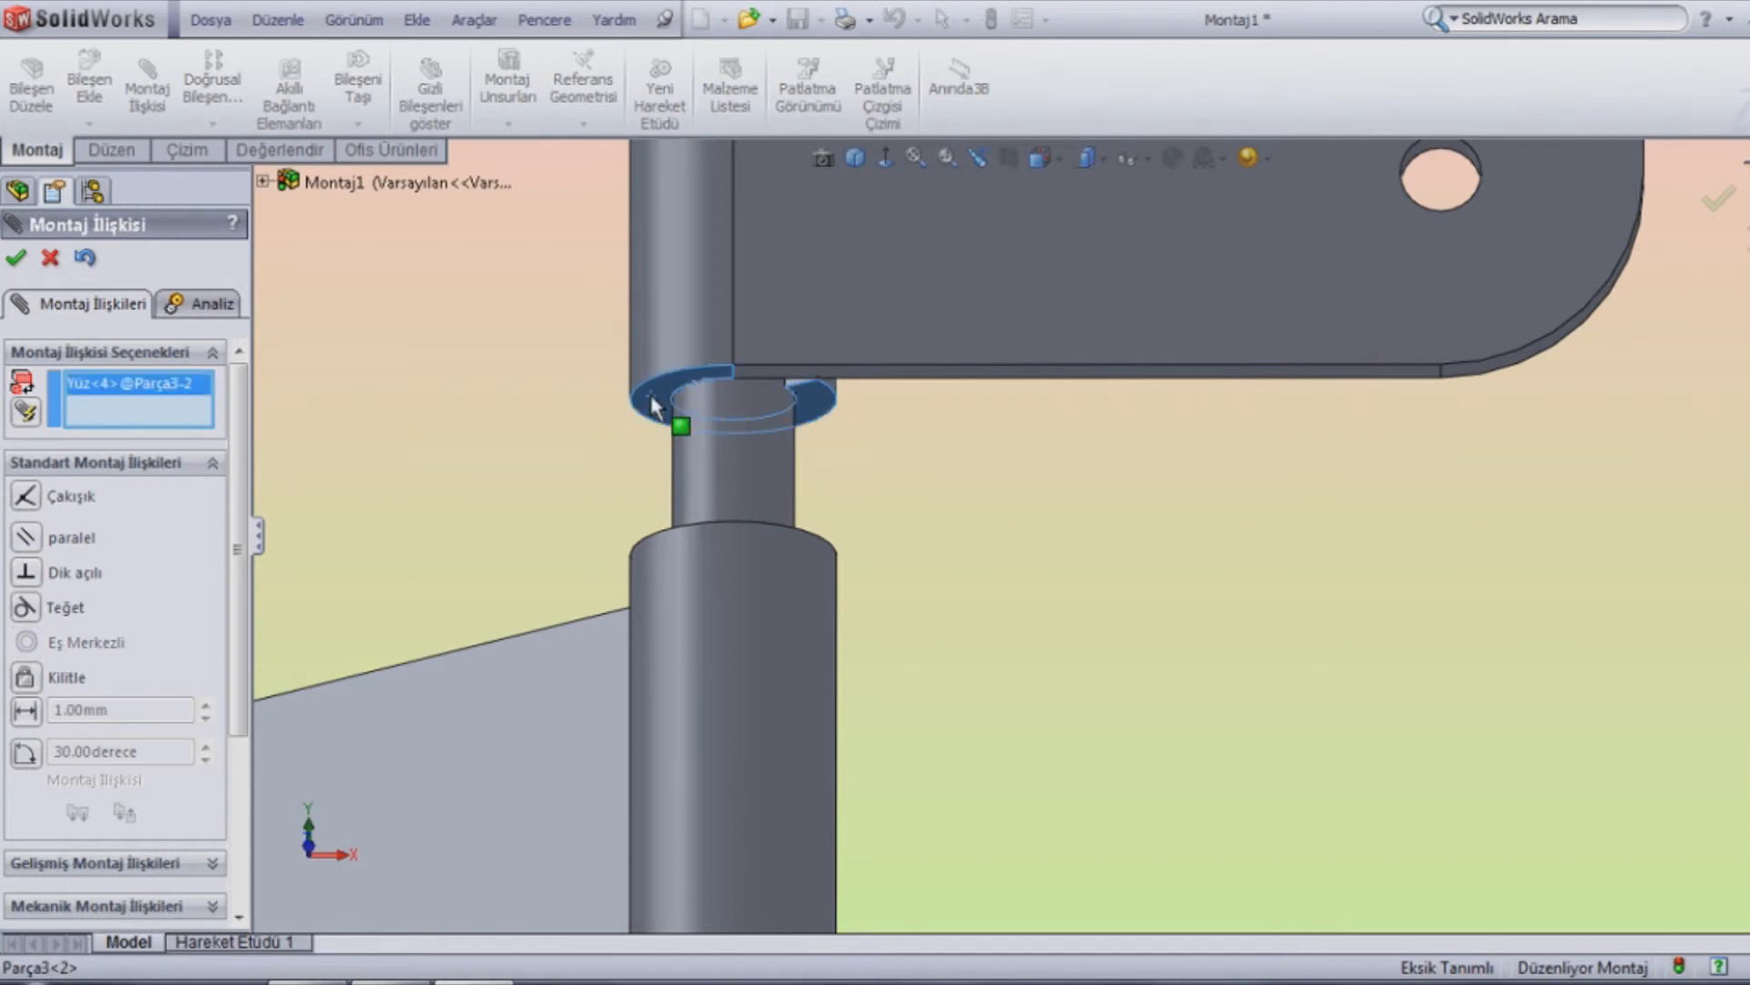
{"action": "left_click", "coordinate": [745, 535]}
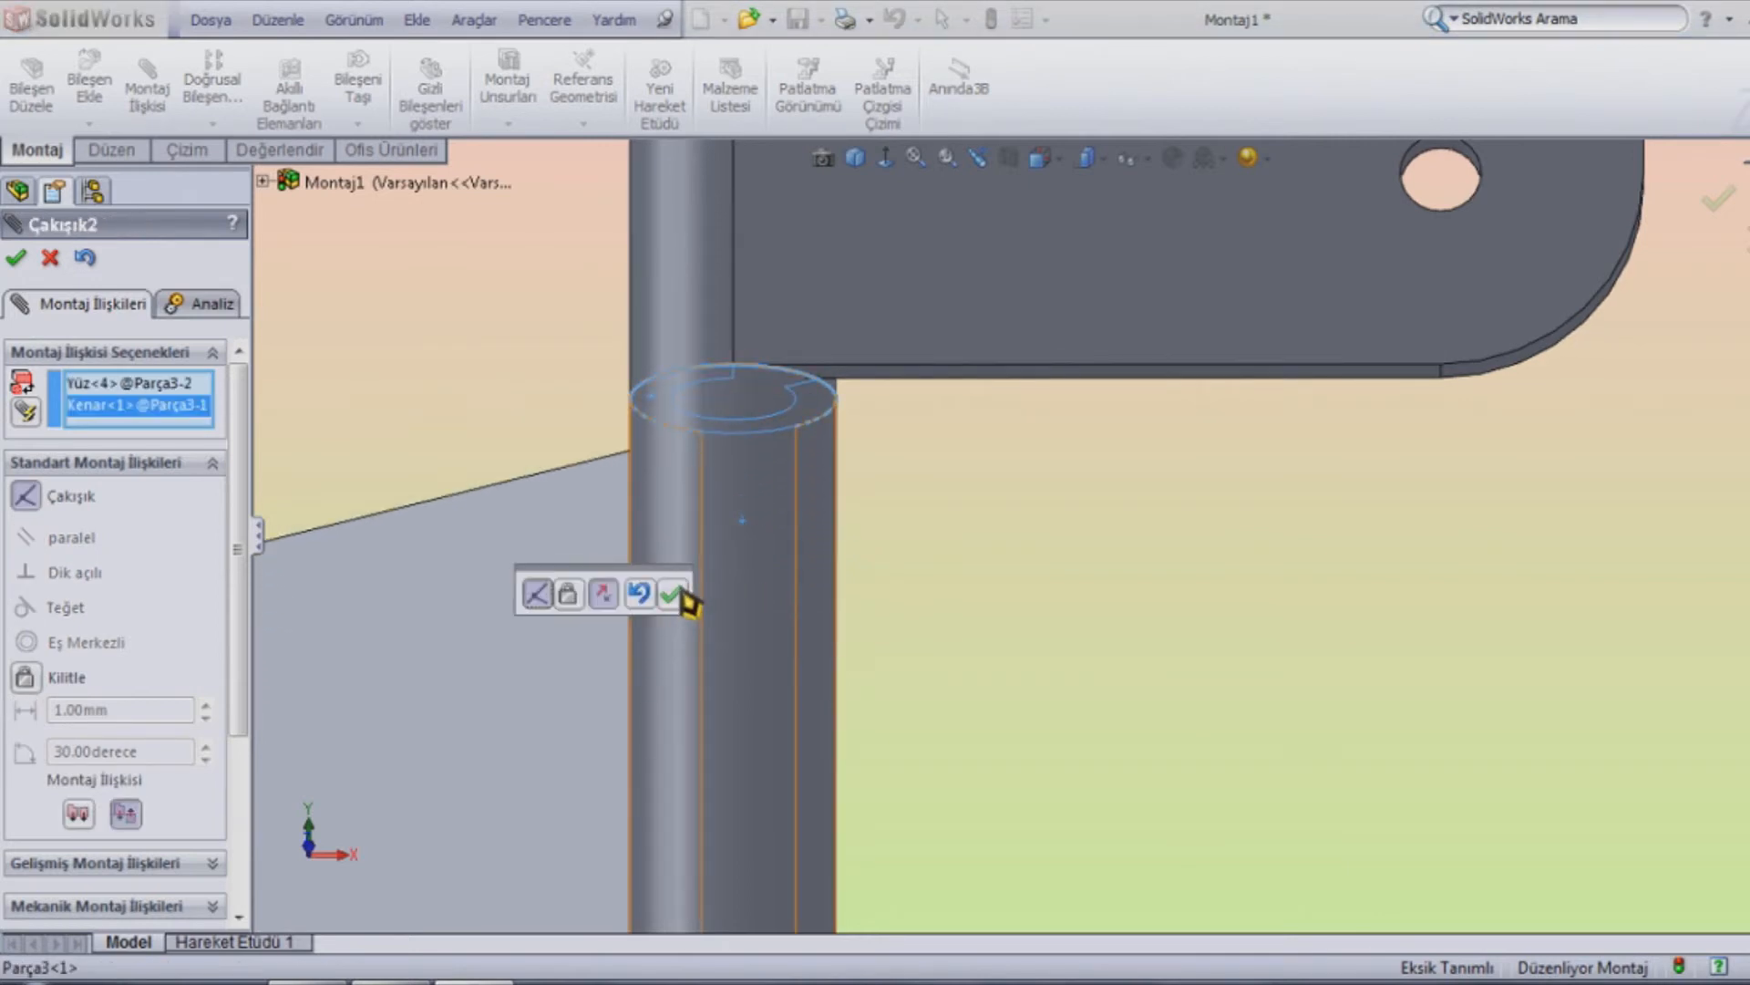
{"action": "left_click", "coordinate": [673, 593]}
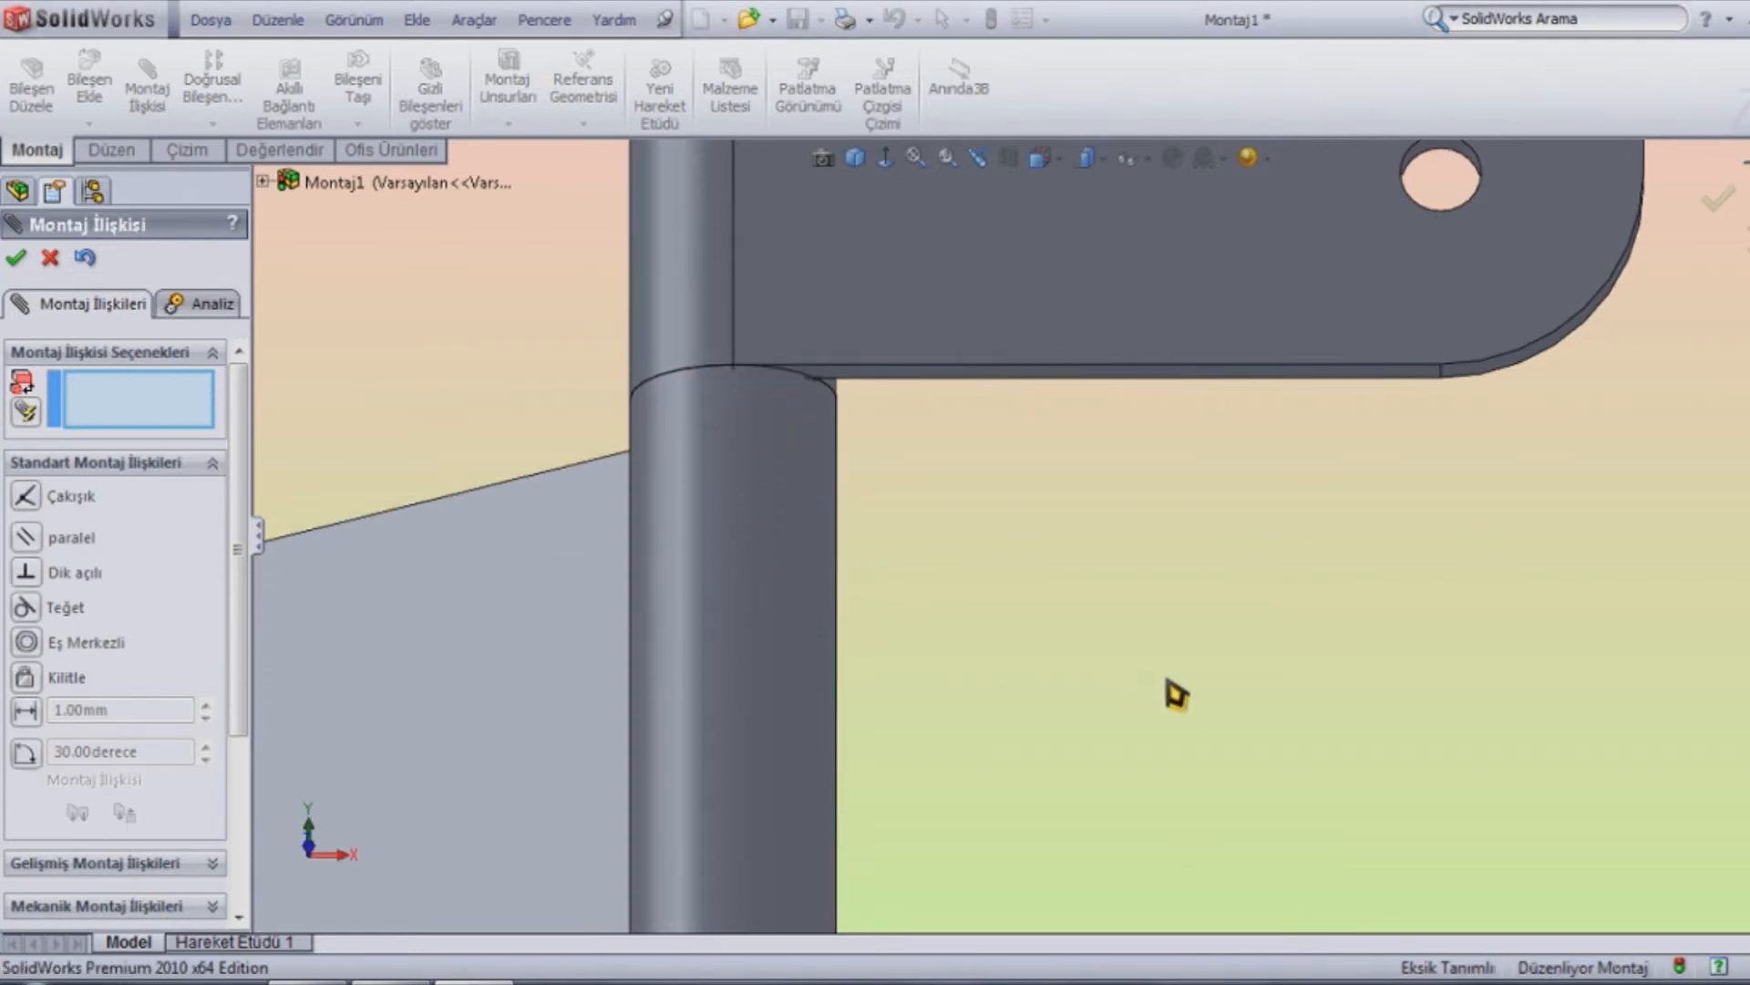
Swing the lower hinge plate about the pin to test the mates, and show the assembly in dimetric view
{"action": "key", "text": "f"}
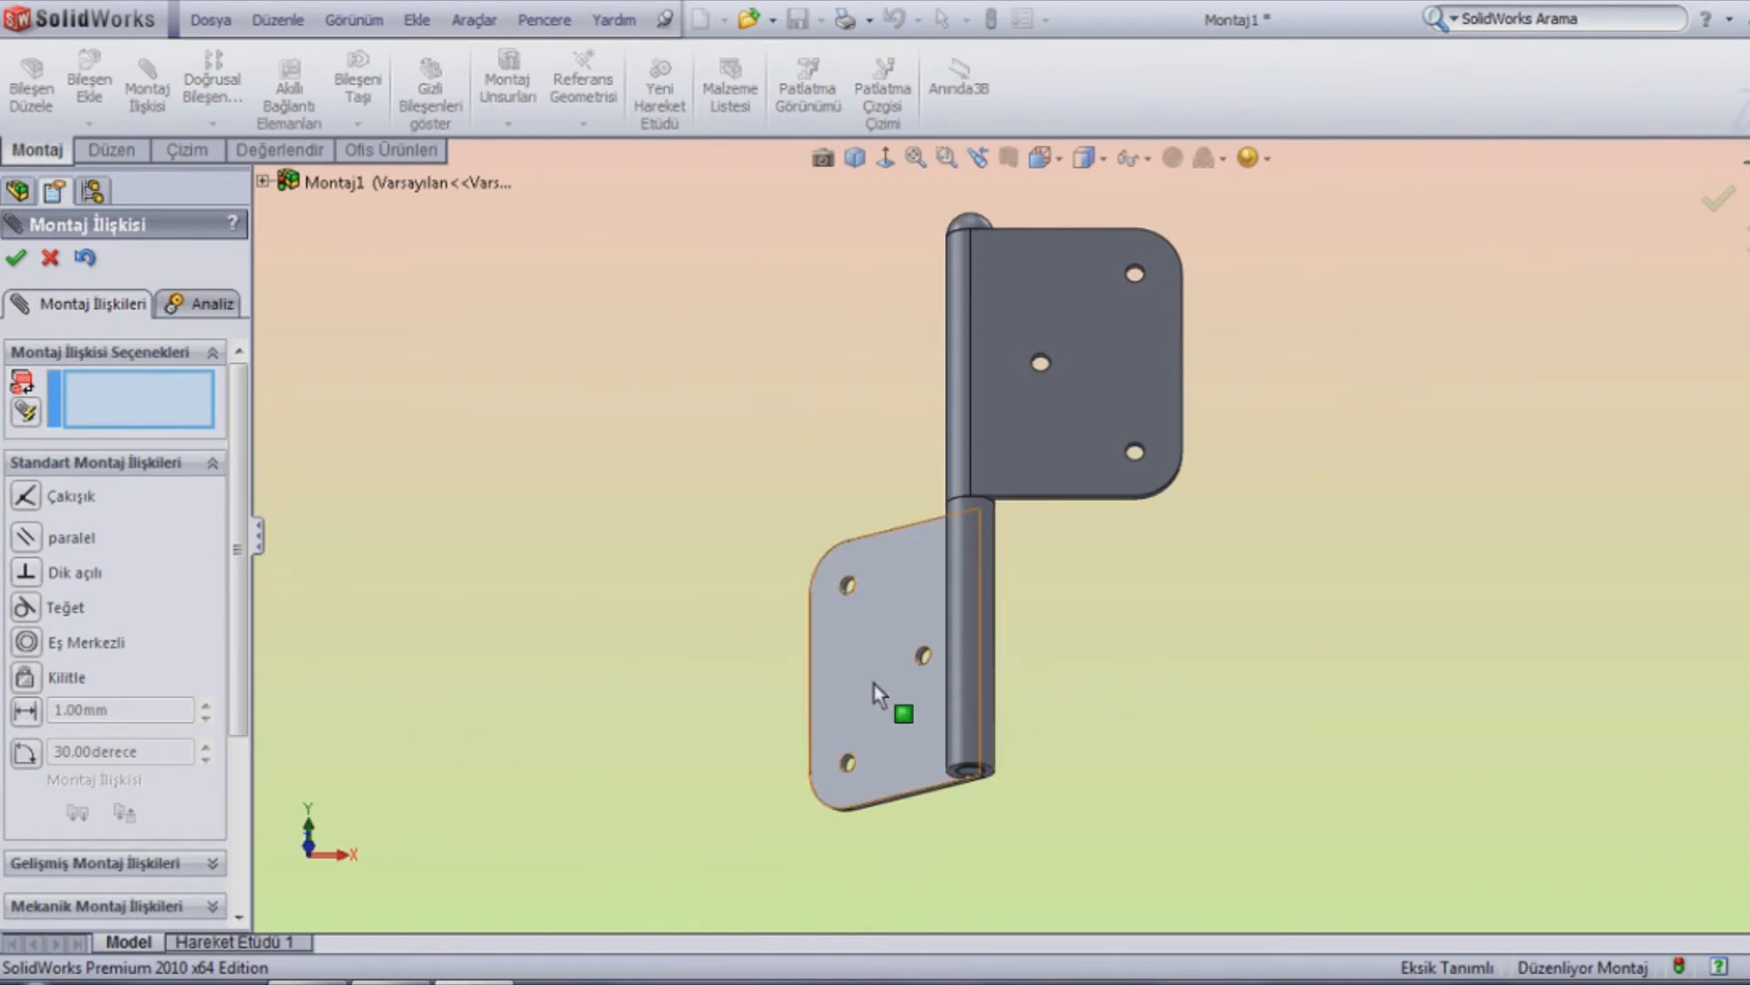
{"action": "left_click_drag", "start_coordinate": [945, 710], "coordinate": [954, 630]}
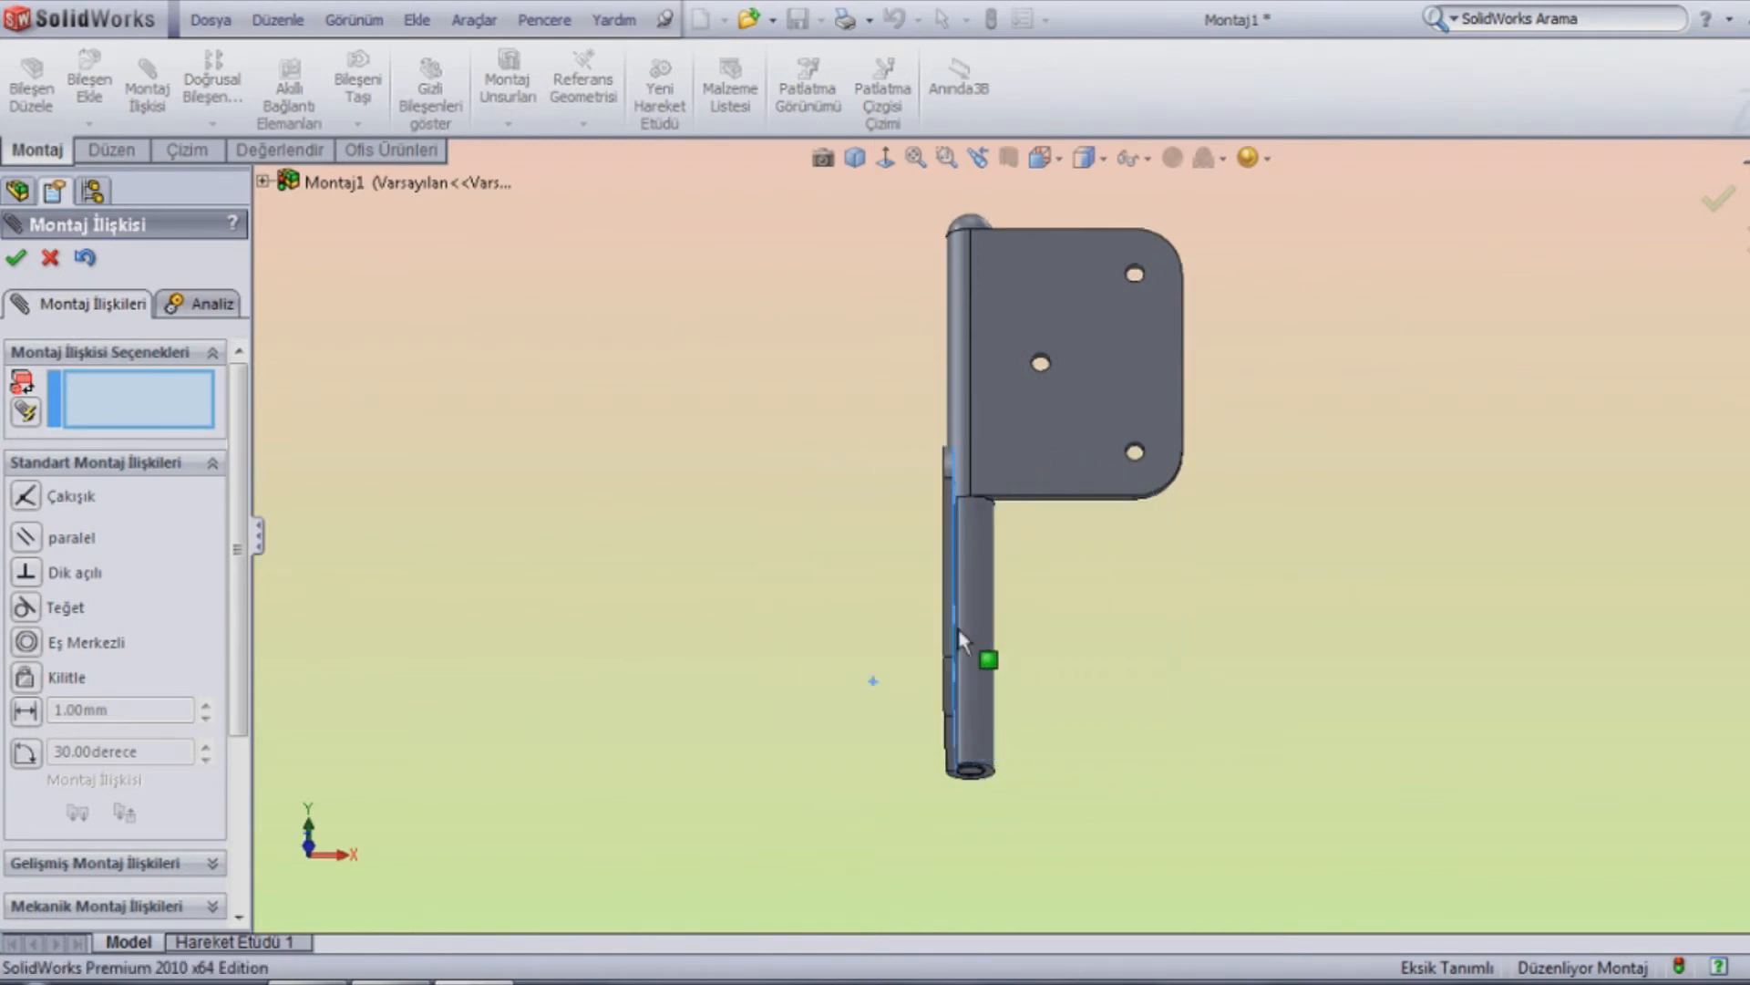
{"action": "middle_click_drag", "start_coordinate": [1379, 461], "coordinate": [1374, 677]}
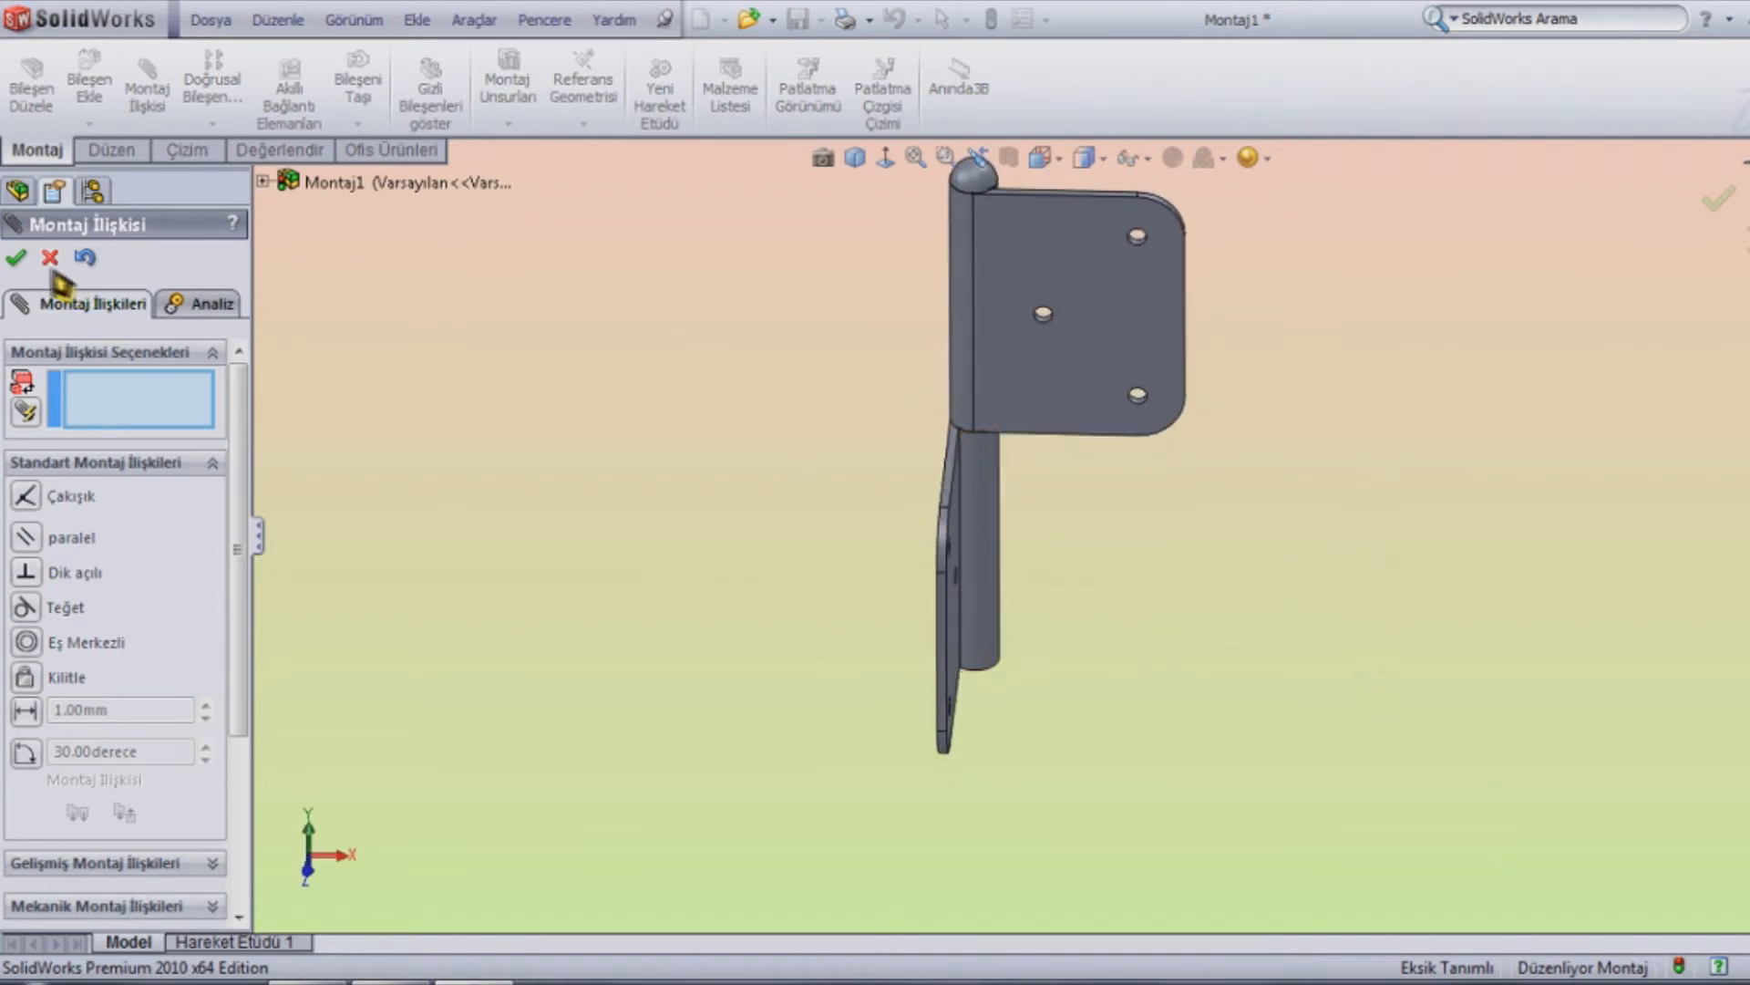
{"action": "left_click", "coordinate": [18, 260]}
{"action": "middle_click_drag", "start_coordinate": [754, 441], "coordinate": [1250, 356]}
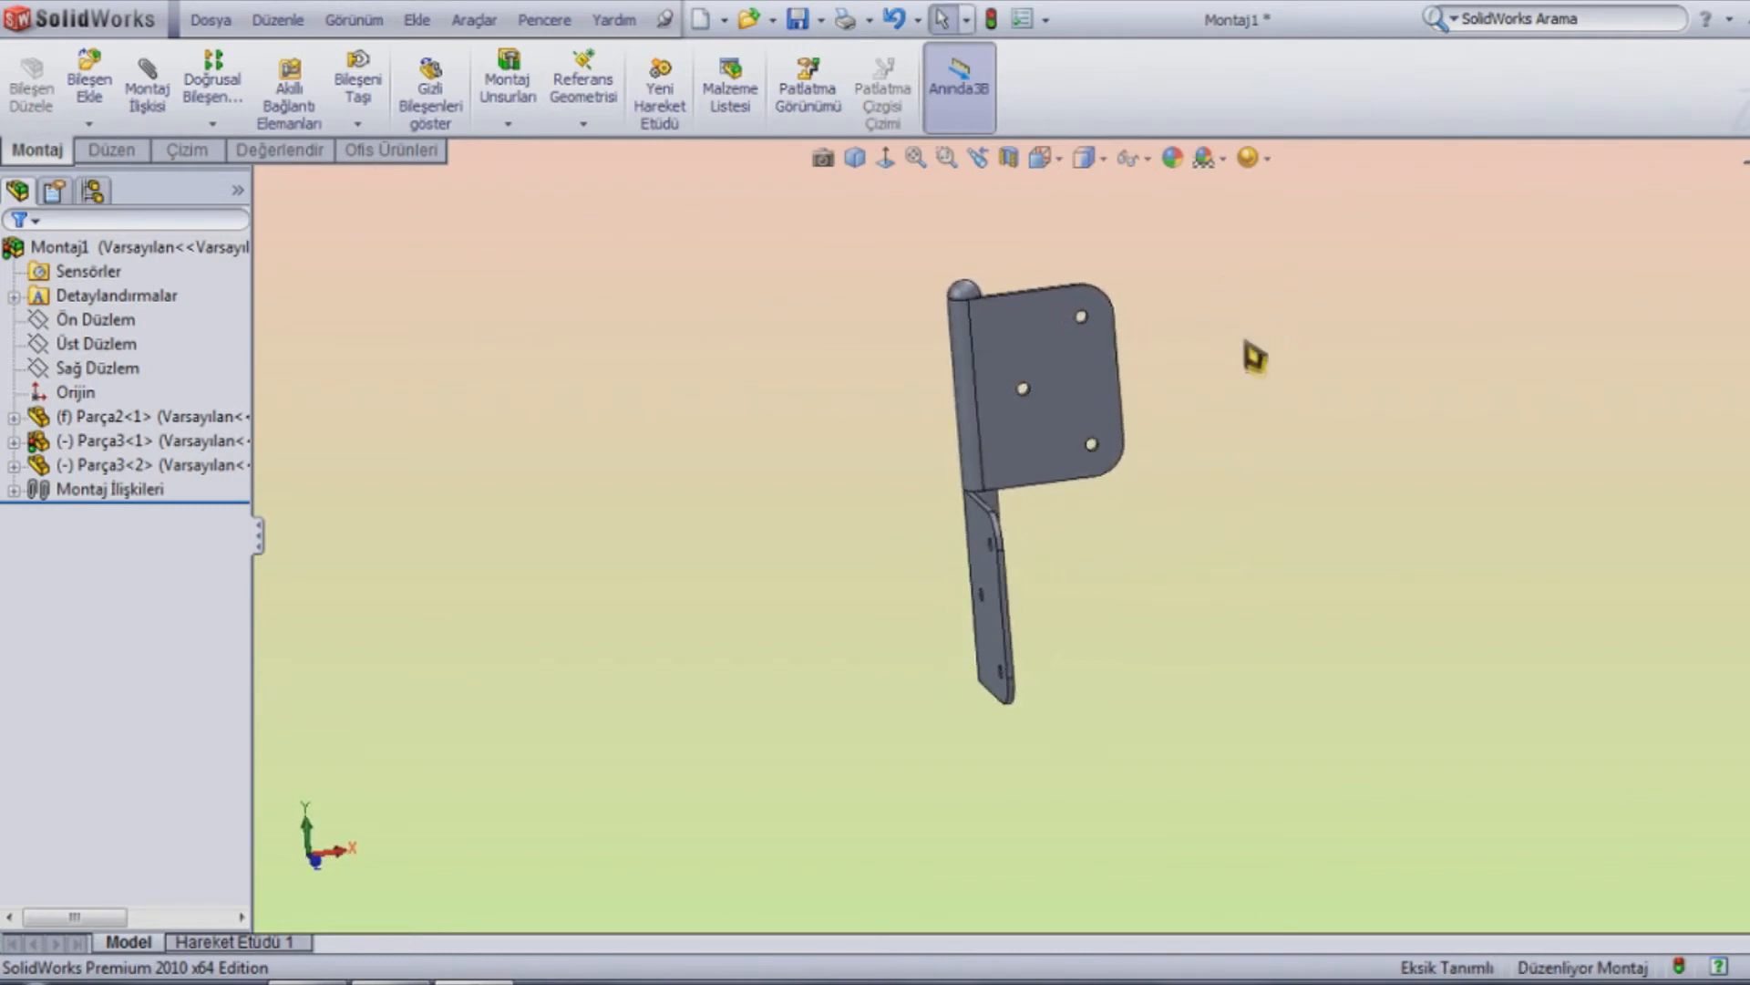
{"action": "left_click", "coordinate": [855, 158]}
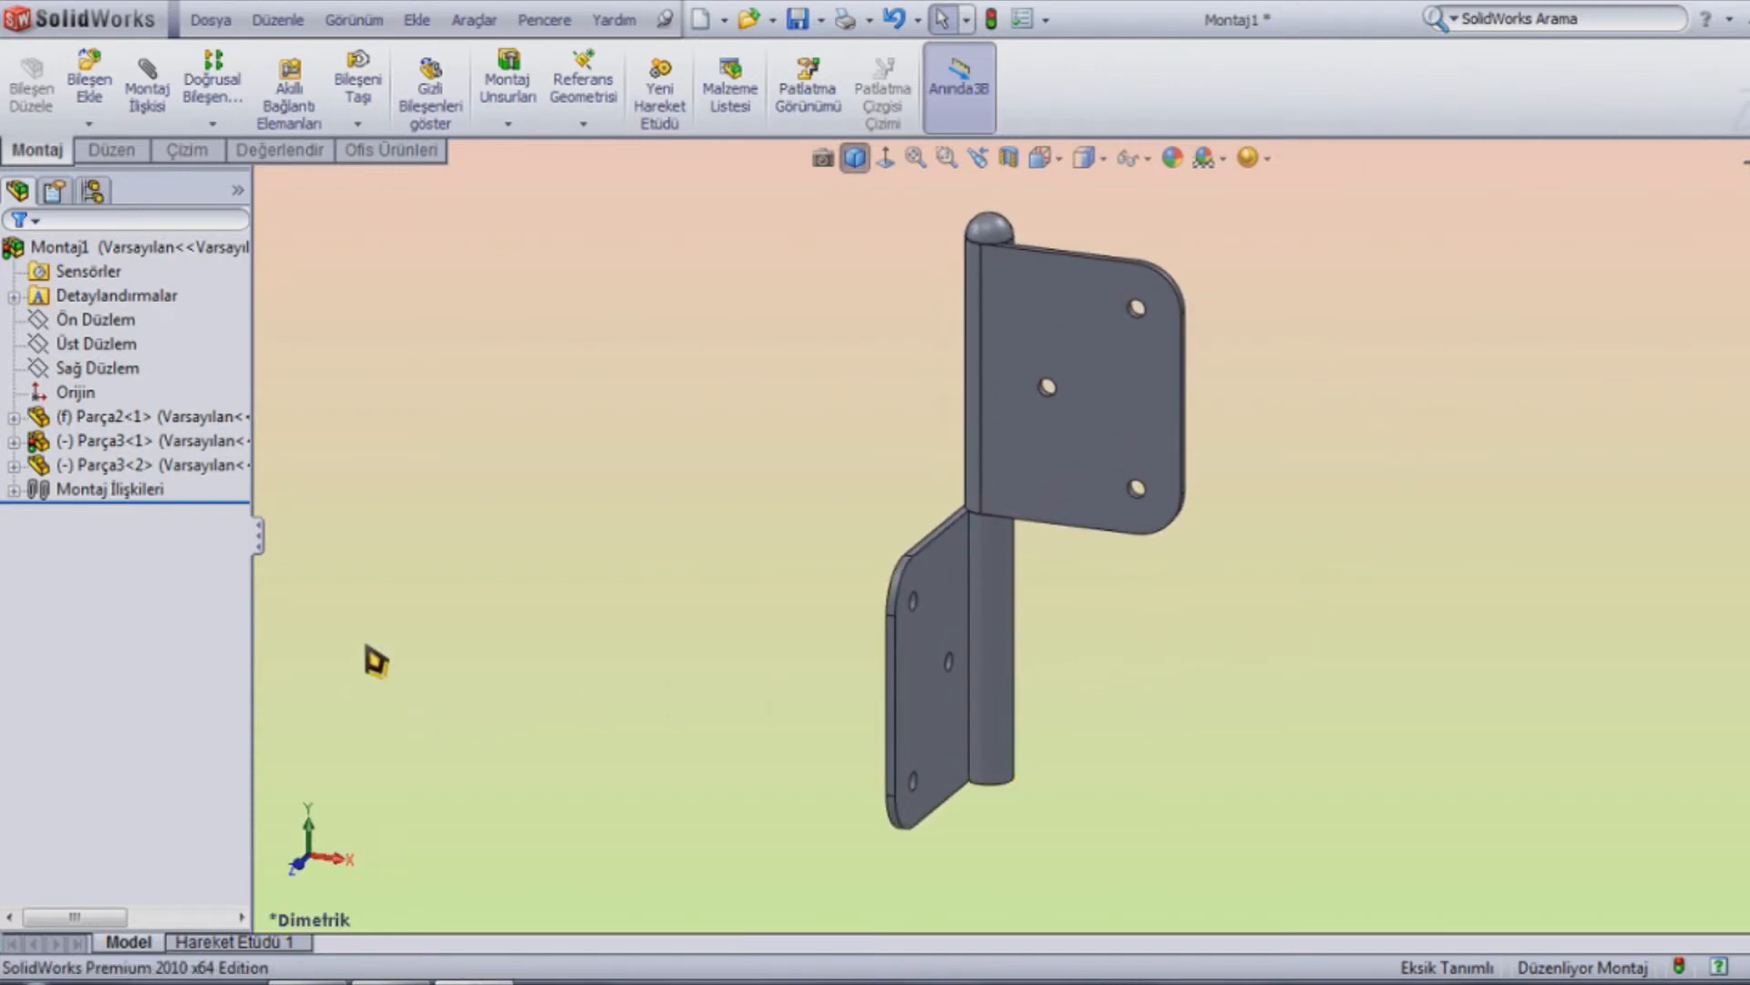
In motion study Hareket Etüdü 1, set the time to 4 seconds and swing the lower hinge plate around to the upper plate's side
{"action": "left_click", "coordinate": [239, 946]}
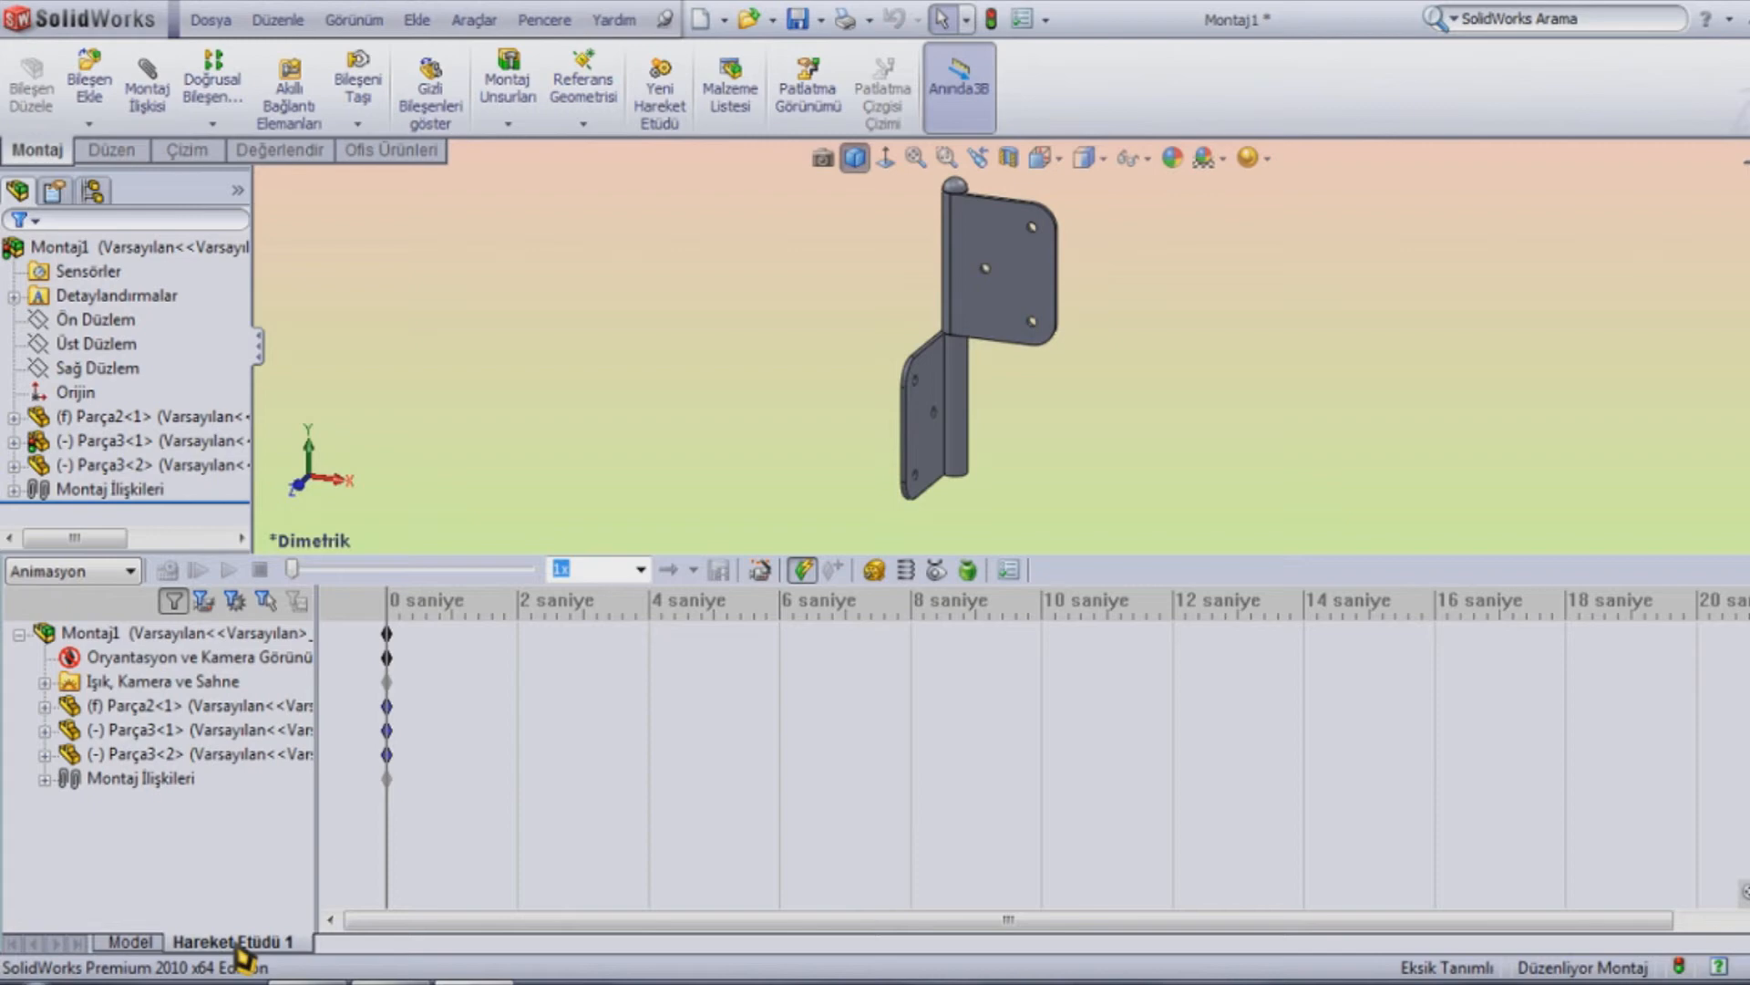
{"action": "left_click", "coordinate": [419, 660]}
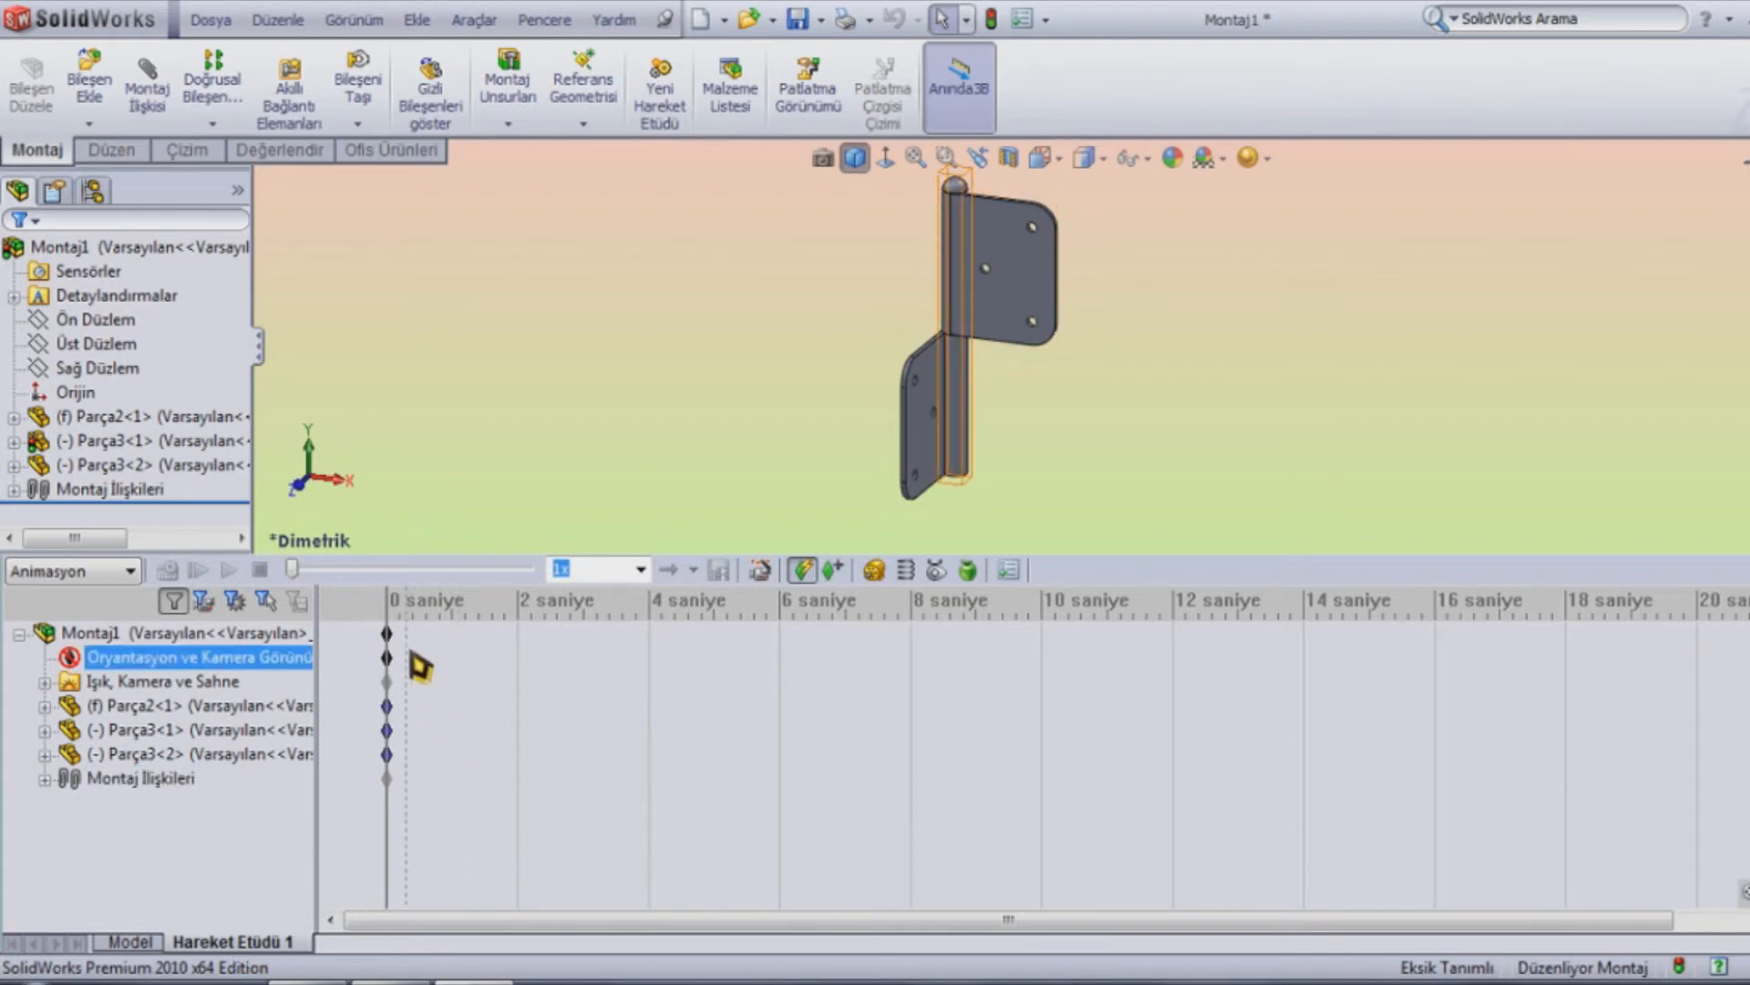
{"action": "left_click", "coordinate": [383, 636]}
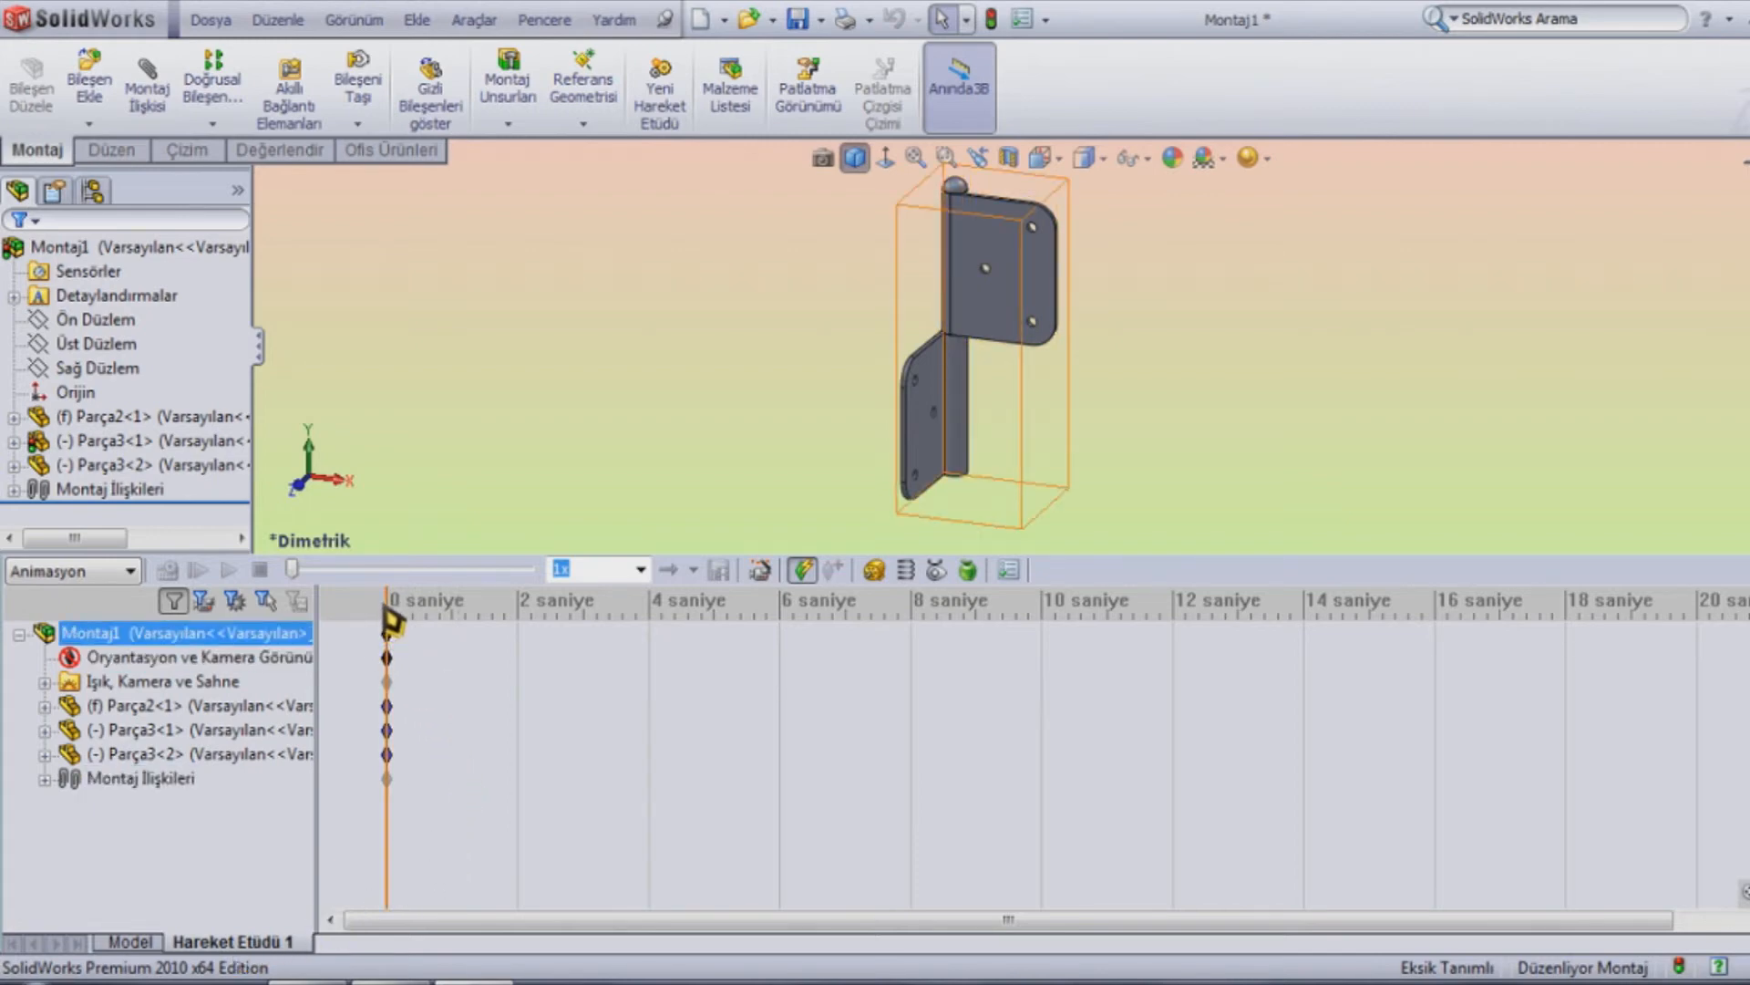
{"action": "left_click_drag", "start_coordinate": [393, 618], "coordinate": [649, 625]}
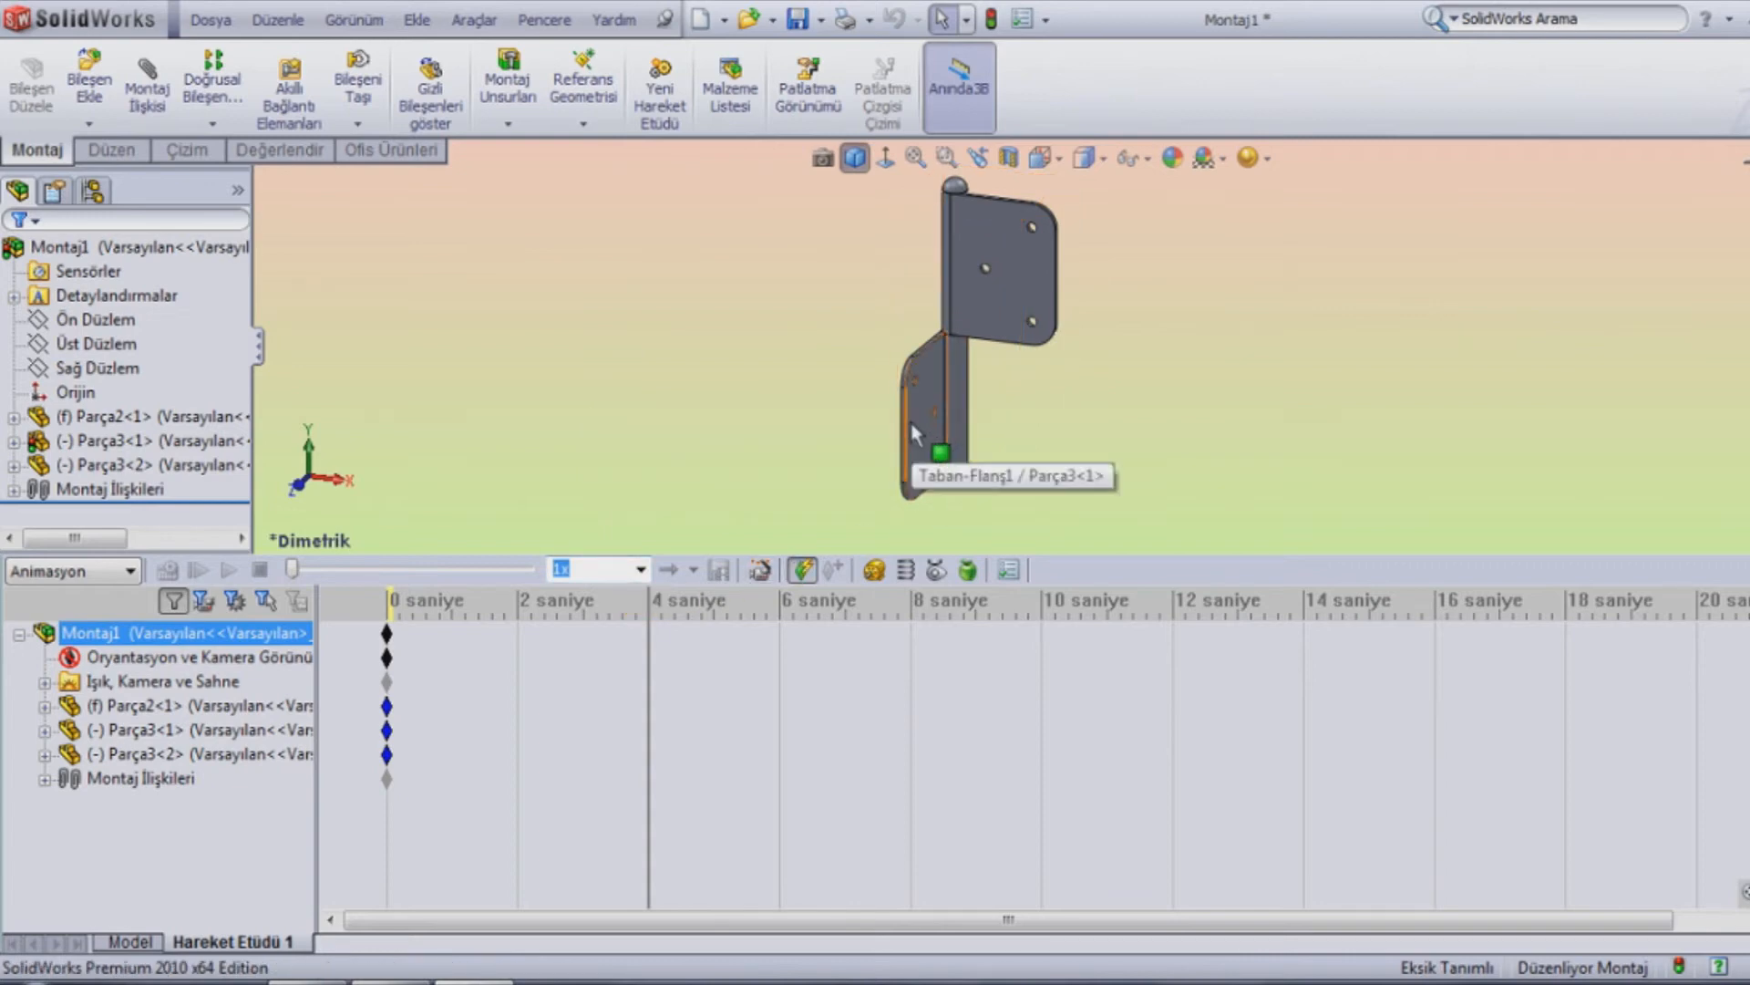
{"action": "left_click_drag", "start_coordinate": [911, 433], "coordinate": [1168, 338]}
{"action": "key", "text": "Escape"}
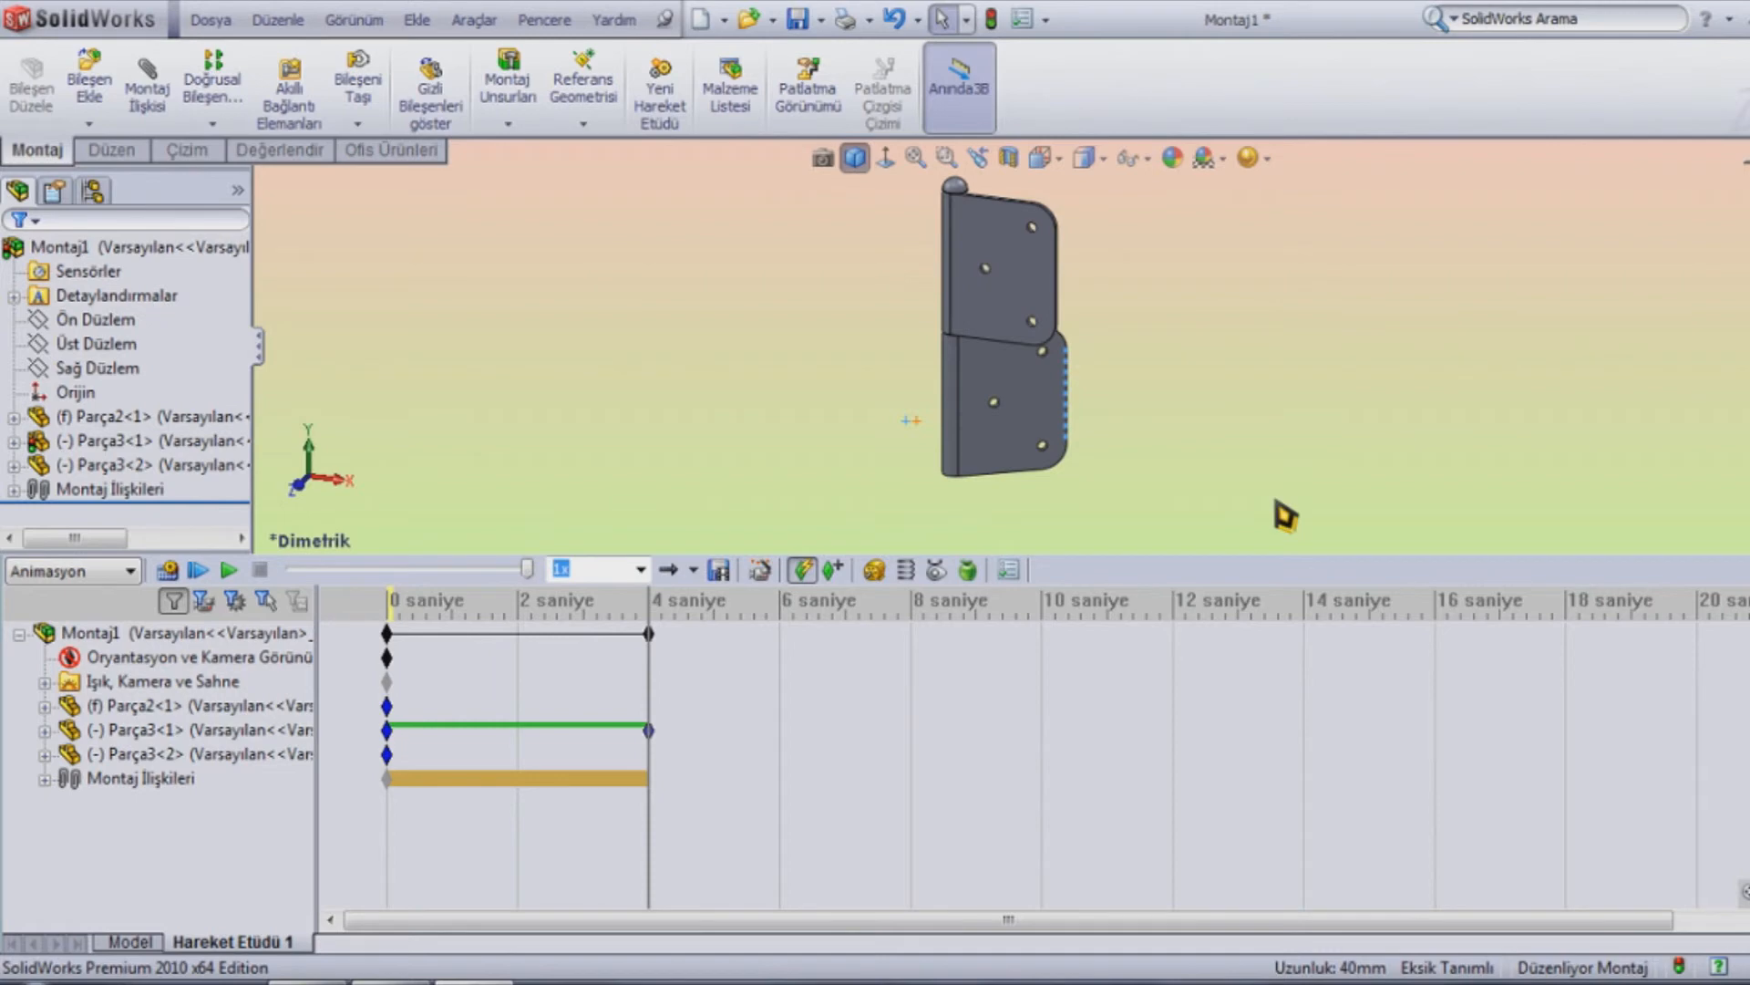
Swing the upper hinge plate to the opposite side of the pin at 4 seconds and calculate the motion study
{"action": "left_click", "coordinate": [609, 730]}
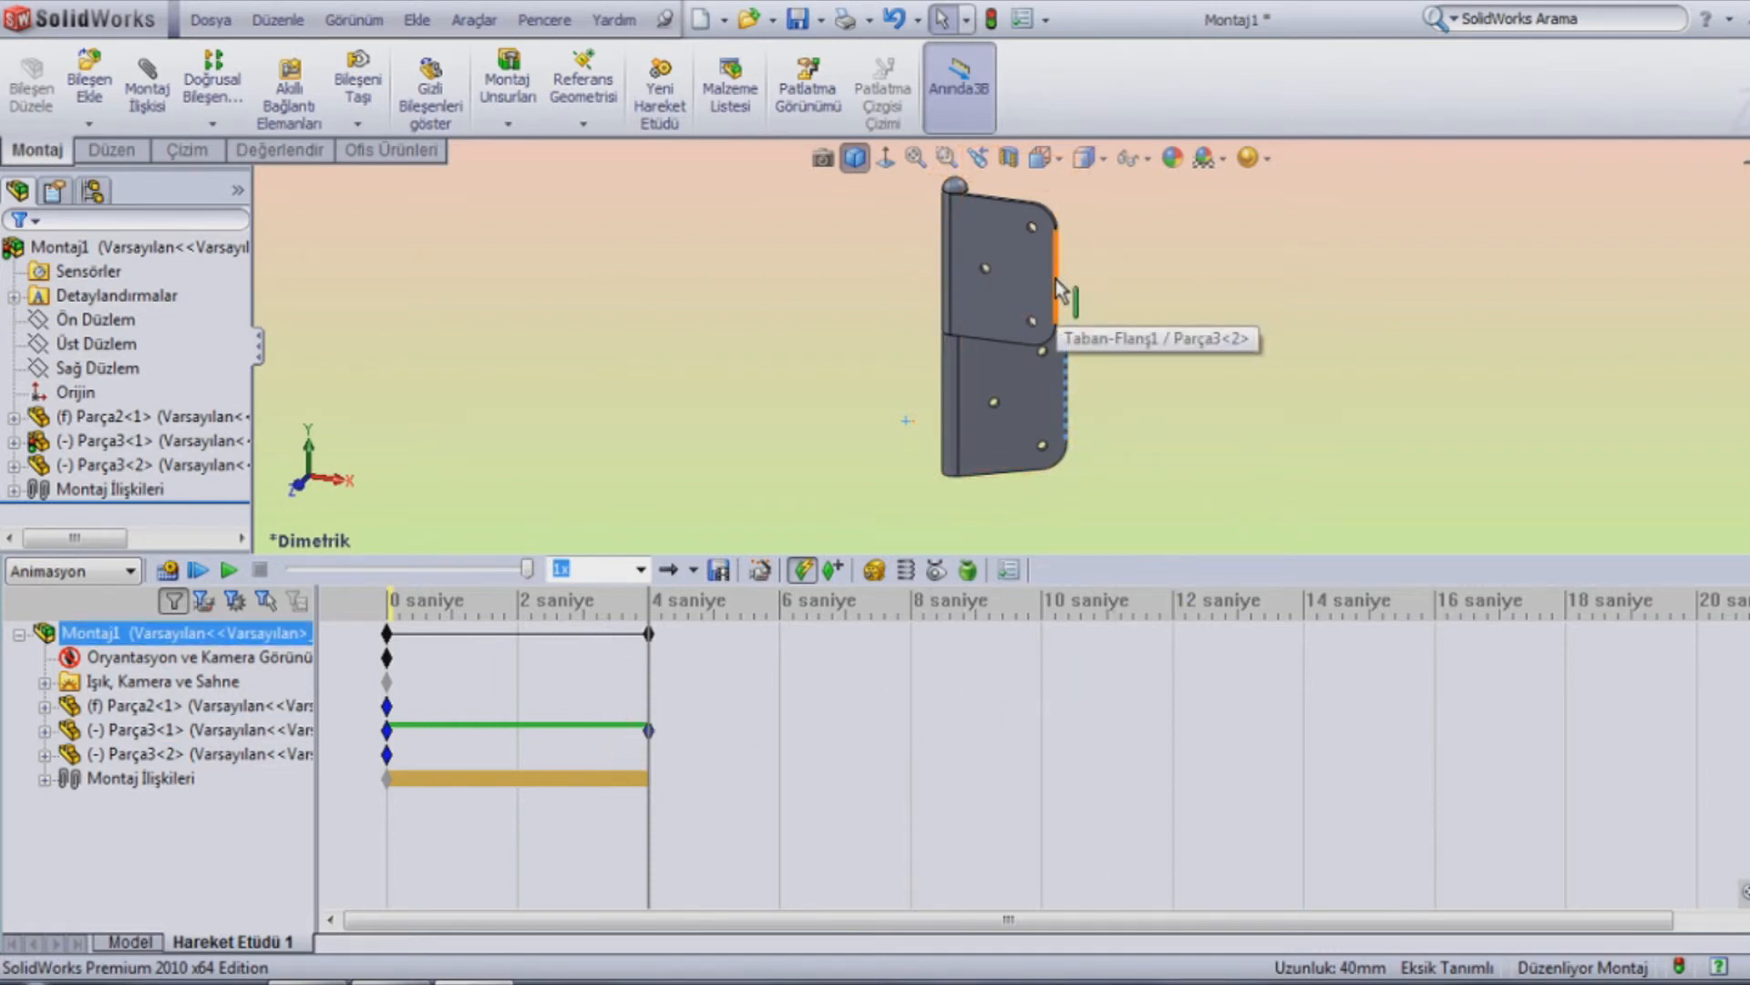
{"action": "left_click_drag", "start_coordinate": [1057, 292], "coordinate": [786, 308]}
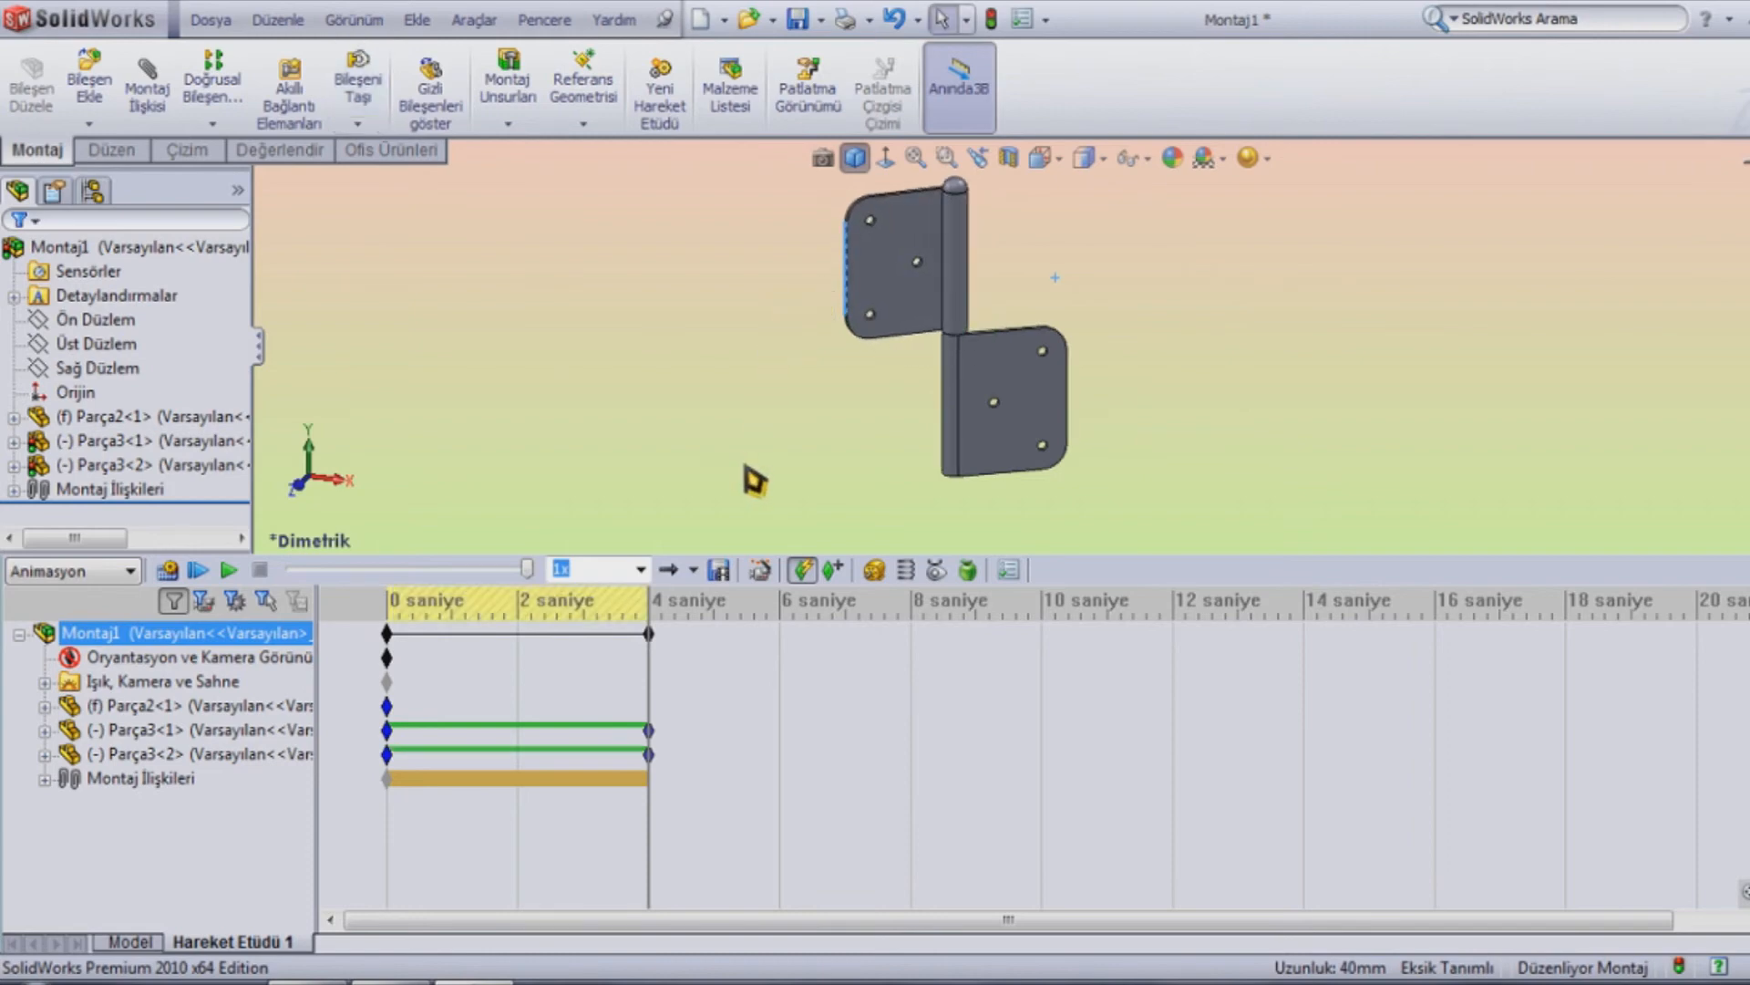
{"action": "left_click", "coordinate": [208, 604]}
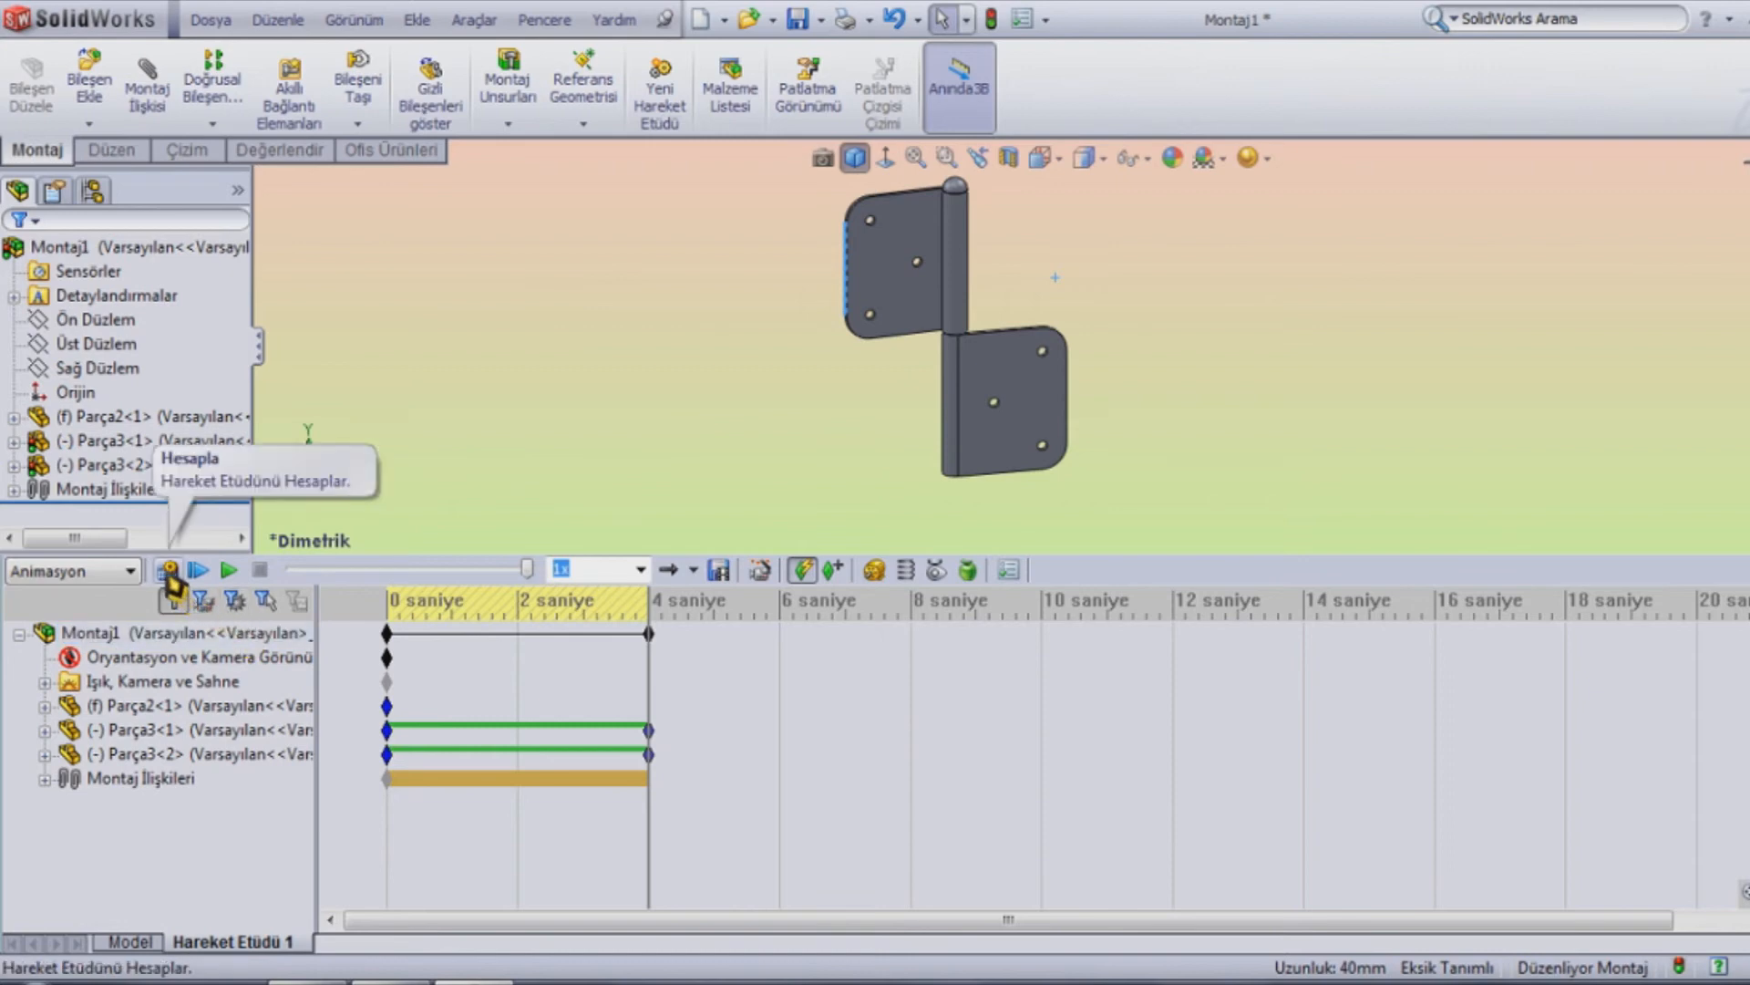
{"action": "left_click", "coordinate": [168, 572]}
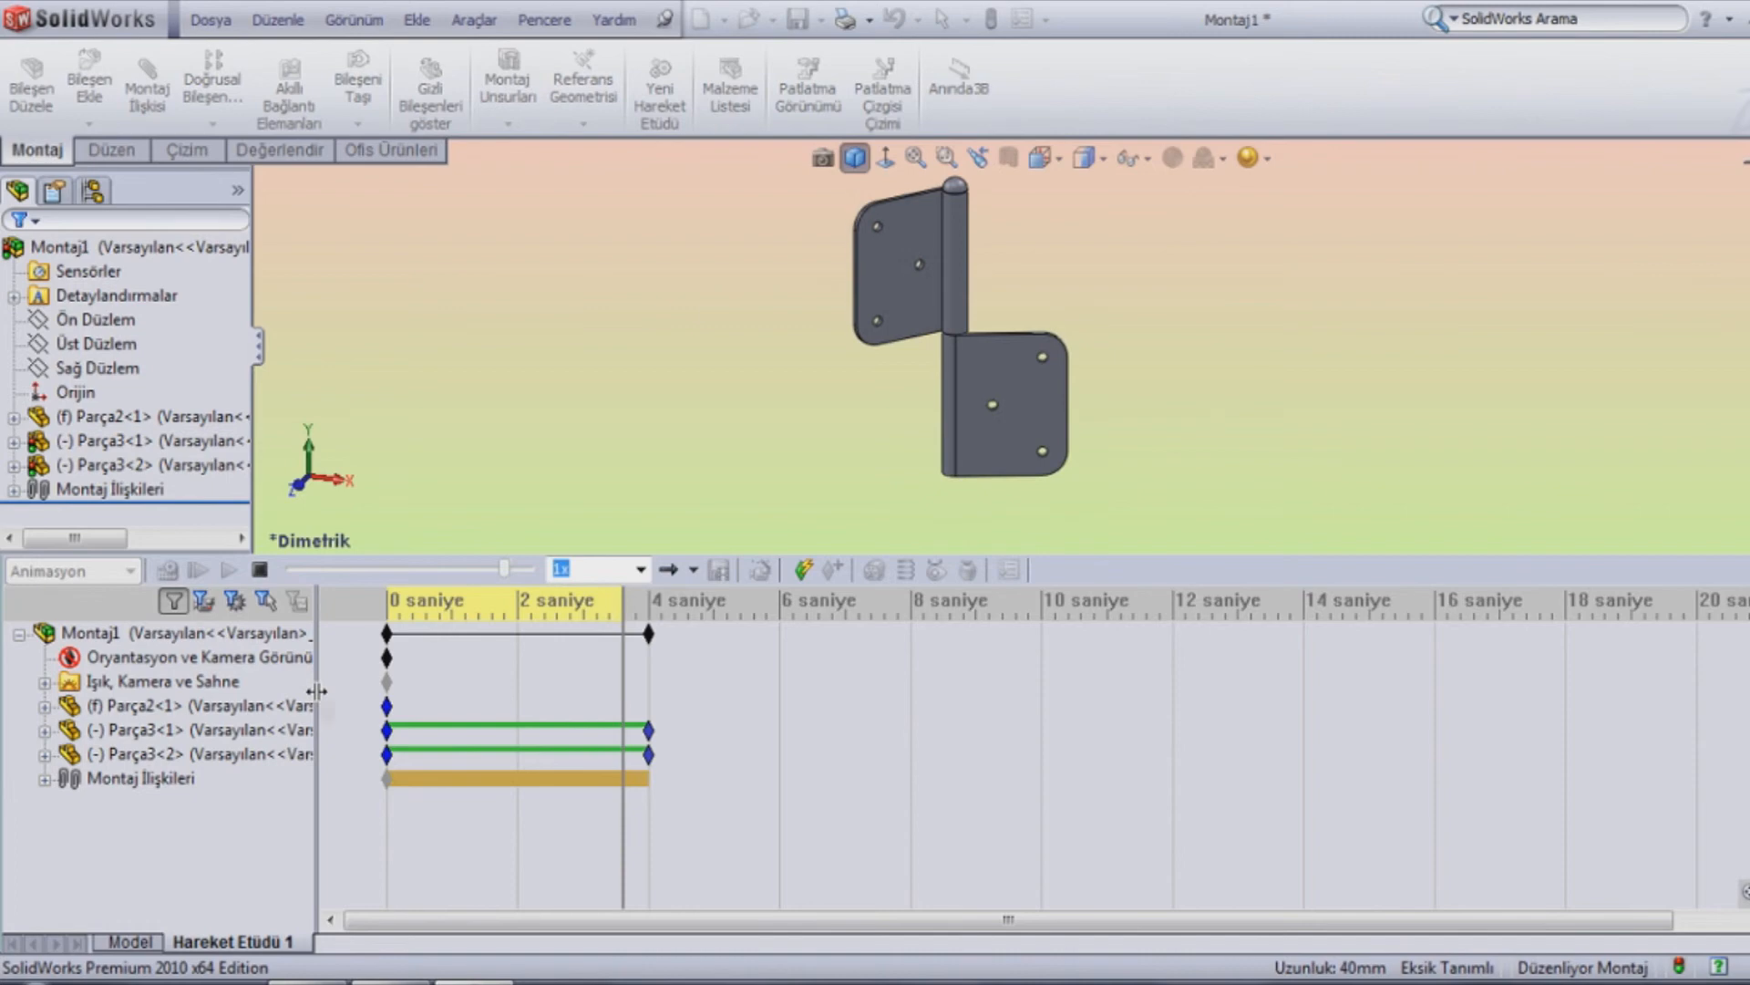
Set the animation's playback mode to Karşılıklı (reciprocate) and play it
{"action": "left_click", "coordinate": [544, 736]}
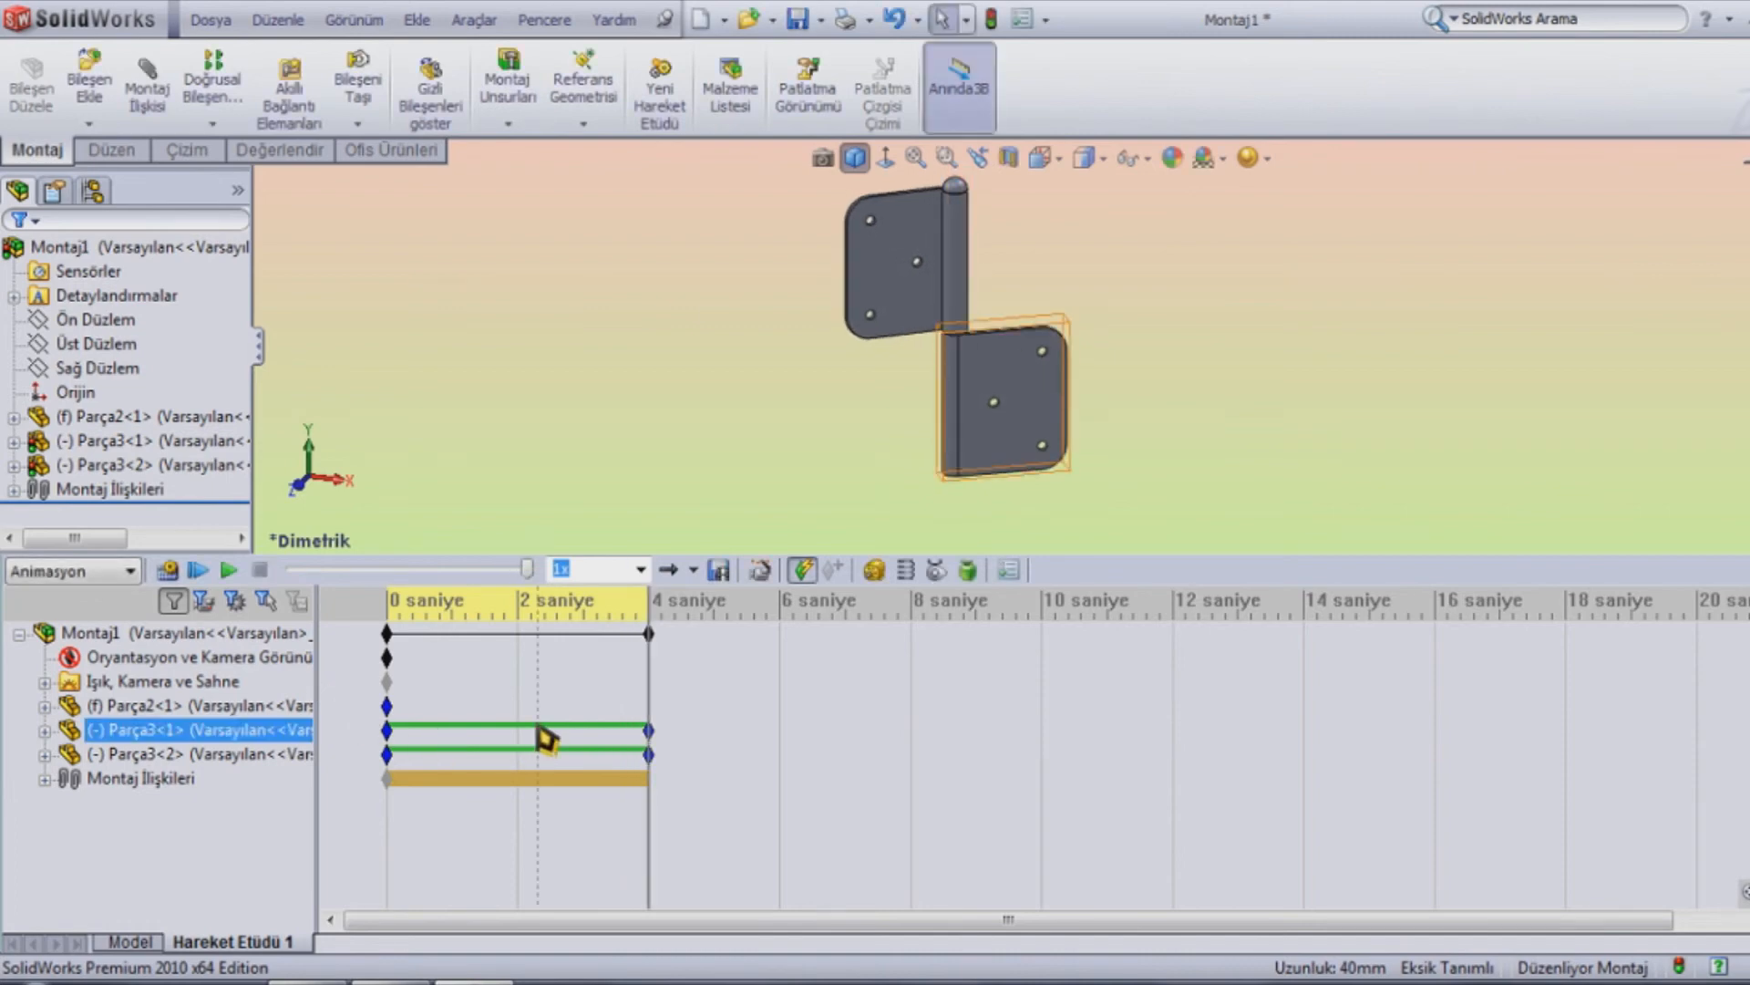
{"action": "left_click", "coordinate": [695, 593]}
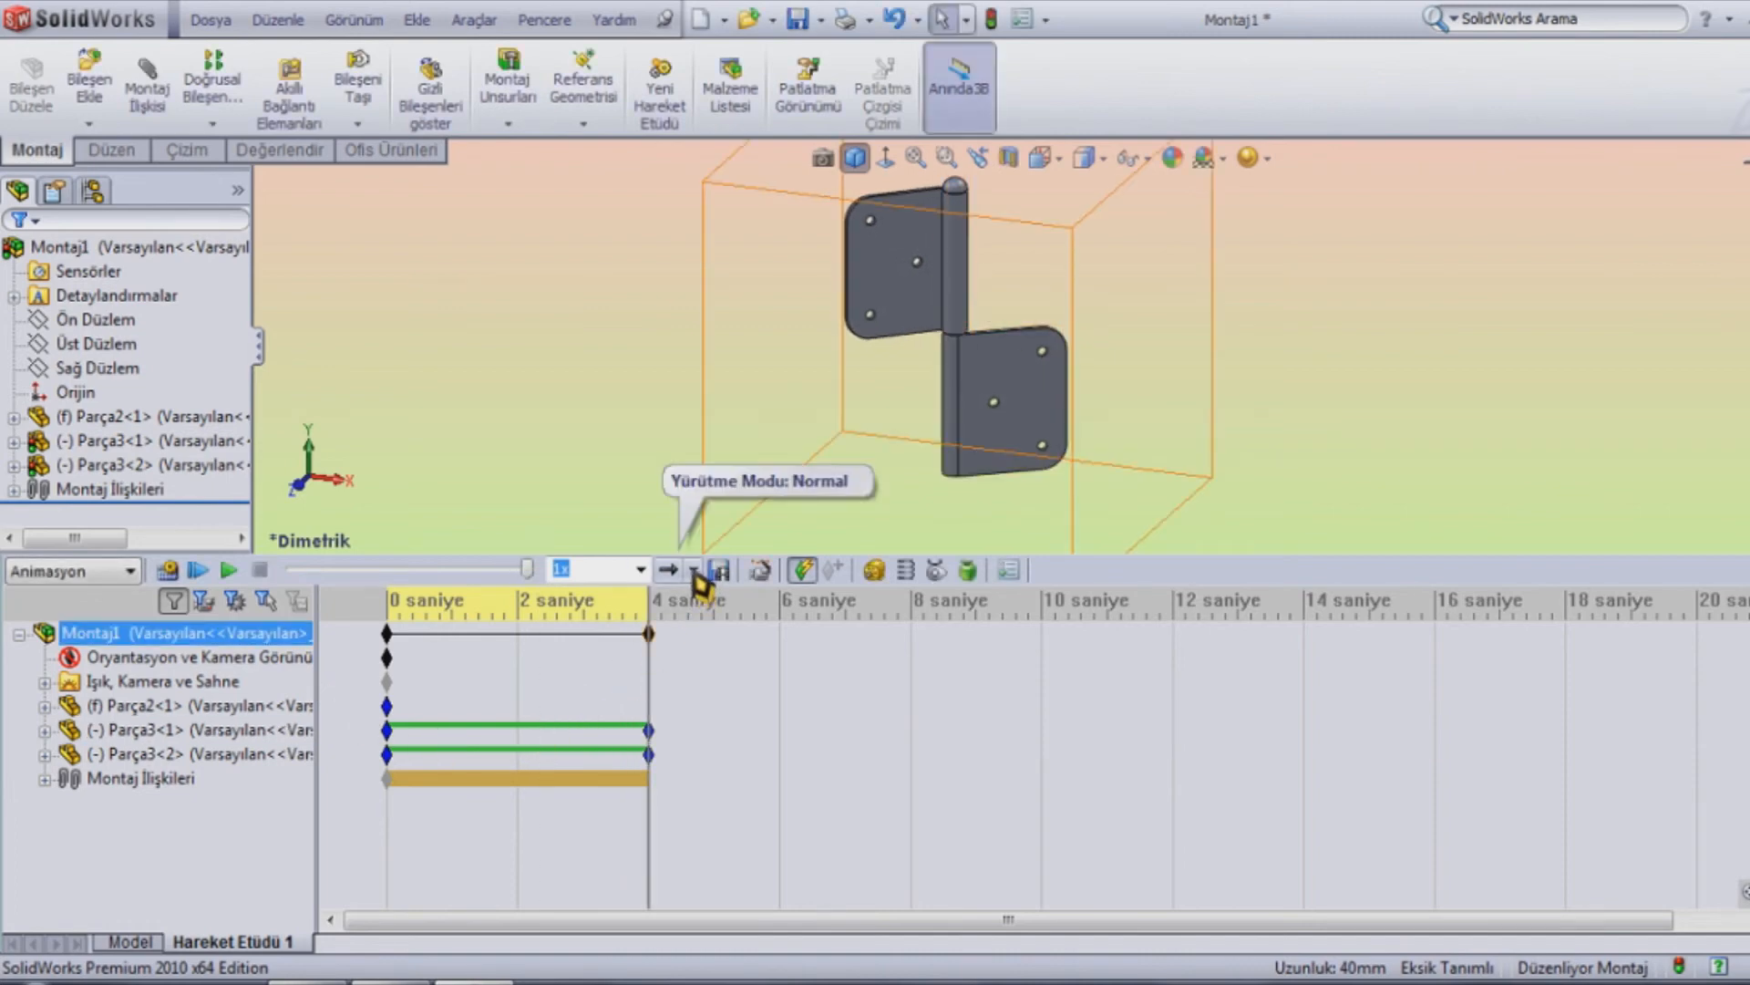
{"action": "left_click", "coordinate": [695, 570]}
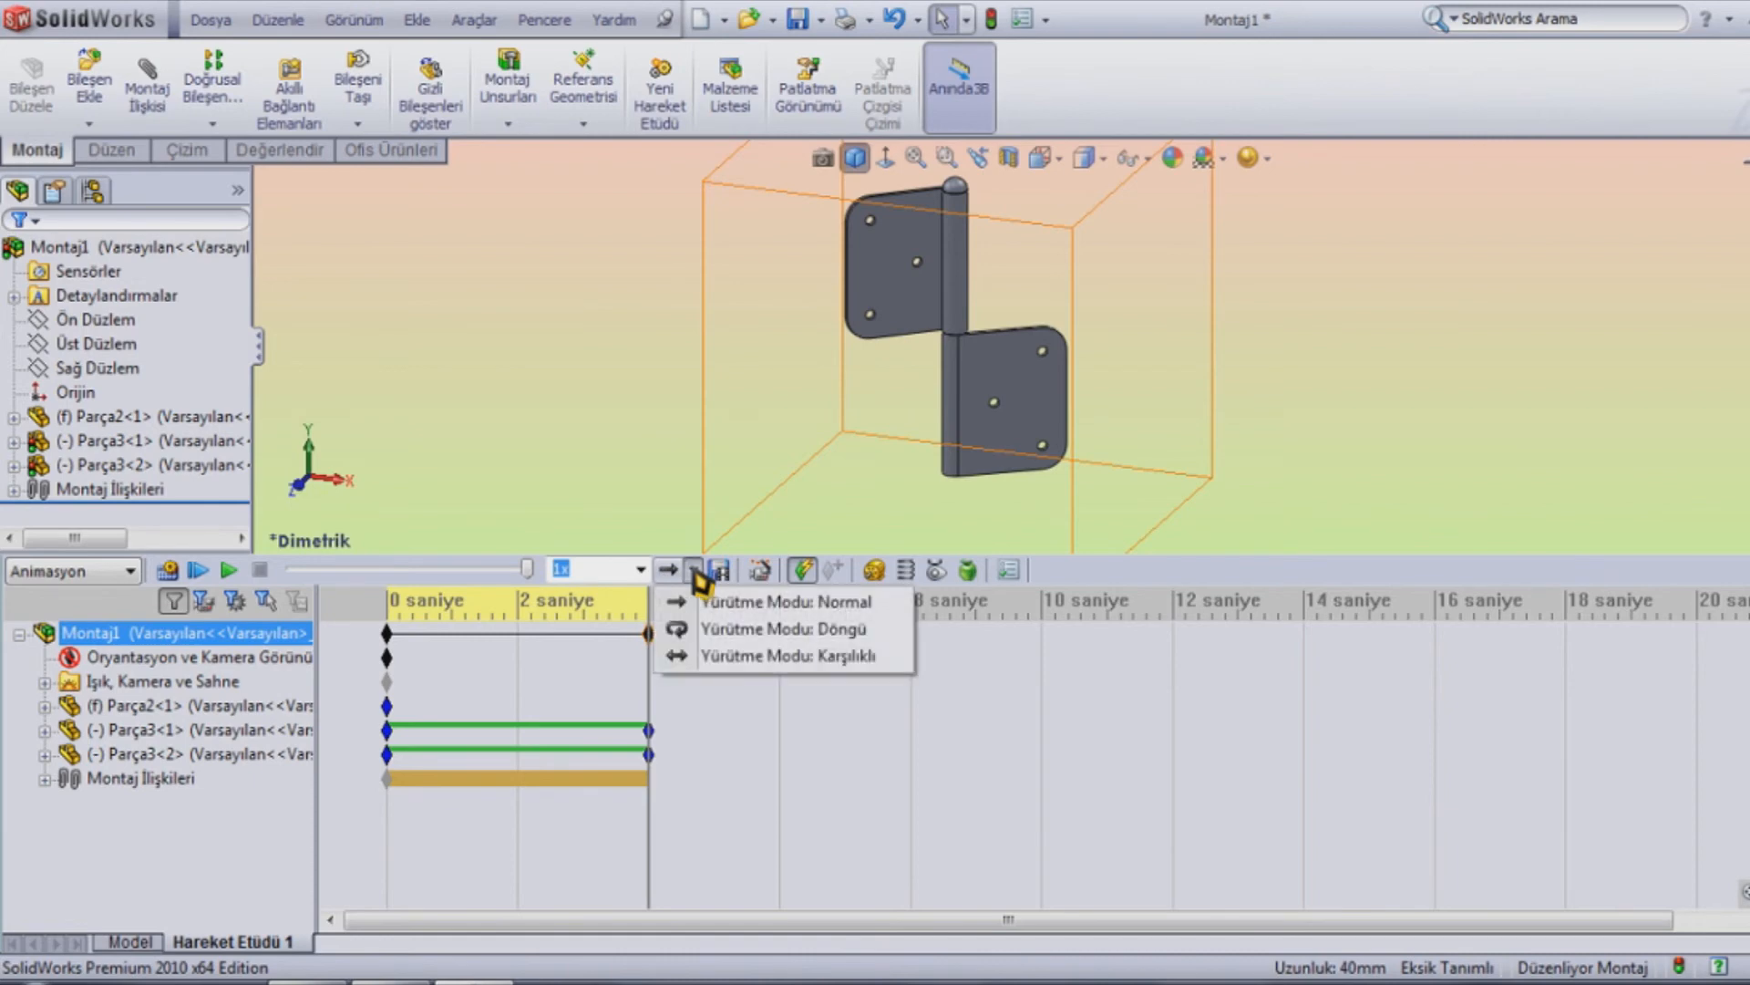
{"action": "left_click", "coordinate": [725, 657]}
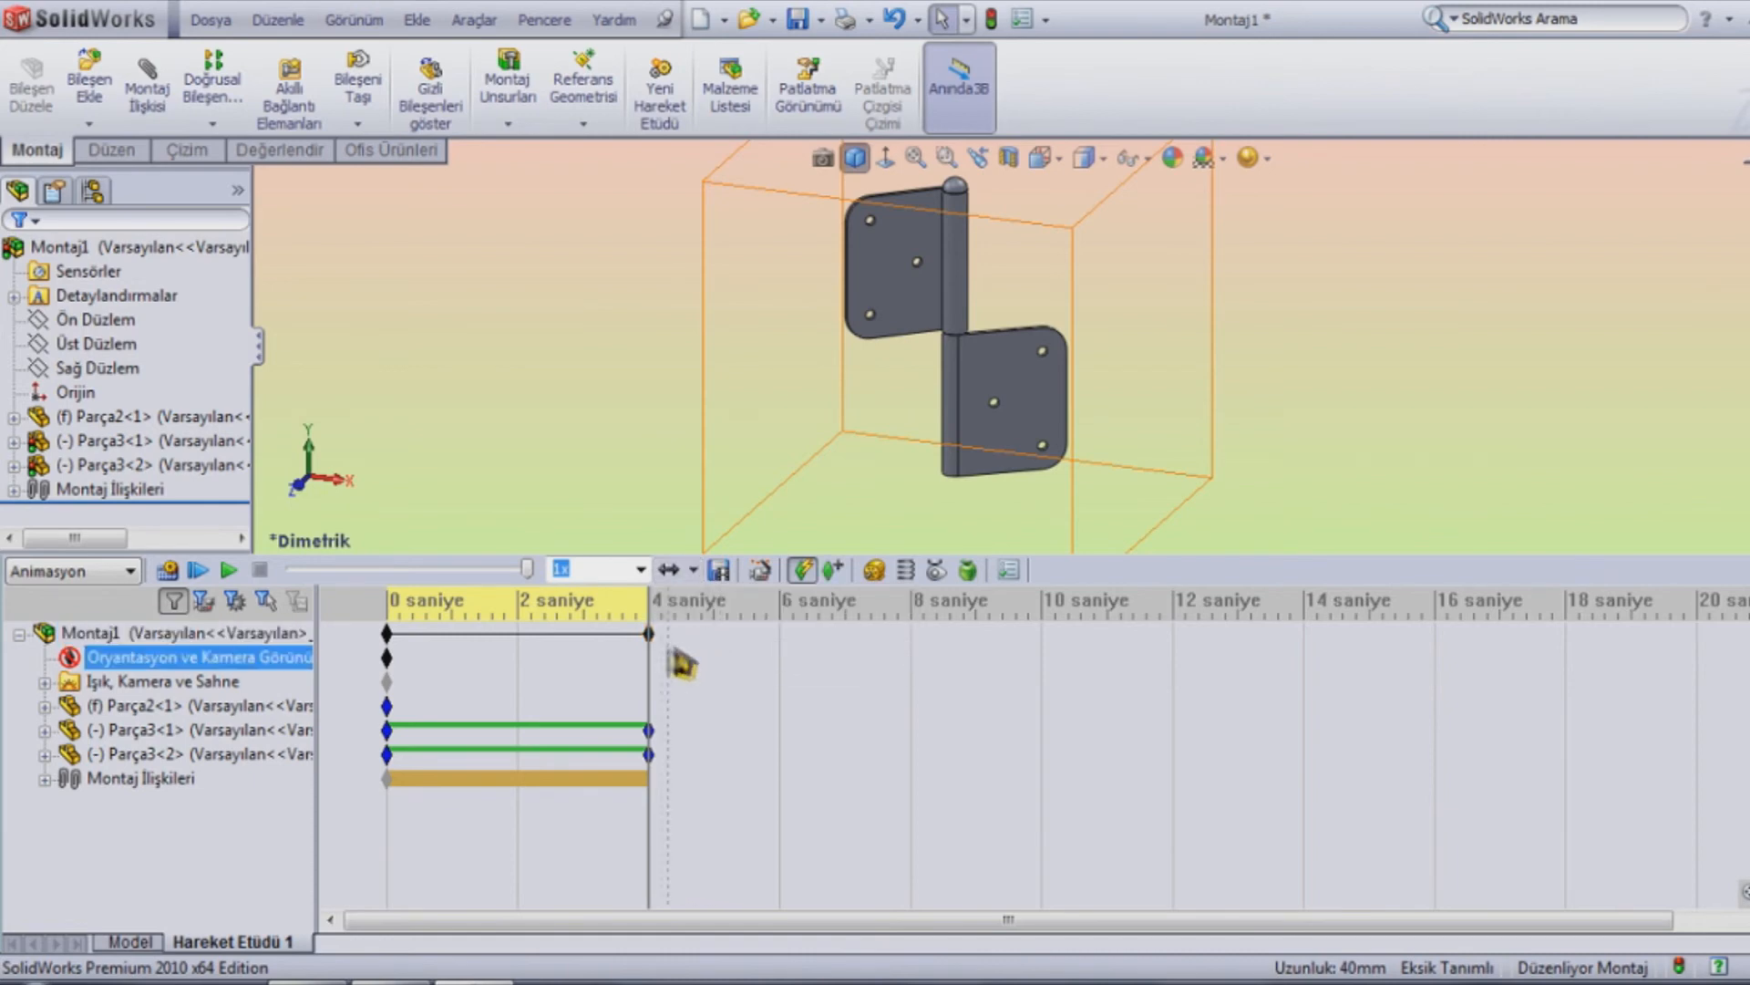
{"action": "mouse_move", "coordinate": [469, 575]}
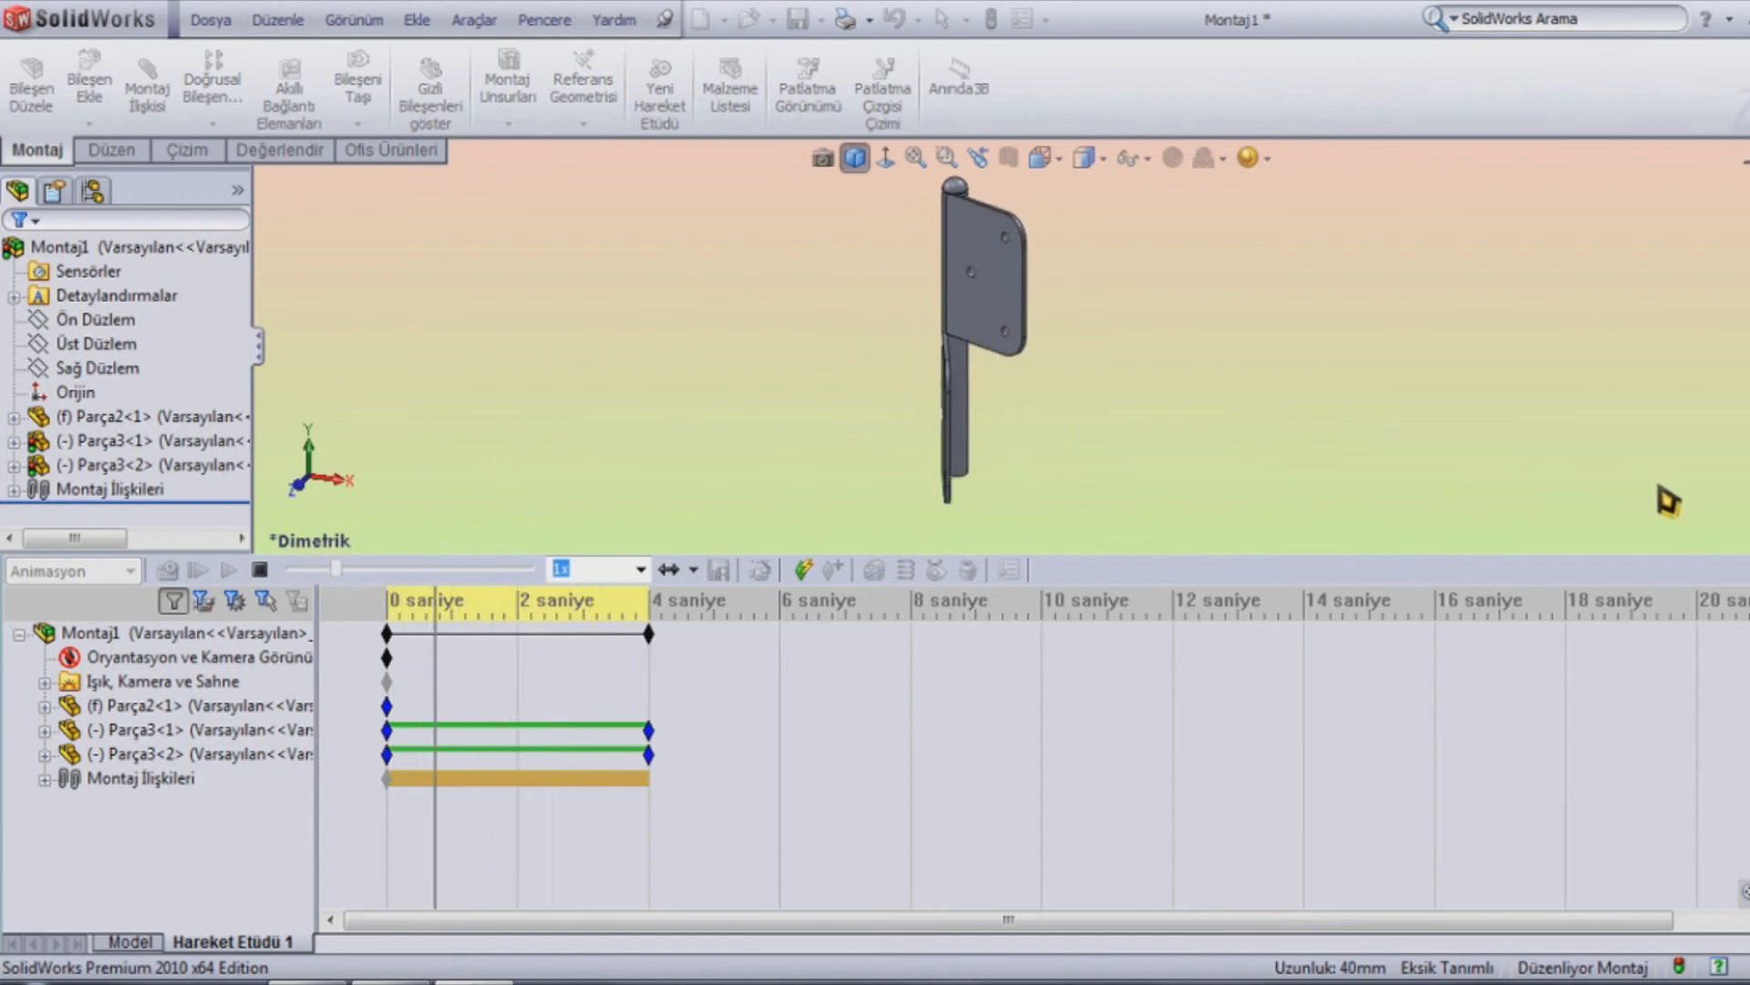
Collapse the motion study timeline, and restart the animation to watch the hinge move in the enlarged view
{"action": "left_click", "coordinate": [1739, 573]}
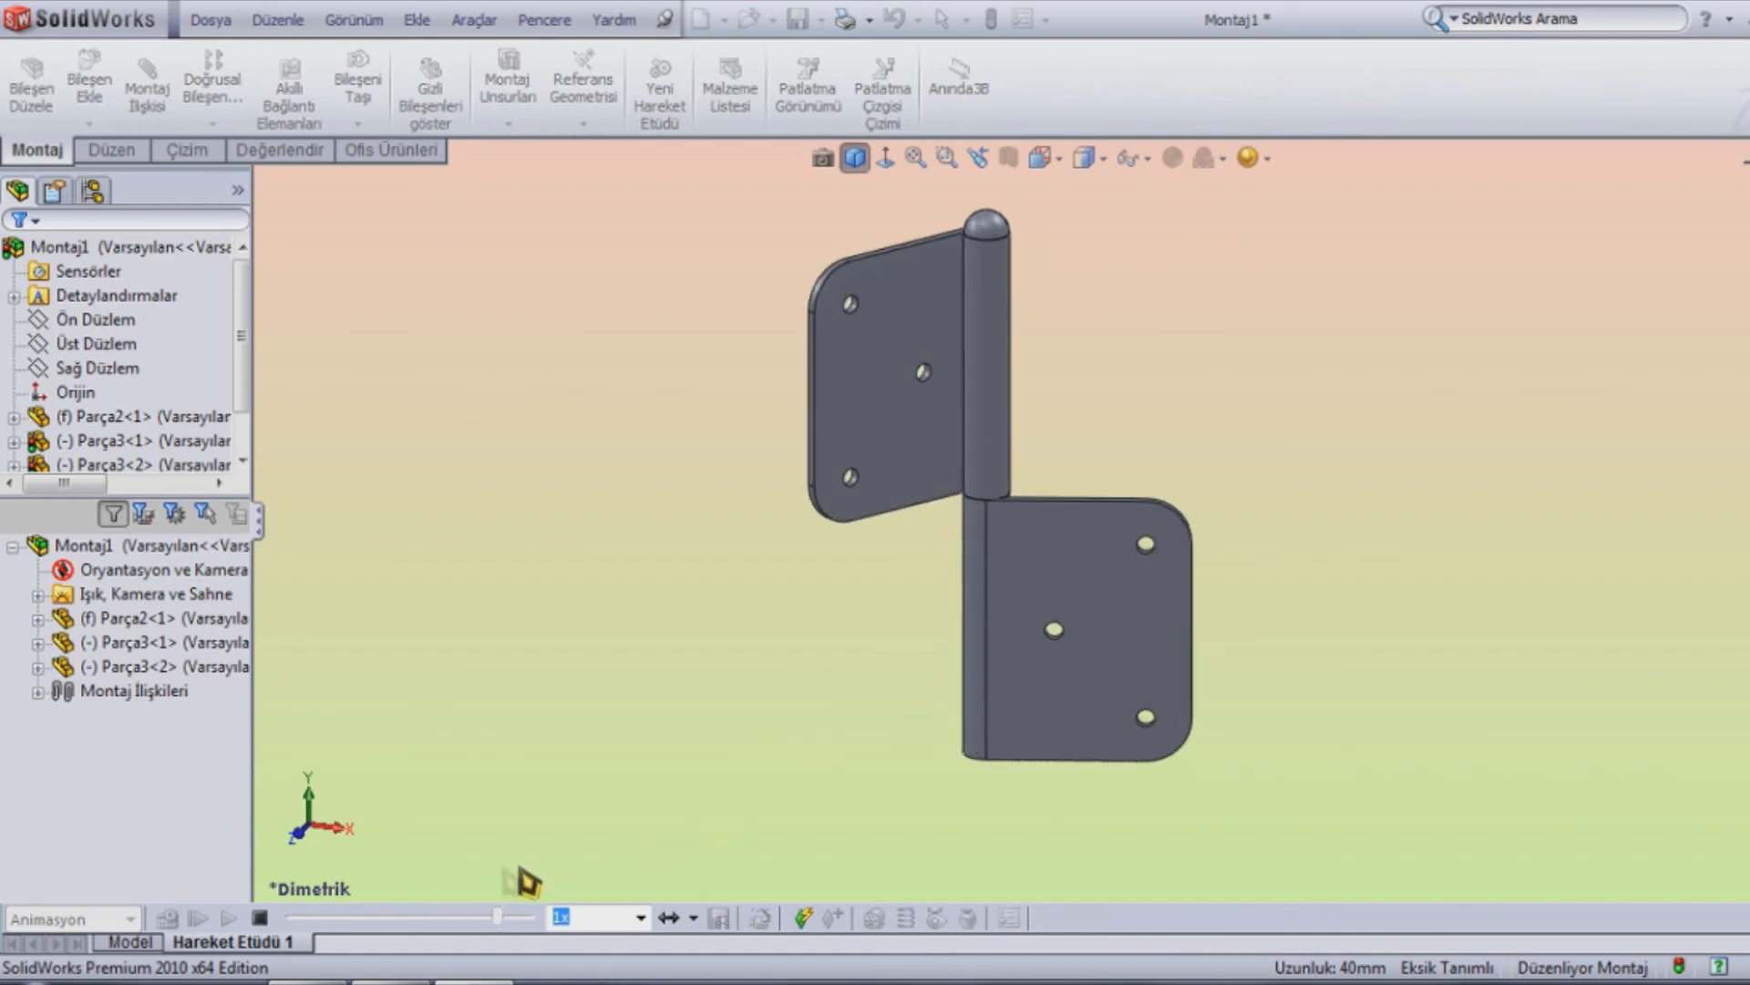
{"action": "left_click", "coordinate": [260, 918]}
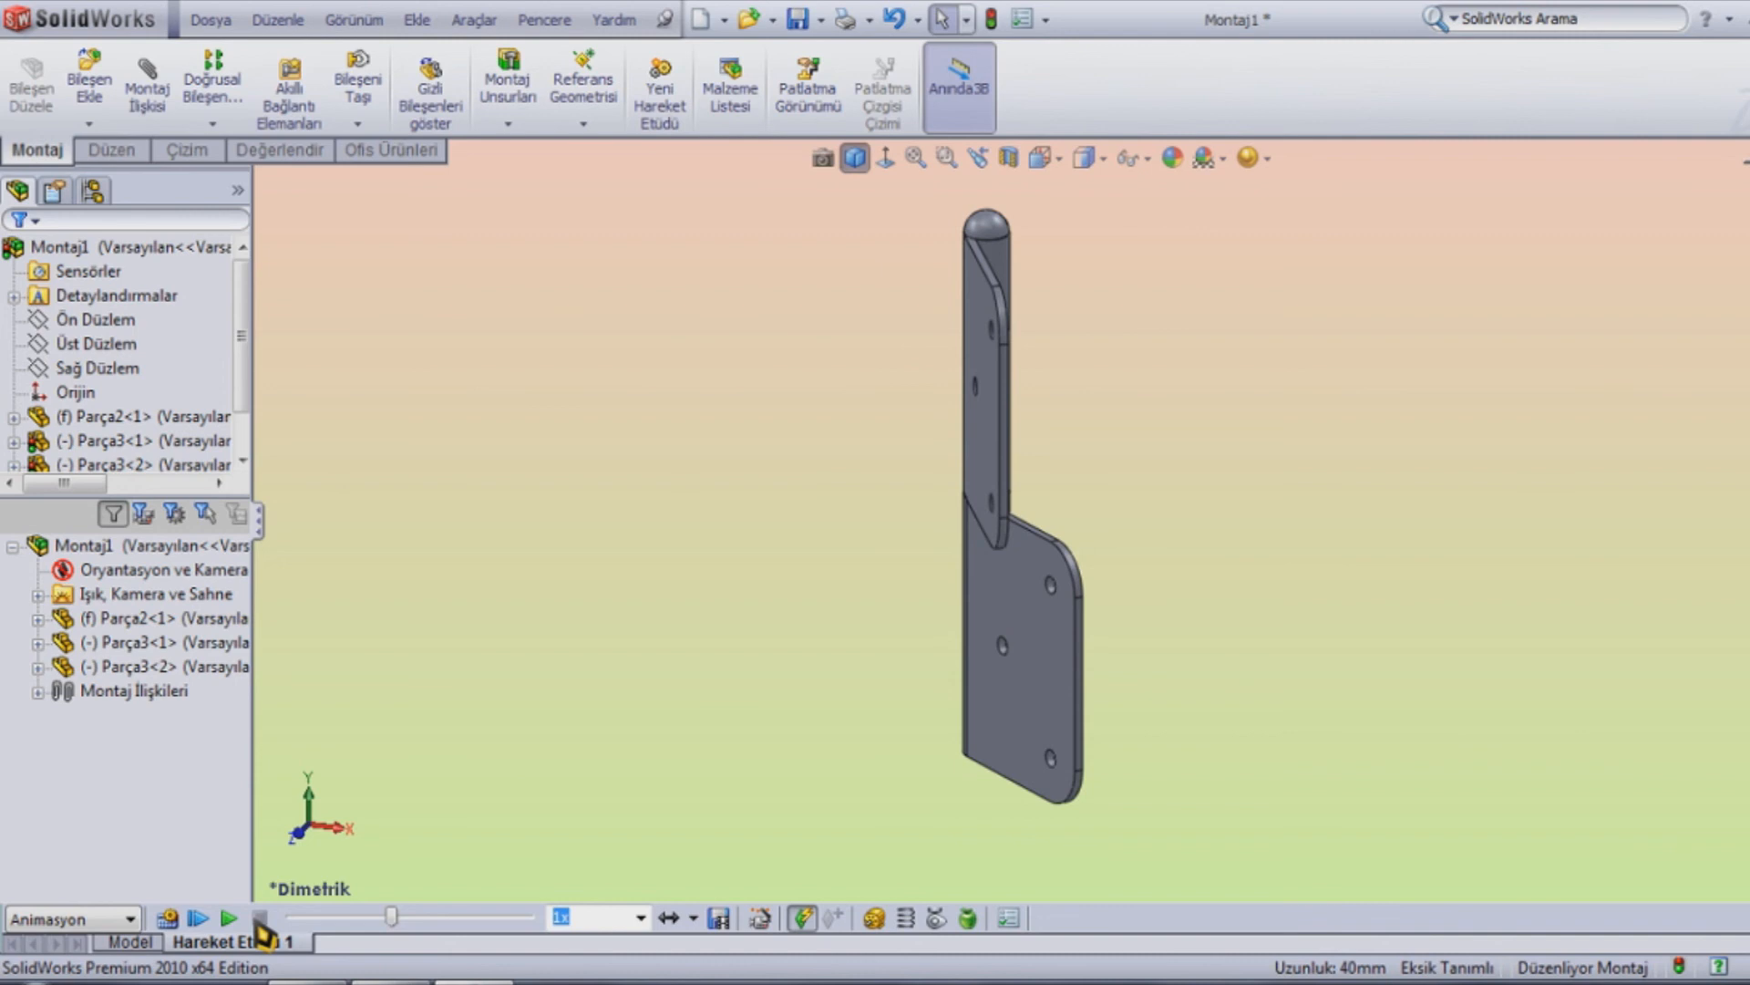
{"action": "left_click", "coordinate": [229, 918]}
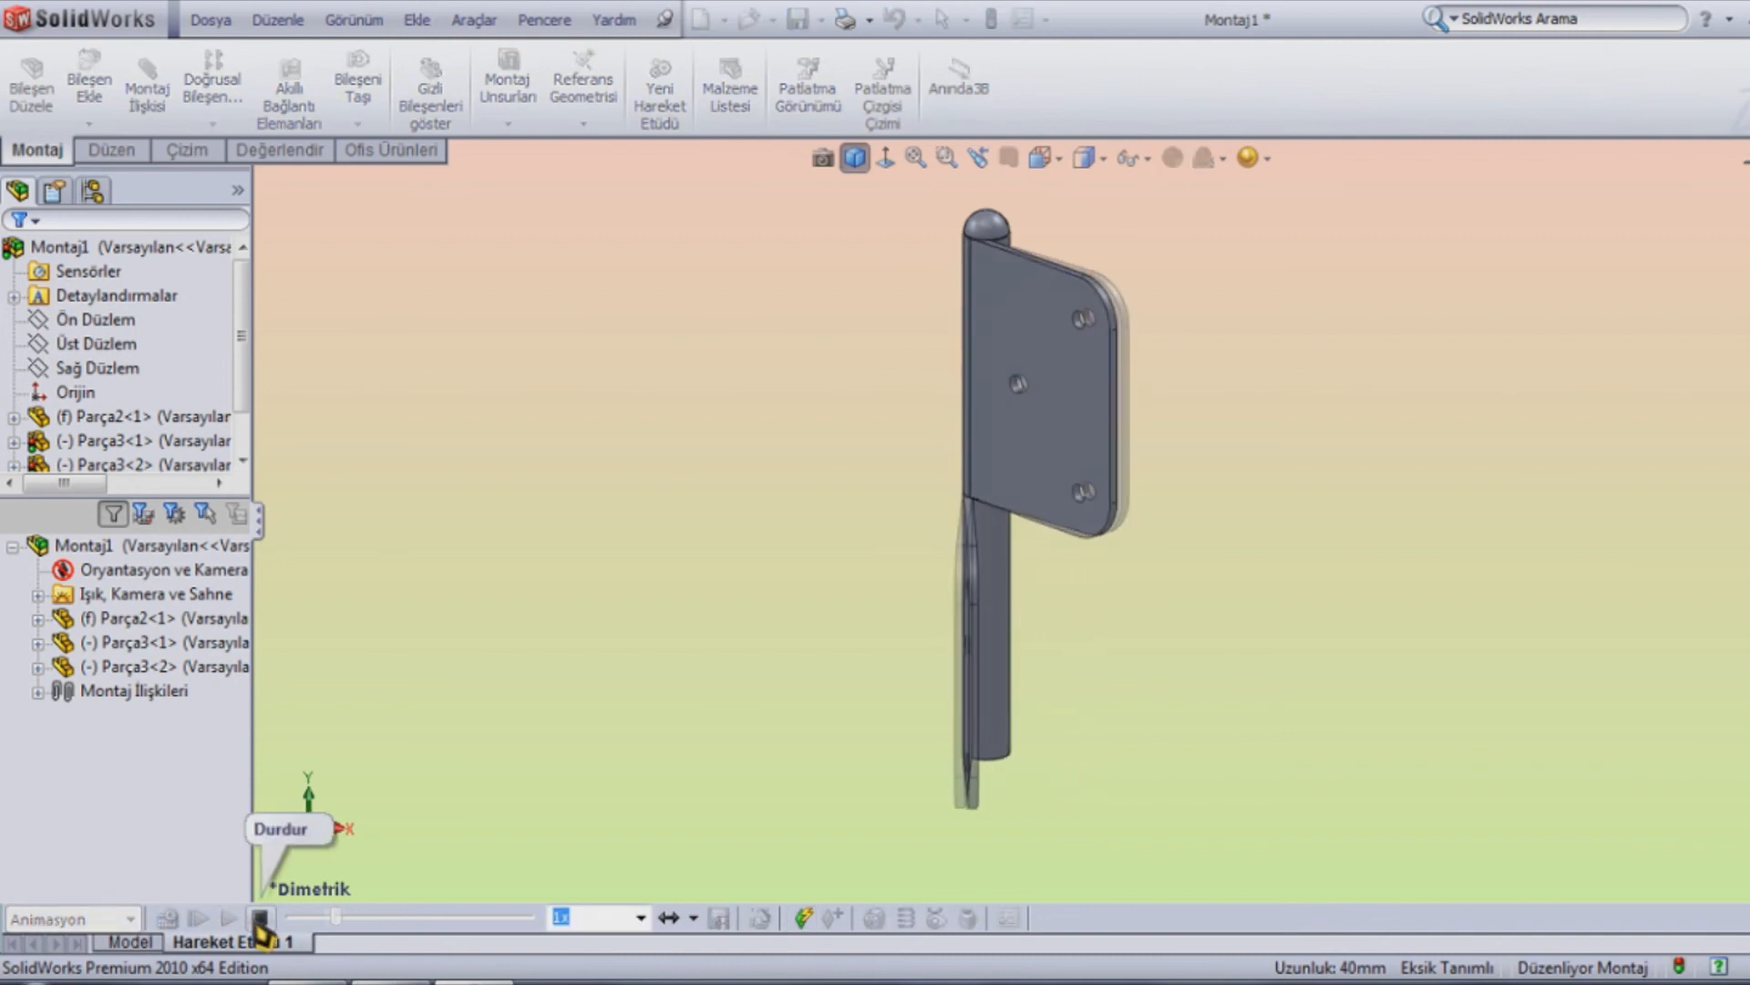